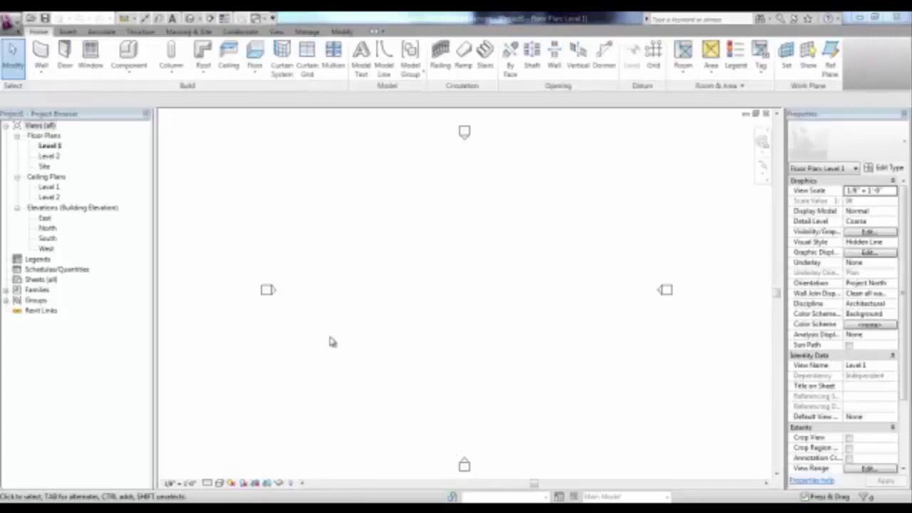
- Draw a closed L-shaped loop of six Exterior - Brick on CMU walls on Level 1, with the longest wall about 102' long
click(40, 57)
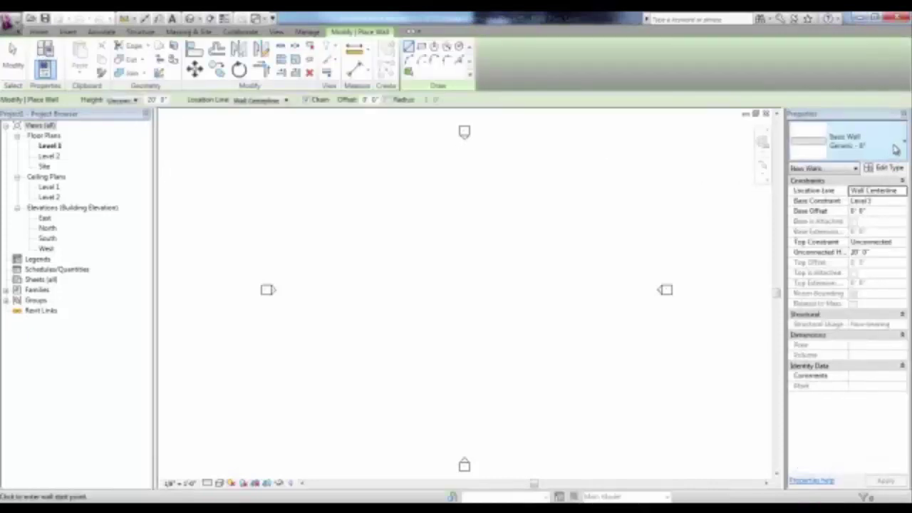
click(899, 146)
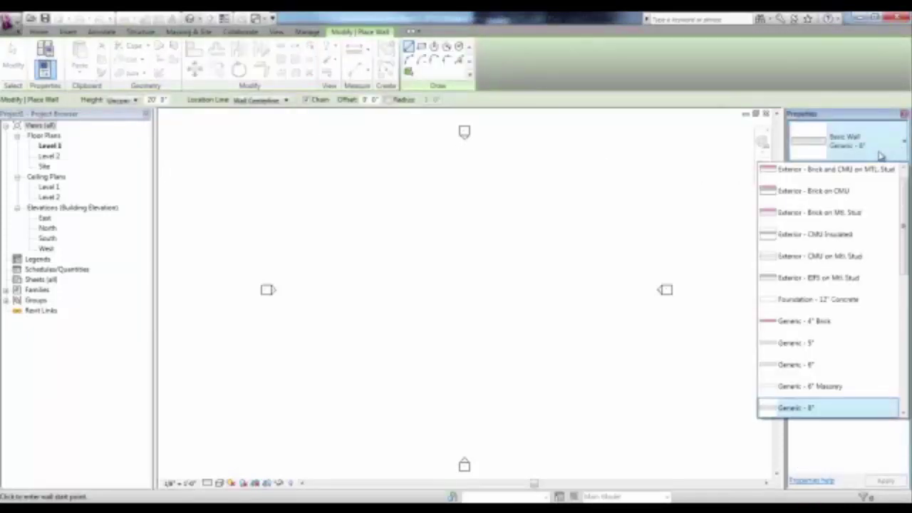
click(846, 200)
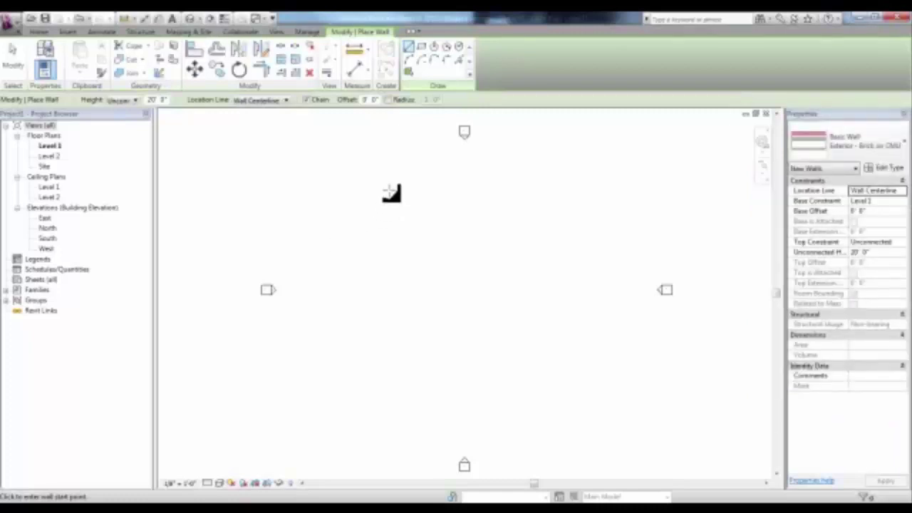
click(350, 197)
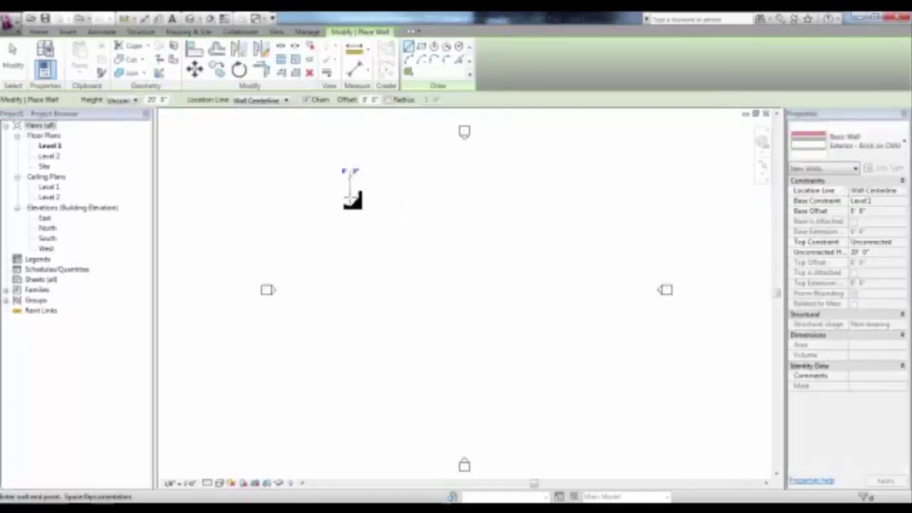
click(524, 198)
click(524, 247)
click(594, 248)
click(594, 310)
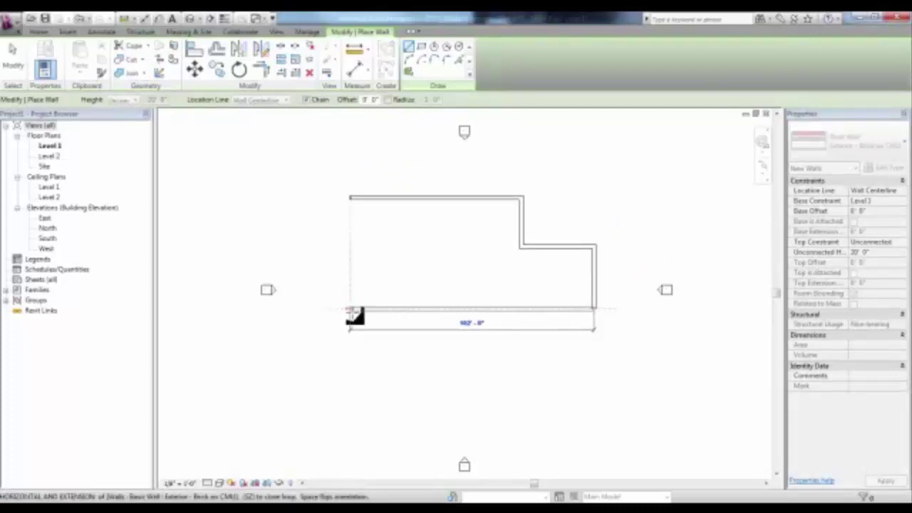
click(351, 310)
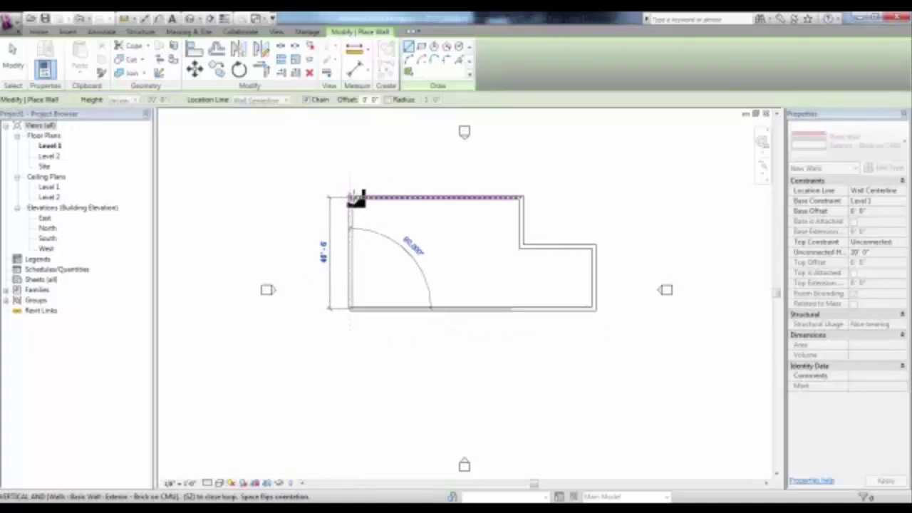
click(357, 198)
key(Escape)
key(Escape)
- Set the Level 1 floor plan's detail level to Fine
scroll(343, 308, up, 3)
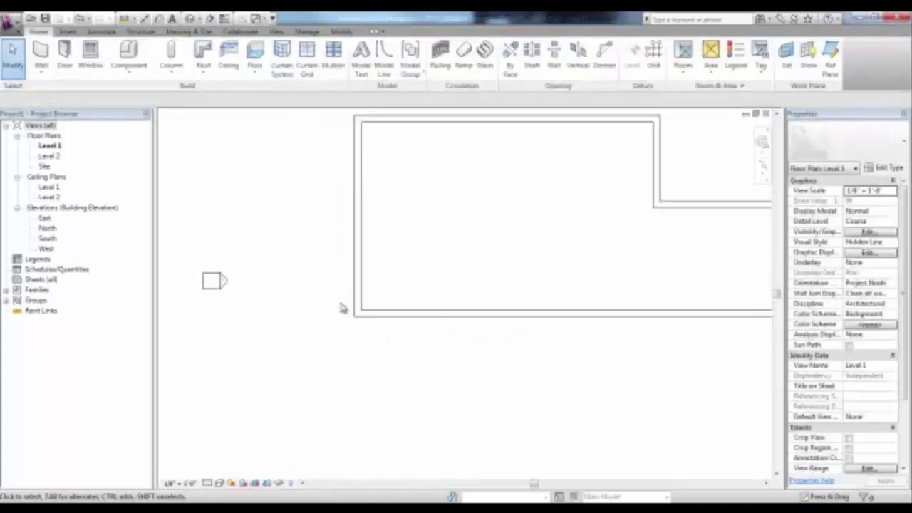
scroll(343, 308, up, 1)
click(208, 483)
click(208, 483)
click(208, 484)
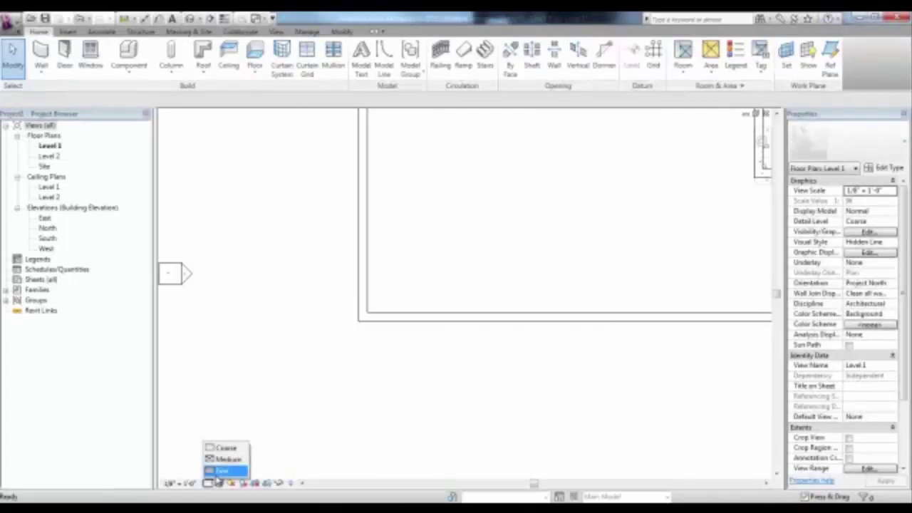
click(221, 471)
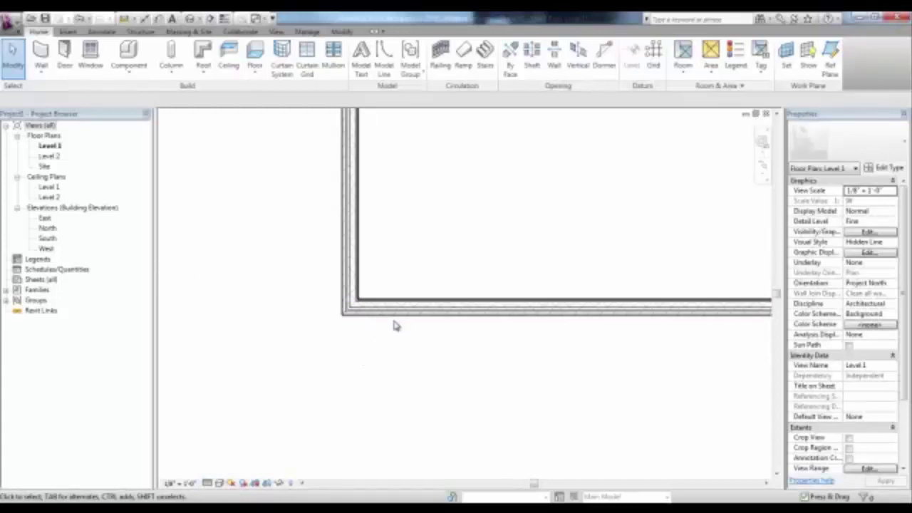
- Open the default 3D view and place a horizontal Cornice wall sweep along the upper part of the longest wall
scroll(396, 324, down, 4)
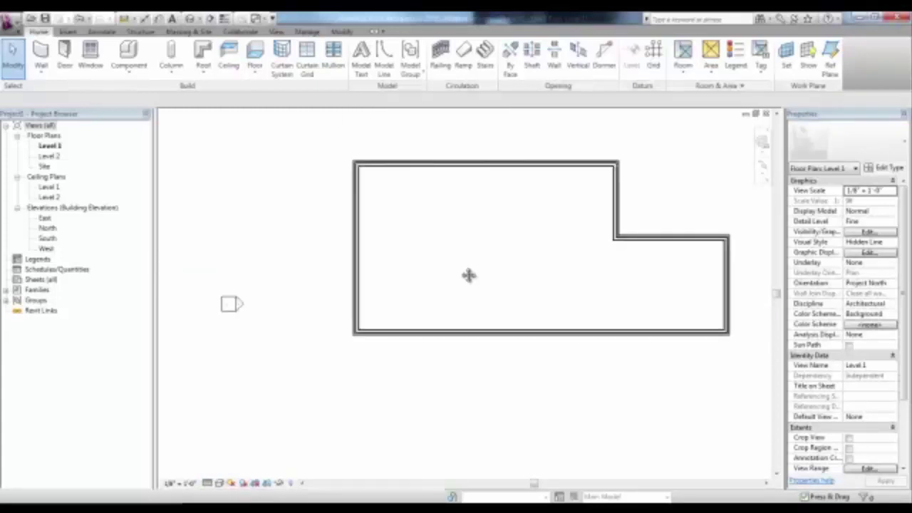
middle_drag(468, 275, 383, 302)
click(191, 20)
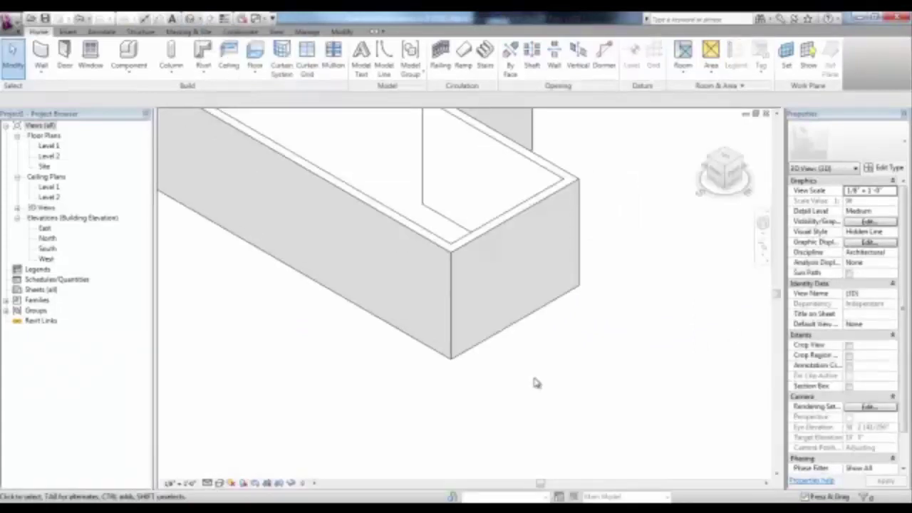
click(42, 67)
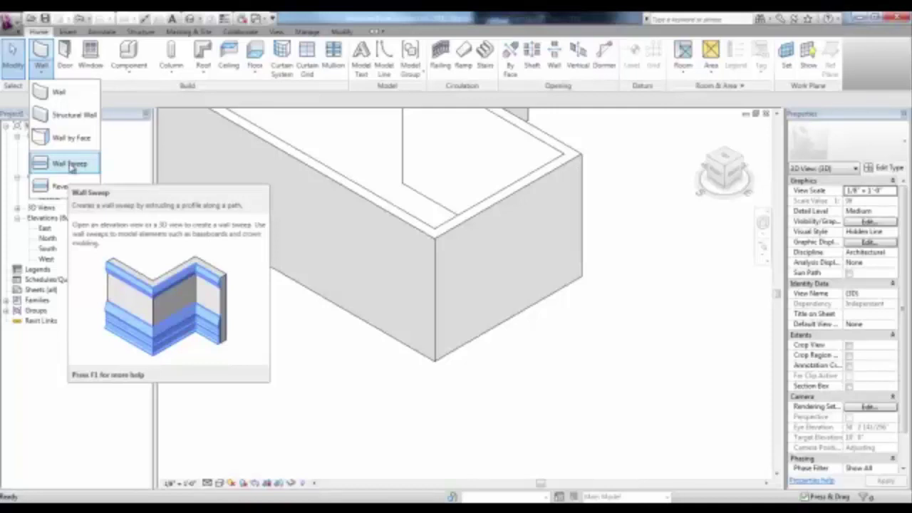
click(71, 164)
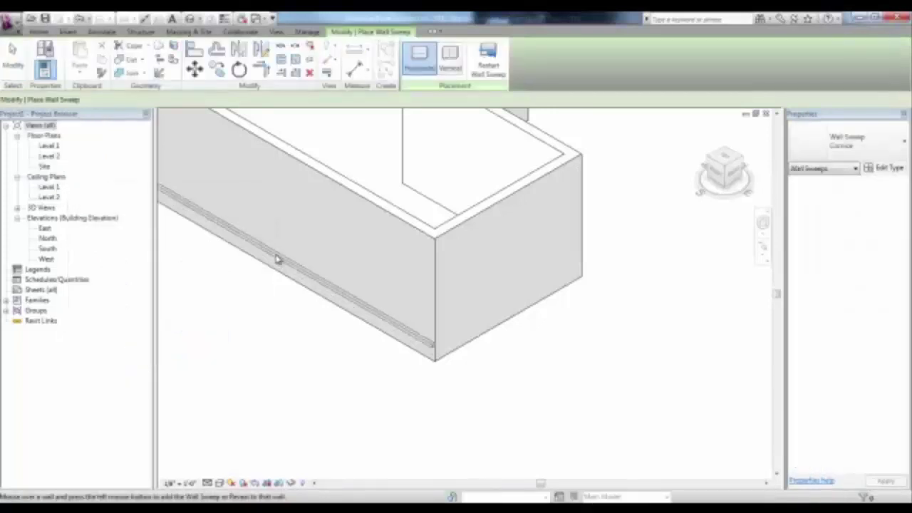
scroll(421, 263, up, 3)
click(437, 269)
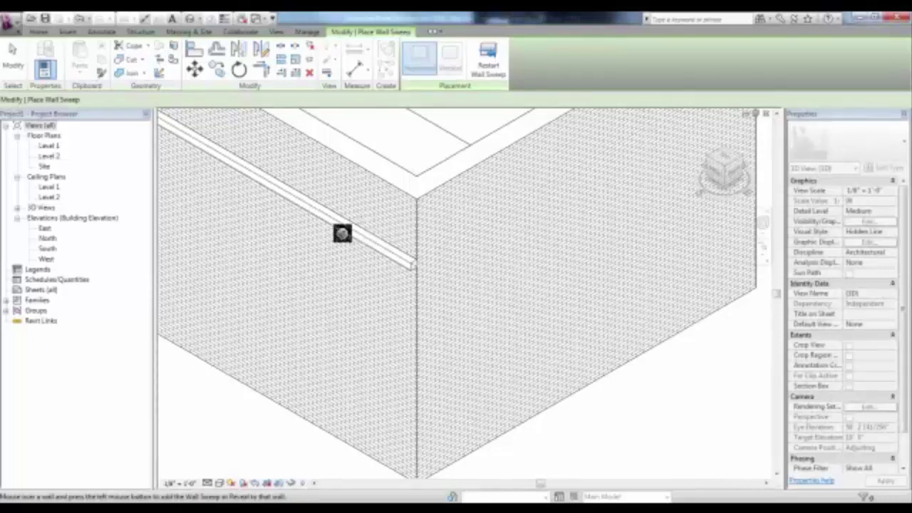
key(Escape)
- Place a horizontal reveal on the longest wall, just below the horizontal wall sweep
click(41, 71)
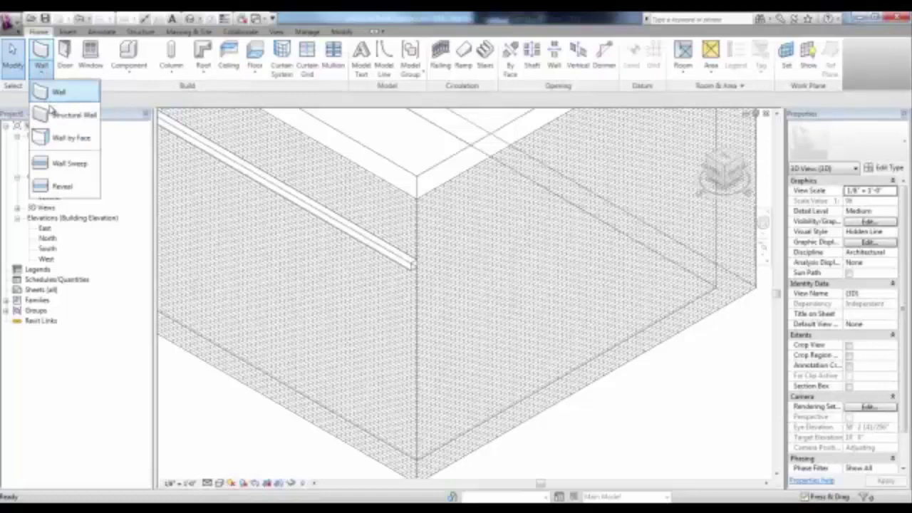
click(63, 191)
click(427, 285)
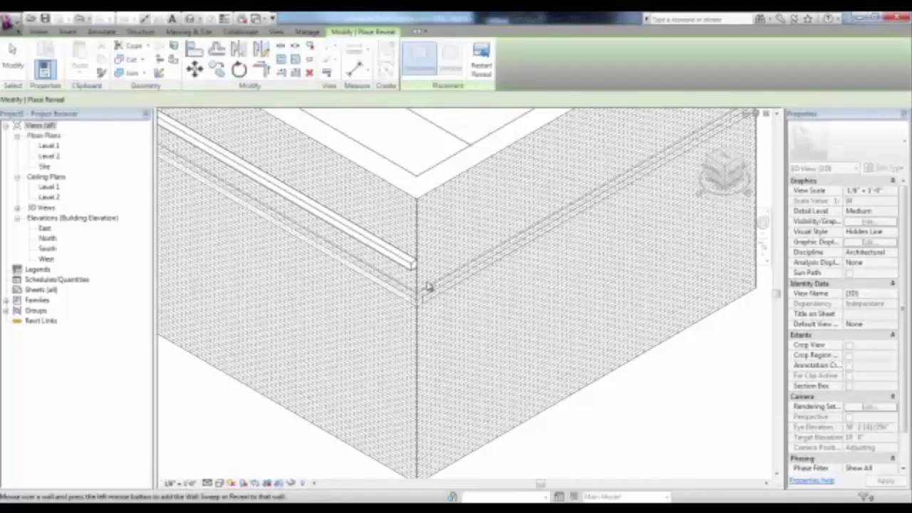
key(Escape)
- Place two vertical Cornice wall sweeps side by side on the longest wall near its outer corner
click(41, 71)
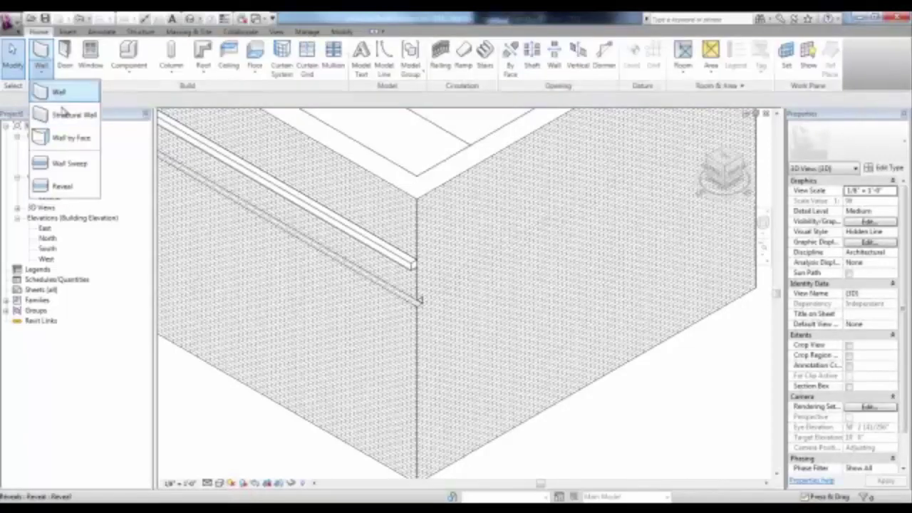
click(71, 164)
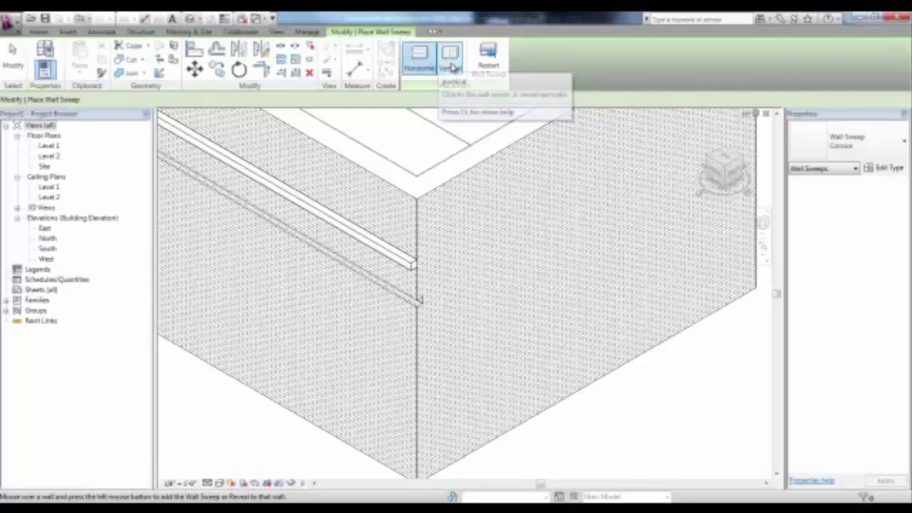
click(420, 68)
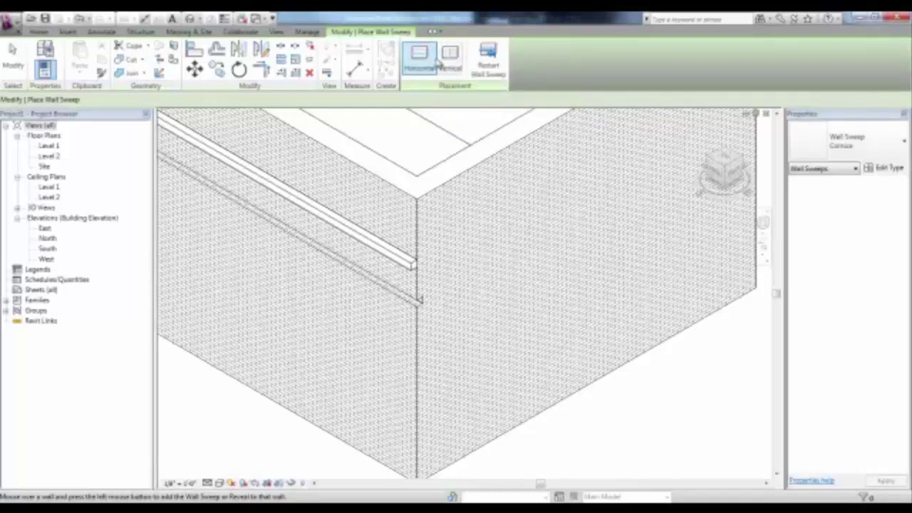
click(451, 65)
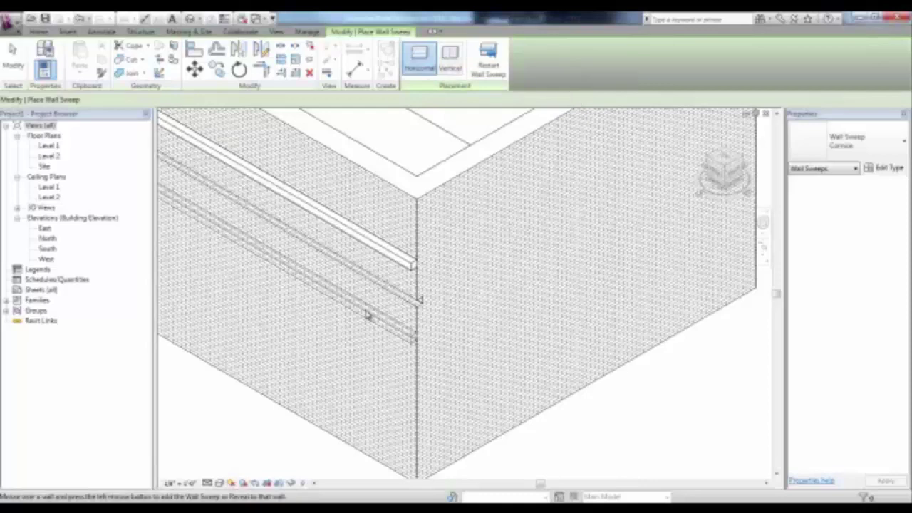
click(366, 315)
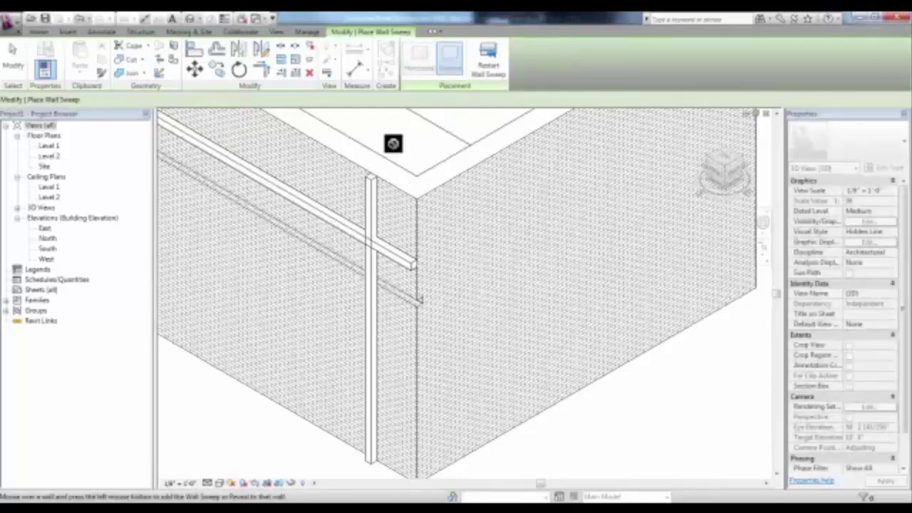
click(489, 59)
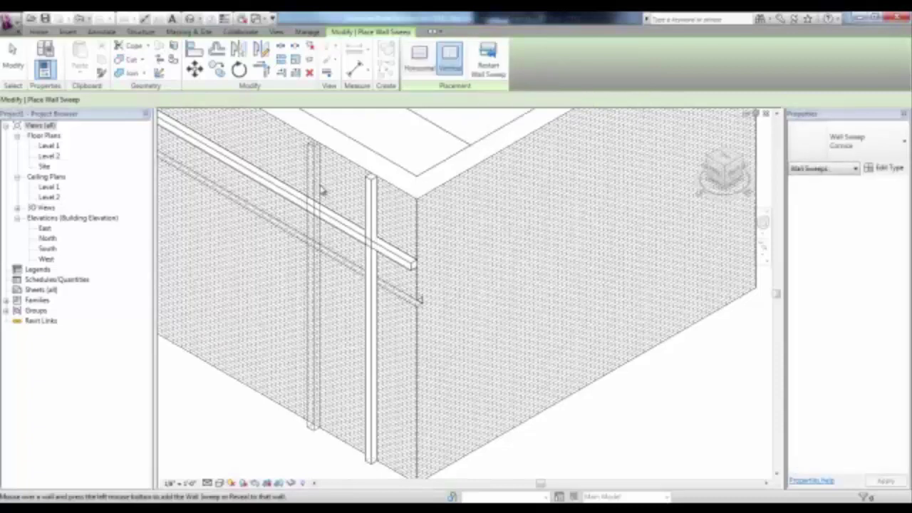
click(319, 184)
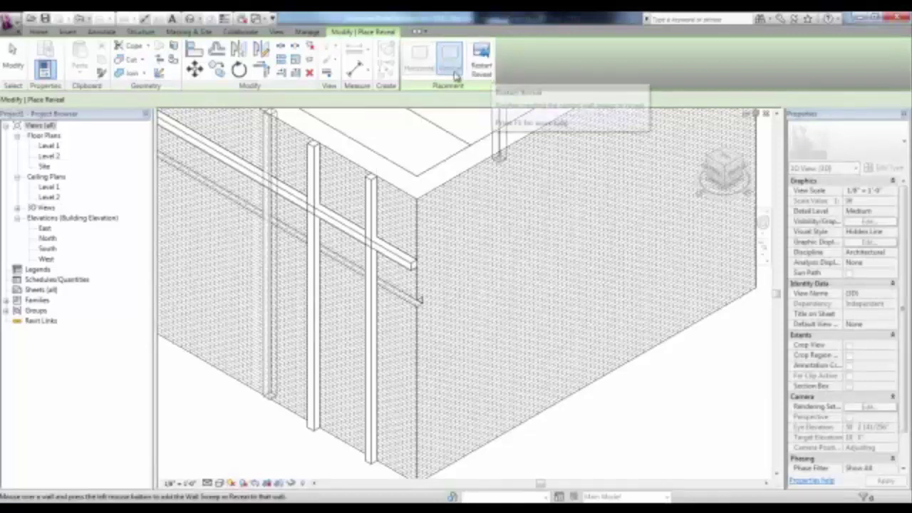
- Place a horizontal reveal on the short end wall, meeting the longest wall's horizontal reveal at the corner
click(419, 58)
click(428, 296)
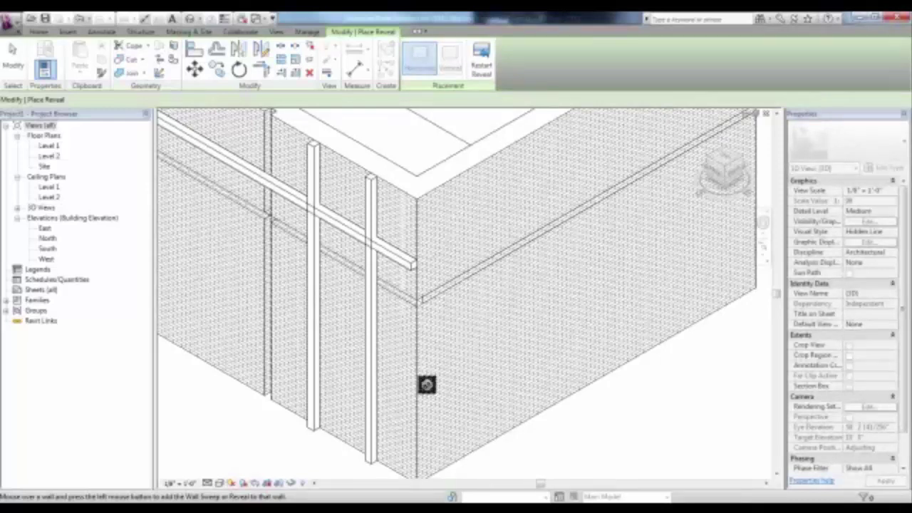
click(385, 306)
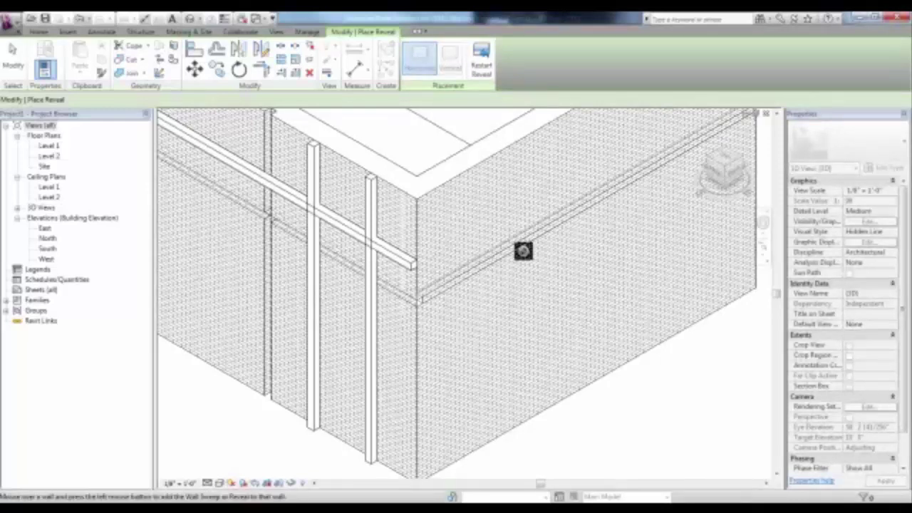
key(Escape)
- Set the horizontal Cornice wall sweep's type profile to Wall Sweep-Brick Soldier Course : 2 Bricks
scroll(418, 295, up, 2)
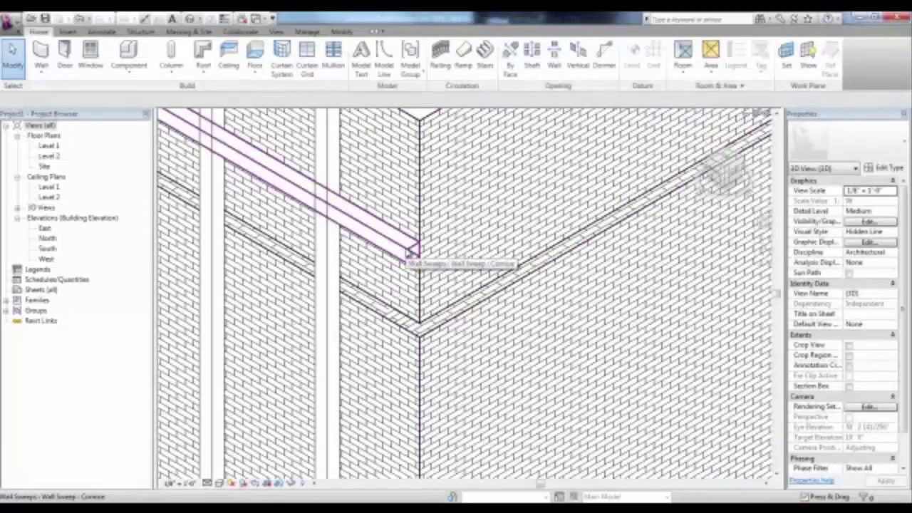
click(411, 251)
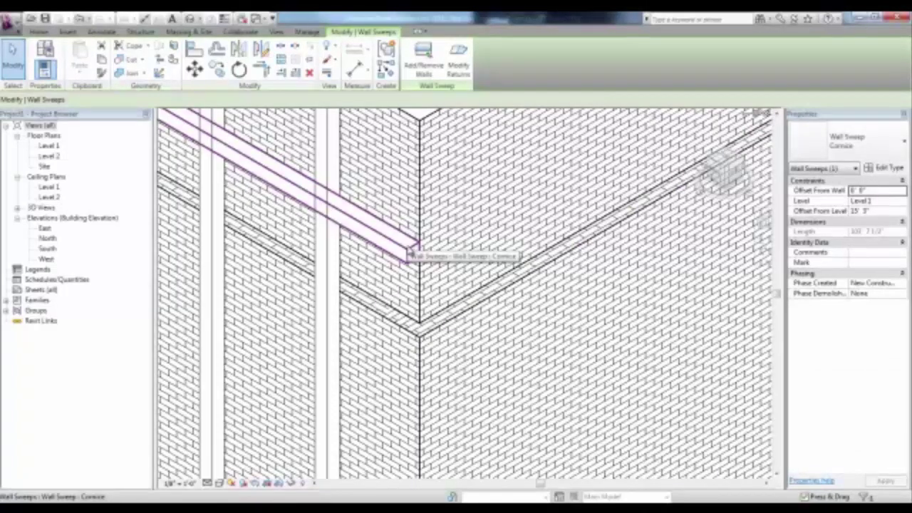
click(418, 255)
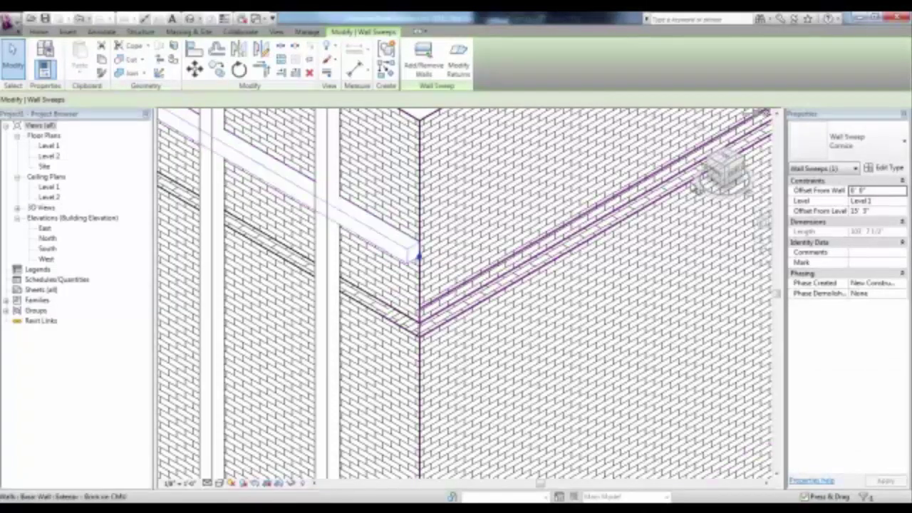
click(887, 167)
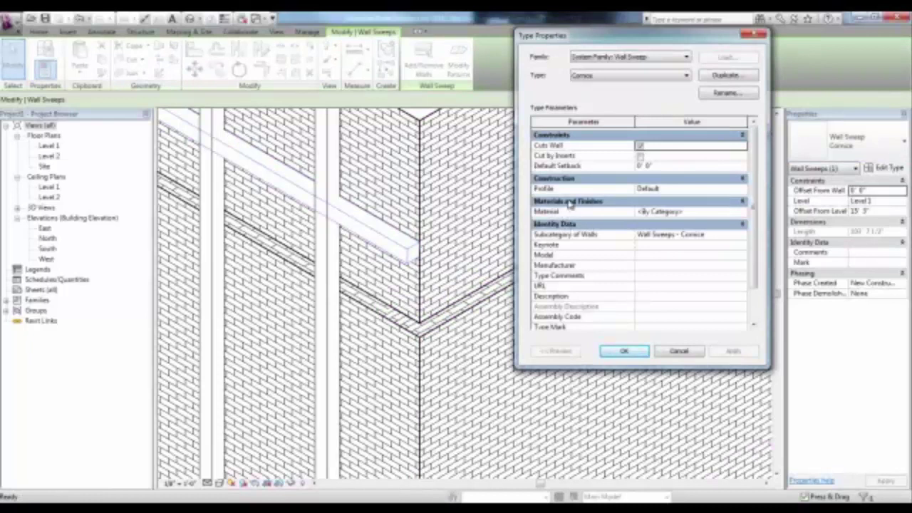
click(744, 189)
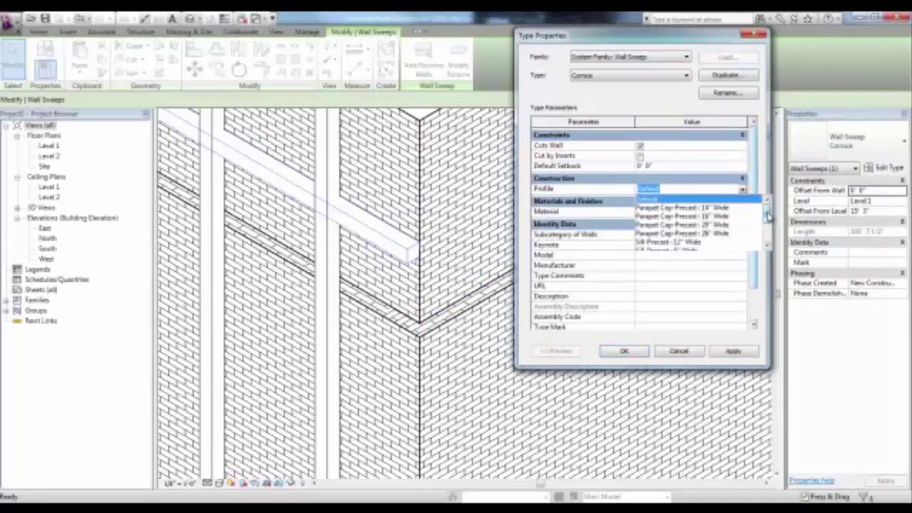
drag(768, 217, 766, 228)
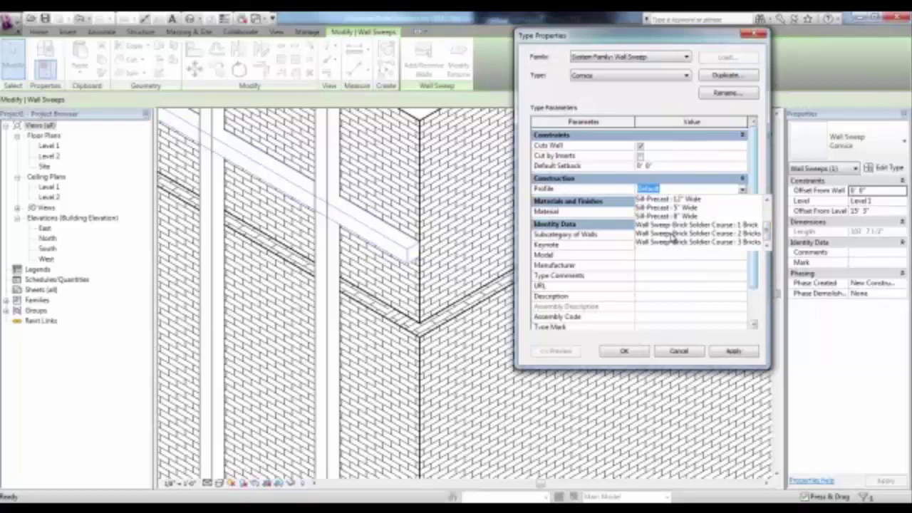
click(672, 237)
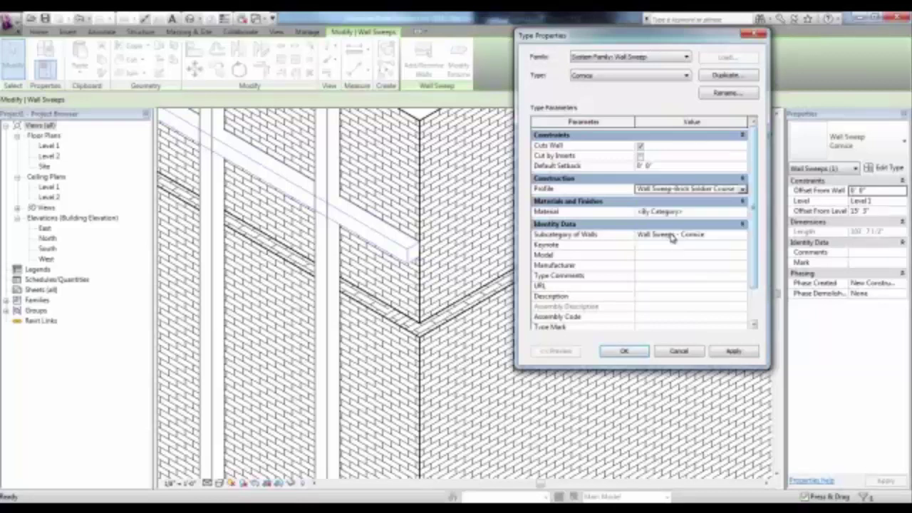
click(733, 352)
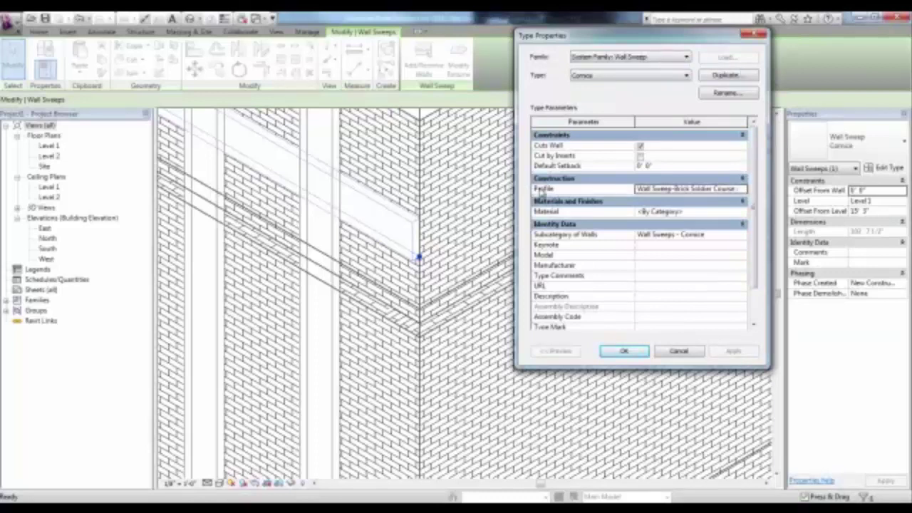
click(635, 352)
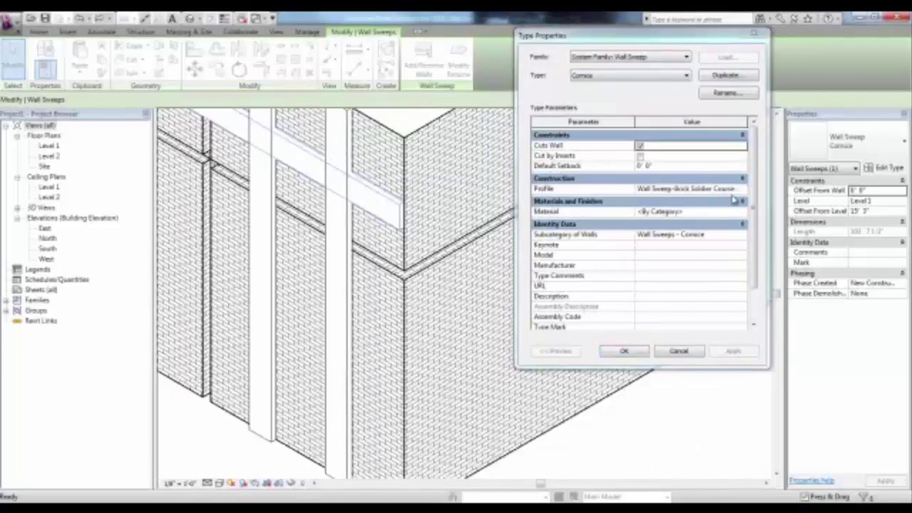
- Set the Cornice wall sweep type's profile to Default and apply the type change
click(741, 193)
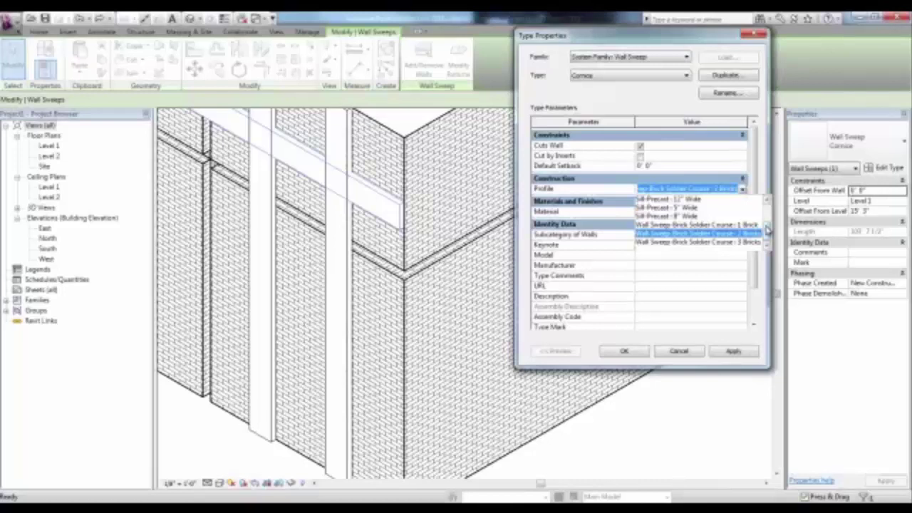
click(764, 197)
click(659, 200)
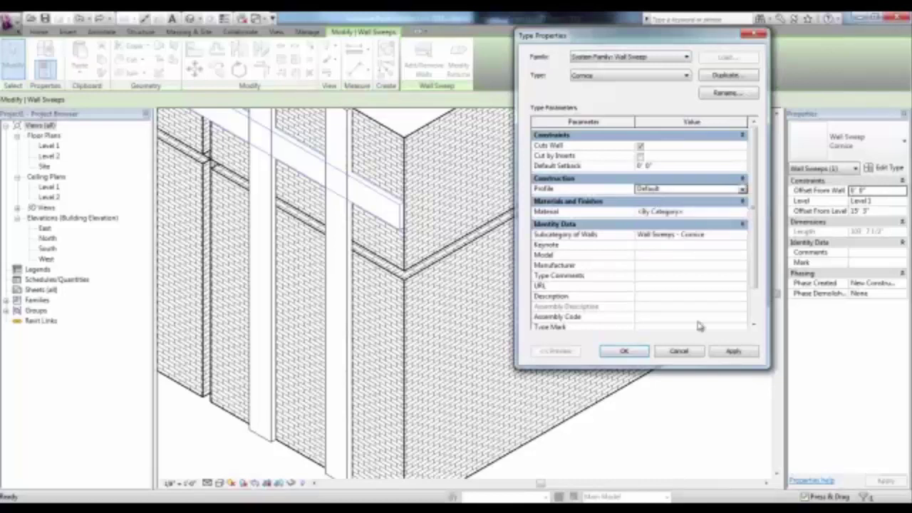
click(734, 352)
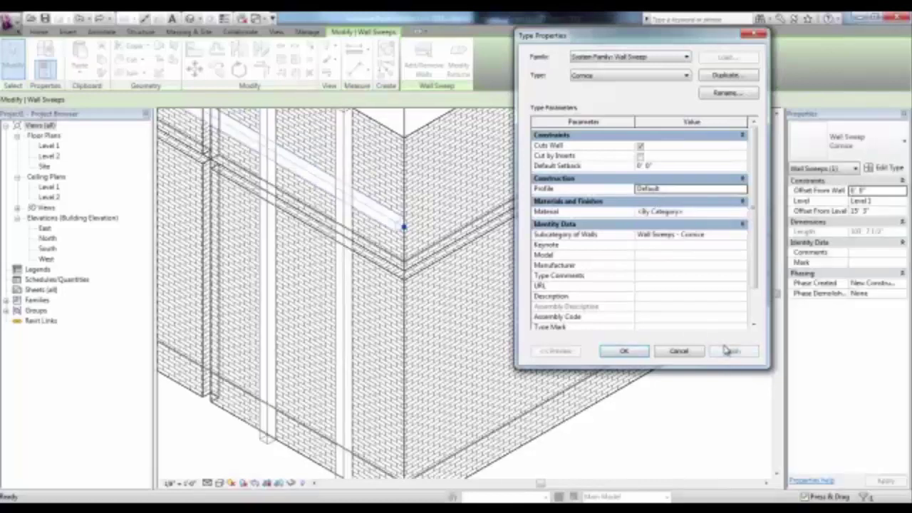
click(629, 351)
- Use Modify Returns to apply a 135° return to the end of the longest wall's horizontal sweep at the outer corner
scroll(449, 262, up, 2)
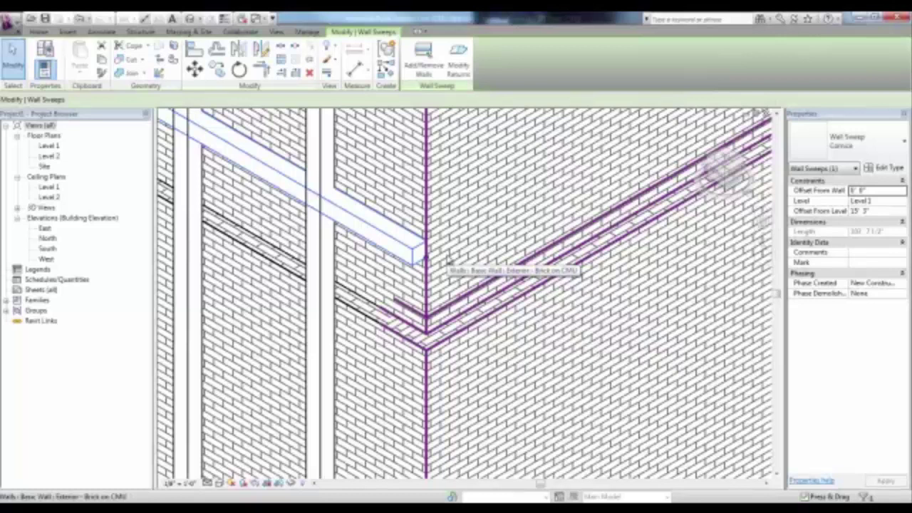
click(406, 242)
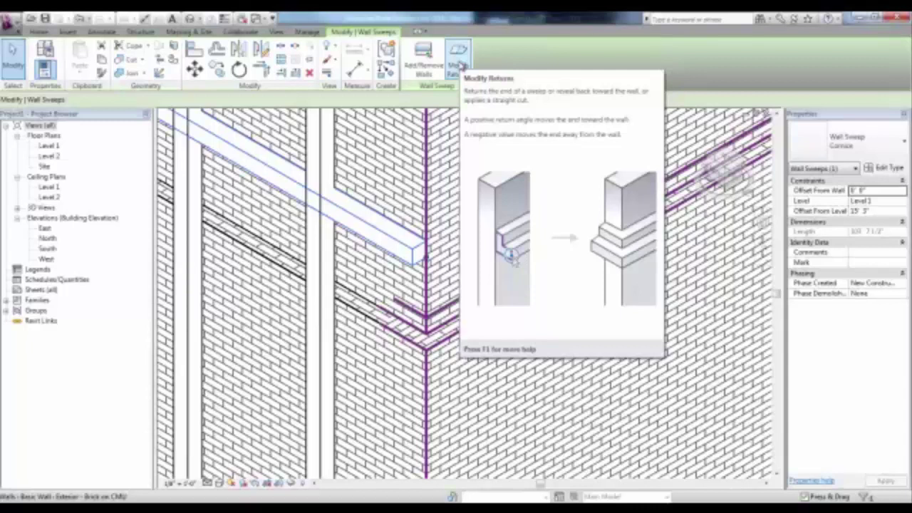
click(460, 64)
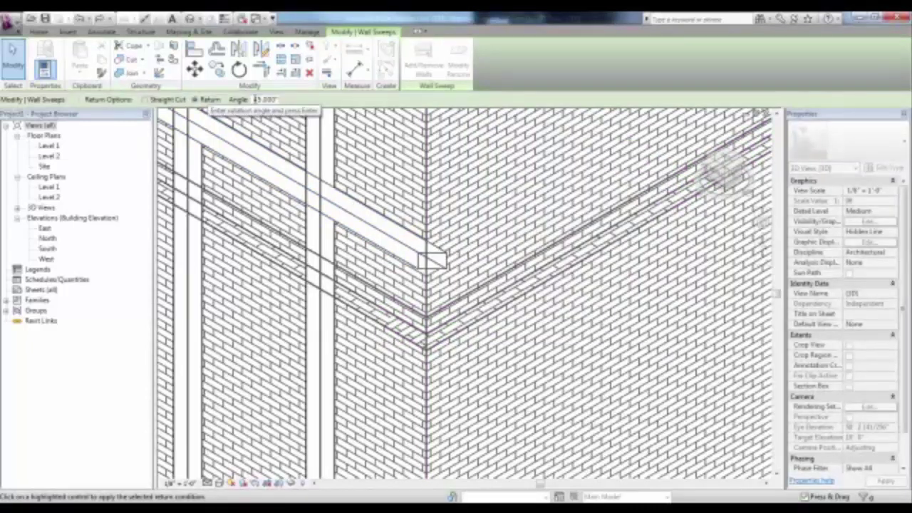
double_click(280, 100)
text(135)
scroll(358, 171, up, 2)
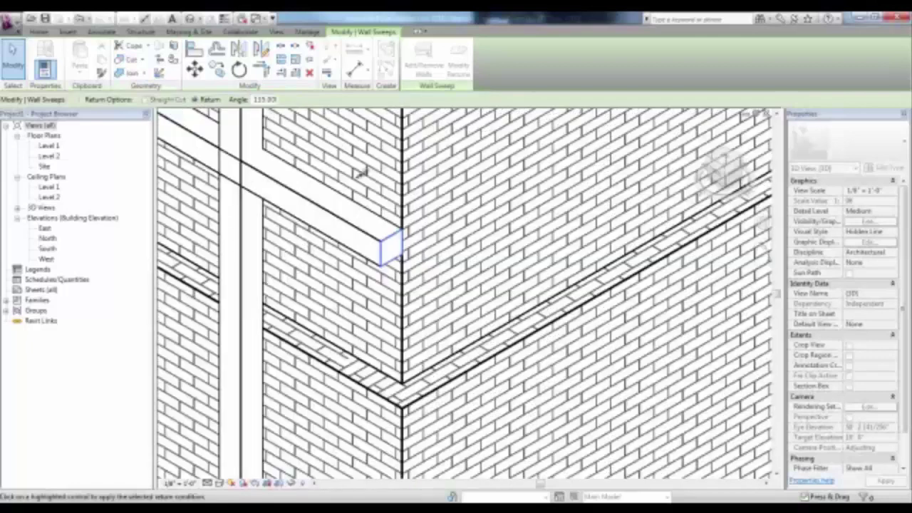
click(392, 246)
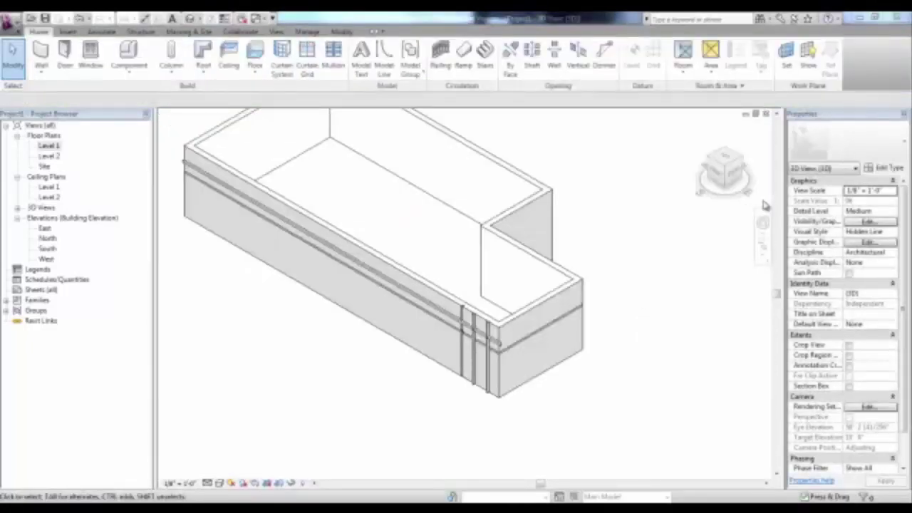
- In the East elevation, place a horizontal Cornice wall sweep above the reveal, across both the short end wall and the neighbouring recessed wall
double_click(45, 228)
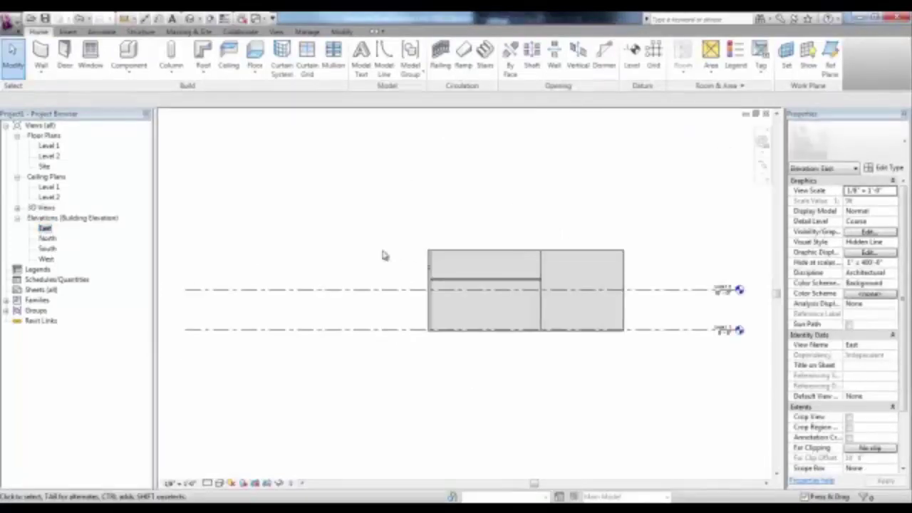
scroll(504, 280, up, 3)
middle_drag(524, 279, 437, 254)
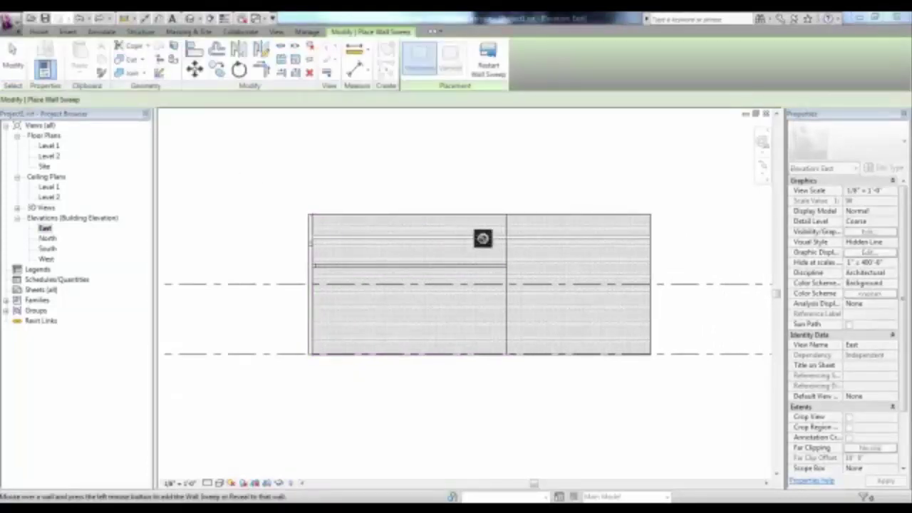
click(528, 236)
key(Escape)
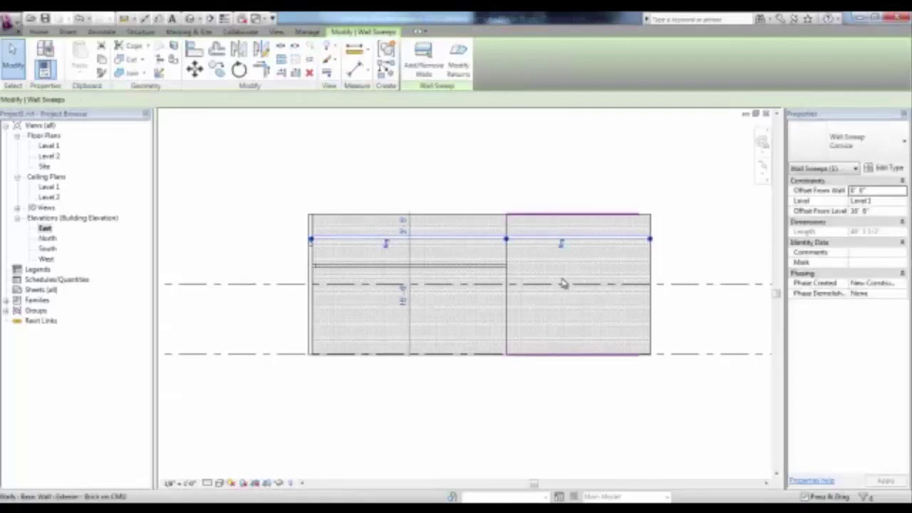
- Remove the recessed wall from the new horizontal wall sweep, keeping the sweep on the short end wall
click(426, 73)
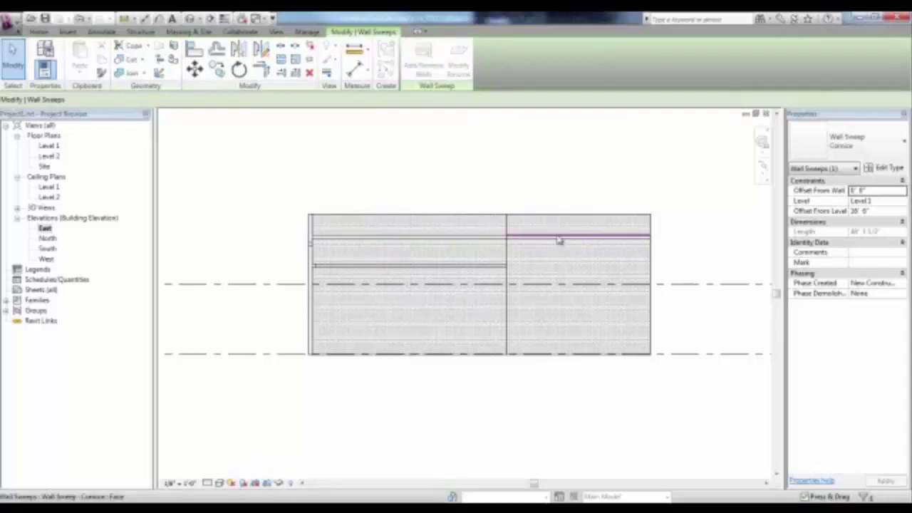
click(528, 244)
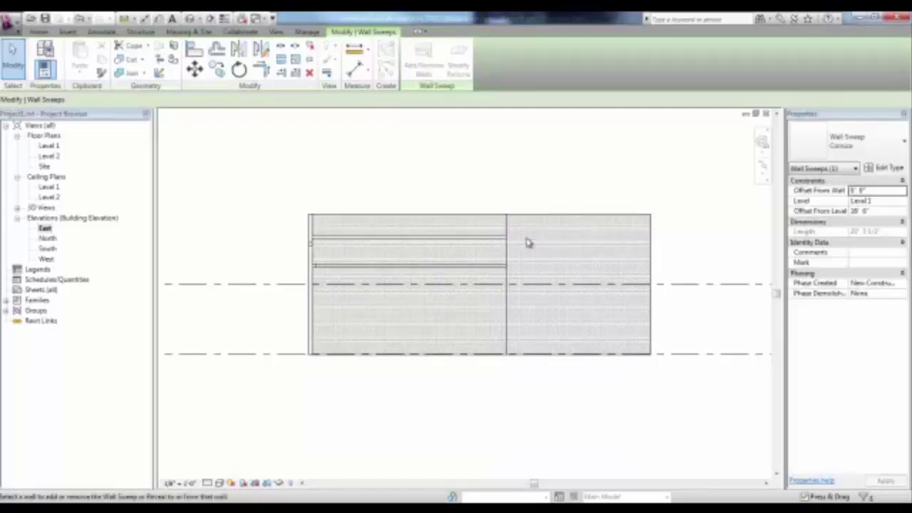
key(Escape)
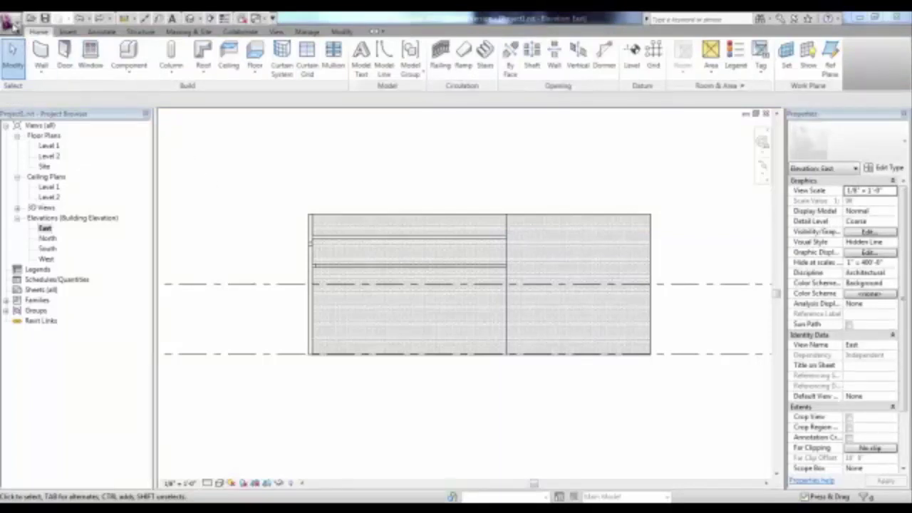
- Create a new family from the Profile-Reveal.rft template in Imperial Templates
click(11, 23)
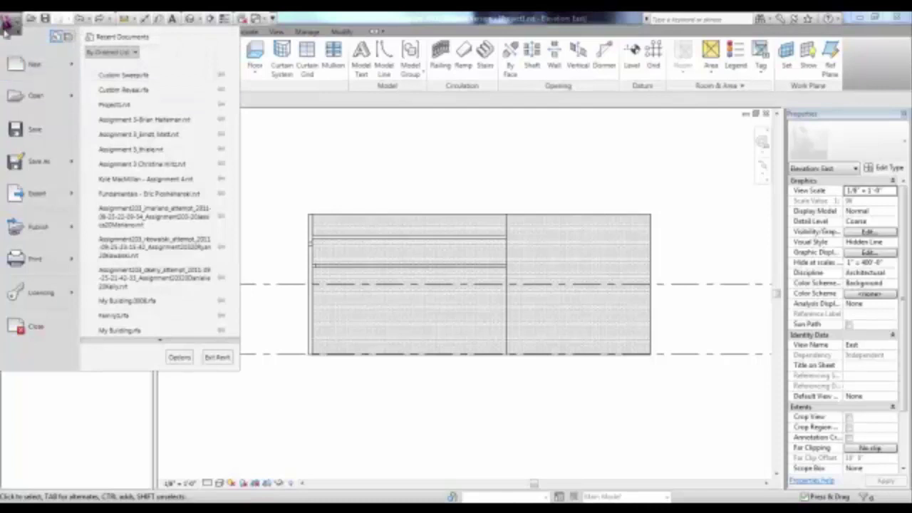
mouse_move(37, 66)
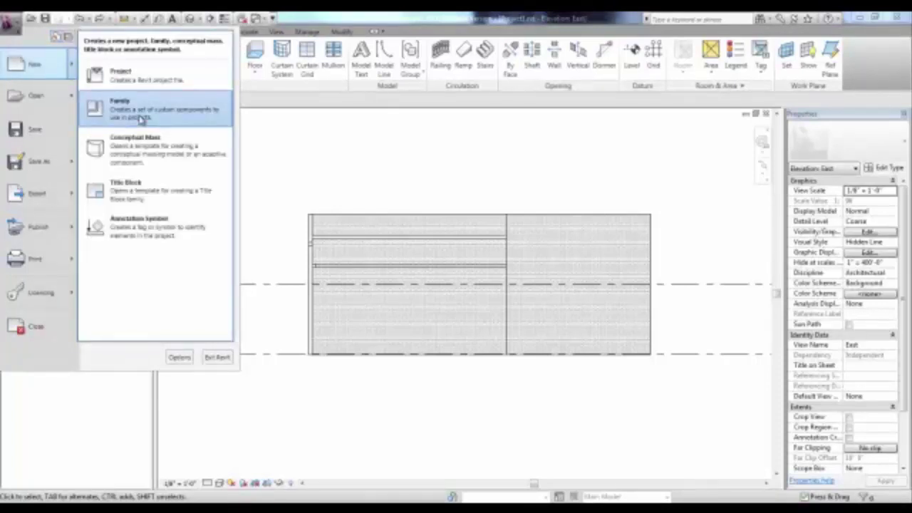
click(141, 113)
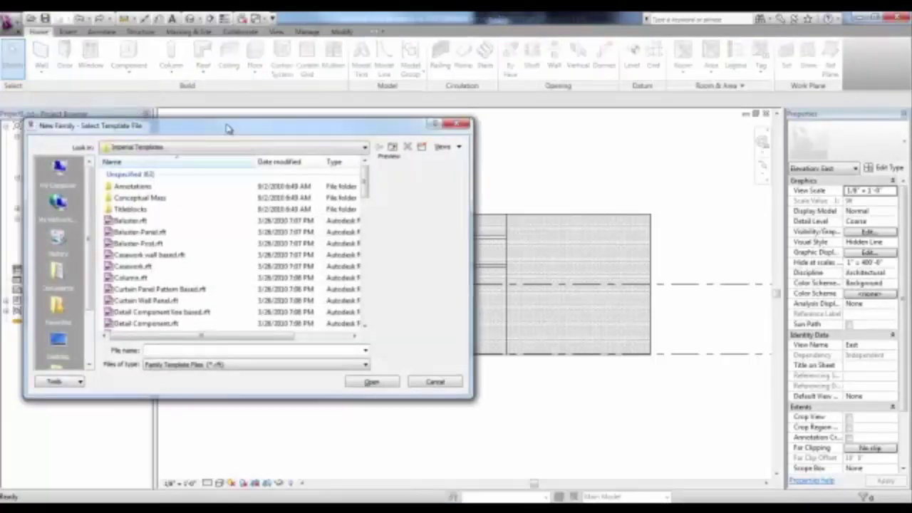
drag(365, 184, 363, 284)
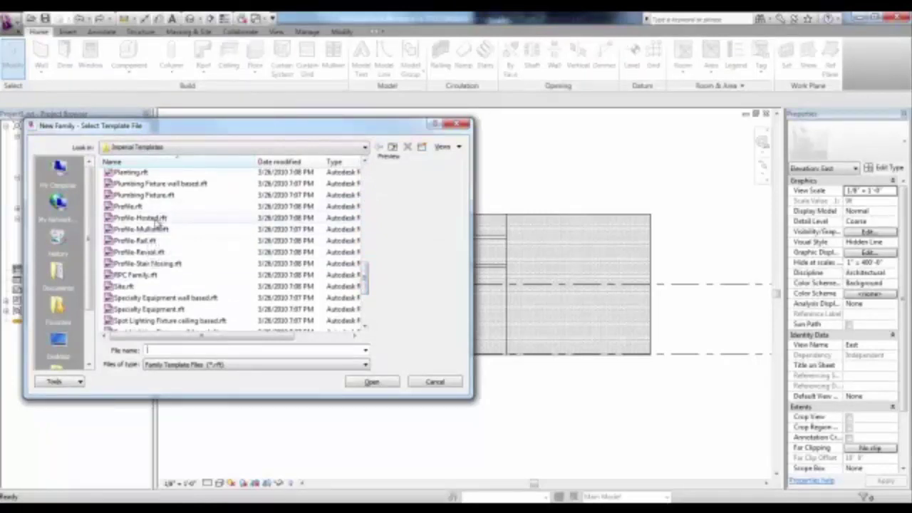
click(149, 253)
double_click(149, 257)
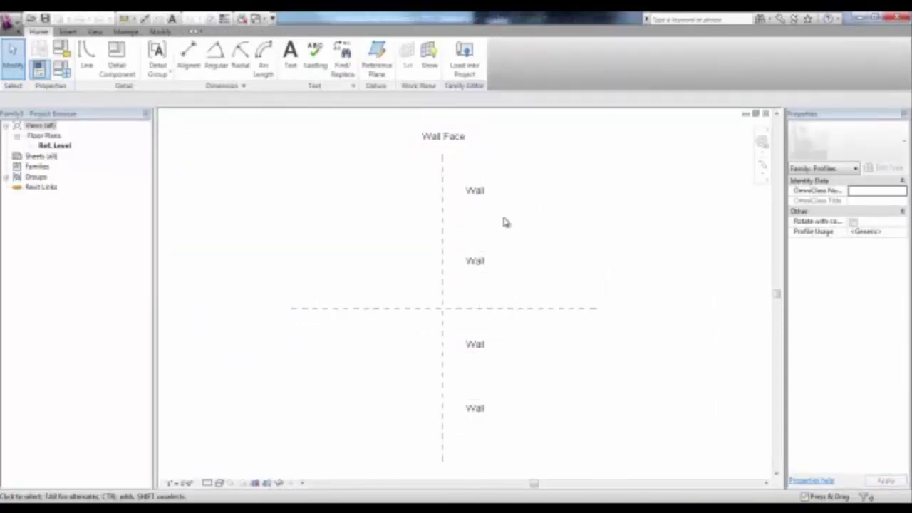
- Sketch a closed four-sided profile inside the wall face, about 7" deep with an 11" inner side and a sloped lower edge
click(86, 57)
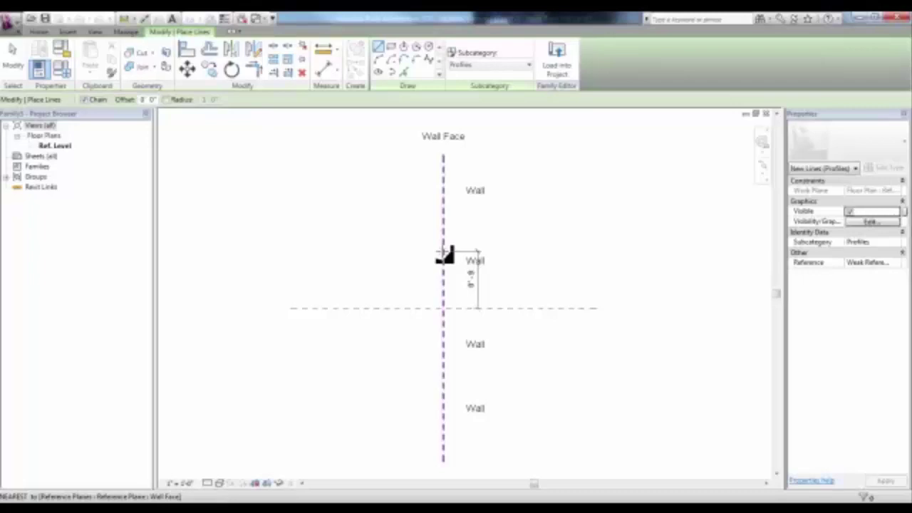
click(443, 229)
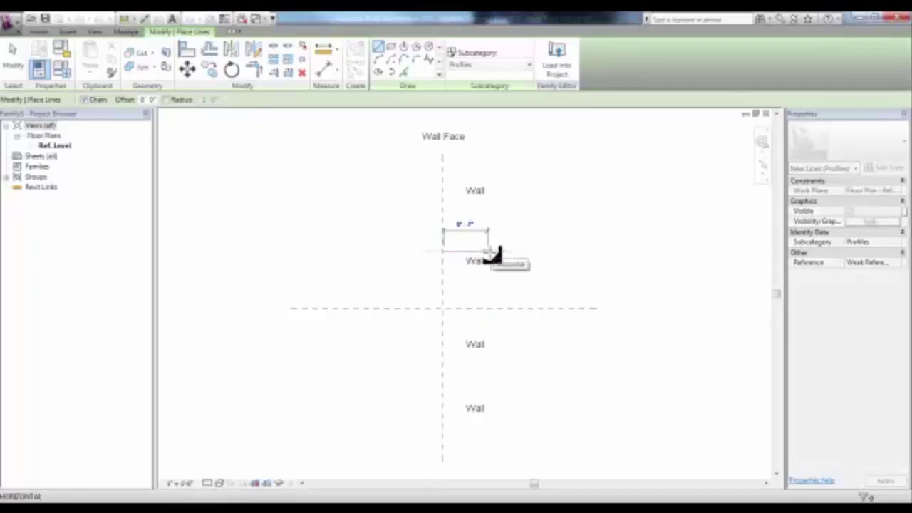
click(489, 251)
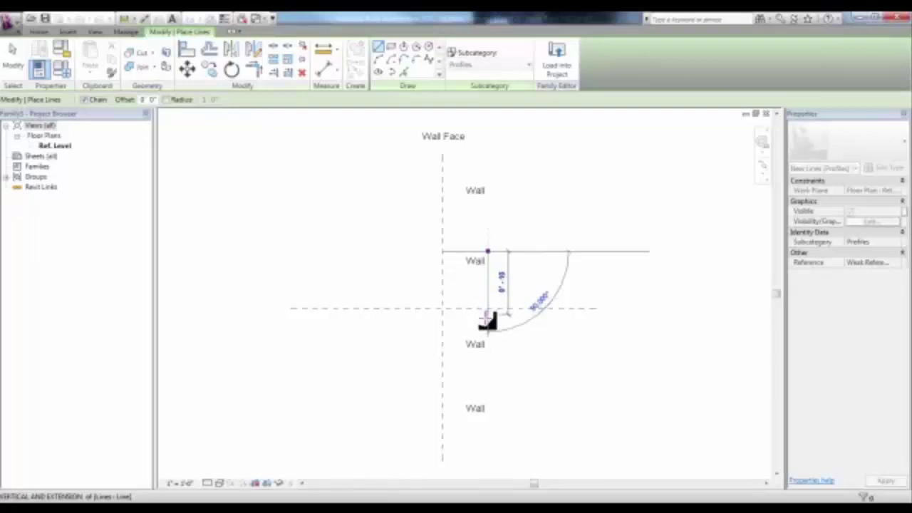
click(489, 325)
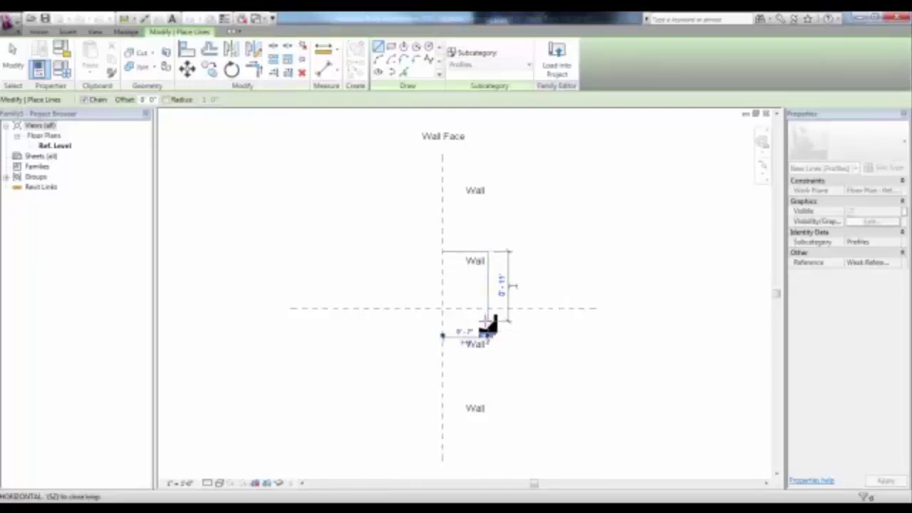
click(443, 371)
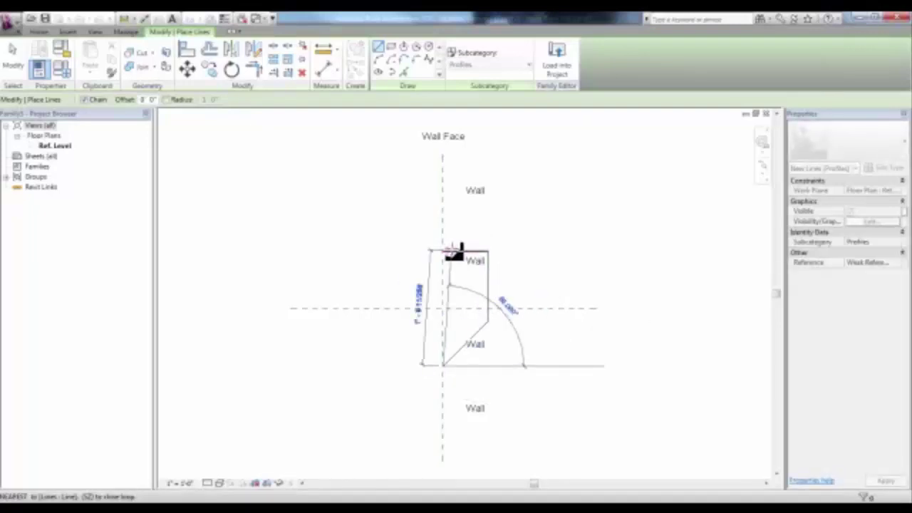
click(443, 251)
key(Escape)
- Save the profile family as Custom Reveal and load it into the project
click(9, 21)
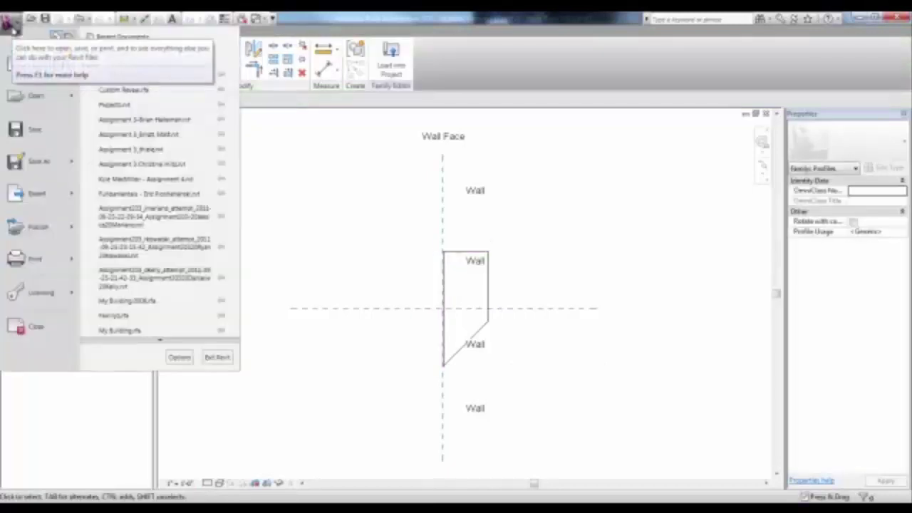
mouse_move(37, 168)
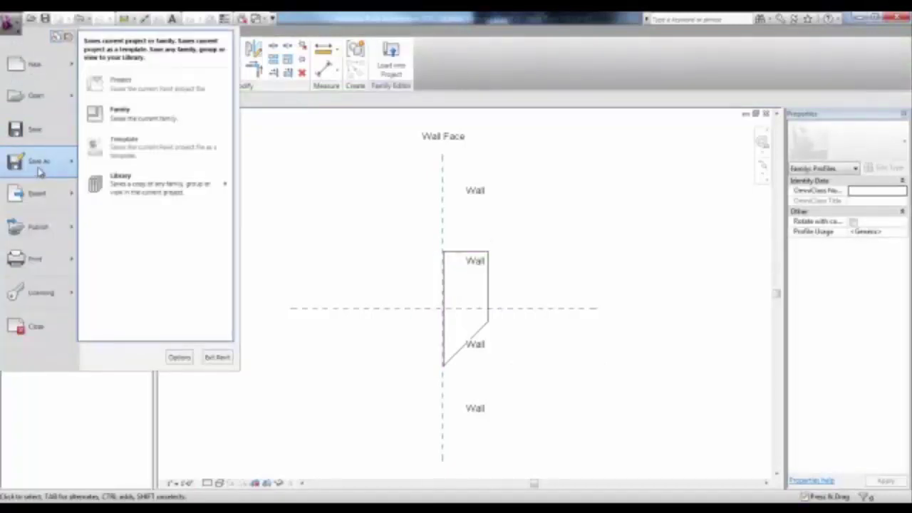
click(140, 128)
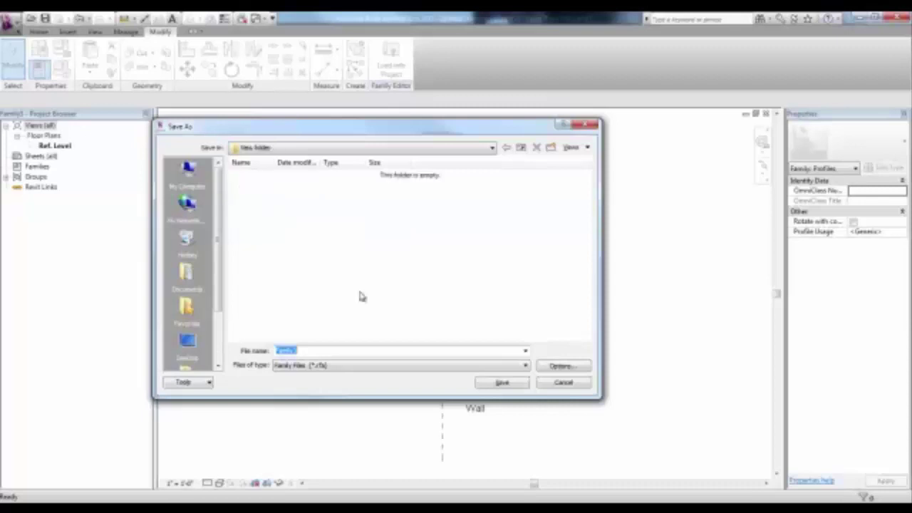
text(C)
click(502, 383)
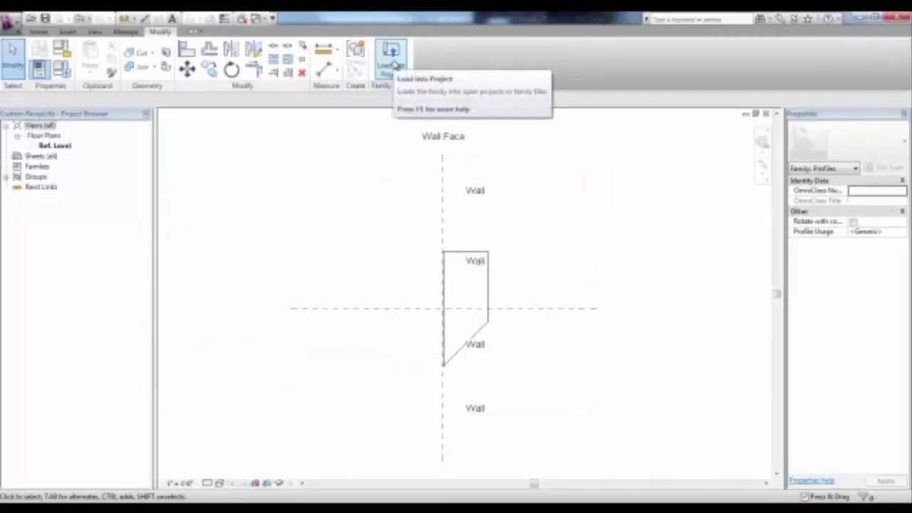
click(395, 65)
- Start a wall reveal in the 3D view and duplicate its type under the name Custom Reveal
click(190, 19)
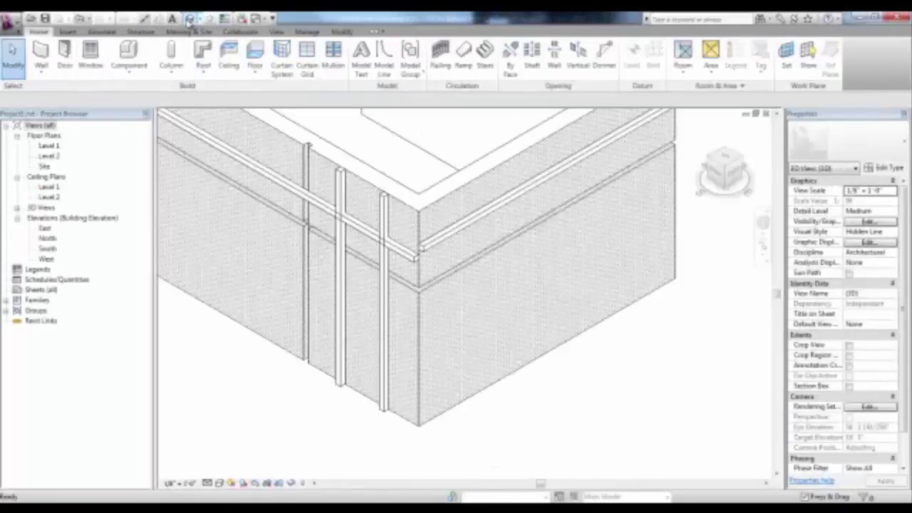
click(40, 66)
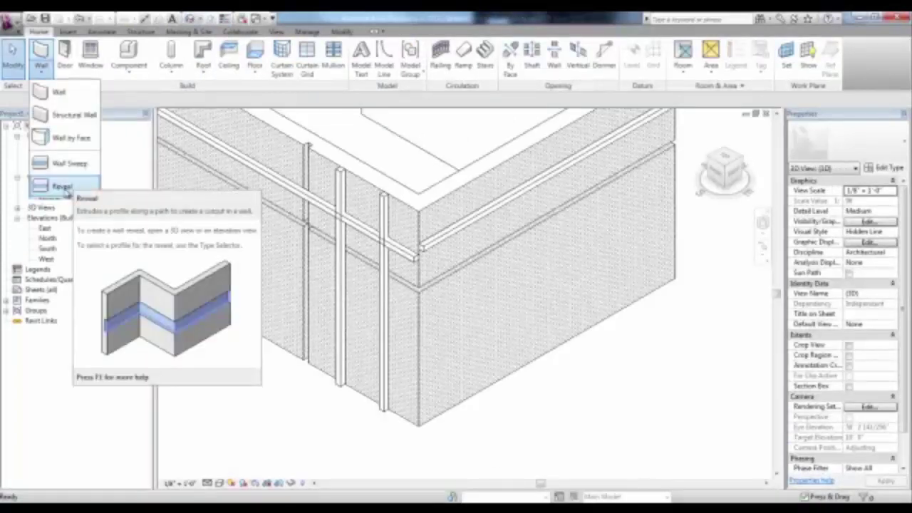
click(63, 187)
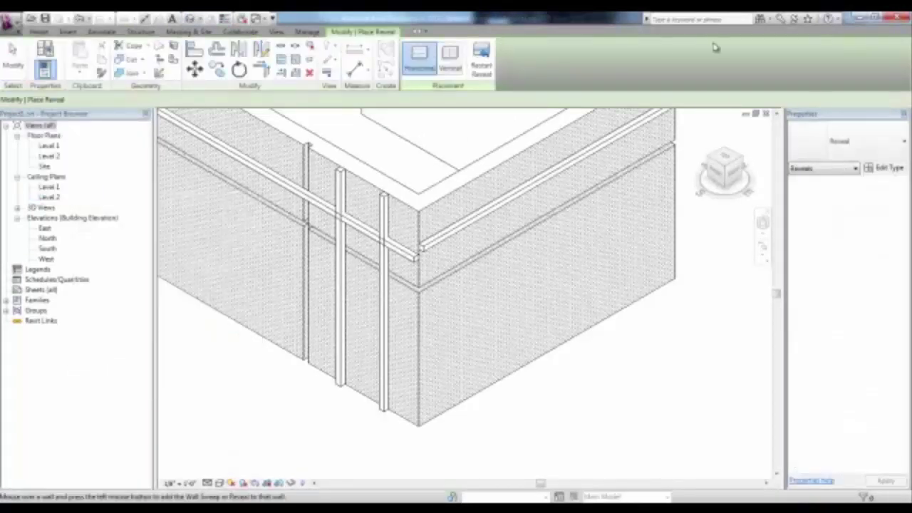
click(897, 170)
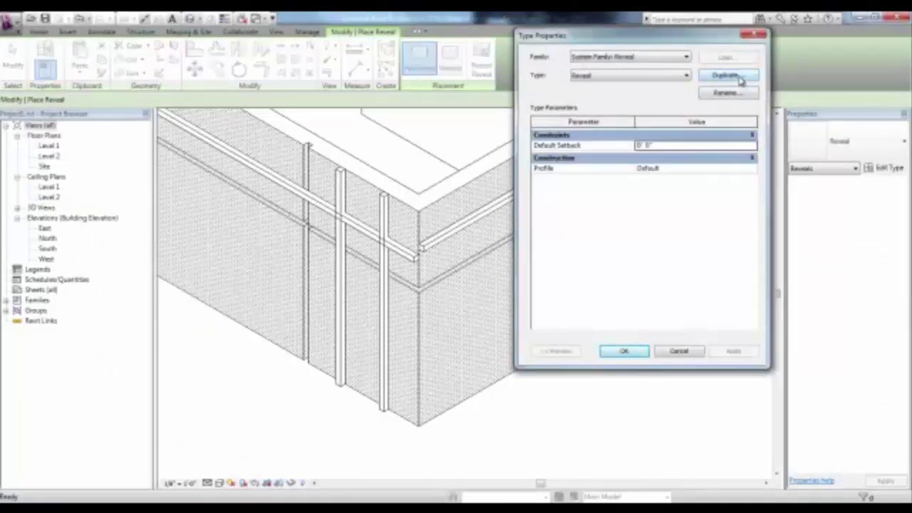
click(741, 81)
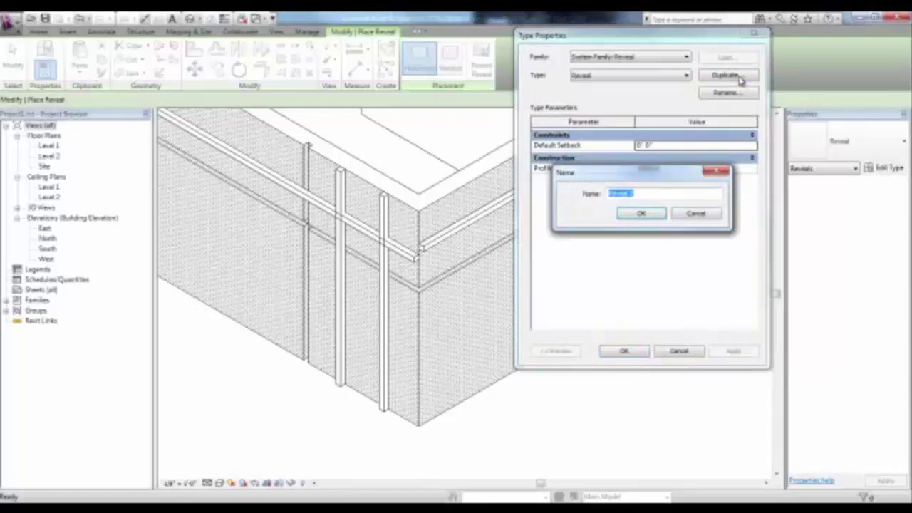
text(Cir)
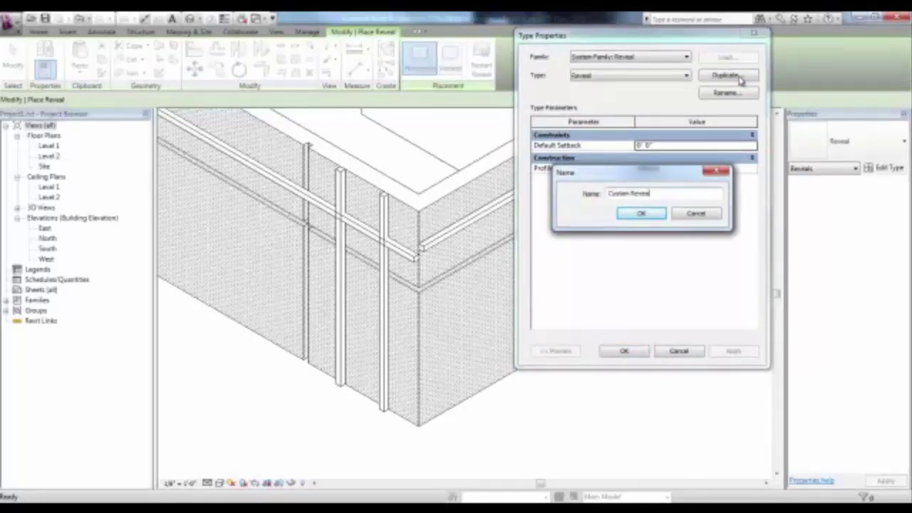
click(642, 214)
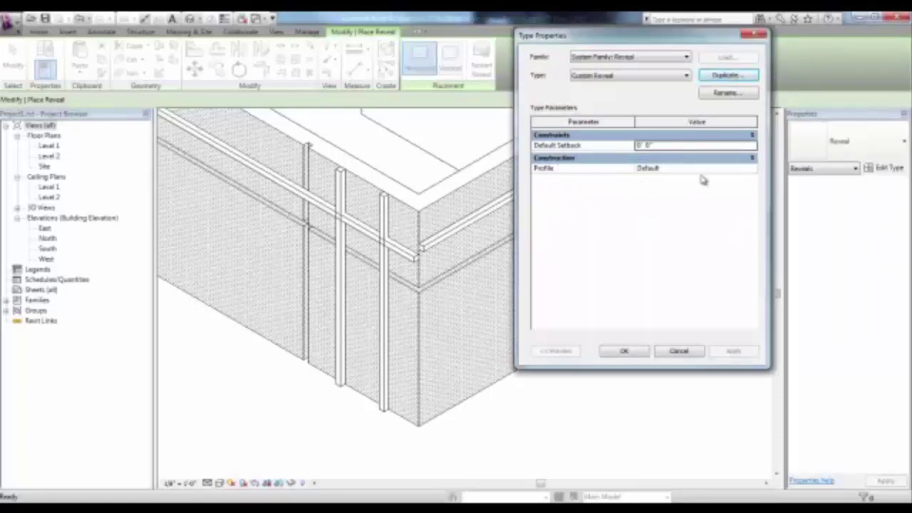
- Assign the Custom Reveal profile to the new reveal type and place it horizontally on the right-hand wall below the existing reveal
click(751, 170)
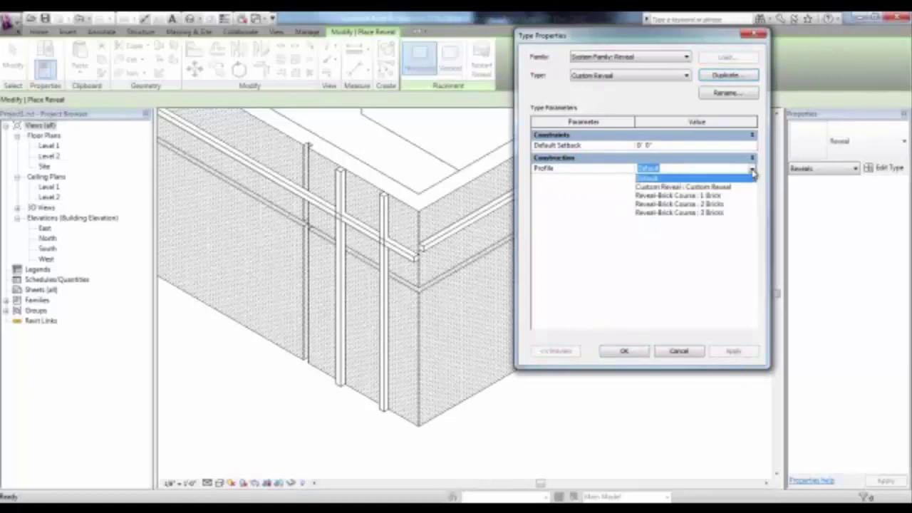
click(718, 186)
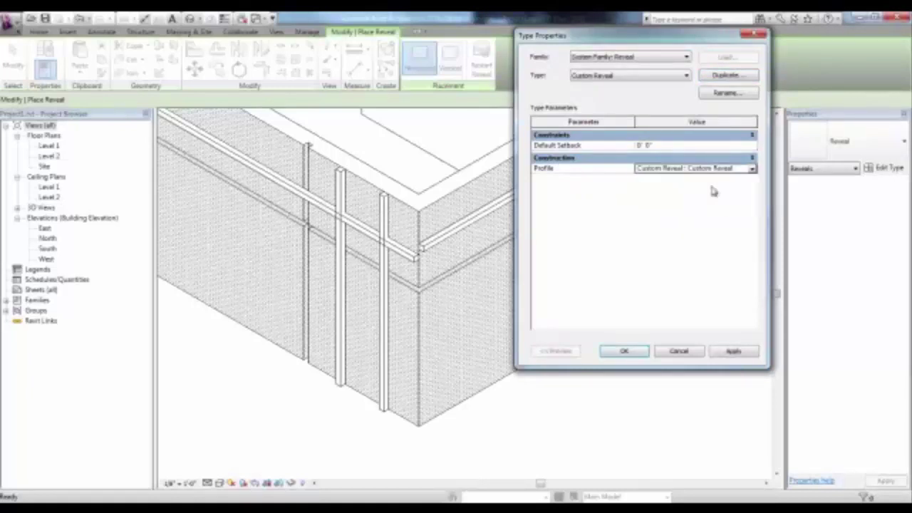
click(644, 357)
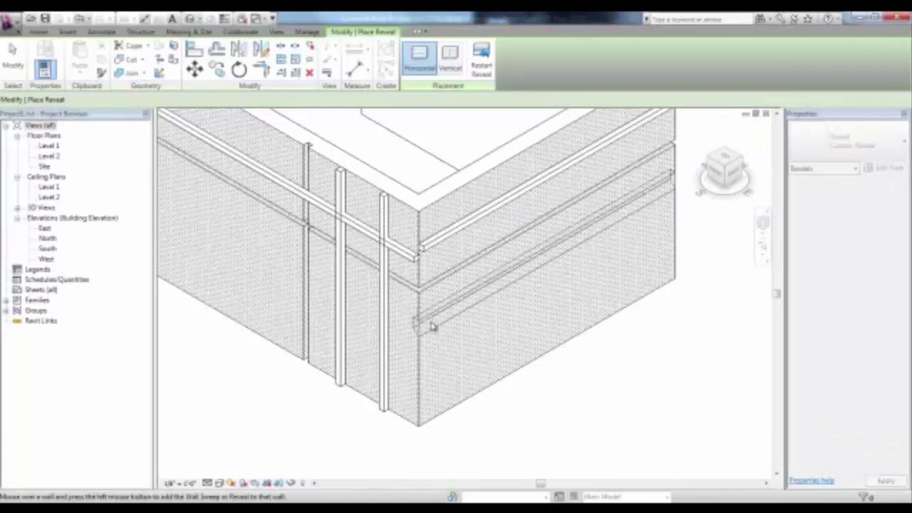
click(422, 321)
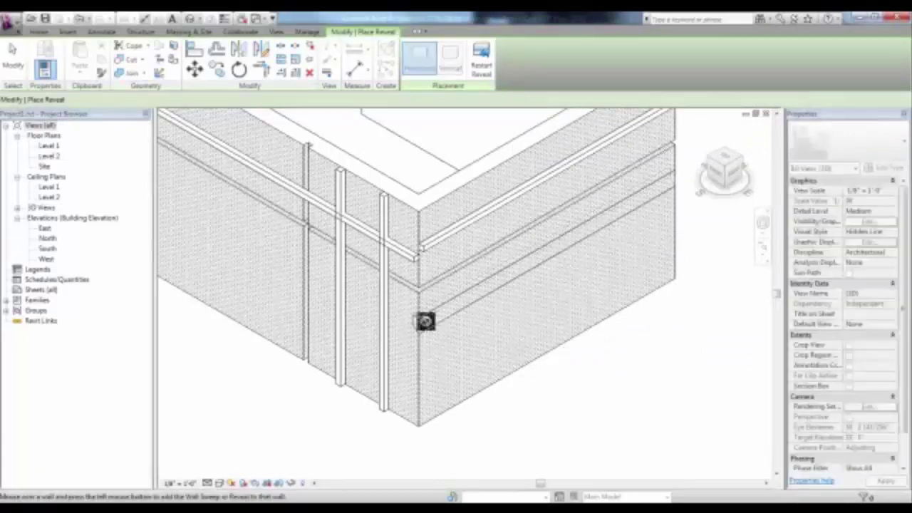
key(Escape)
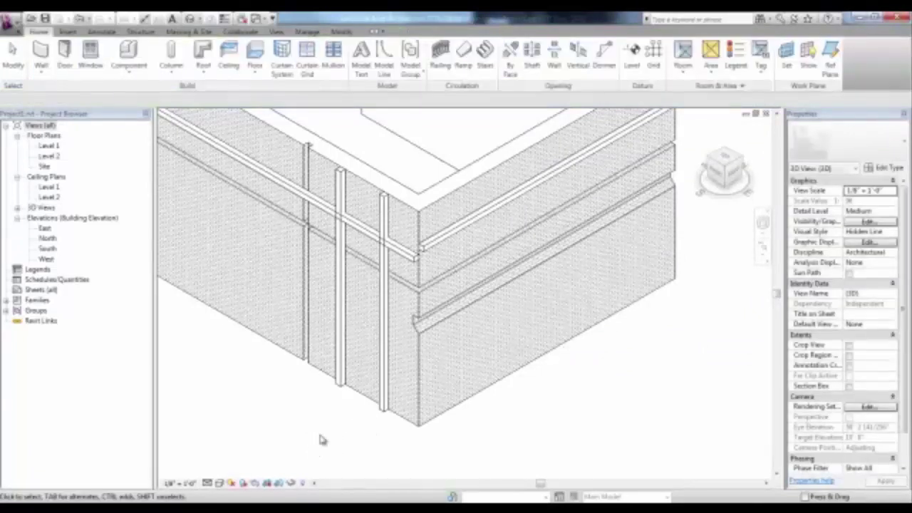
shift+middle_drag(404, 342, 581, 399)
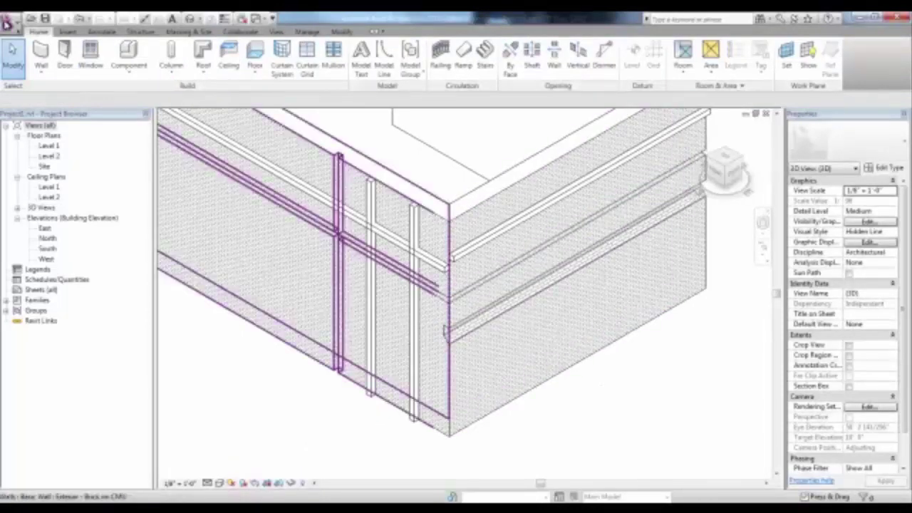
- Create a new family from the Profile-Hosted.rft template in Imperial Templates
click(8, 22)
mouse_move(37, 64)
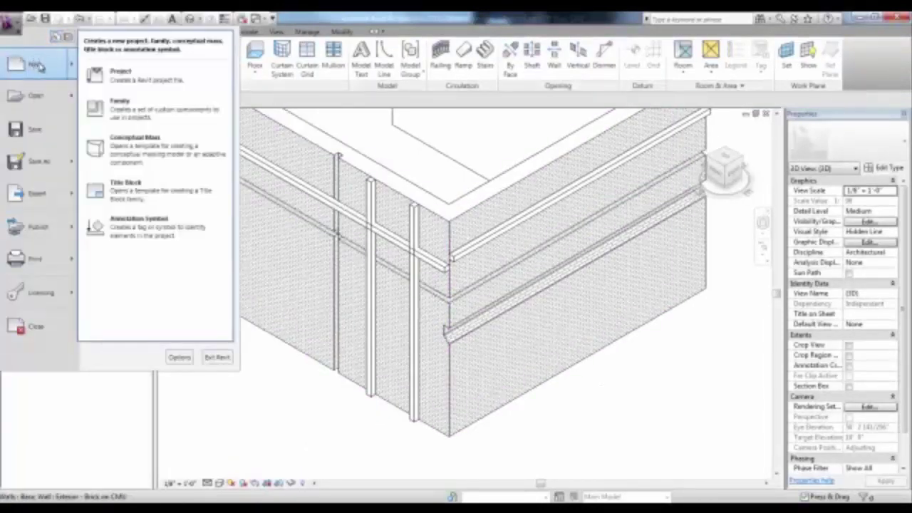
click(168, 116)
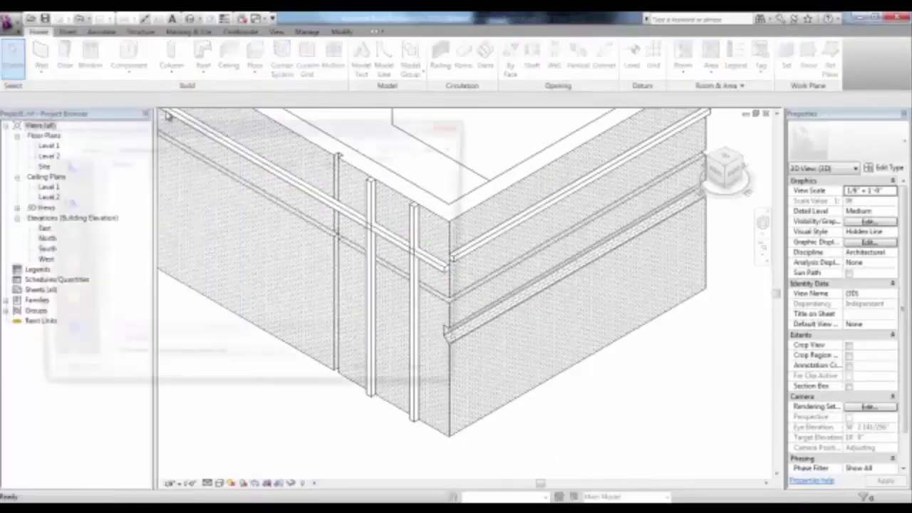
drag(367, 179, 363, 281)
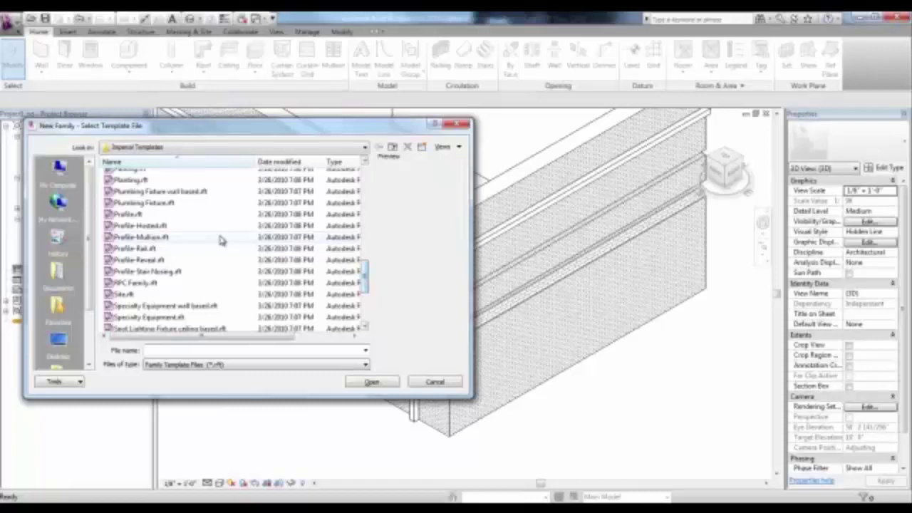
click(136, 225)
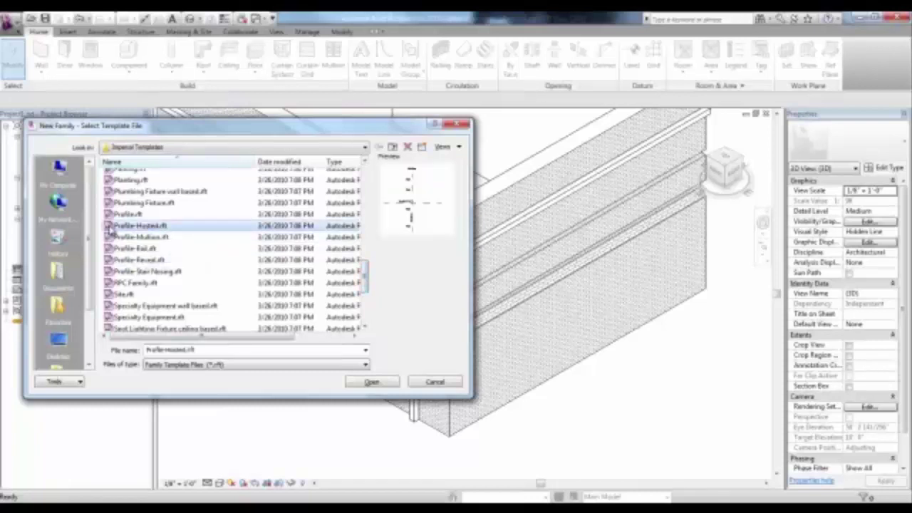
double_click(110, 228)
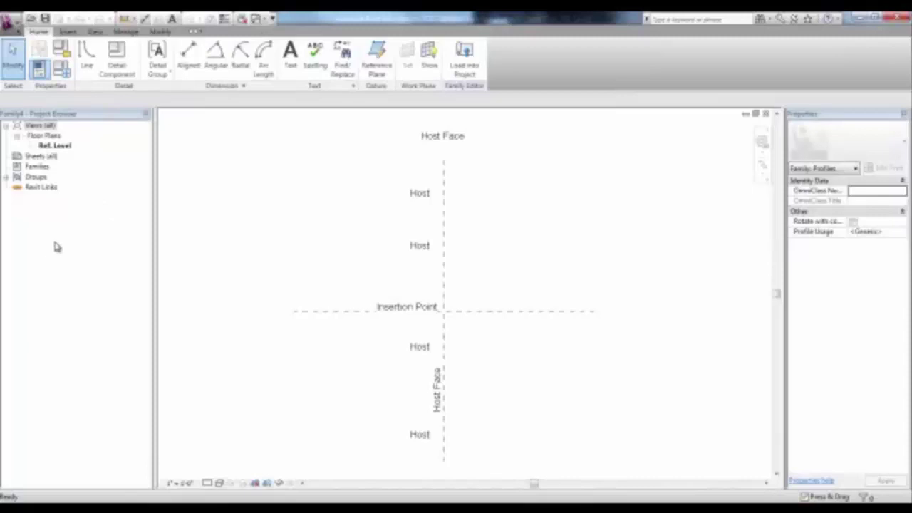
- Sketch a closed six-sided sweep profile across the host face, with a sloped outer edge and a stepped notch at its lower outer corner
click(87, 57)
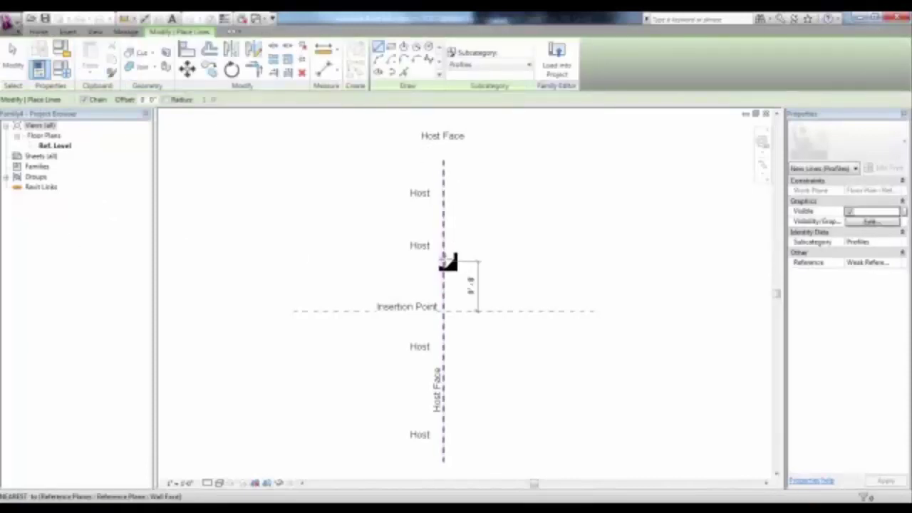
click(444, 253)
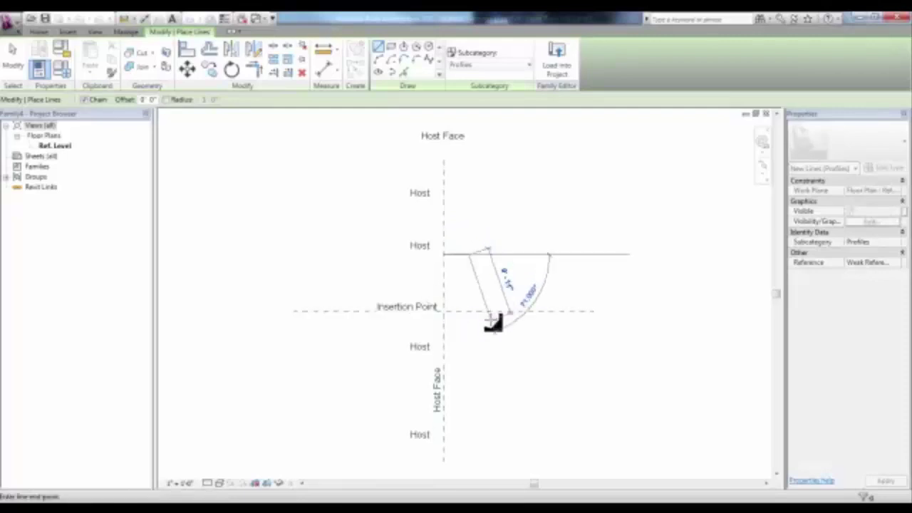
click(487, 334)
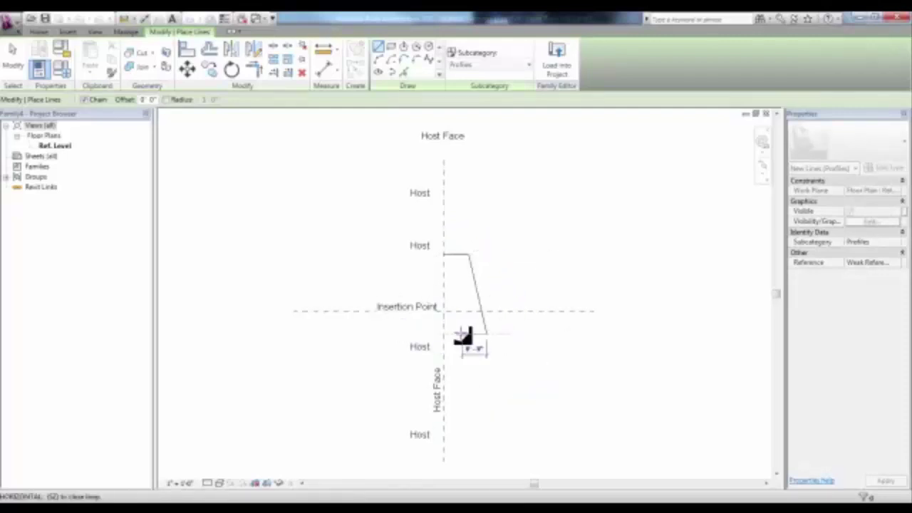
click(463, 333)
click(463, 358)
click(439, 358)
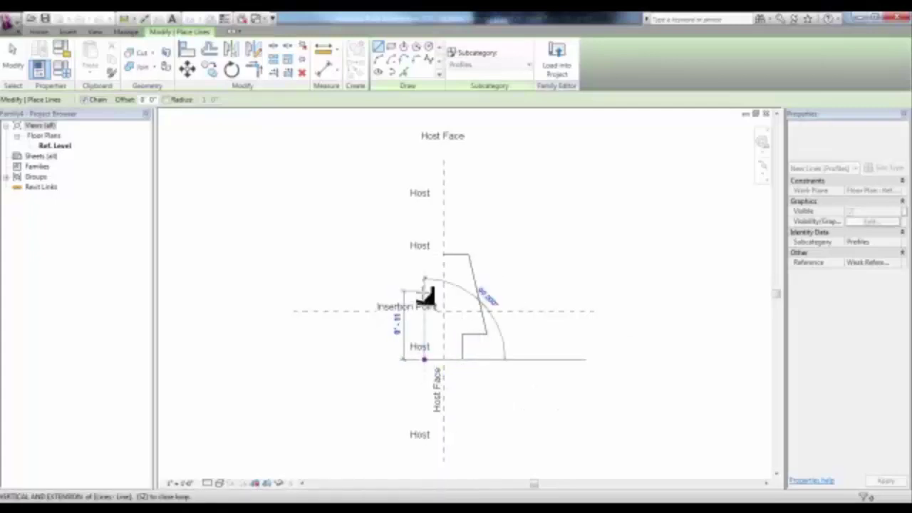
click(424, 254)
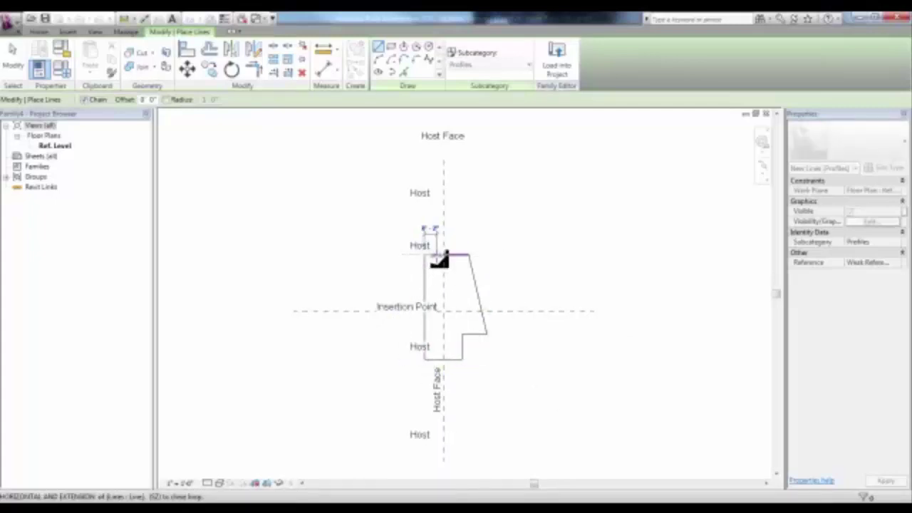
key(Escape)
key(Escape)
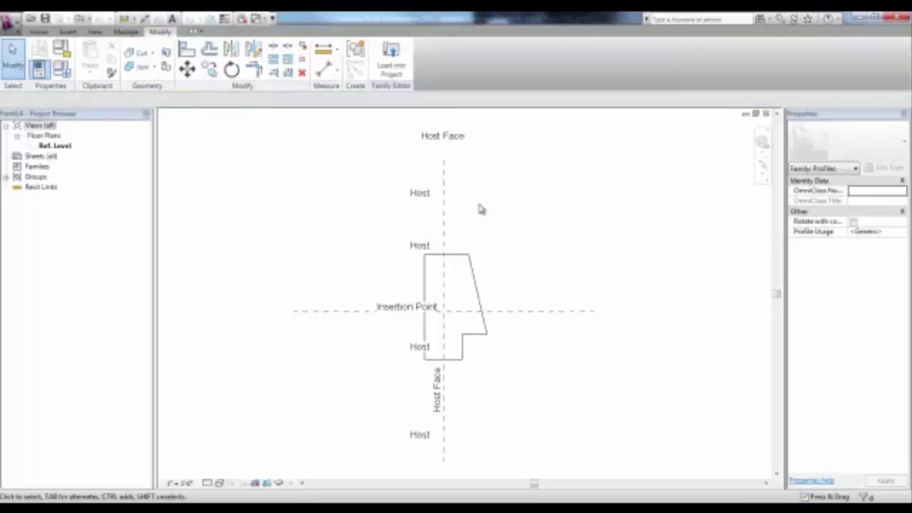
- Save the profile family as Custom Sweep and load it into the project
click(11, 23)
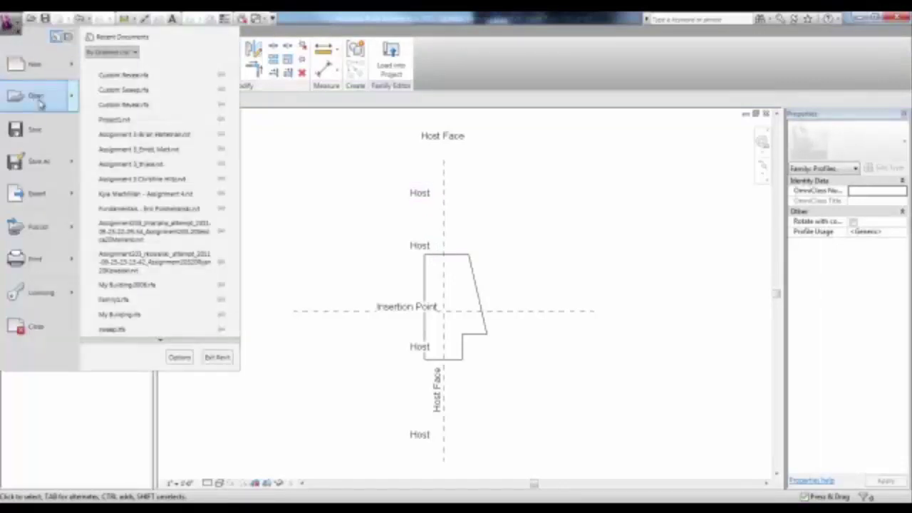
mouse_move(56, 169)
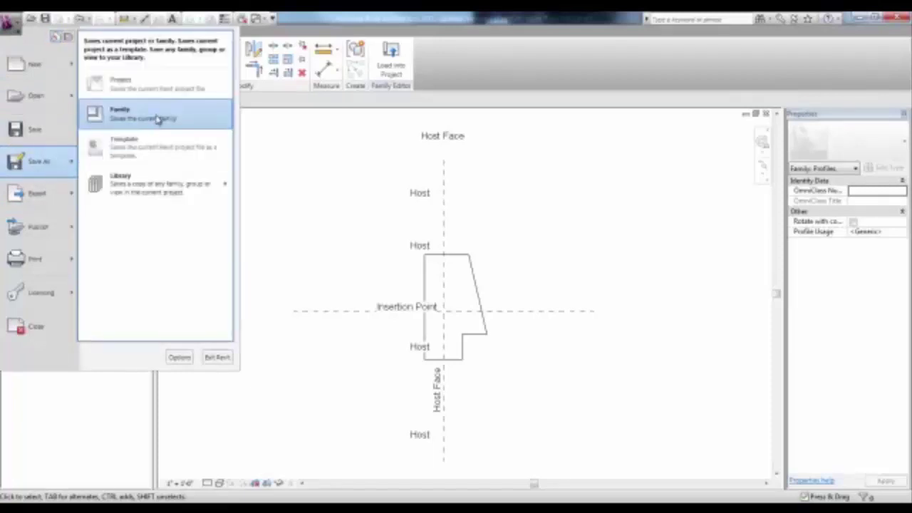
click(214, 118)
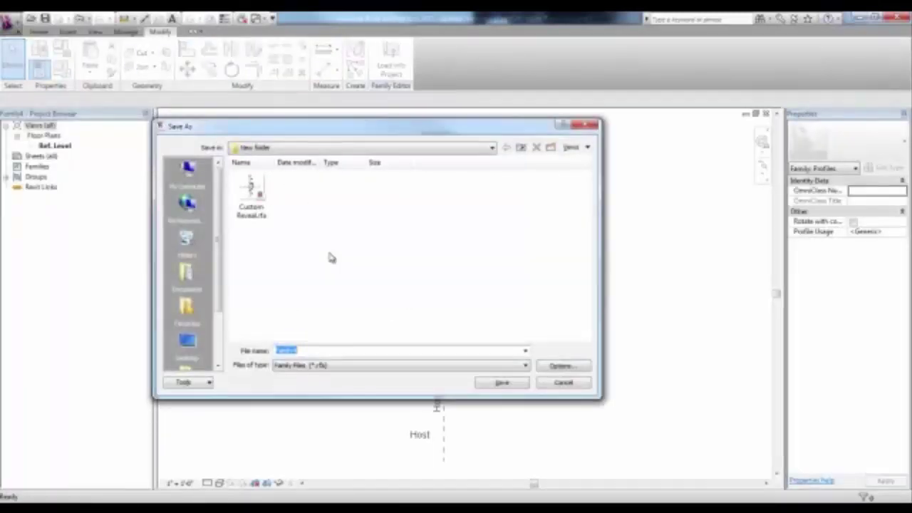
text(Custom Sill)
click(500, 384)
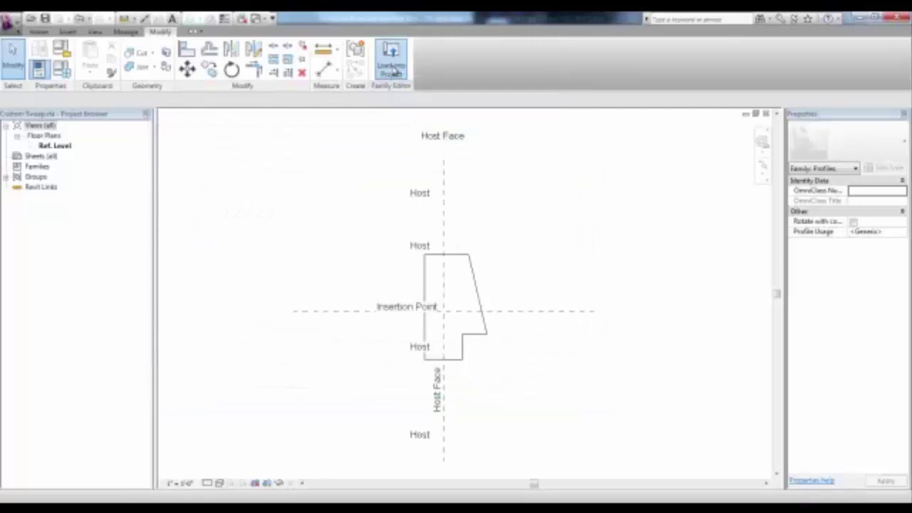
click(394, 69)
click(425, 348)
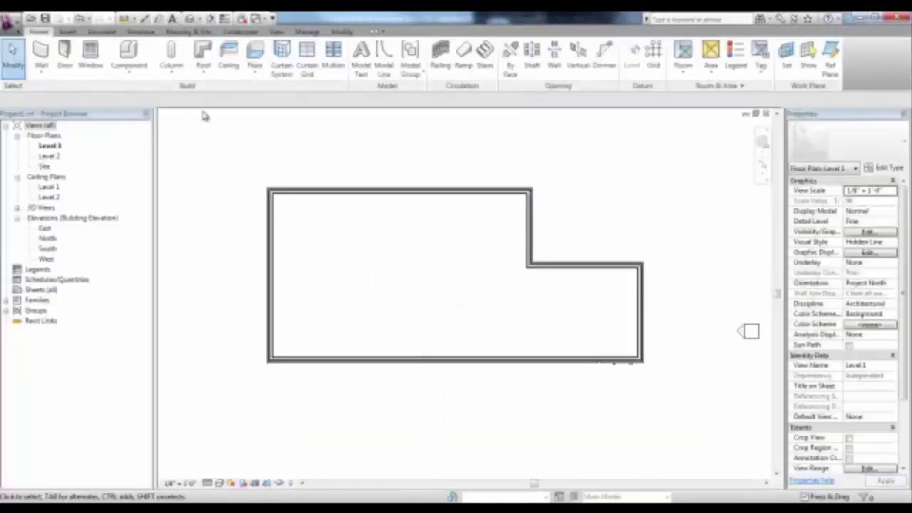
- Start a wall sweep in the 3D view and duplicate the Cornice type under the name Custom Sweep
click(190, 18)
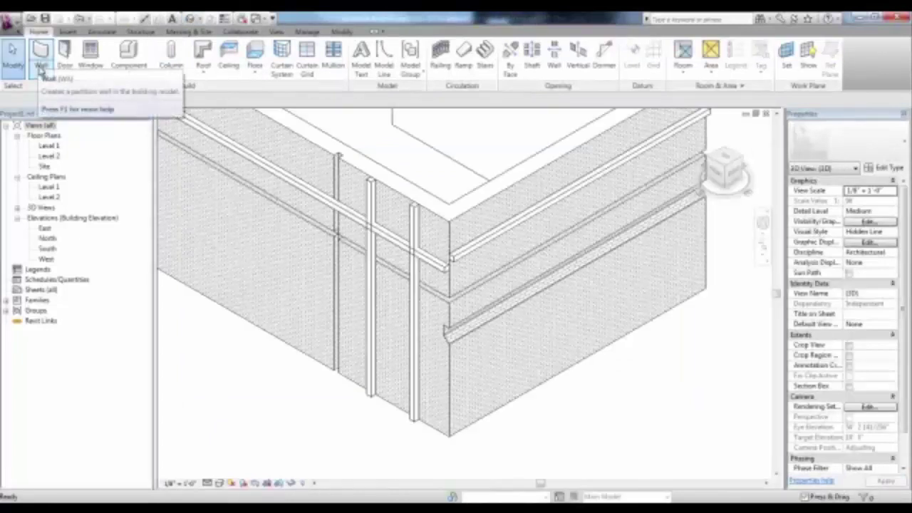
click(41, 68)
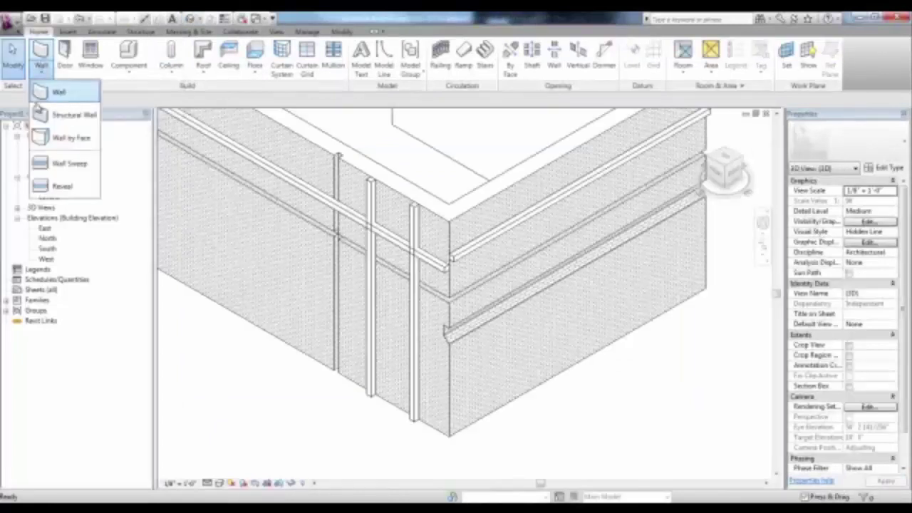
click(59, 166)
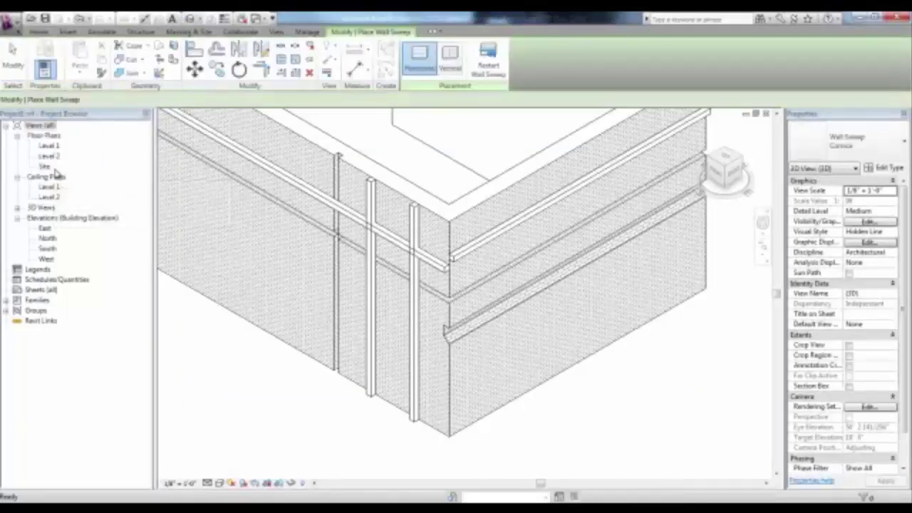
click(891, 168)
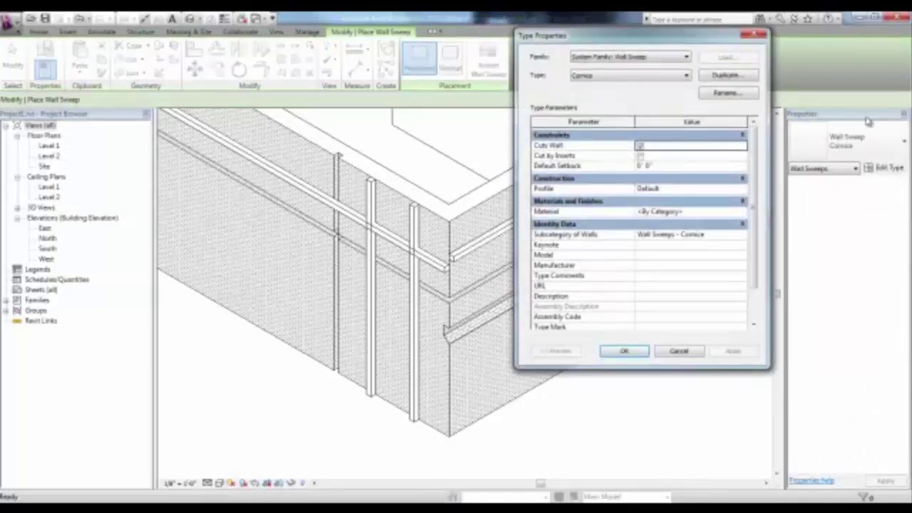
click(726, 77)
text(Cornice 2)
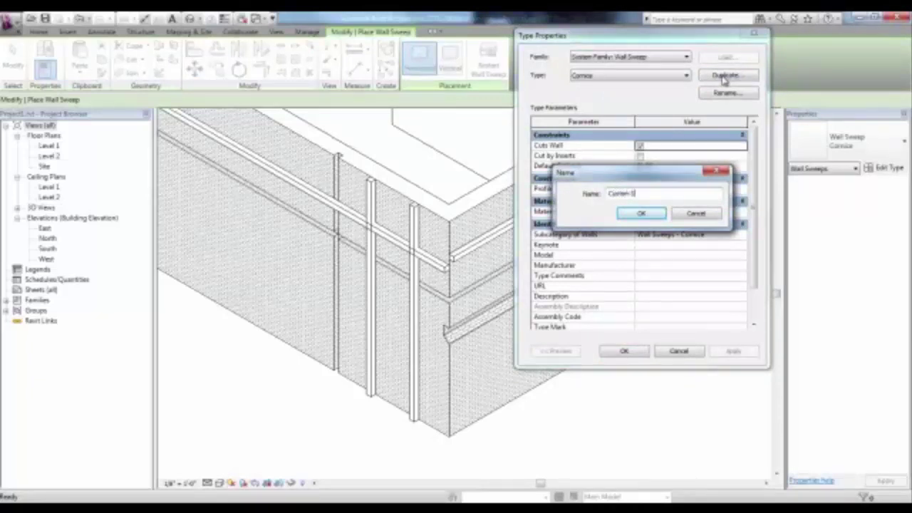
text(ustom Sweeps)
click(640, 215)
- Assign the Custom Sweep profile to the new sweep type and place it horizontally along the lower part of the left-hand wall
click(745, 189)
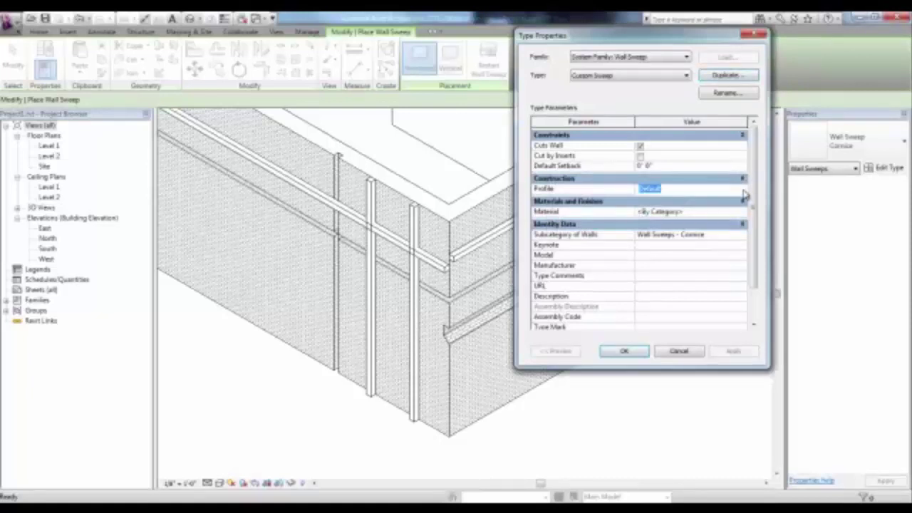
click(743, 188)
click(697, 216)
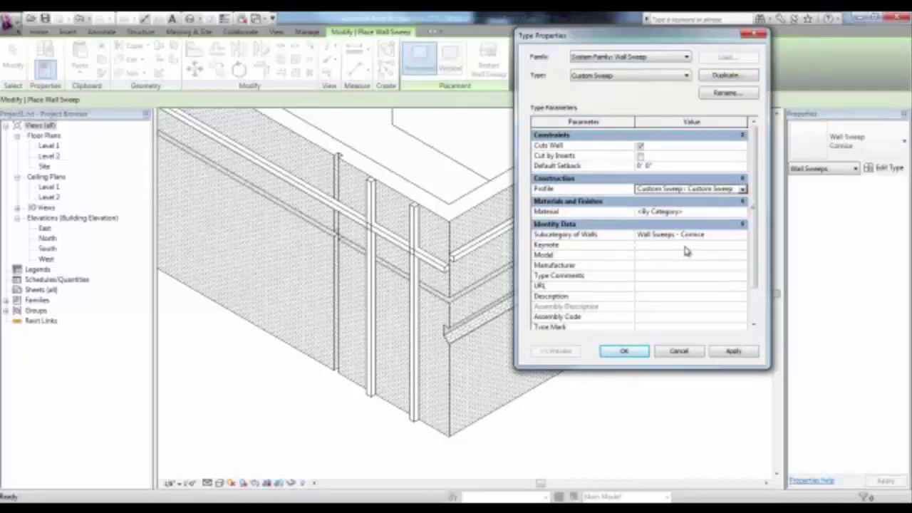
click(626, 349)
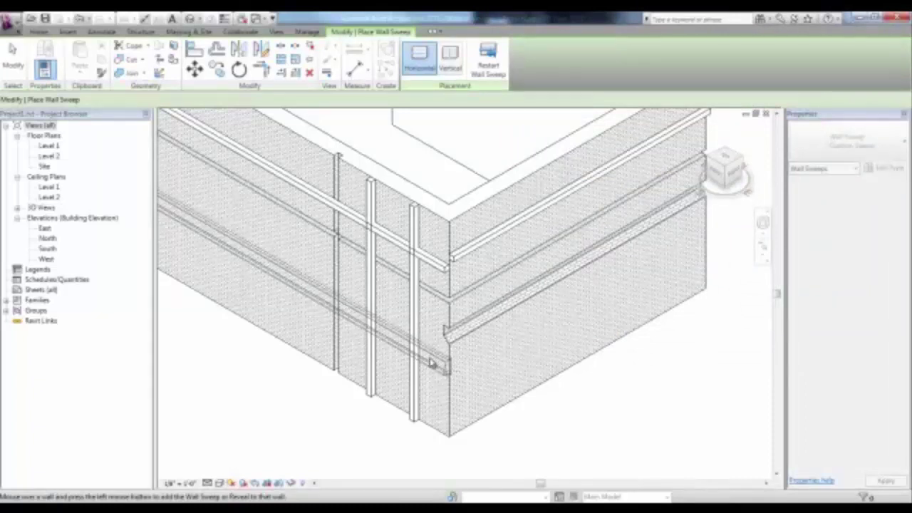
scroll(488, 437, up, 3)
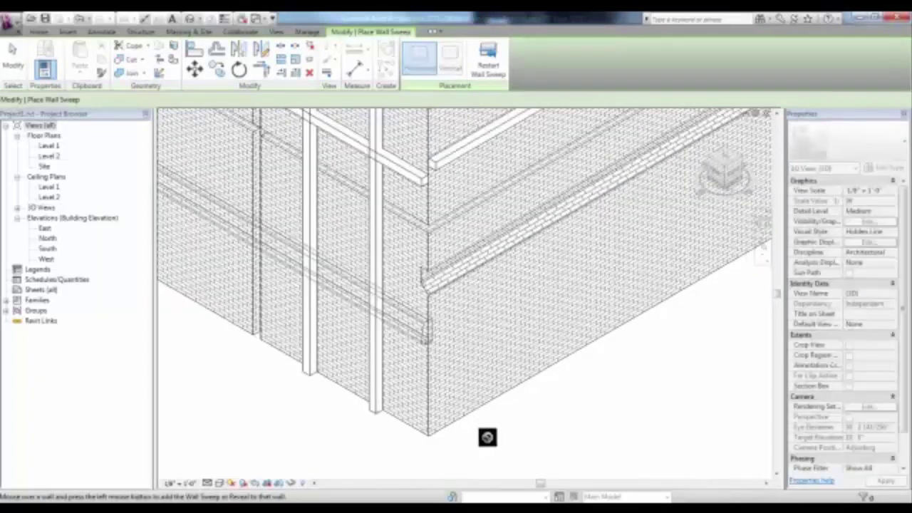
key(Escape)
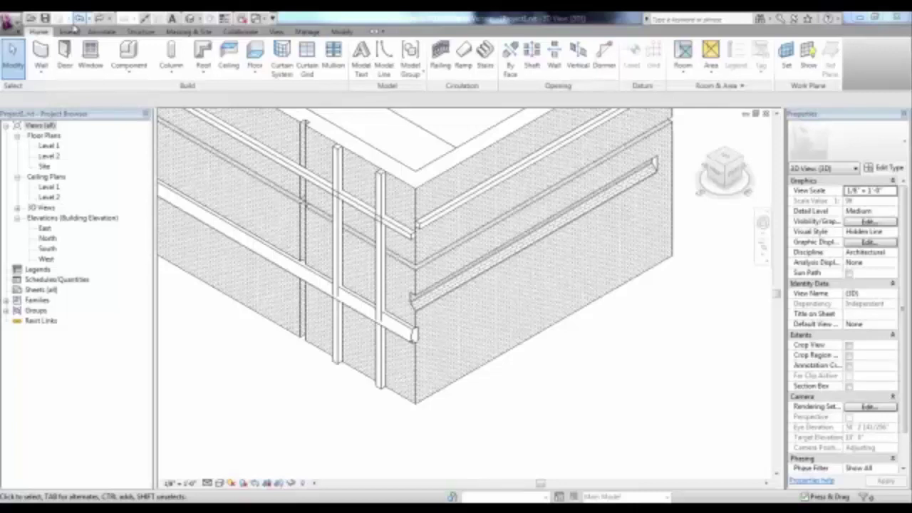
- Start the architectural Wall command and choose the Exterior - Brick and CMU on MTL. Stud type
click(40, 68)
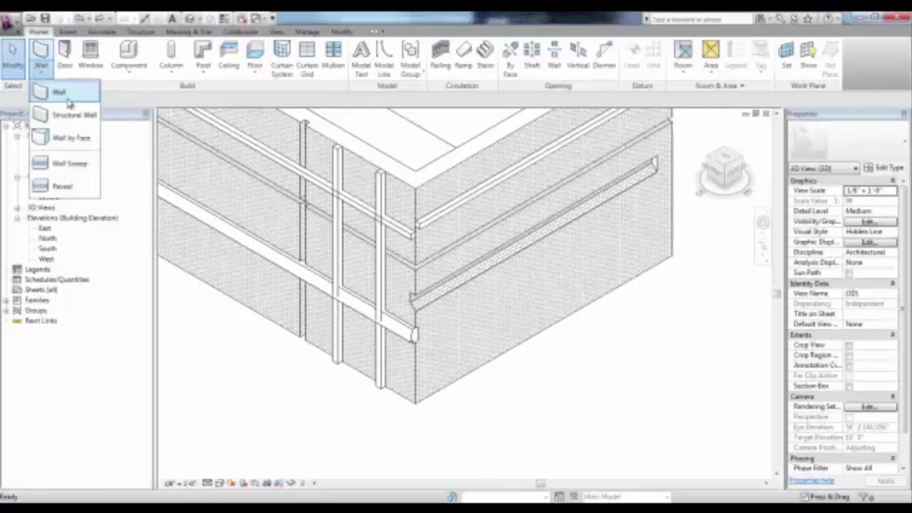
click(59, 91)
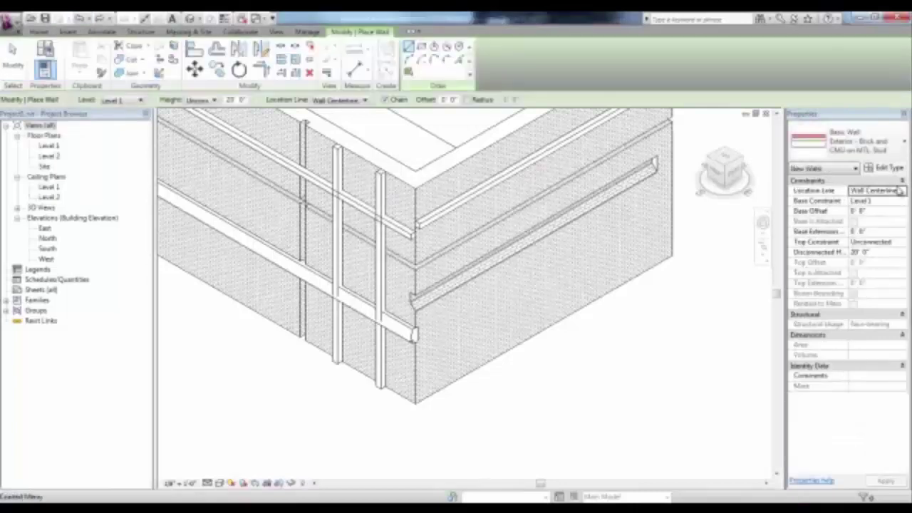
click(898, 146)
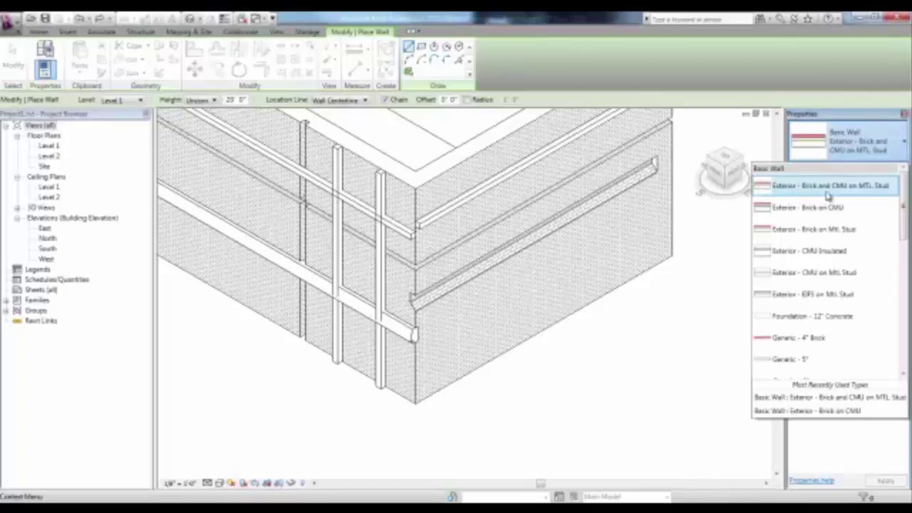
click(880, 186)
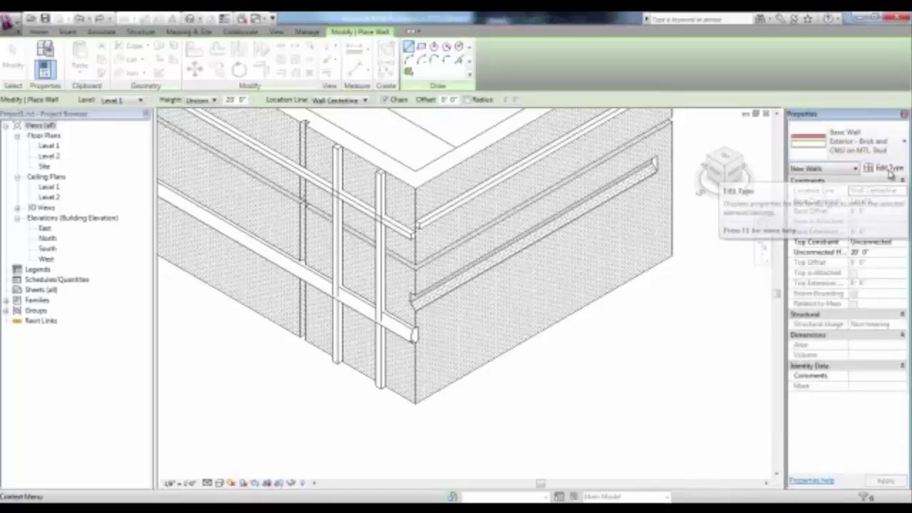
- Duplicate the wall type under the name Exterior - Brick and CMU on MTL. Stud Custom Reveal
click(888, 169)
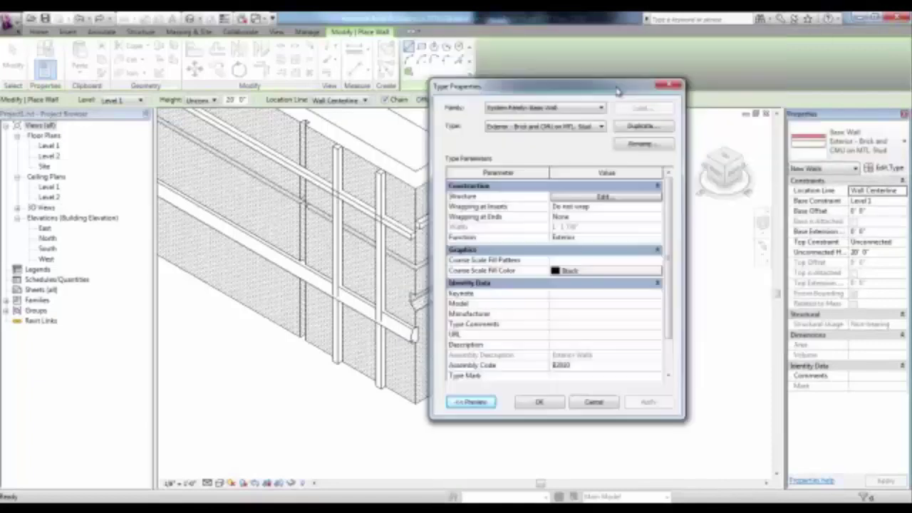
click(642, 126)
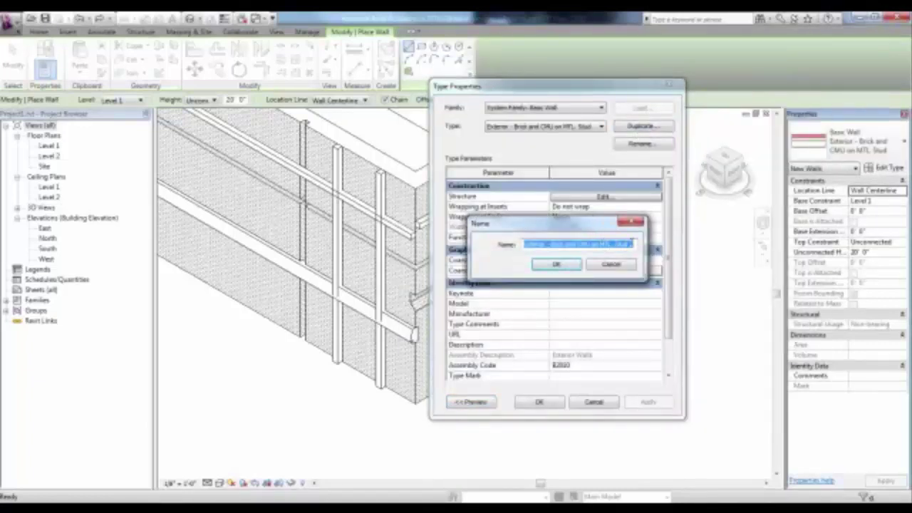
click(629, 246)
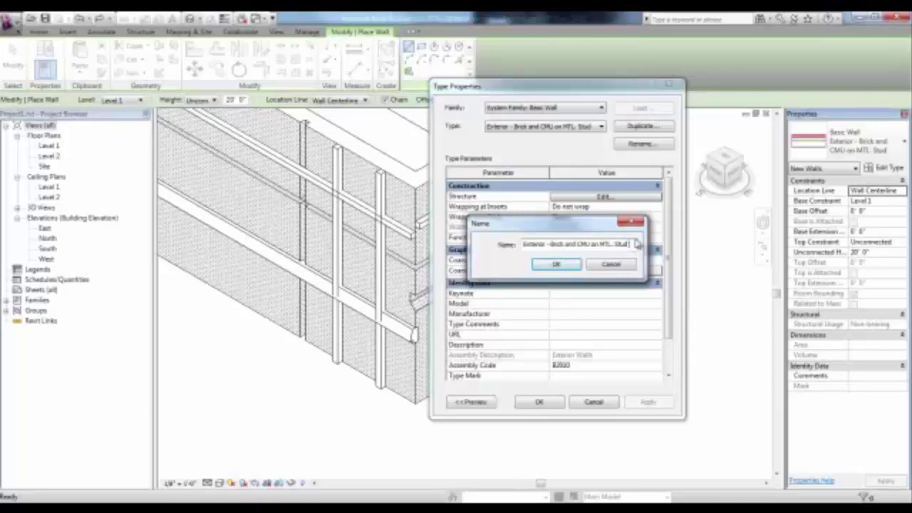
text(Cu)
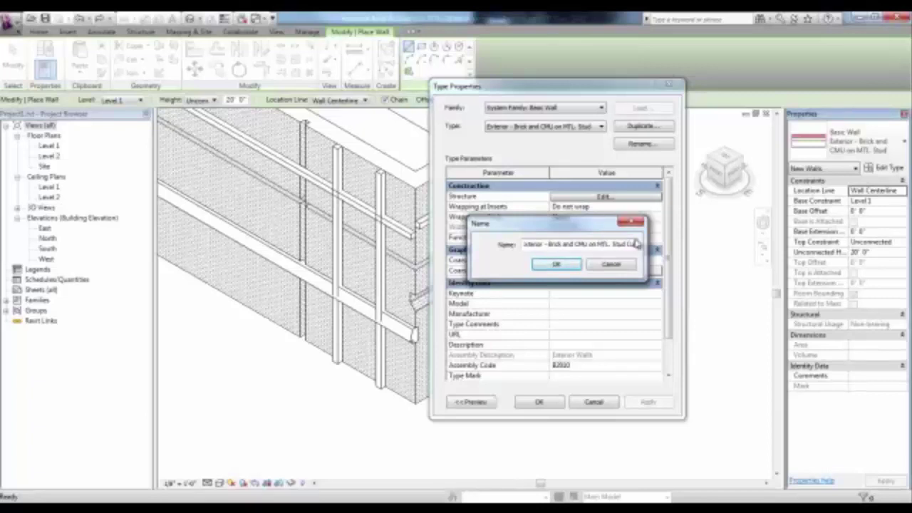
text(stom Revit)
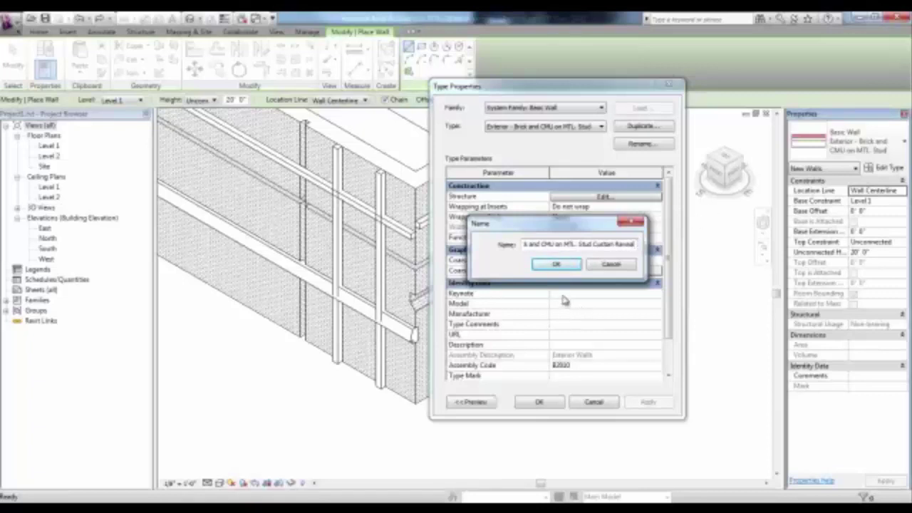
click(574, 270)
- Show the wall type's preview as a section and open its structure for editing
click(471, 402)
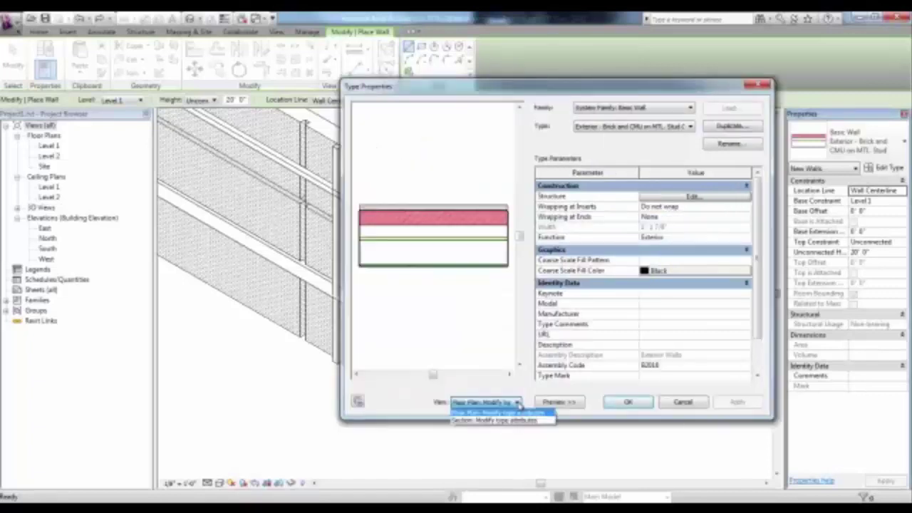
click(517, 403)
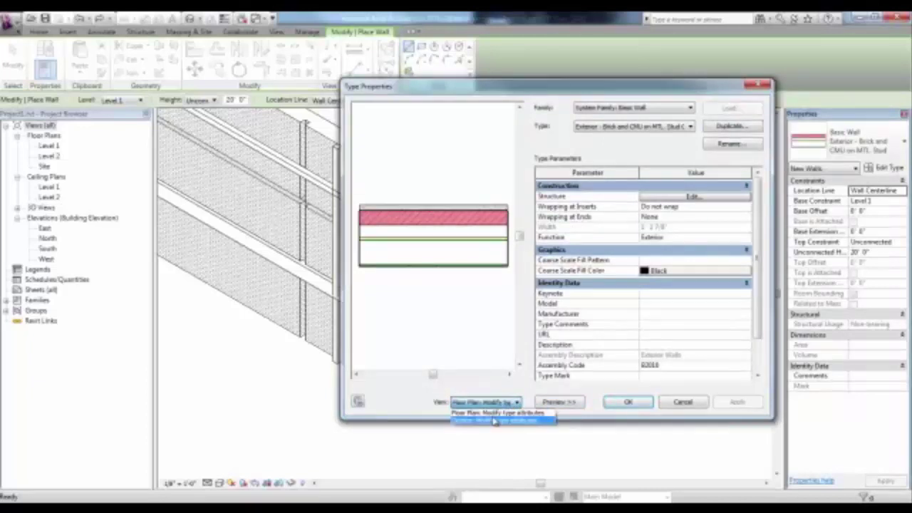
click(490, 421)
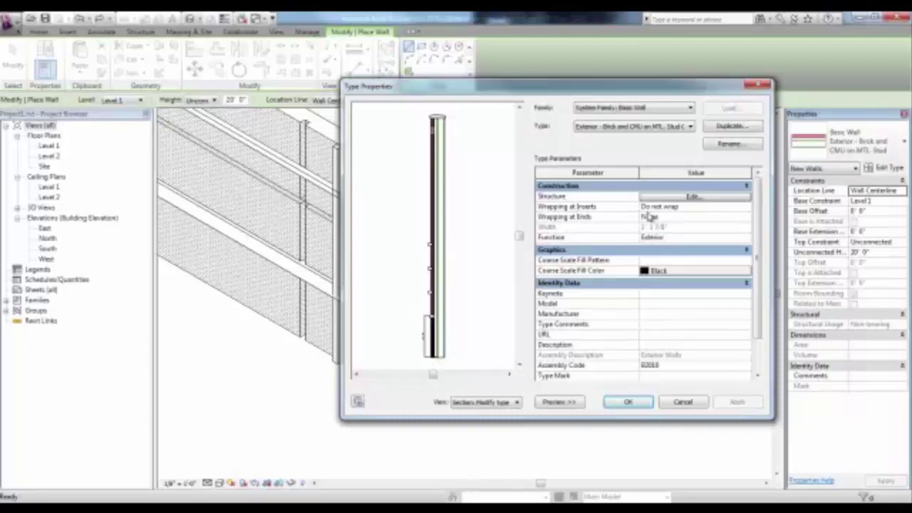
click(671, 197)
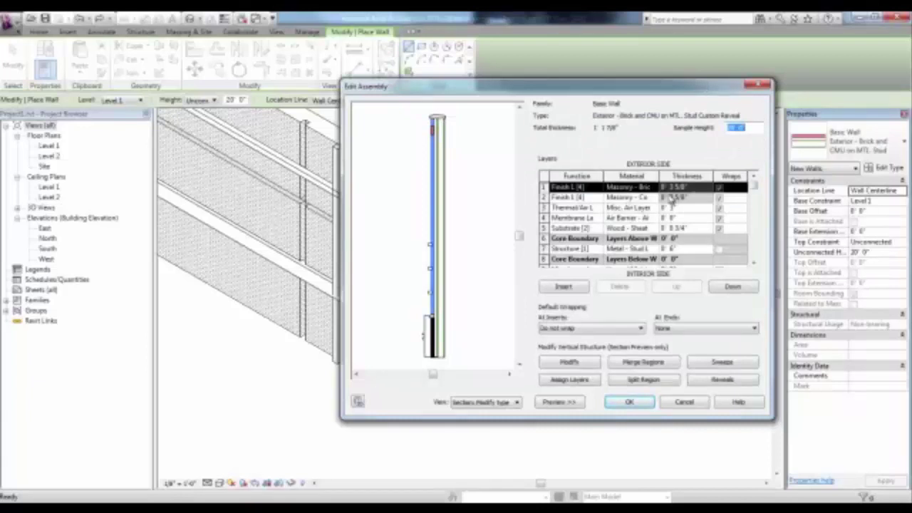
- Examine the profile, distance and offset settings of each wall sweep built into the wall structure
click(739, 365)
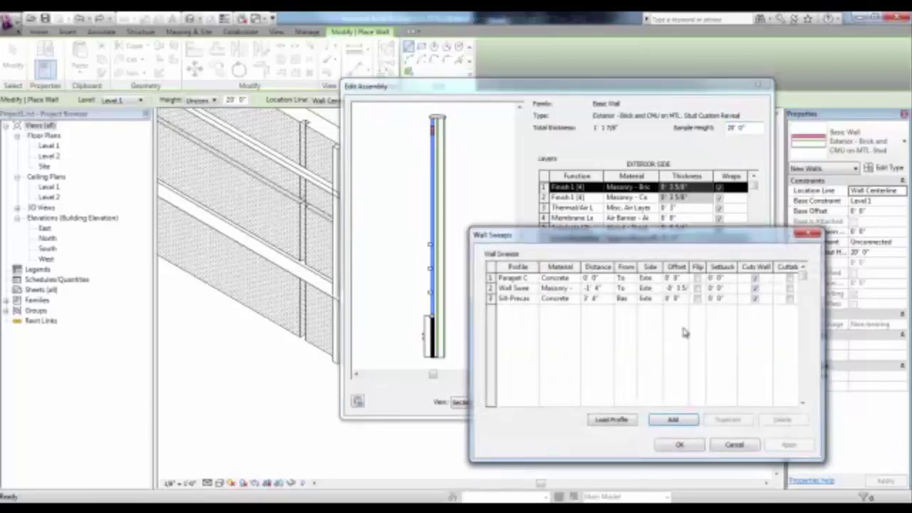
click(492, 278)
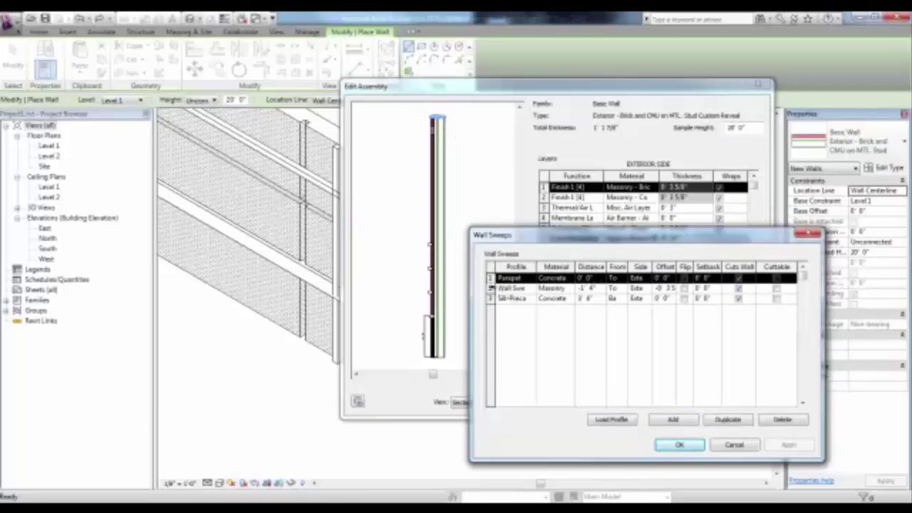
click(511, 288)
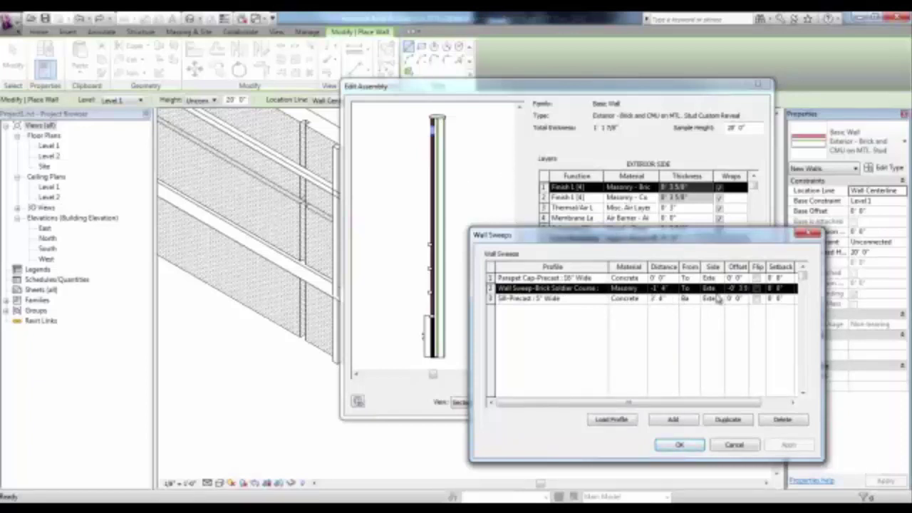
drag(748, 266, 758, 267)
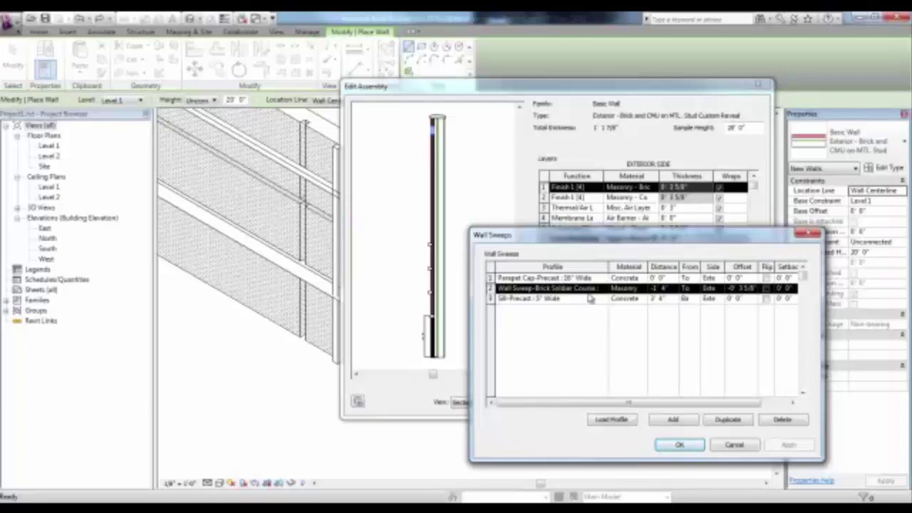
click(492, 299)
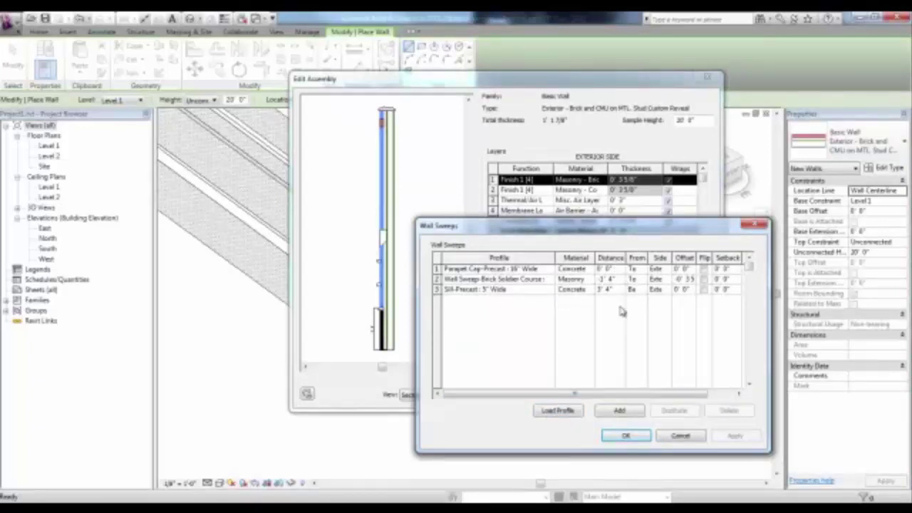
- Add a fourth wall sweep with the Parapet Cap-Precast : 14" Wide profile and delete it again
click(619, 411)
click(550, 301)
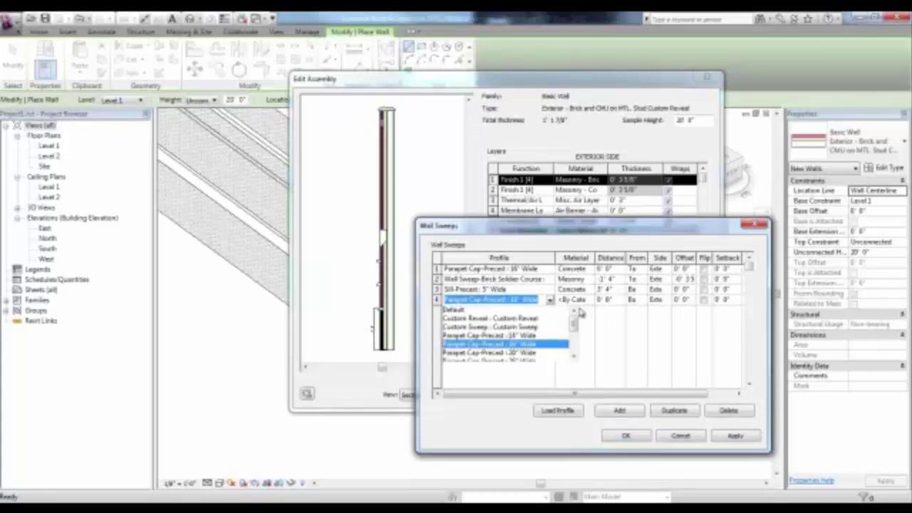
click(570, 310)
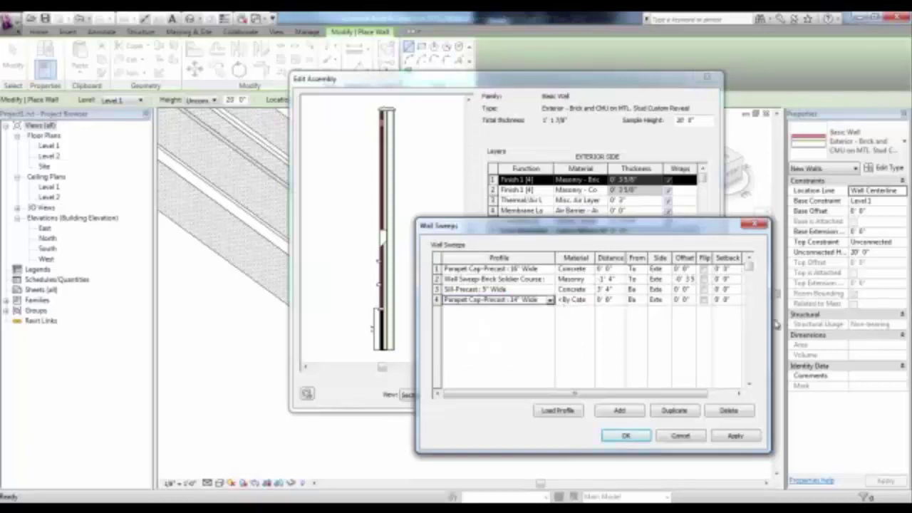
click(539, 350)
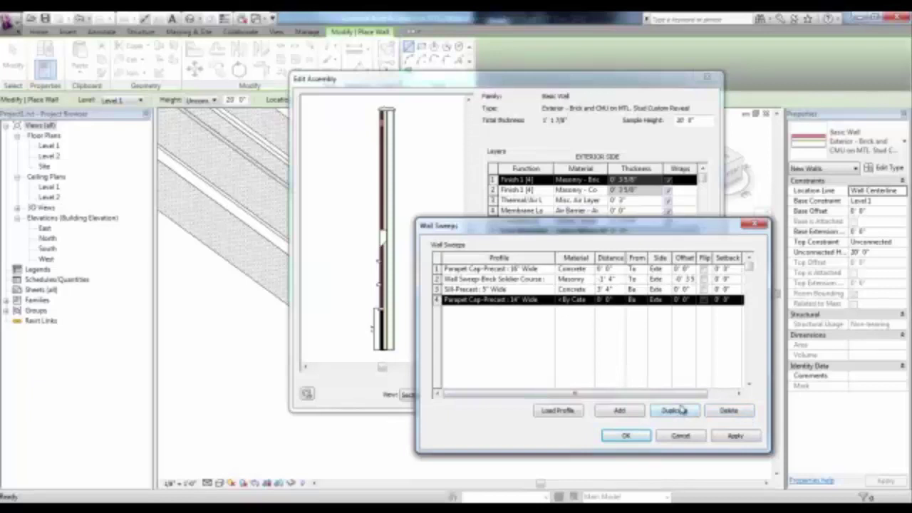
click(731, 412)
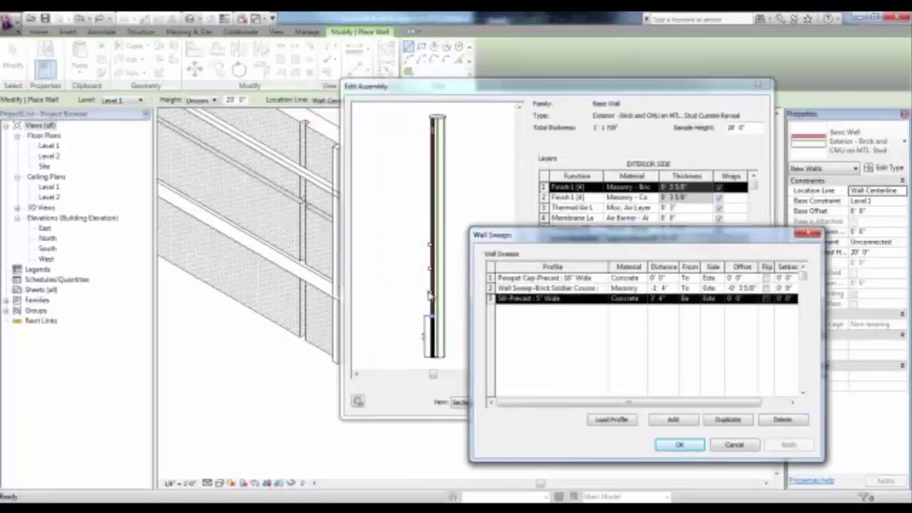
- Assign the Custom Reveal profile to the first reveal in the wall structure and apply the change
click(681, 446)
click(721, 381)
drag(611, 192, 666, 249)
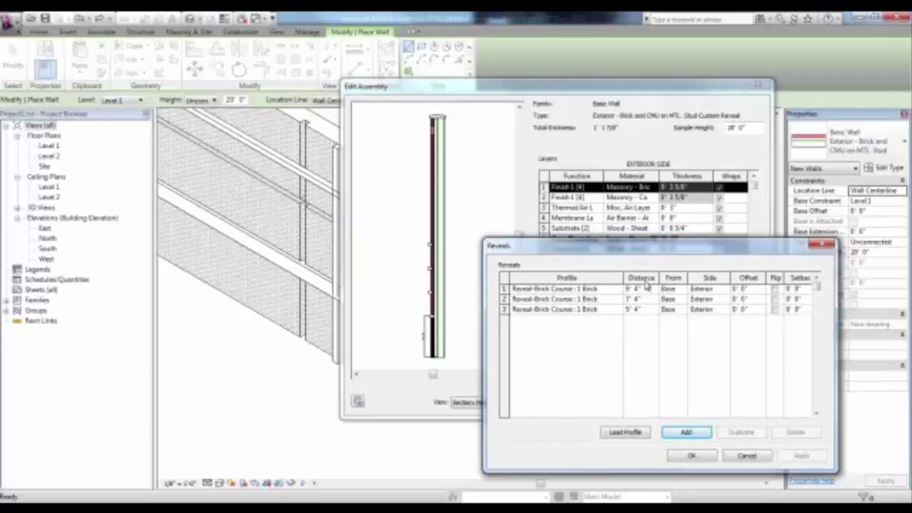
click(504, 310)
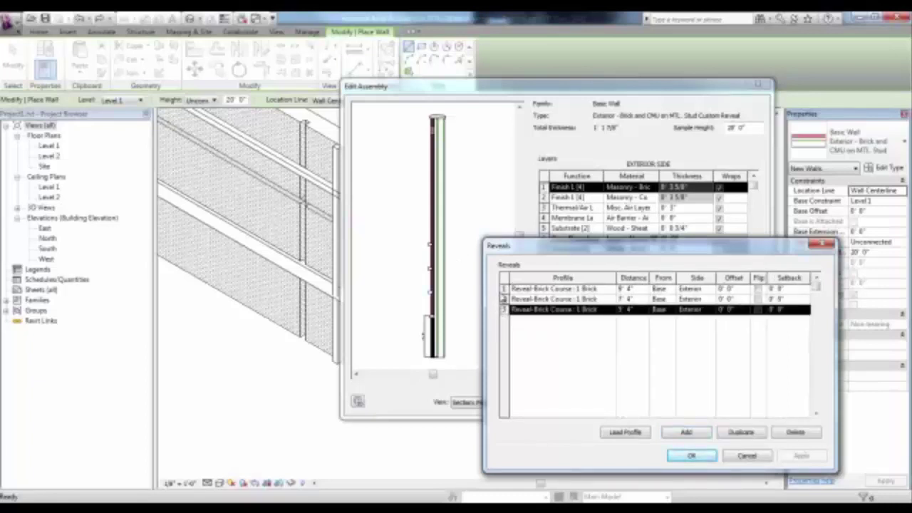
click(504, 288)
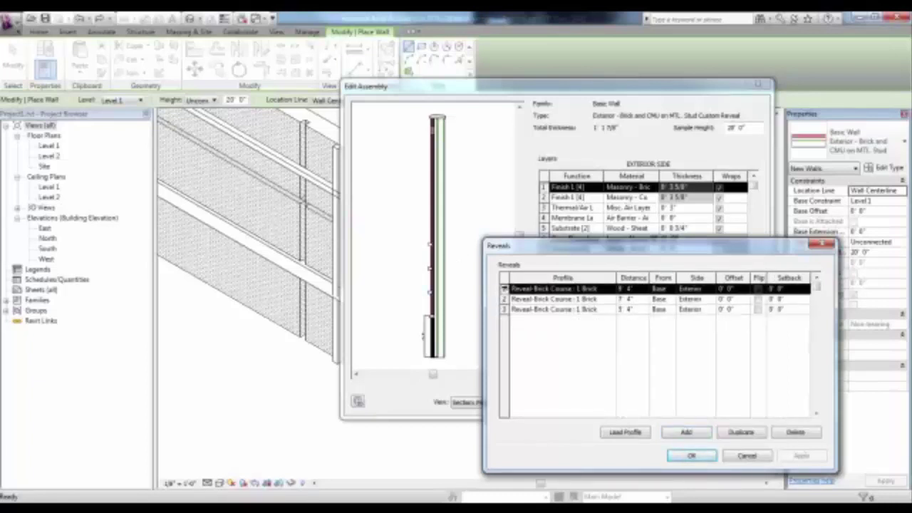
click(611, 289)
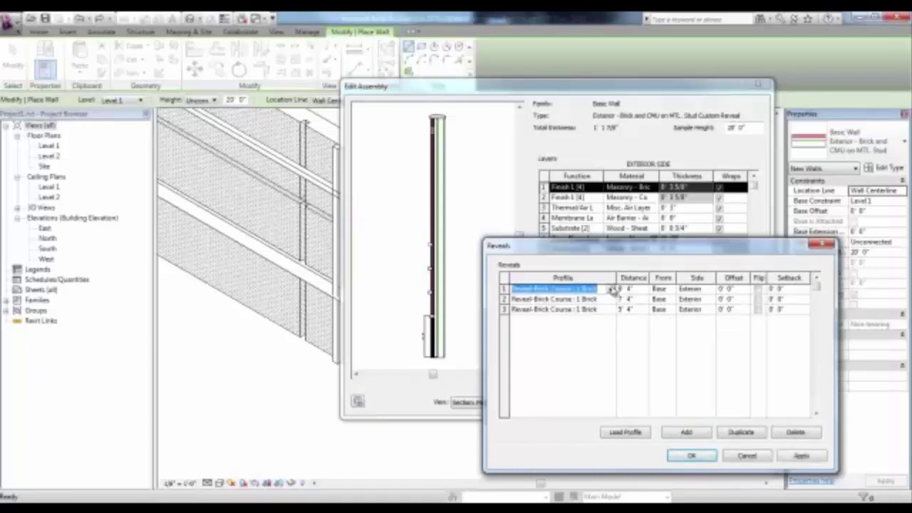
click(611, 290)
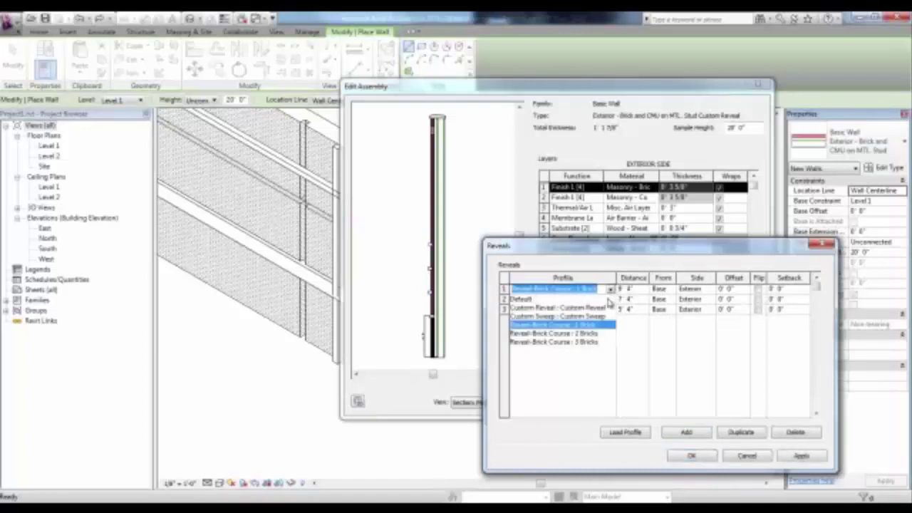
click(603, 308)
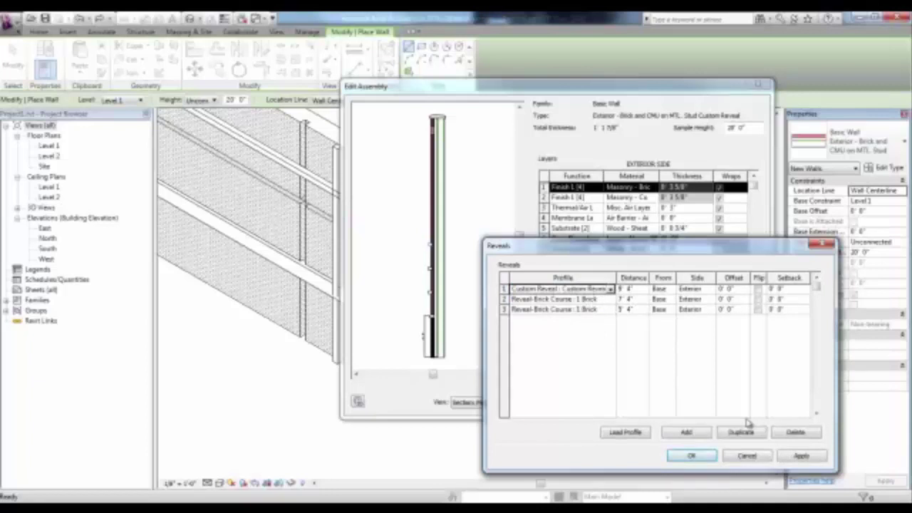
click(799, 457)
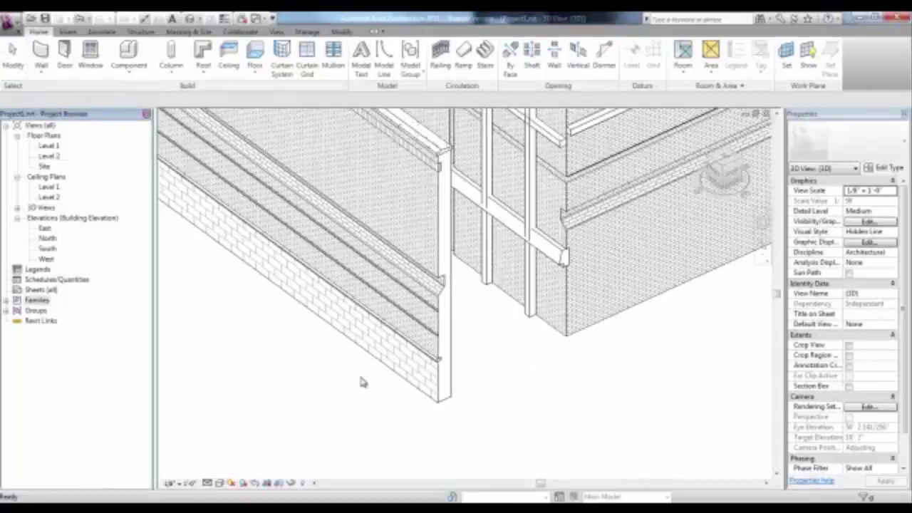
- Duplicate the Exterior - Brick on Mtl. Stud type from the project's Basic Wall families as Exterior - Brick on Mtl. Stud Split Region
click(7, 302)
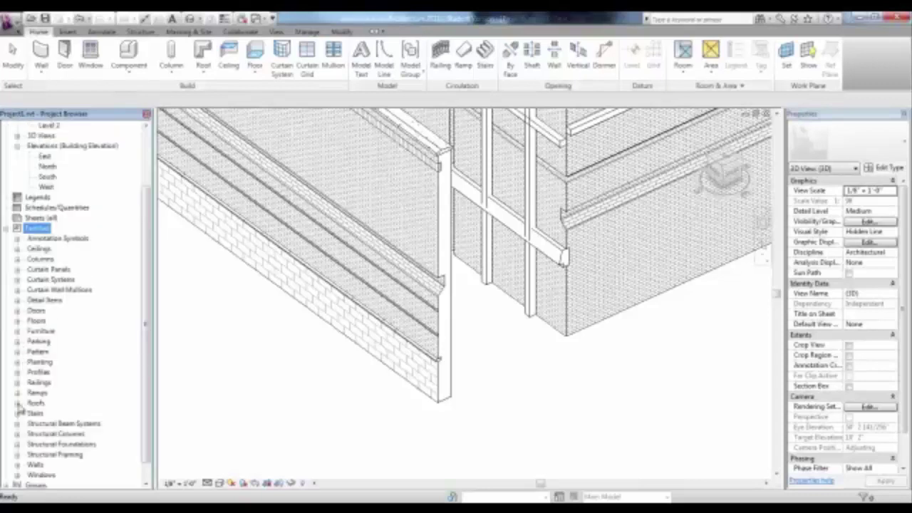
click(18, 466)
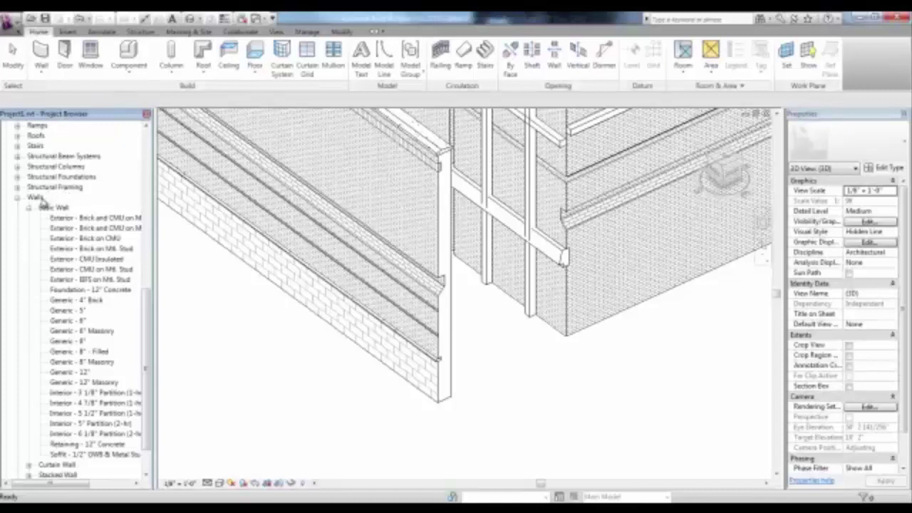
click(106, 249)
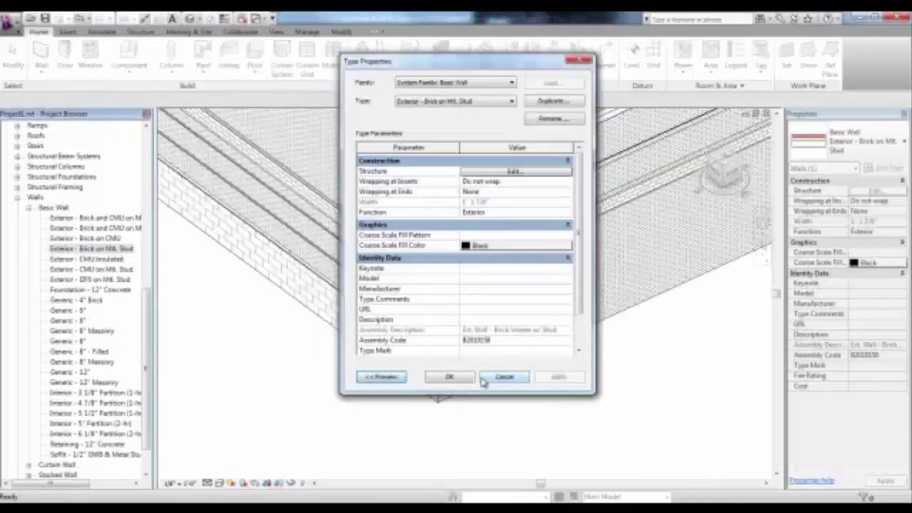
click(574, 102)
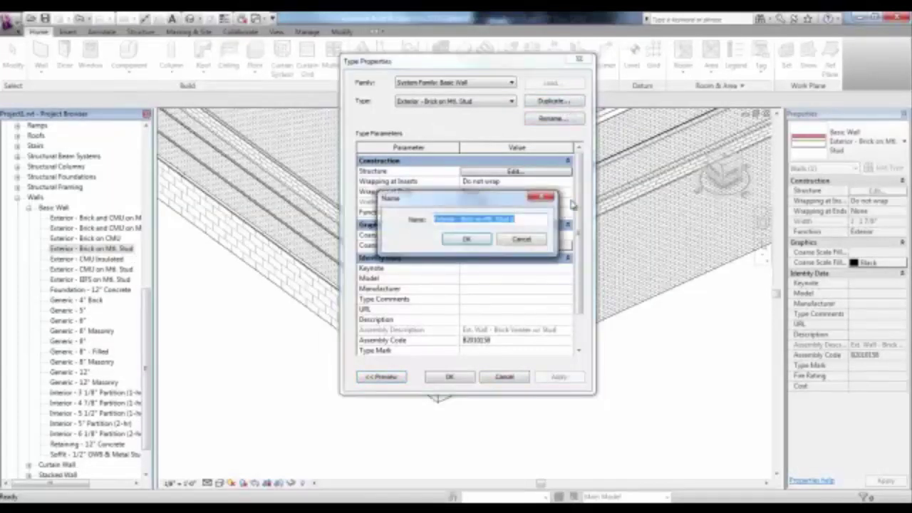
click(511, 219)
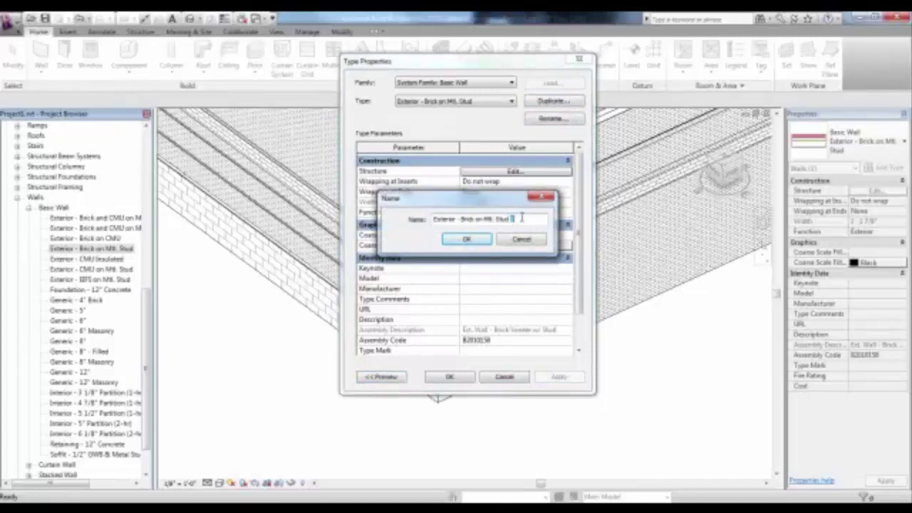
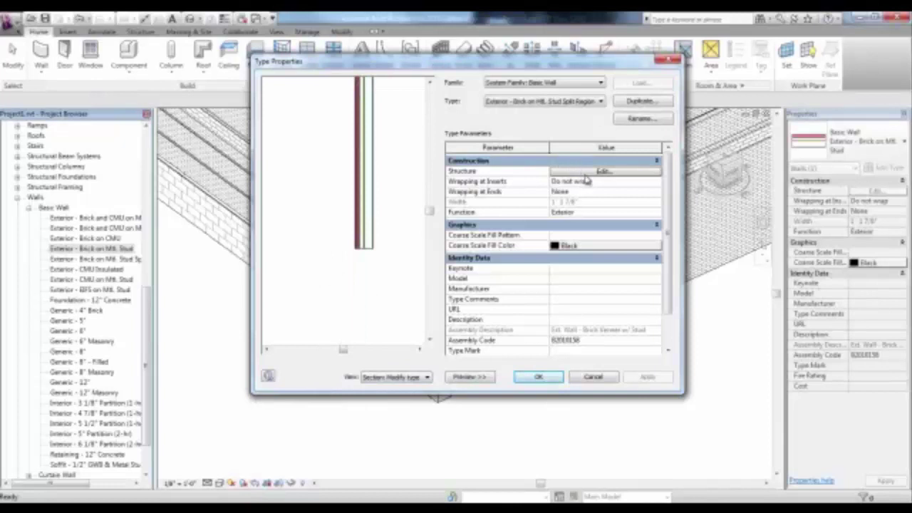
- Edit the new wall type's structure and split the exterior brick layer horizontally at three heights near the wall's base
click(601, 173)
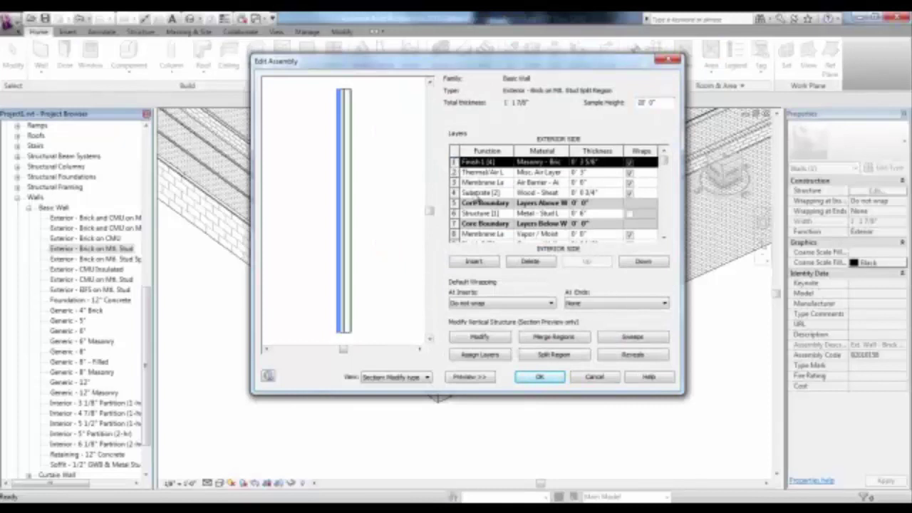
click(544, 358)
scroll(338, 300, up, 2)
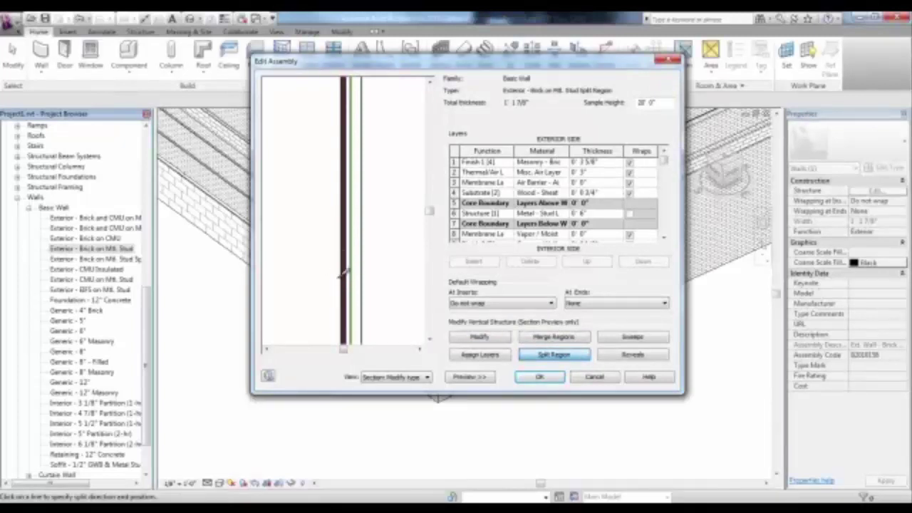
drag(430, 214, 431, 221)
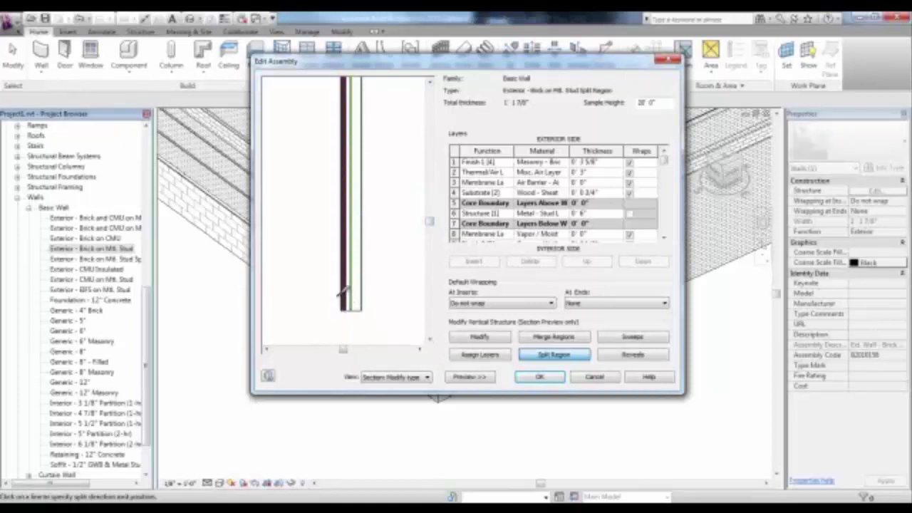
click(349, 245)
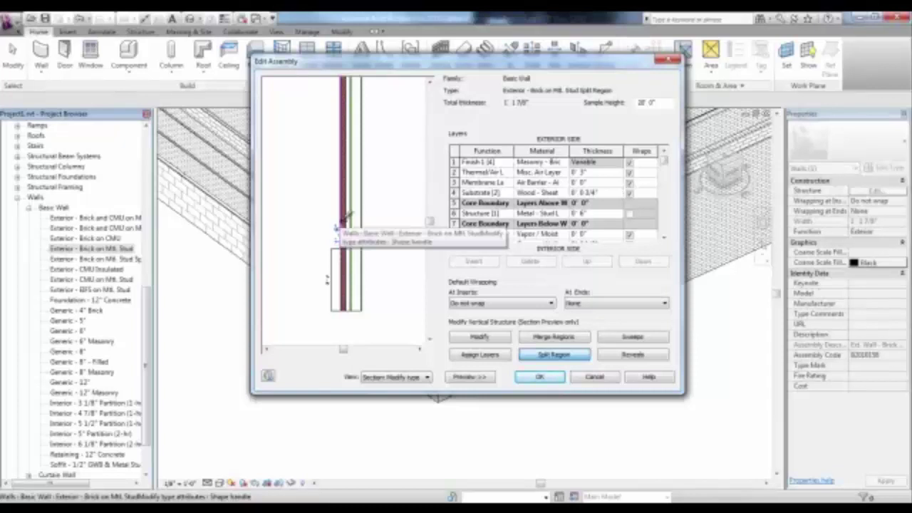
click(346, 174)
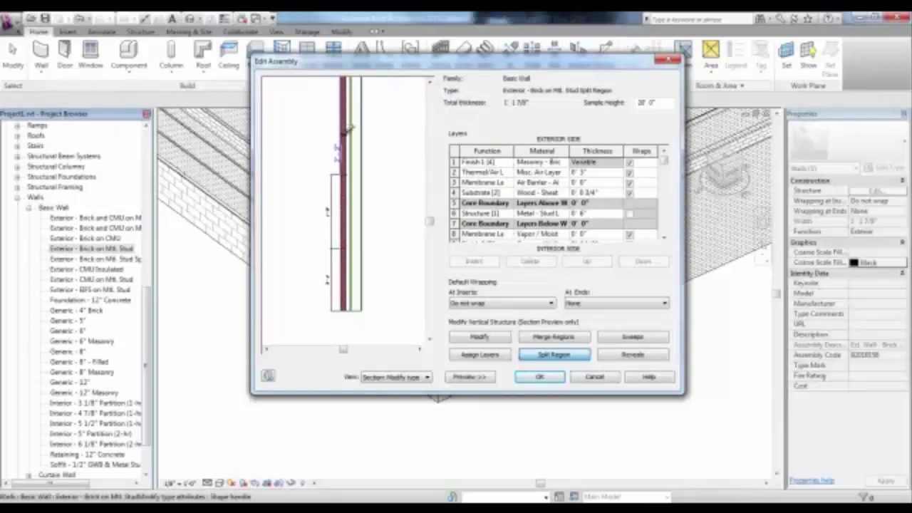
click(349, 136)
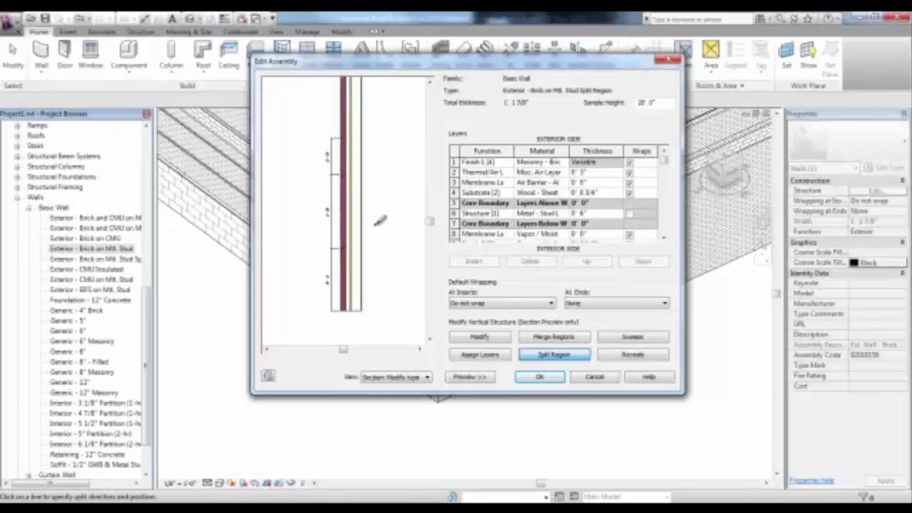
- Insert two new layers above the Finish 1 [4] masonry brick layer in the wall assembly
click(484, 162)
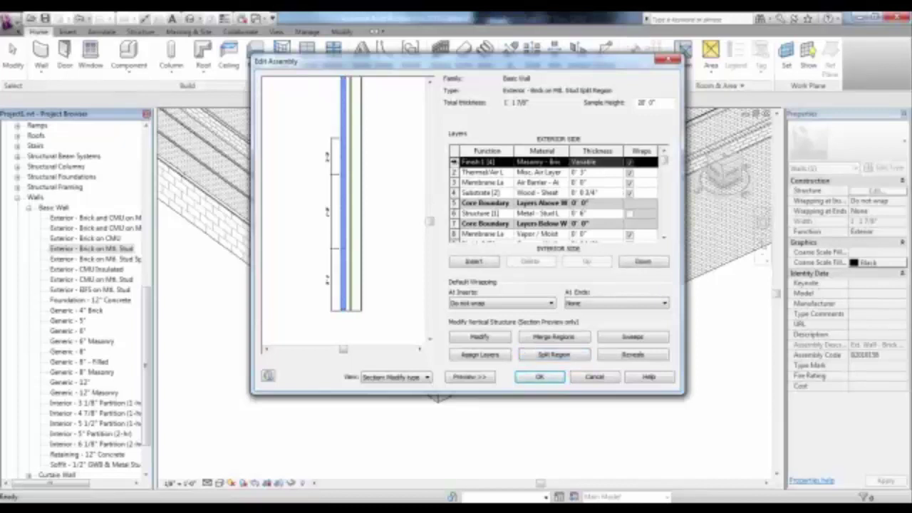
click(489, 263)
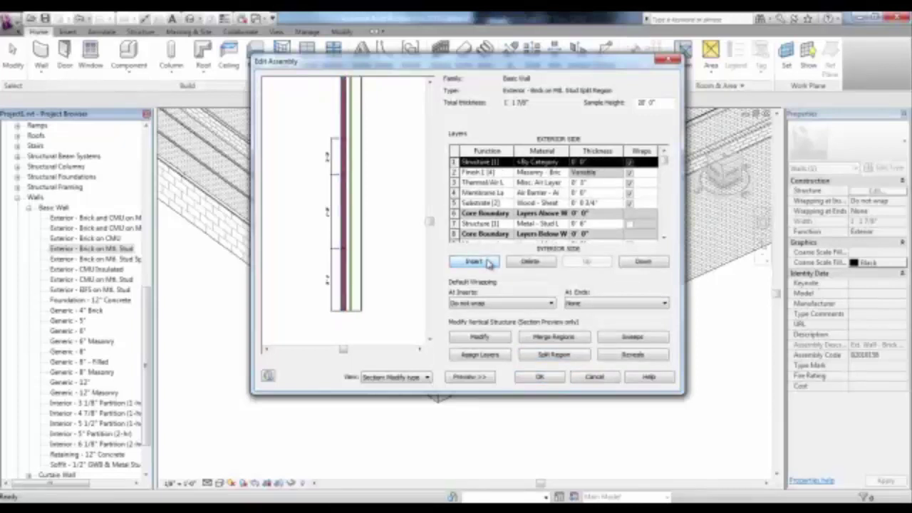
click(489, 263)
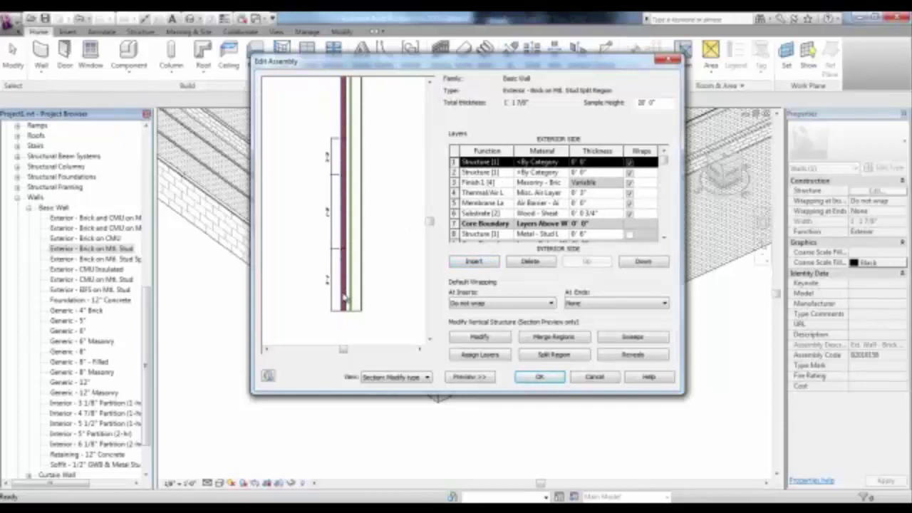
- Set the function of both inserted layers to Finish 1 [4]
click(508, 164)
click(483, 198)
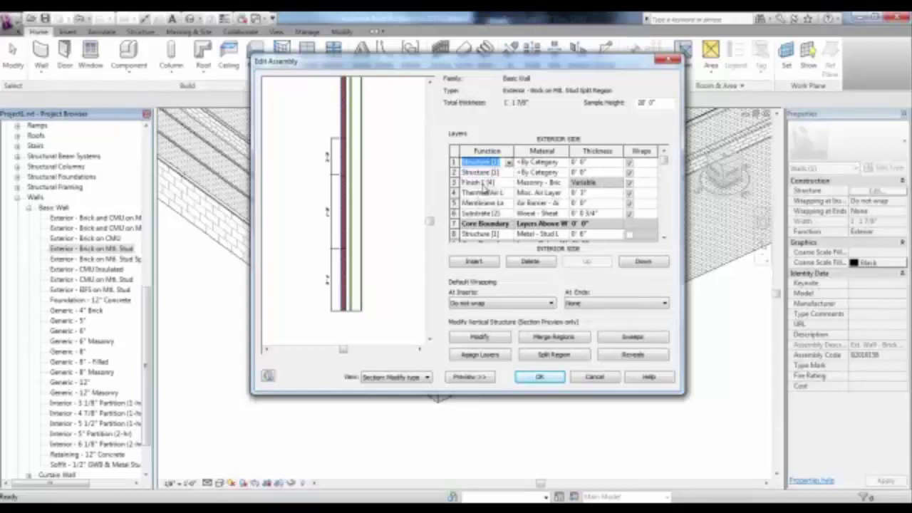
click(509, 173)
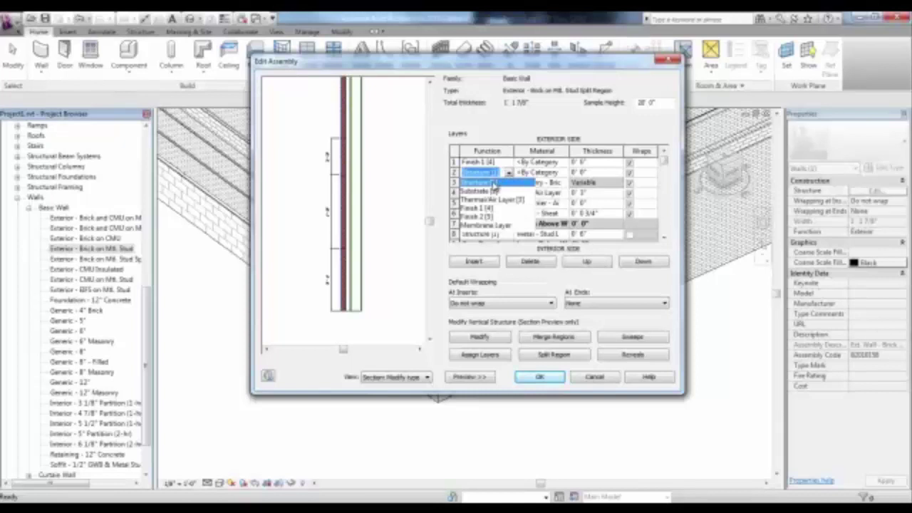
click(492, 184)
click(508, 173)
click(479, 209)
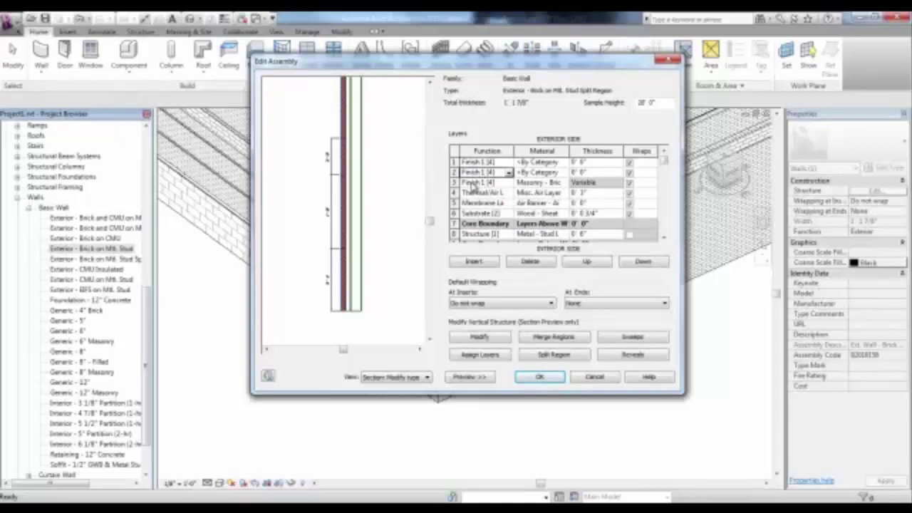
- Assign the Concrete material to the first finish layer, keeping Concrete as its surface and cut pattern
click(568, 164)
click(568, 163)
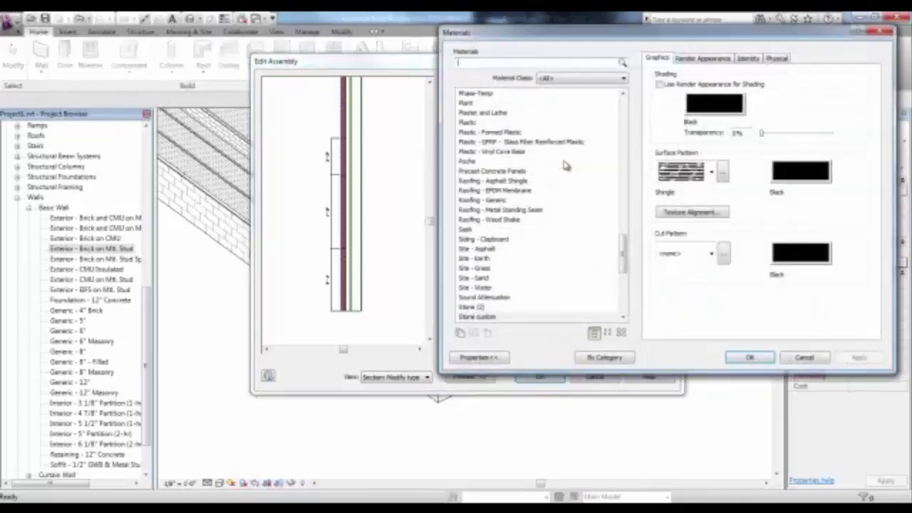
drag(624, 255, 624, 140)
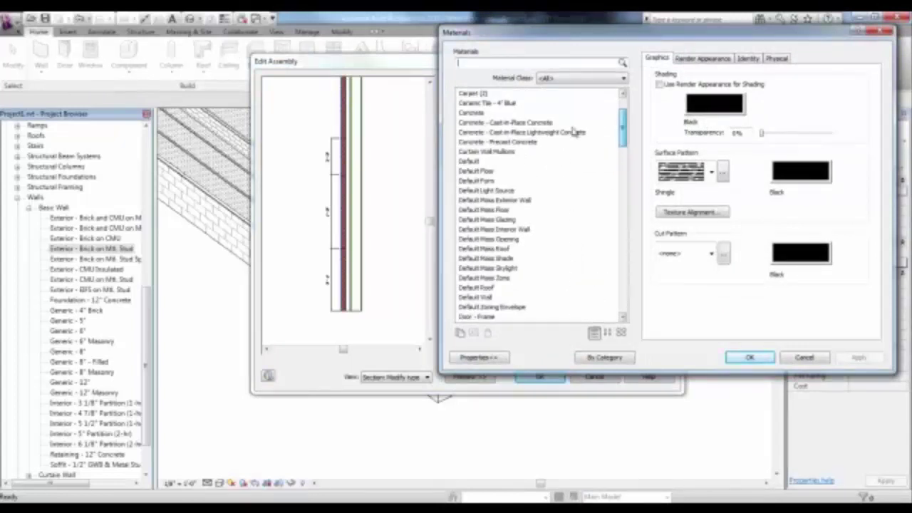
click(469, 114)
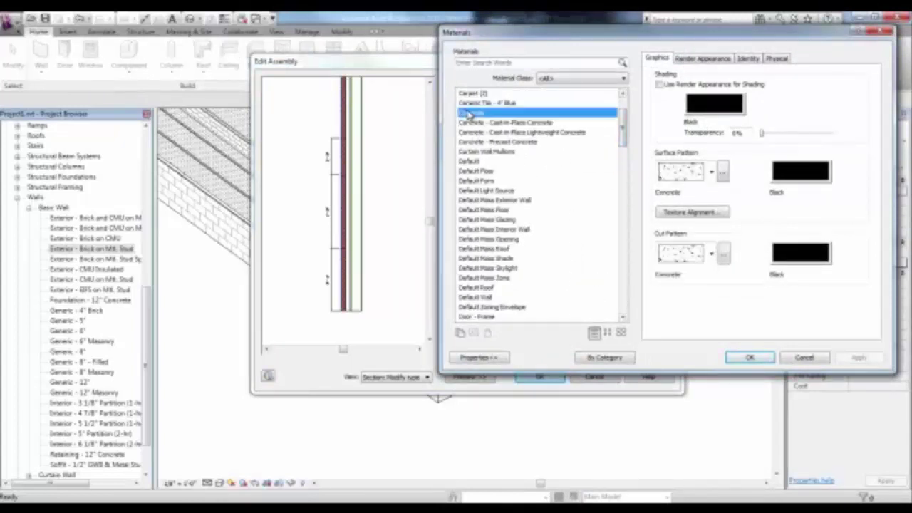
click(721, 172)
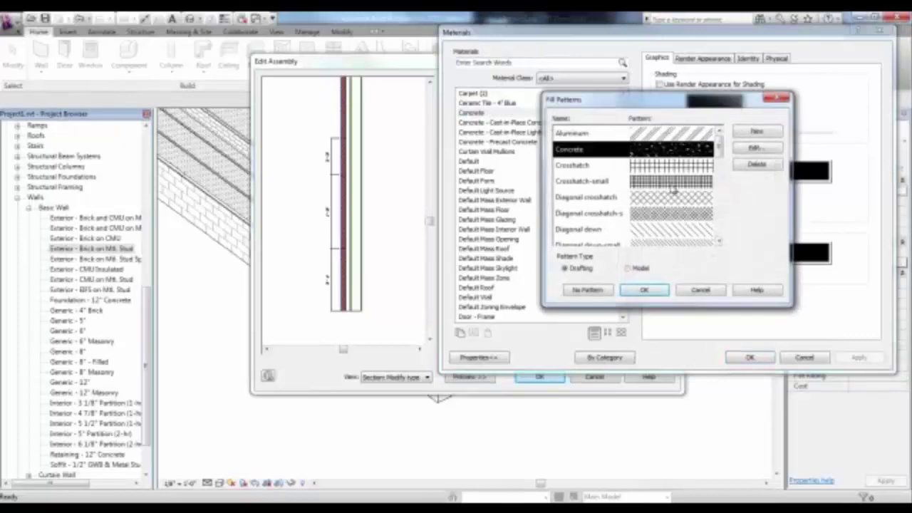
click(645, 290)
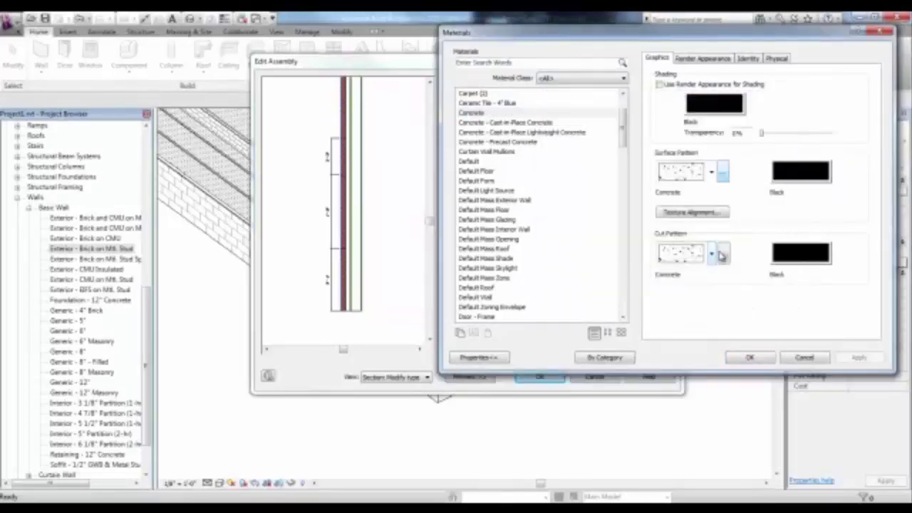
click(722, 255)
click(662, 288)
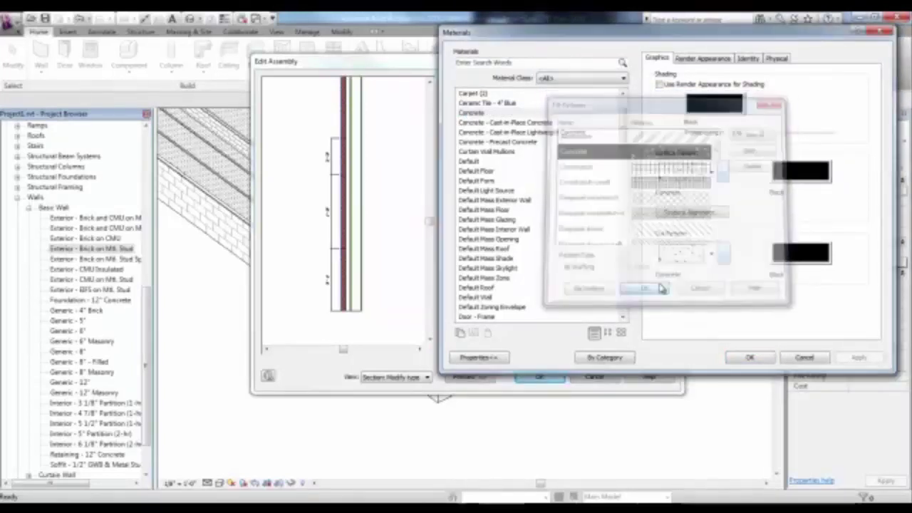
click(748, 357)
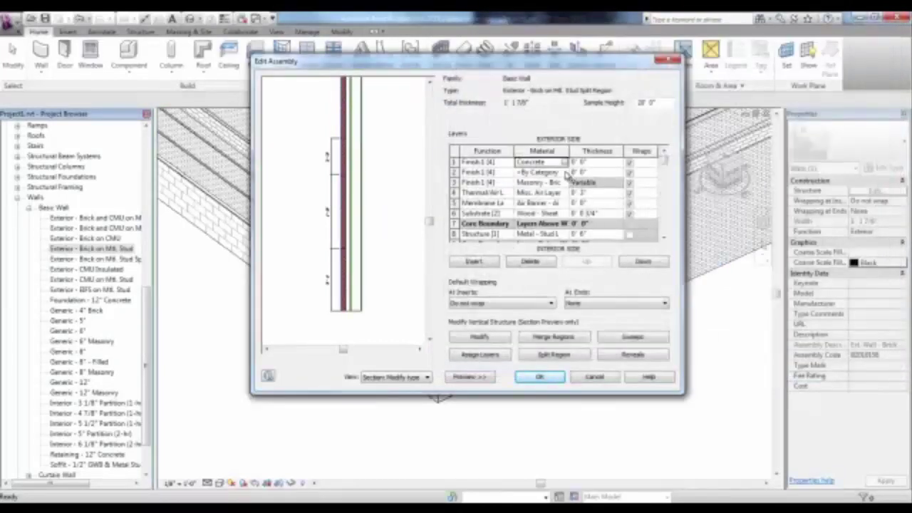
- Open the material choices for the second finish layer and select Stone (2)
click(542, 173)
click(565, 173)
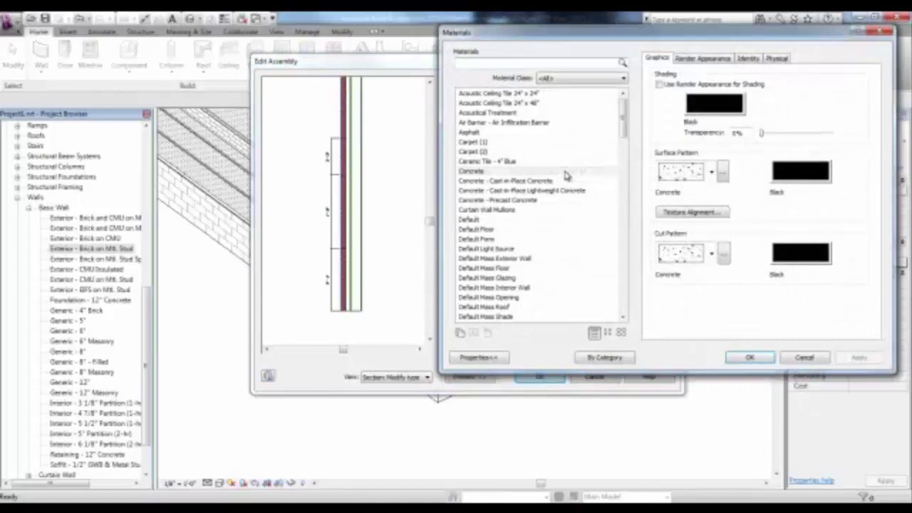
drag(623, 132, 621, 288)
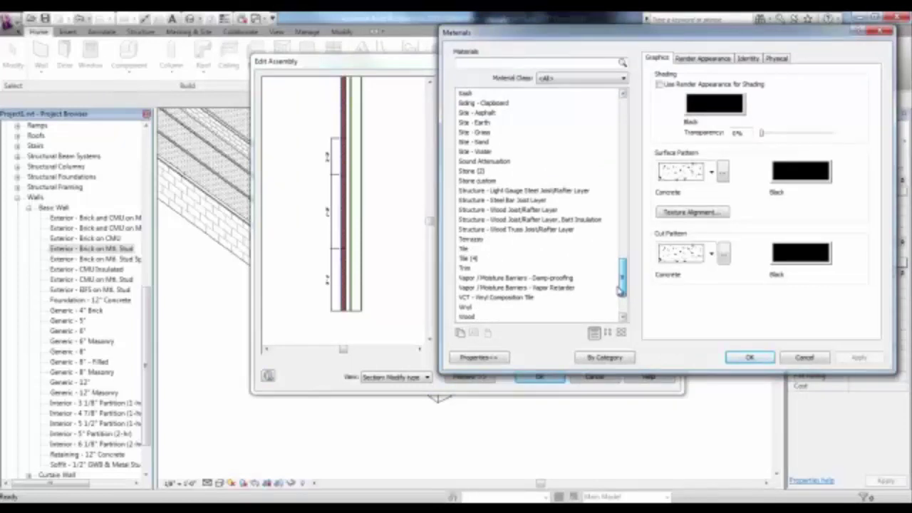
click(485, 173)
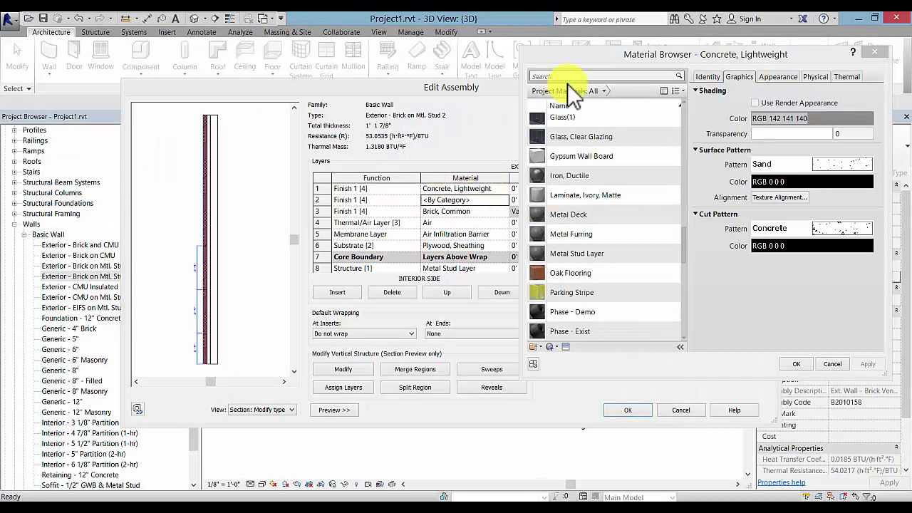
- Create a new material for the second finish layer and rename it Stone Material
drag(807, 60, 735, 54)
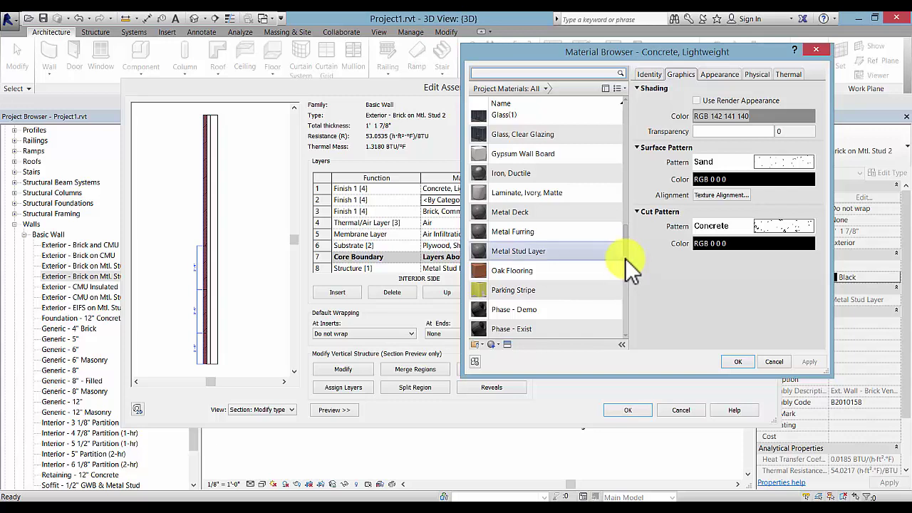
scroll(627, 256, down, 10)
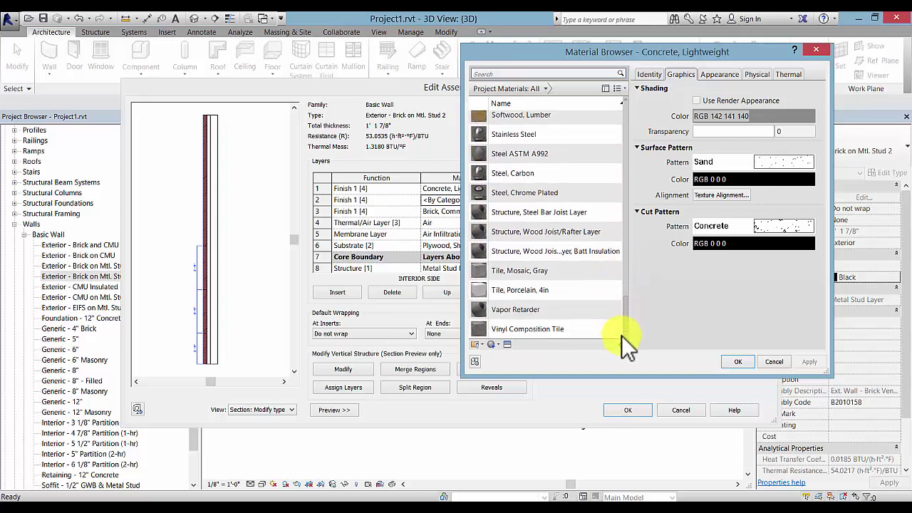
click(500, 345)
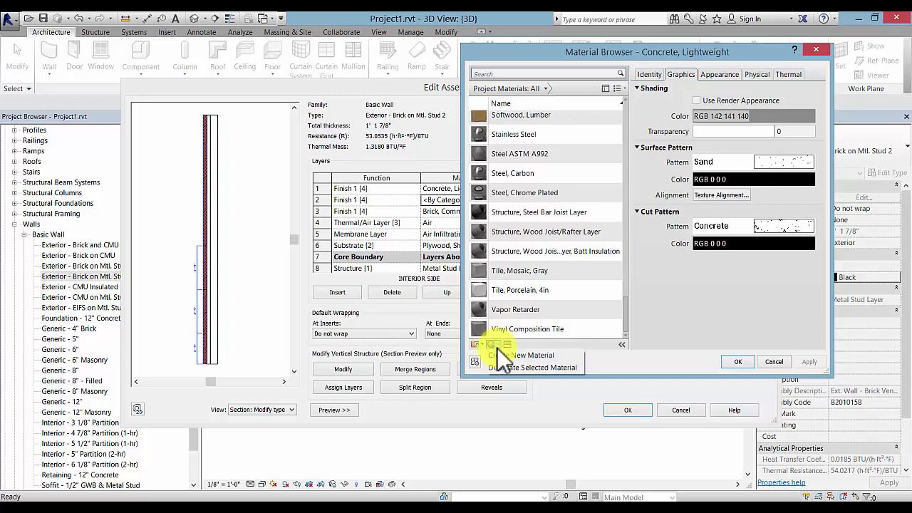
click(496, 353)
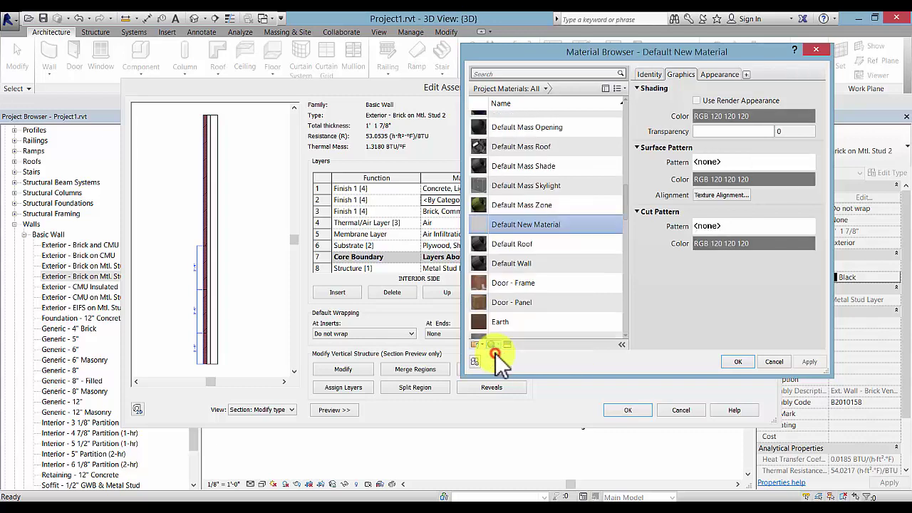
right_click(536, 209)
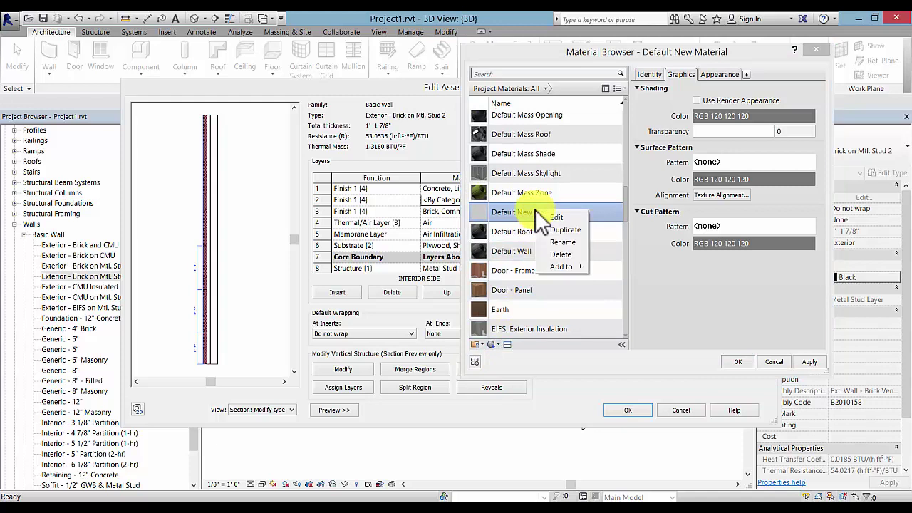
click(562, 243)
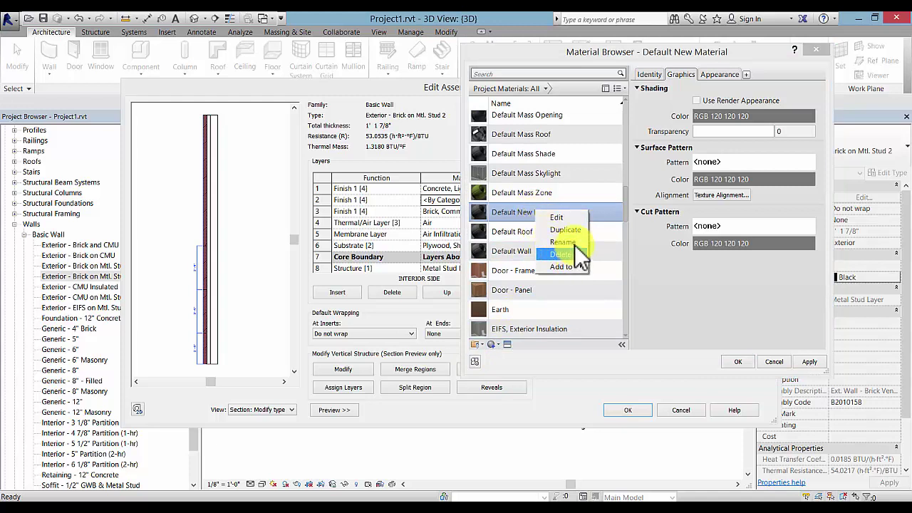
text(Stone Material)
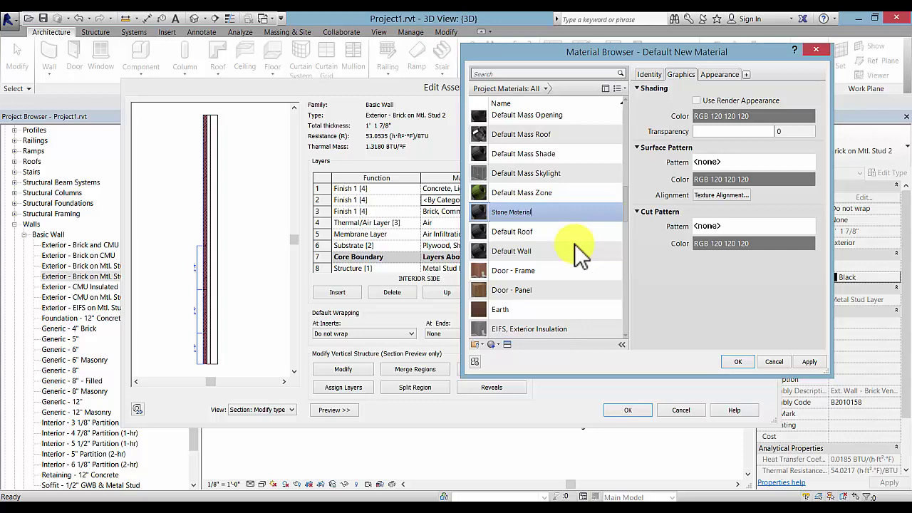
click(540, 212)
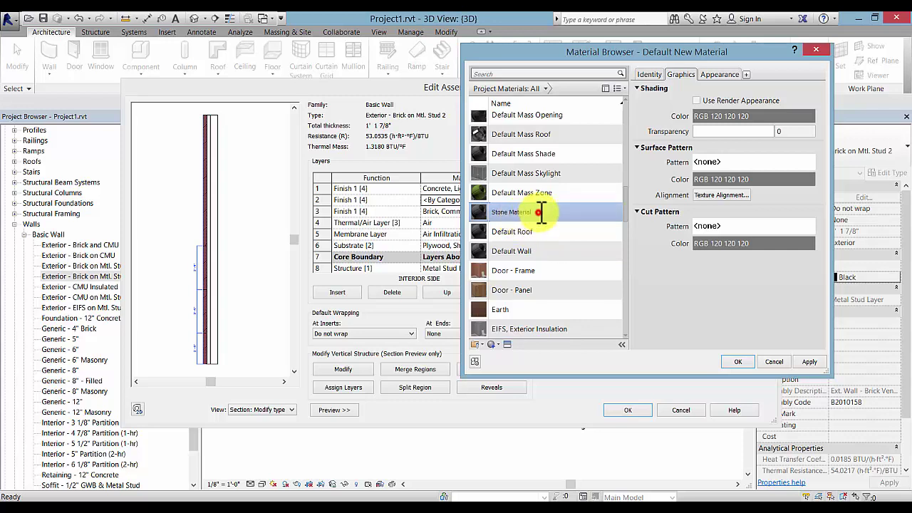
- Open the asset library for Stone Material and show the Stone category of the Appearance Library
click(509, 346)
drag(391, 59, 801, 135)
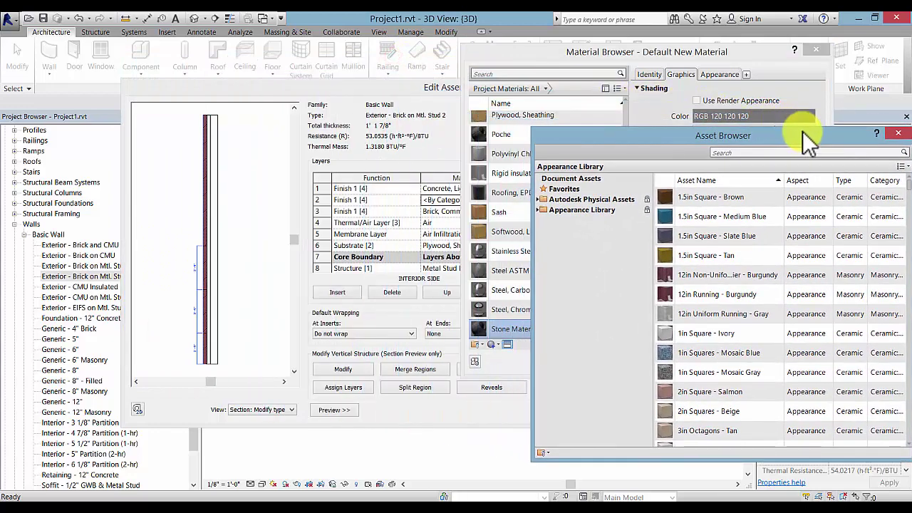
double_click(592, 199)
scroll(573, 296, down, 2)
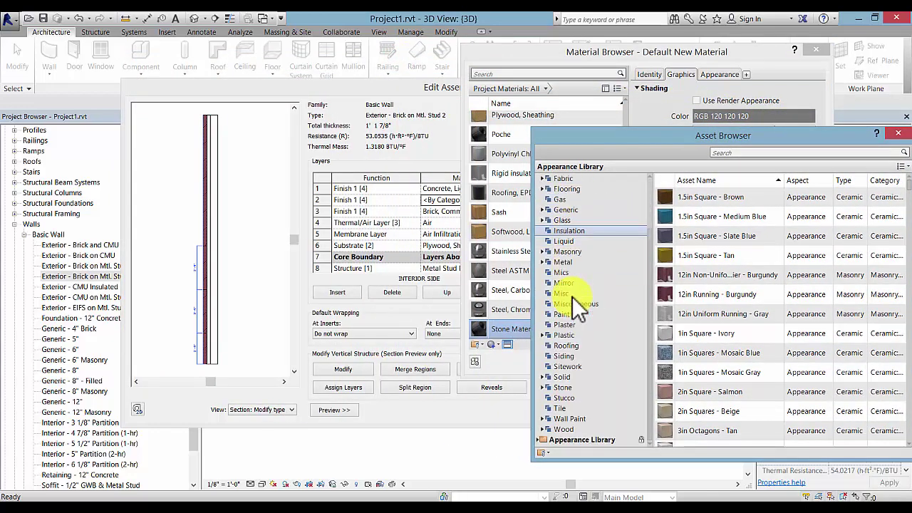
click(538, 442)
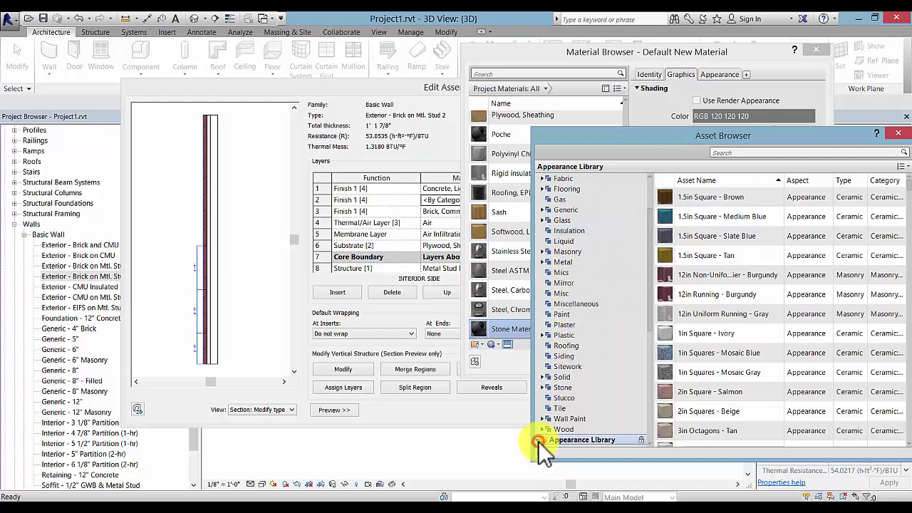
drag(651, 246, 656, 420)
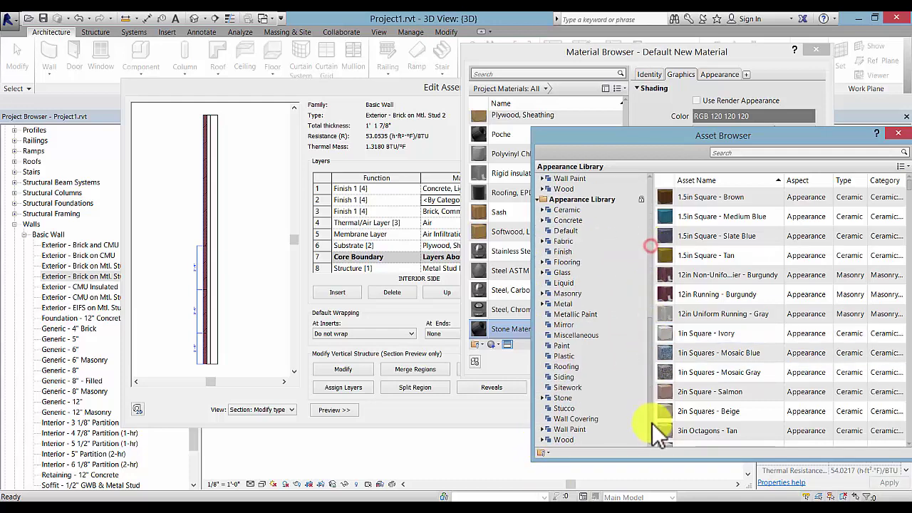
click(596, 399)
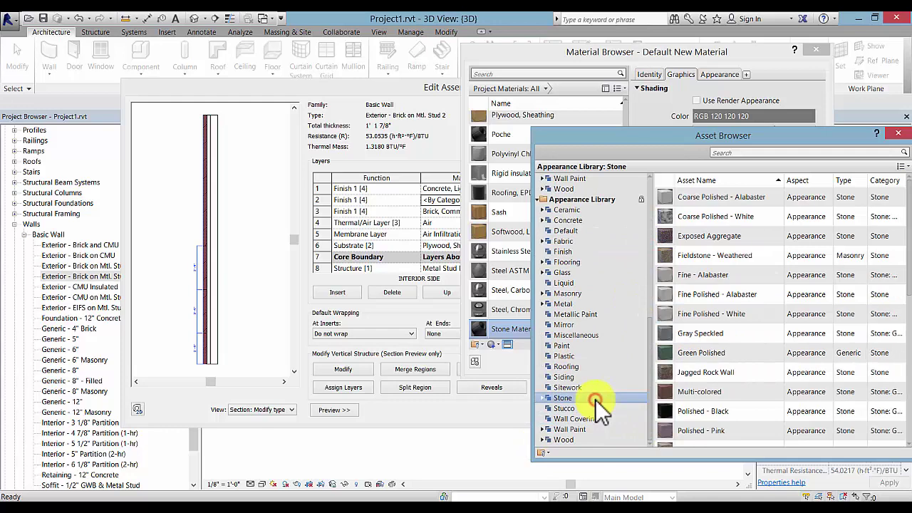
- Give Stone Material the Riverstone - Blue appearance asset and accept it as the second finish layer's material
drag(757, 134, 745, 72)
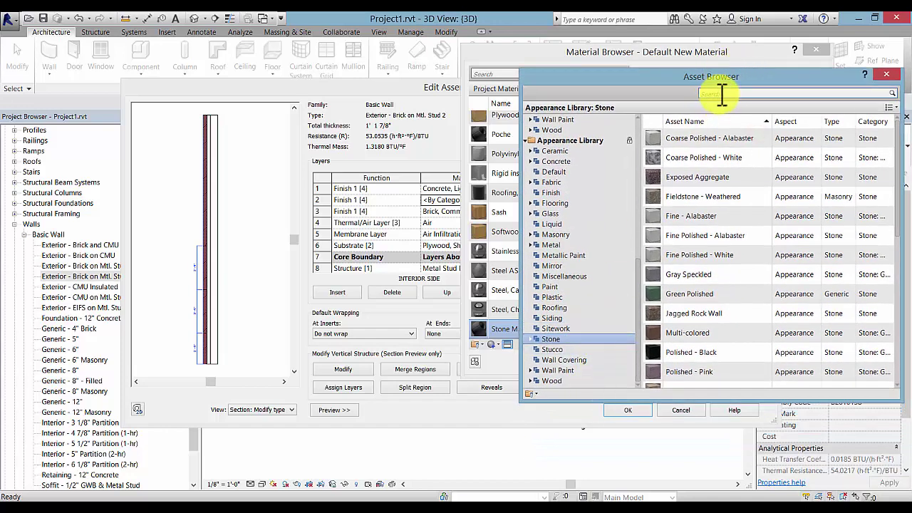
drag(900, 241, 896, 285)
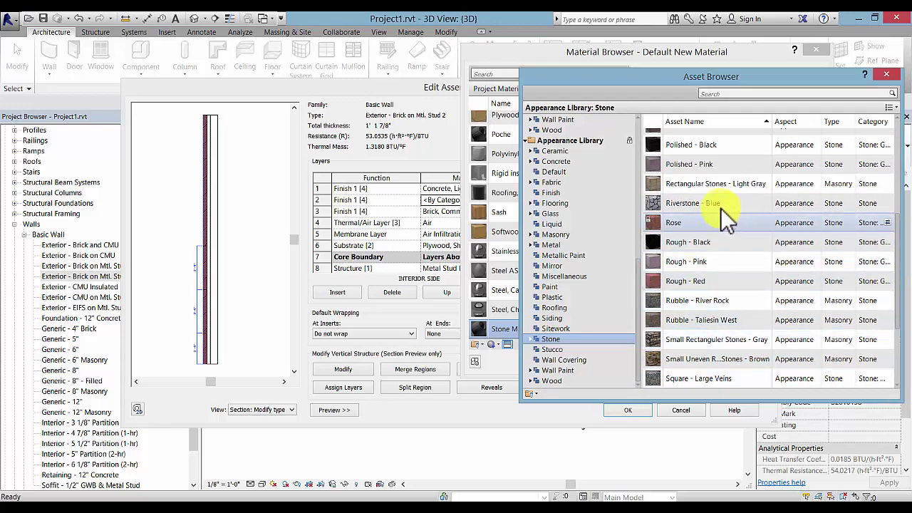
scroll(723, 135, up, 1)
drag(778, 82, 322, 80)
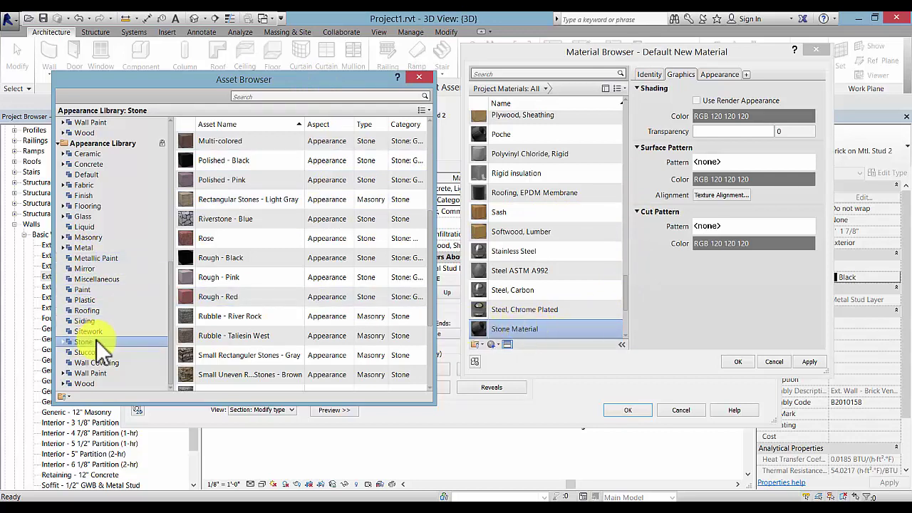
scroll(232, 215, down, 1)
double_click(232, 206)
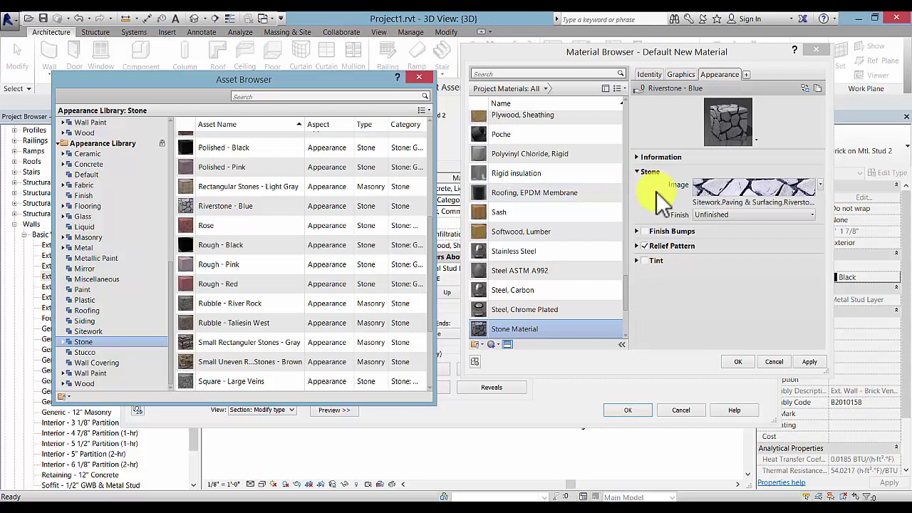
click(507, 328)
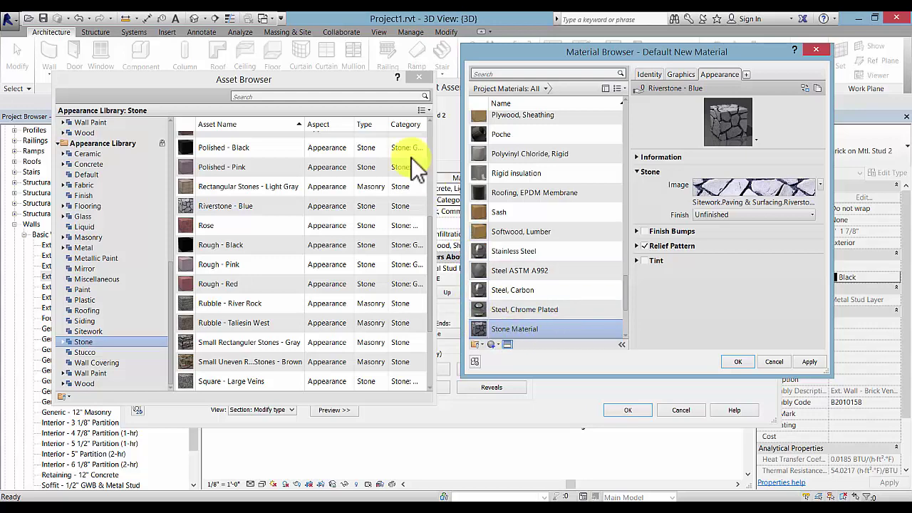
scroll(429, 173, up, 2)
click(425, 78)
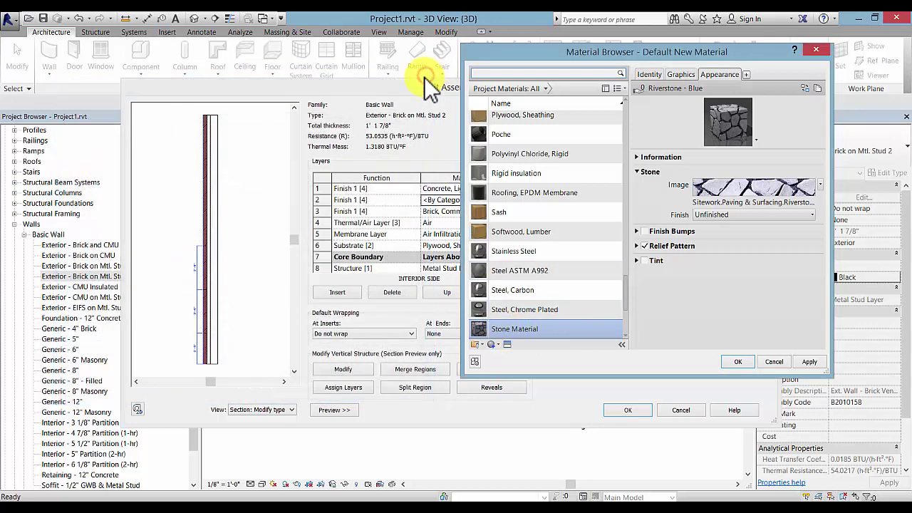
click(816, 361)
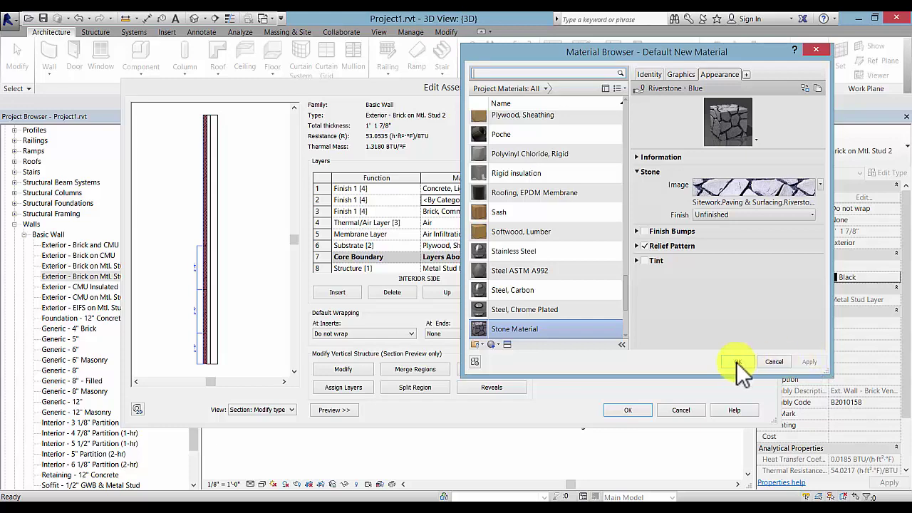
click(742, 361)
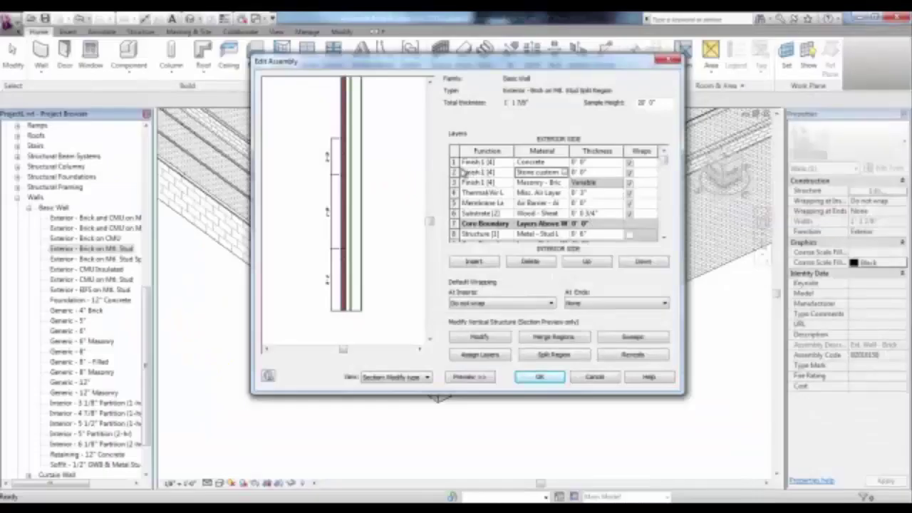
- Move the Concrete finish layer two rows down so it sits beneath the masonry brick layer
click(454, 161)
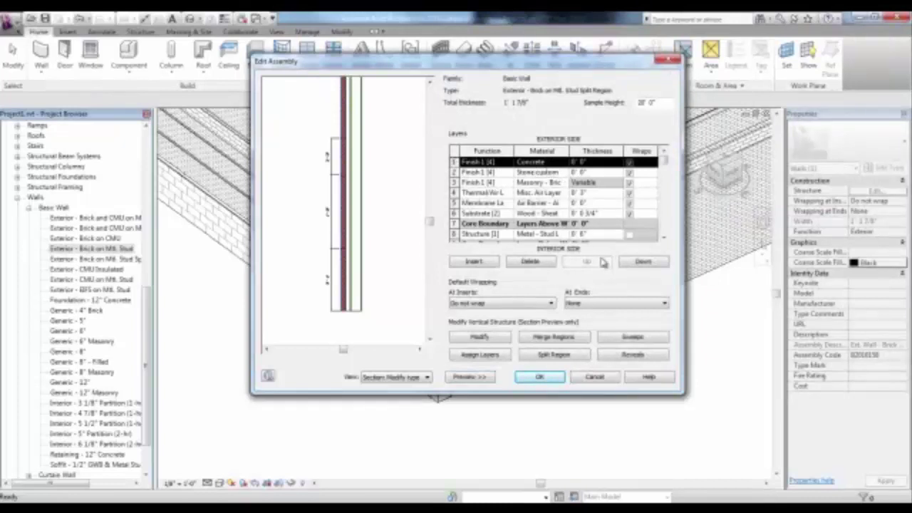
click(644, 262)
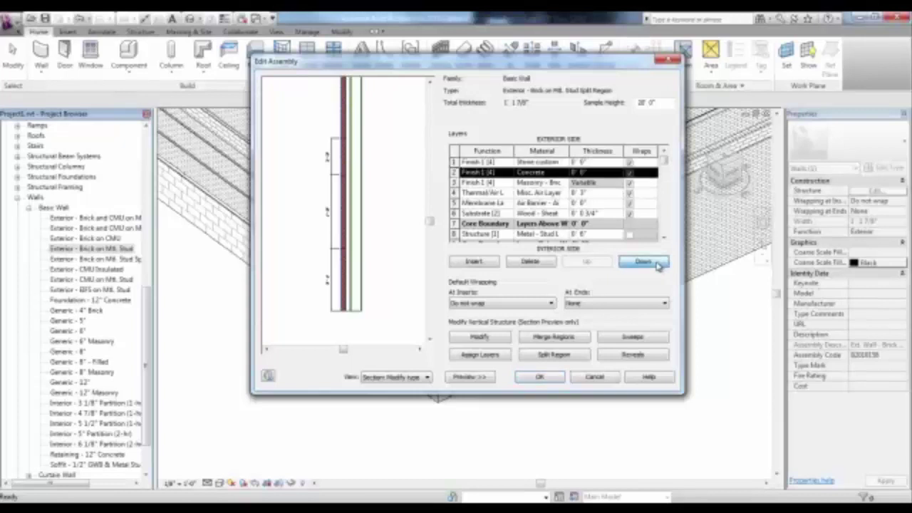
click(649, 264)
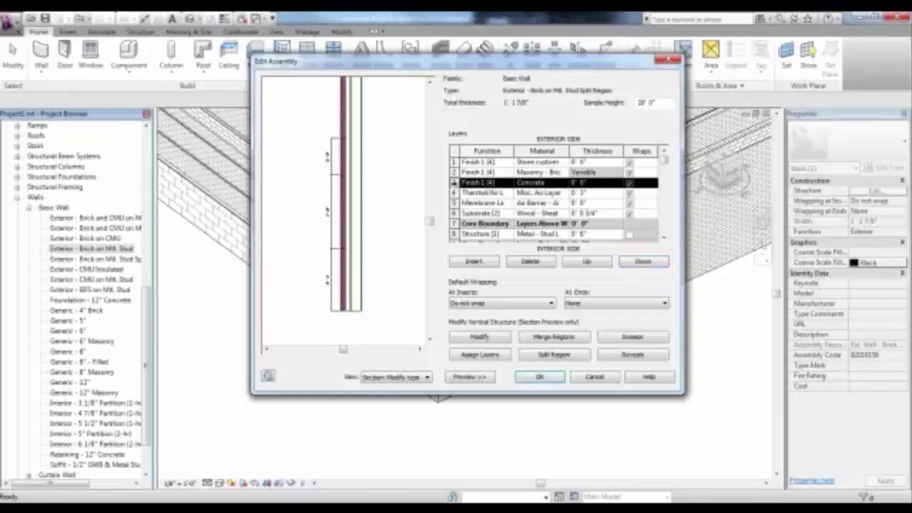
- Assign the Concrete layer to the lowest brick region and the custom stone layer to the narrow upper band, and accept the wall type
click(482, 356)
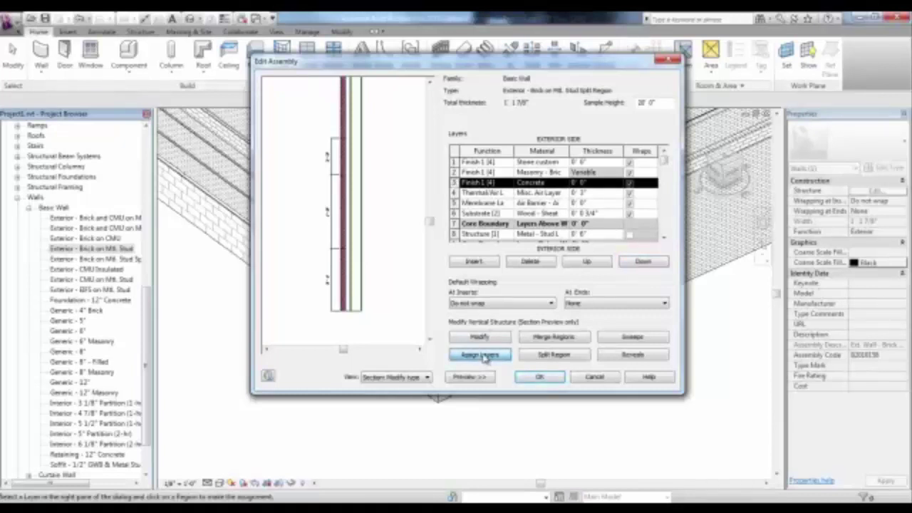
click(344, 301)
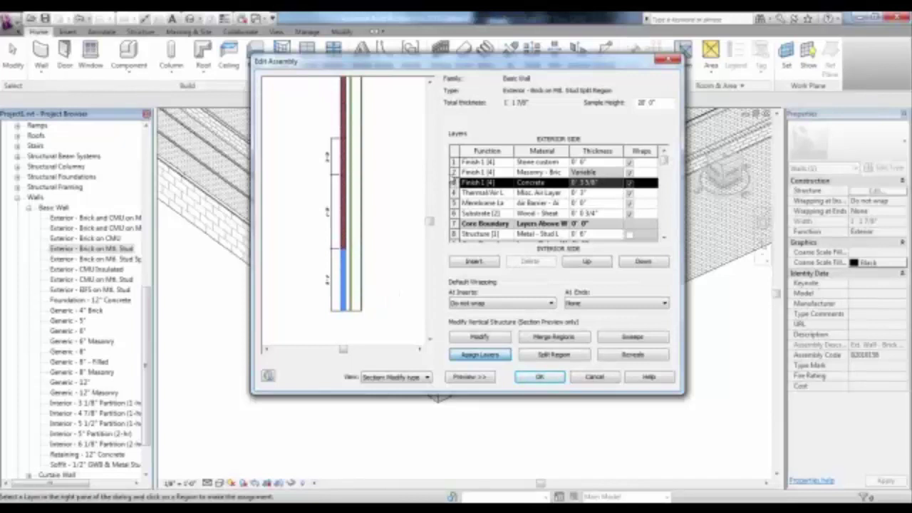
click(454, 163)
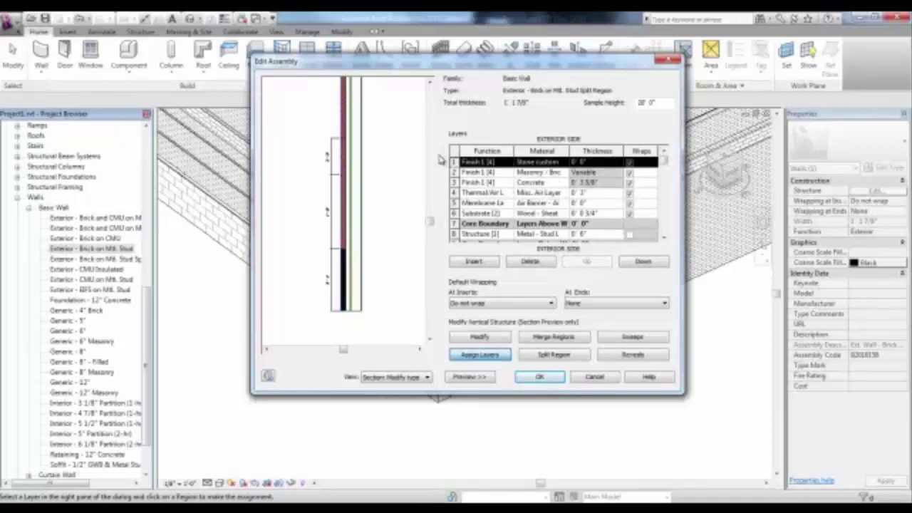
click(479, 355)
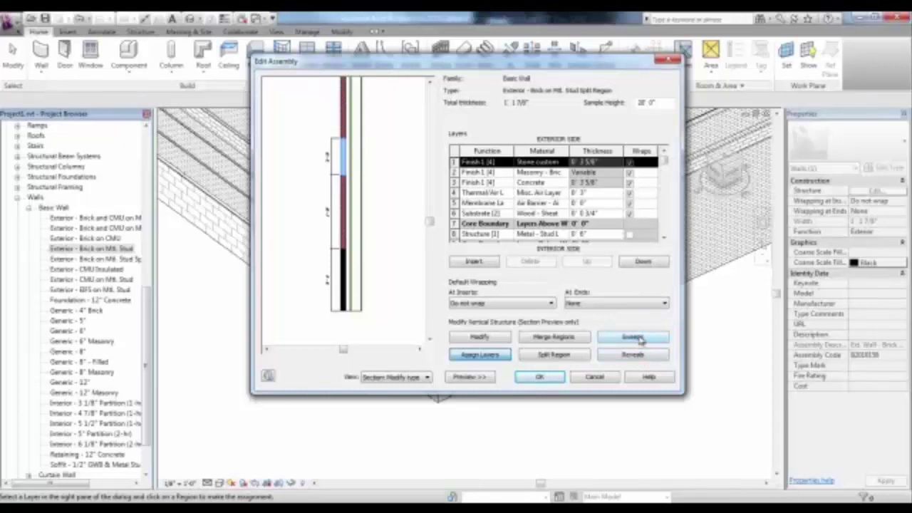
click(539, 376)
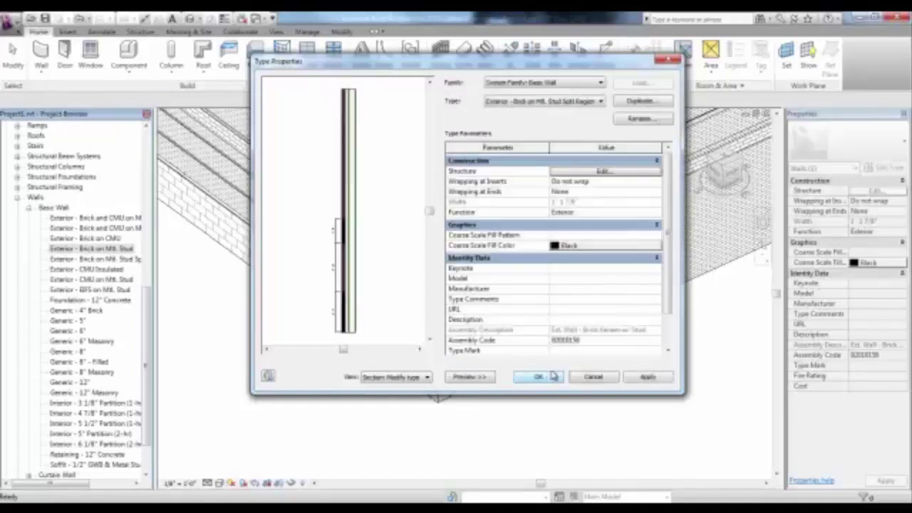
click(540, 377)
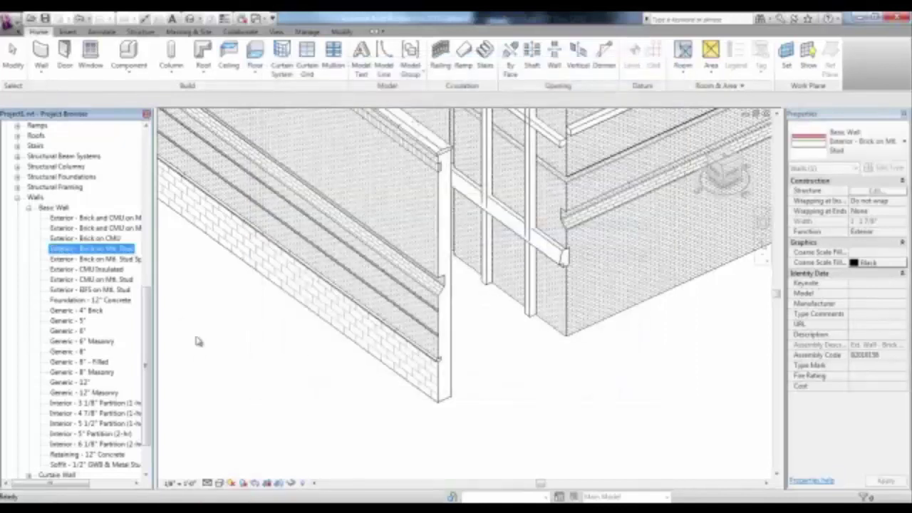
- Draw a straight wall of type Exterior - Brick on Mtl. Stud Split Region in front of the existing freestanding wall
click(41, 50)
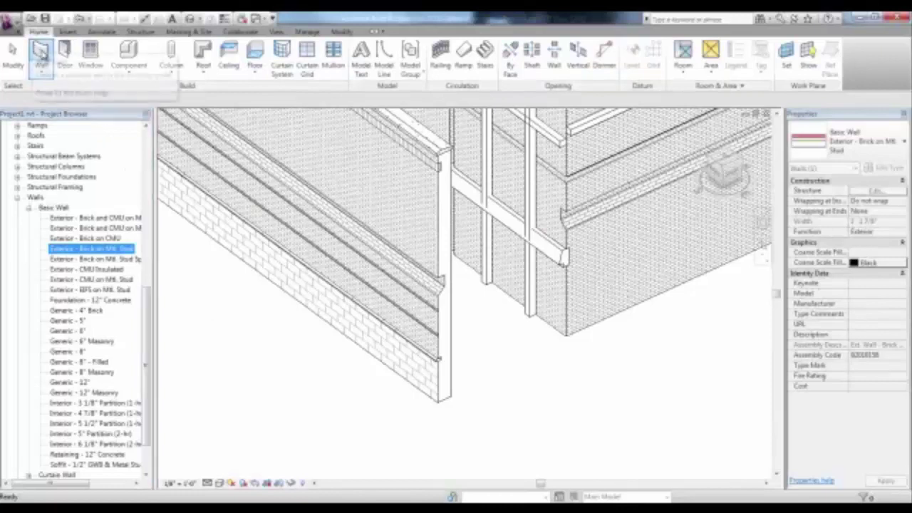
click(892, 146)
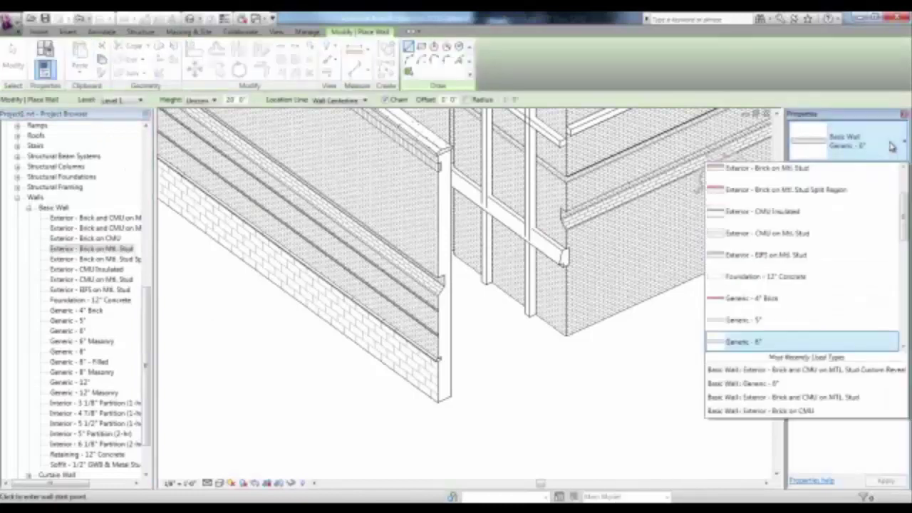
click(800, 197)
click(368, 430)
shift+middle_drag(287, 330, 414, 377)
click(492, 422)
key(Escape)
key(Escape)
- Open the rendering settings, enable region rendering, and shrink the render region around the new split-region wall
scroll(524, 421, up, 4)
shift+middle_drag(496, 421, 263, 463)
click(255, 484)
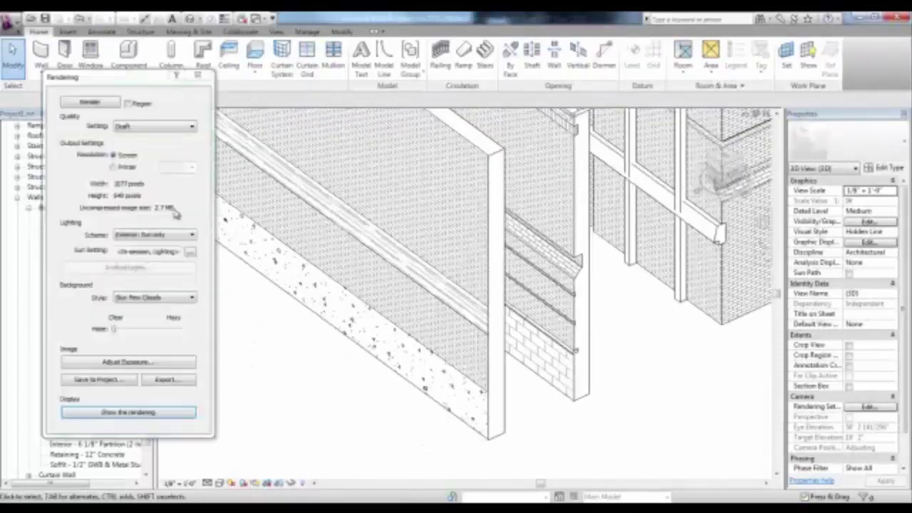
click(127, 105)
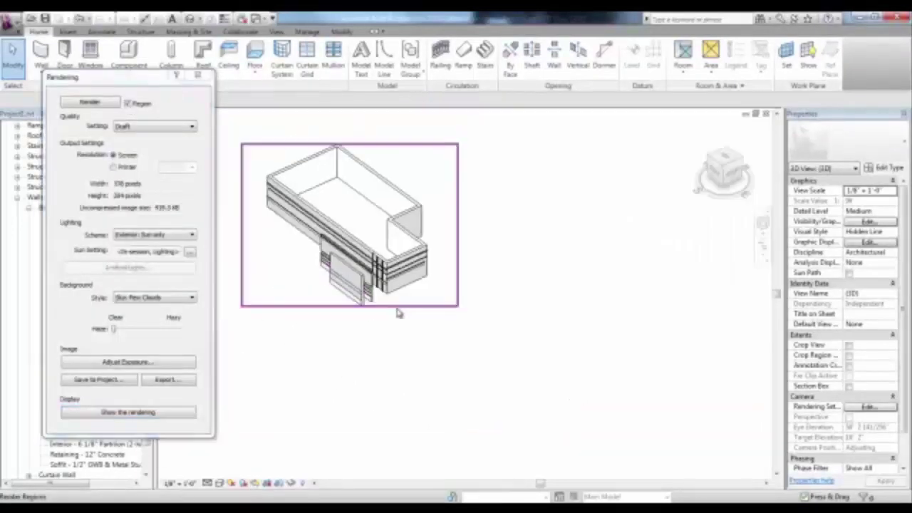
click(417, 143)
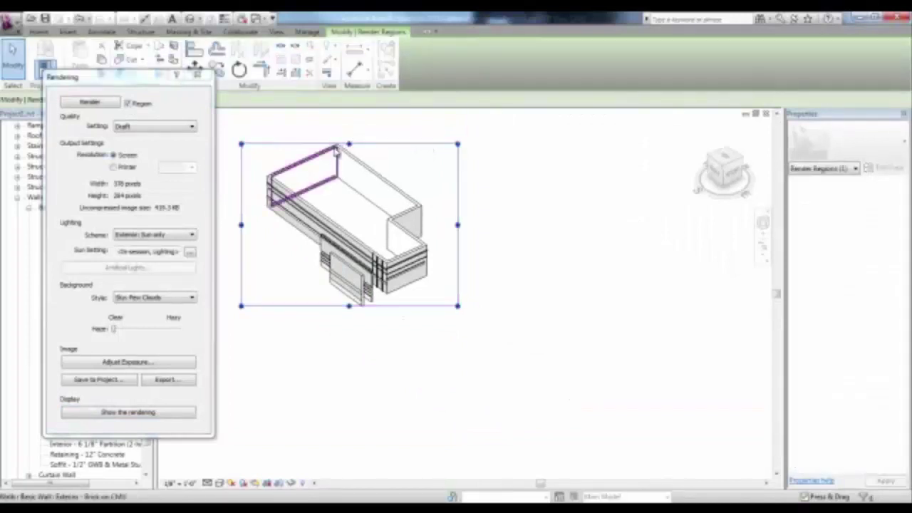
drag(349, 145, 394, 270)
drag(459, 291, 369, 288)
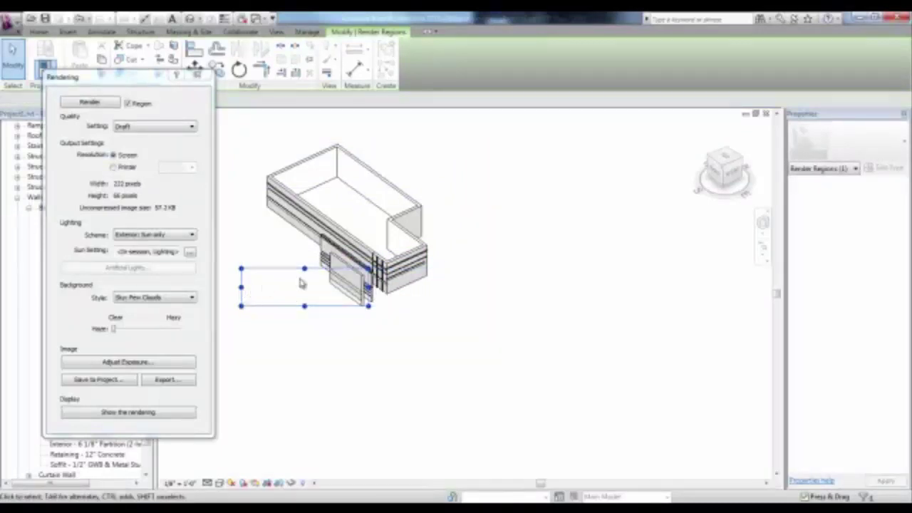
click(265, 287)
click(243, 291)
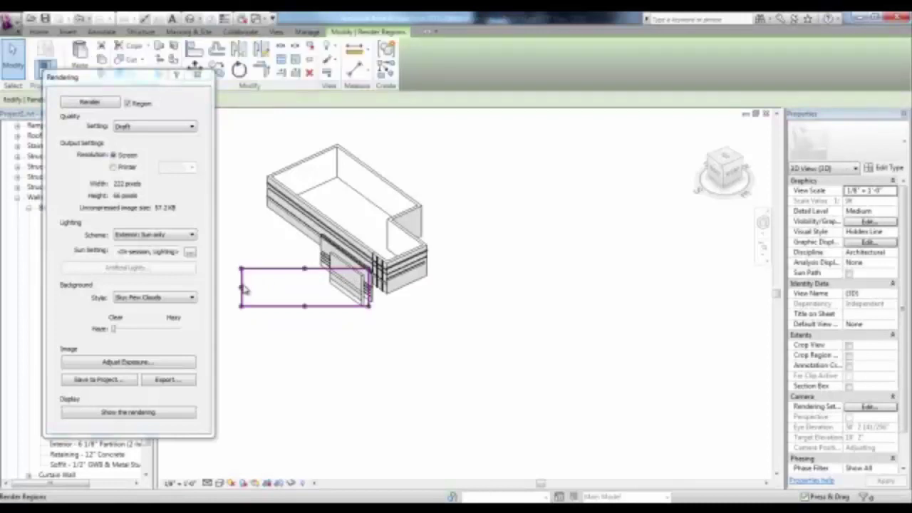
drag(244, 289, 351, 305)
- Open the Level 1 floor plan and draw a vertical building section through the lower exterior wall and both freestanding walls
scroll(353, 306, up, 5)
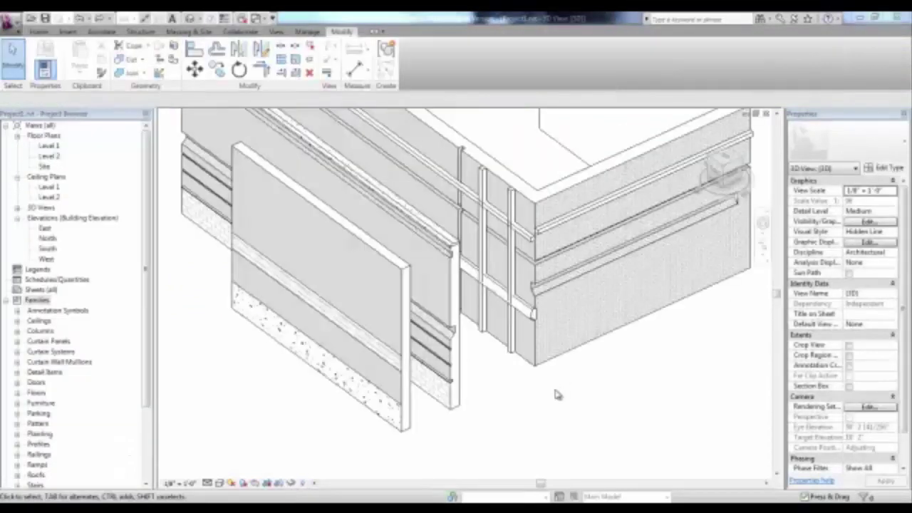
shift+middle_drag(556, 395, 530, 447)
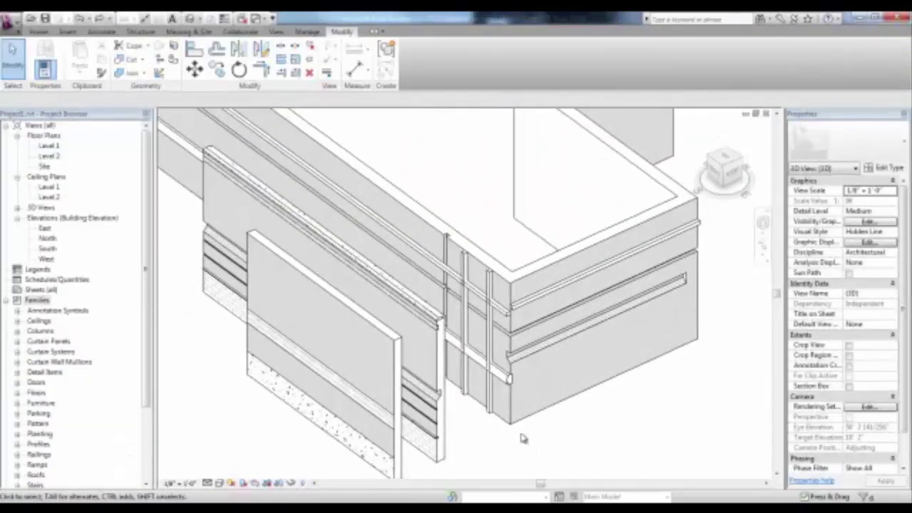
double_click(47, 146)
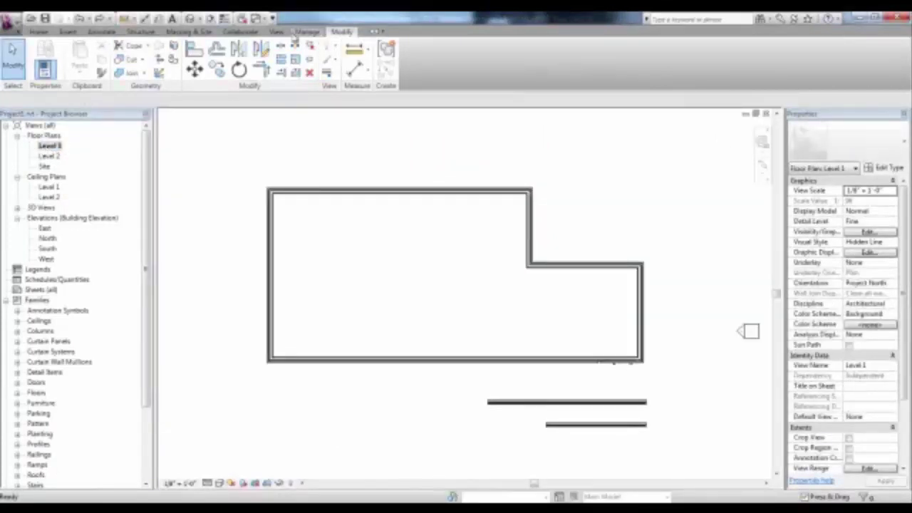
click(276, 32)
click(295, 60)
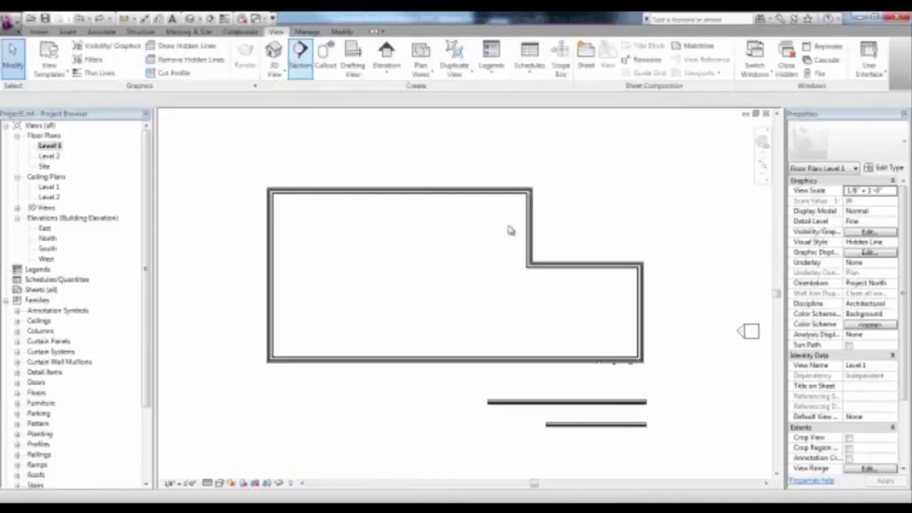
click(605, 327)
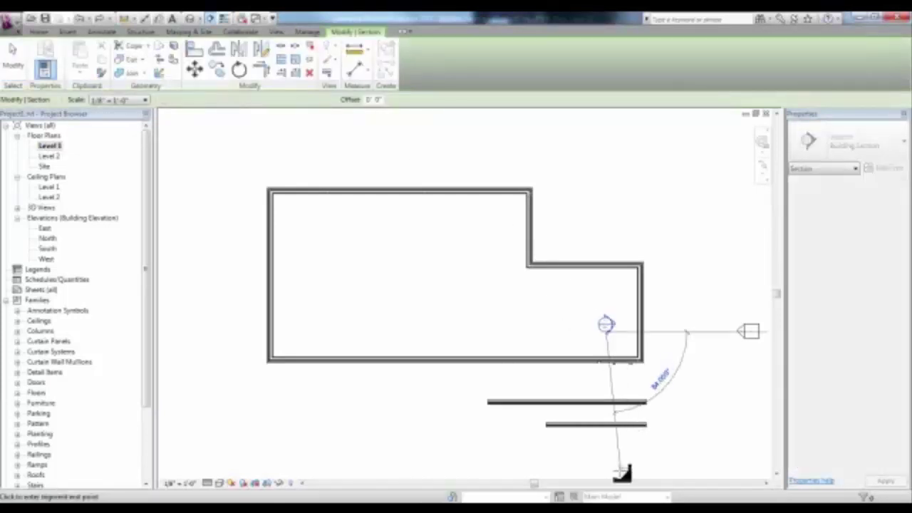
click(610, 455)
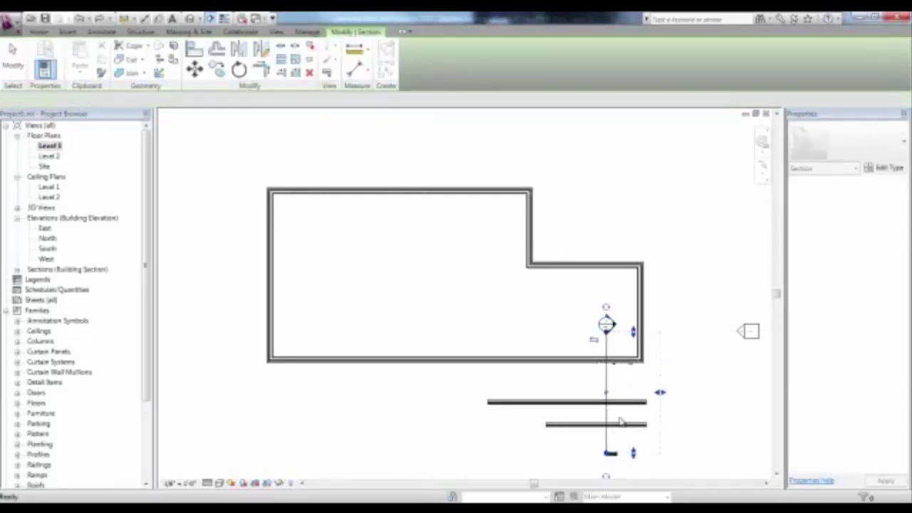
- Open the view of the new building section, set its detail level to Fine, and examine the split-region wall's layers
key(Escape)
key(Escape)
double_click(607, 325)
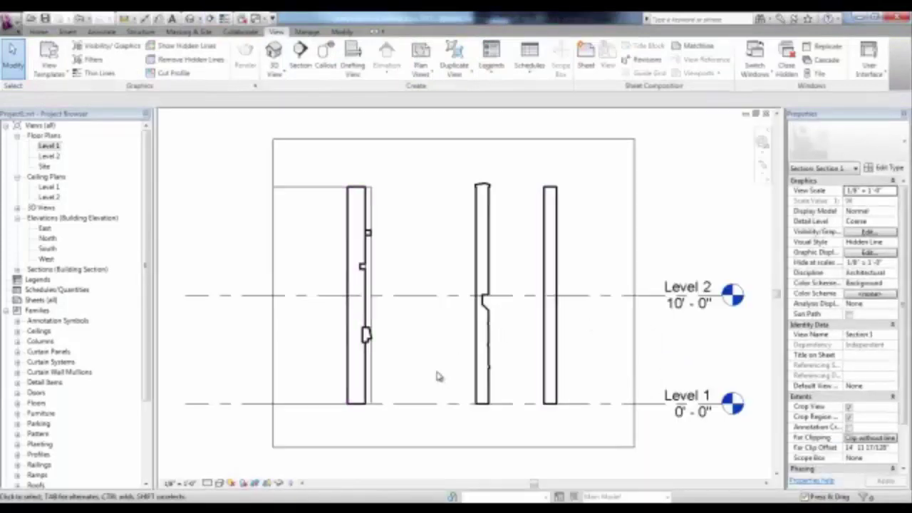
scroll(440, 379, up, 1)
click(207, 484)
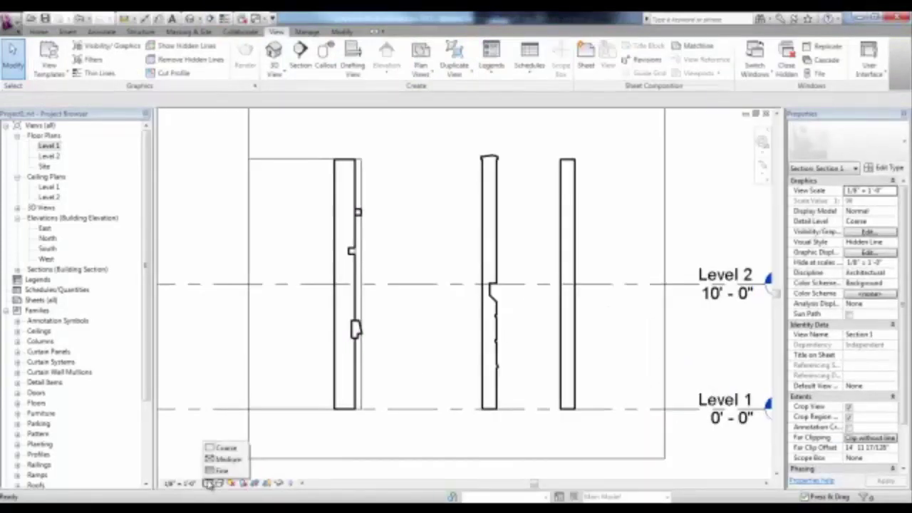
click(209, 485)
click(211, 486)
click(220, 475)
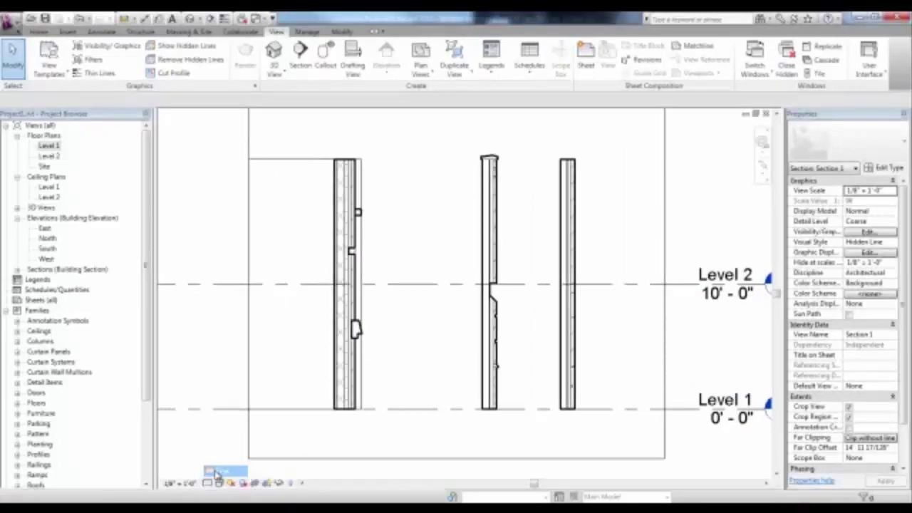
scroll(408, 316, up, 1)
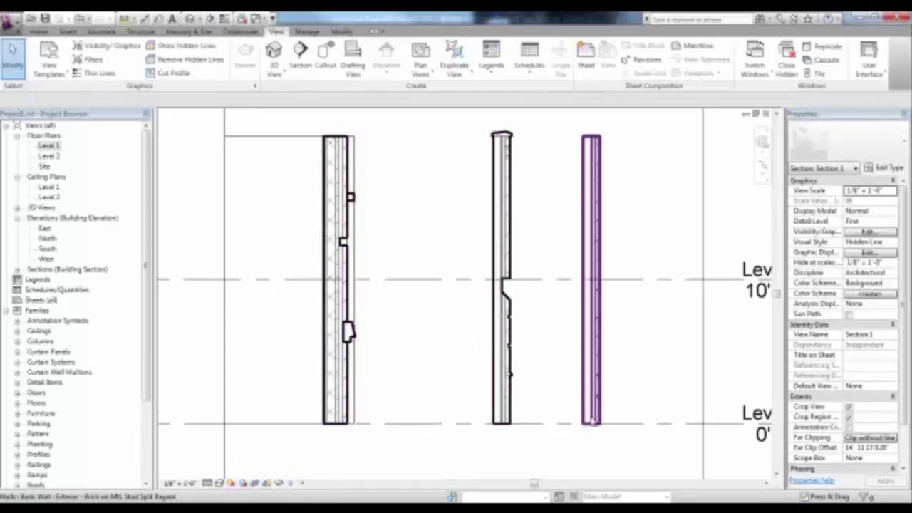
scroll(605, 422, up, 4)
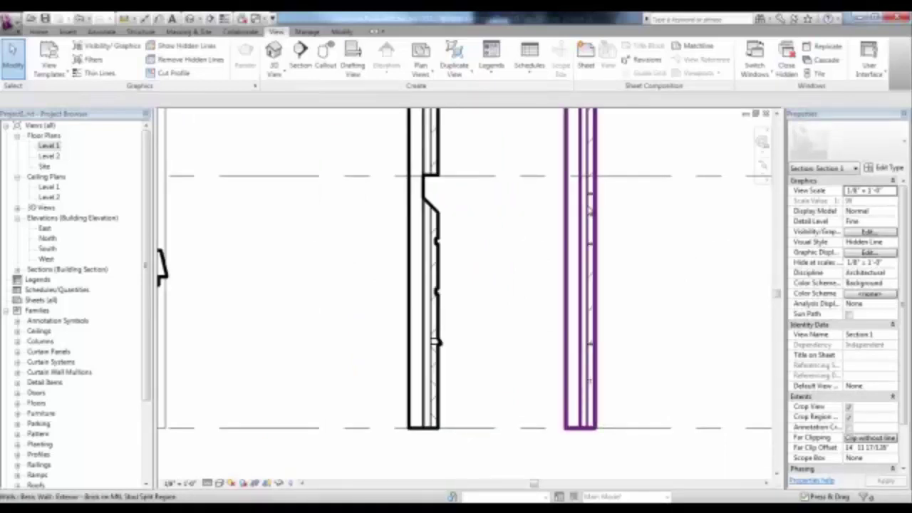
scroll(489, 350, down, 3)
- In the 3D view, split the interior face of the building's short end wall with a stepped zigzag line spanning its full length
click(191, 19)
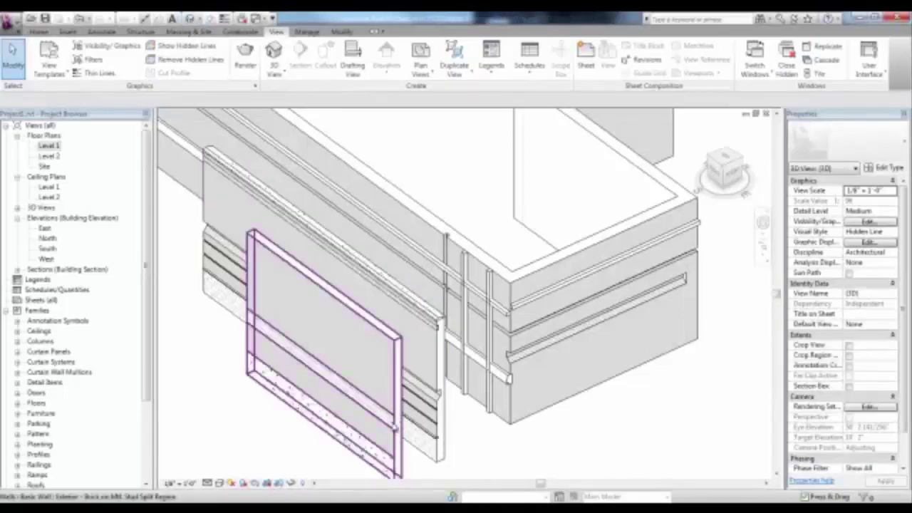
scroll(468, 440, down, 1)
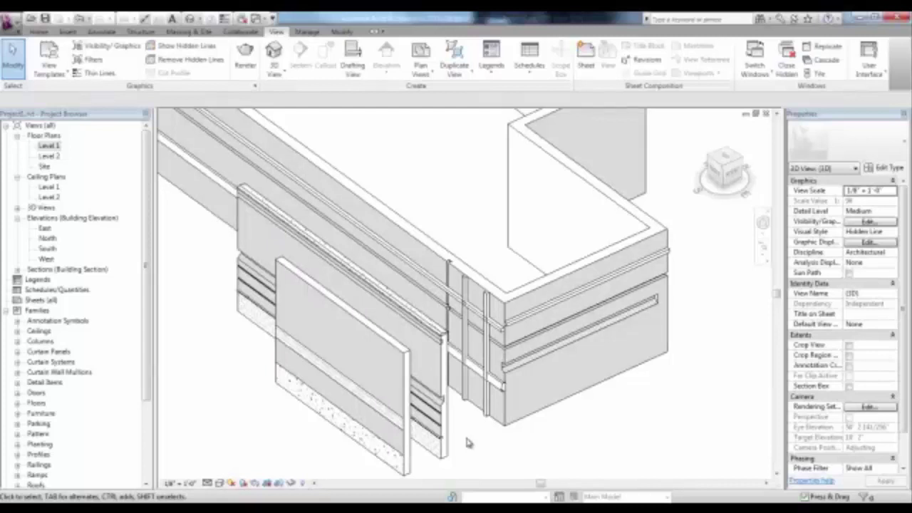
scroll(468, 440, down, 1)
middle_drag(389, 132, 432, 261)
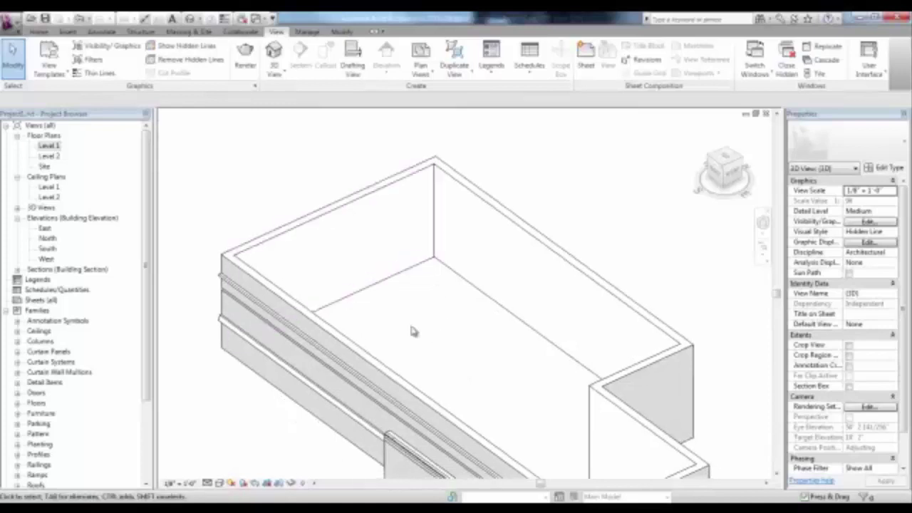
scroll(391, 315, up, 1)
middle_drag(391, 315, 466, 356)
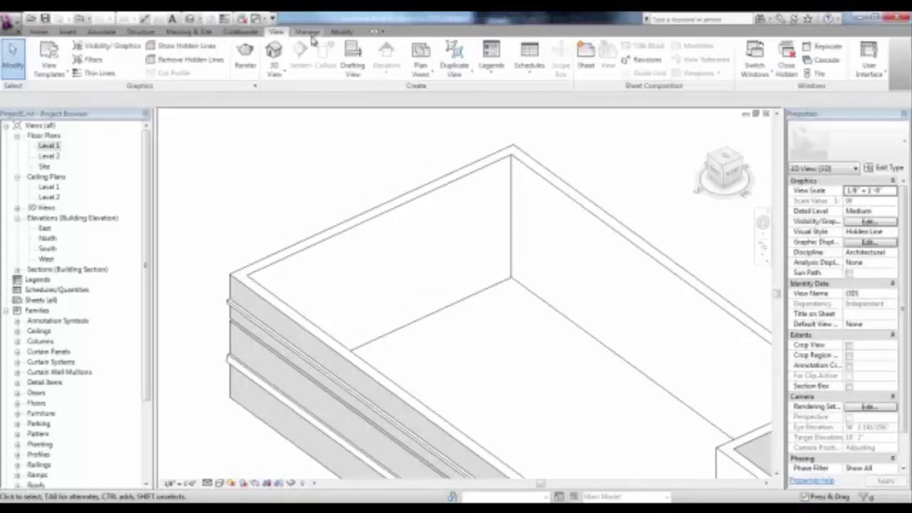
click(343, 32)
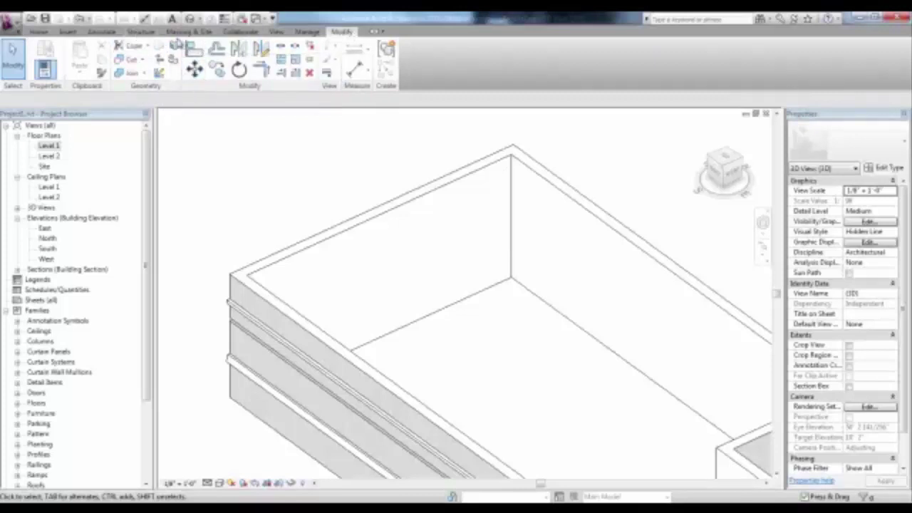
click(173, 46)
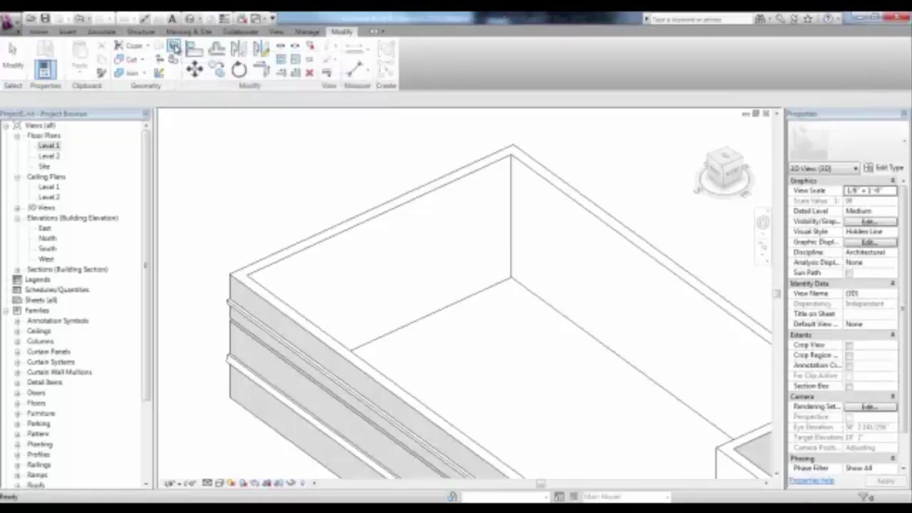
click(409, 209)
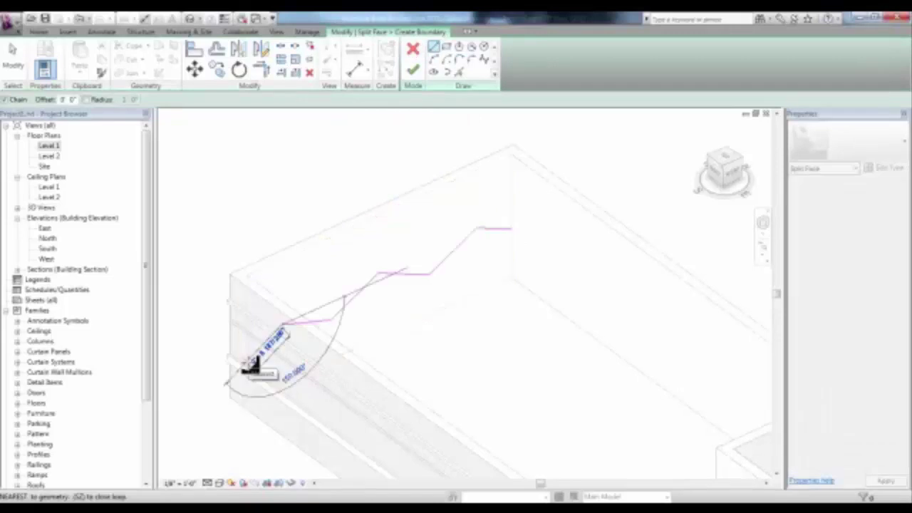
click(250, 364)
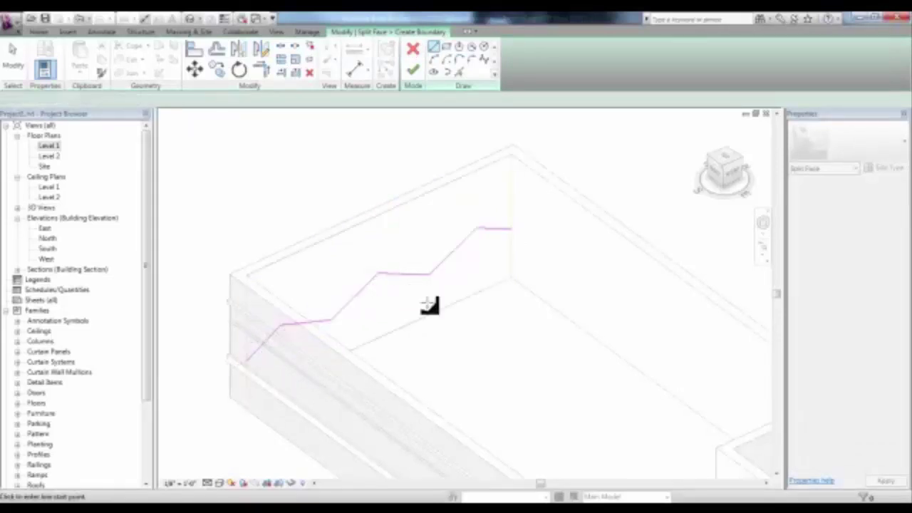
key(Escape)
key(Escape)
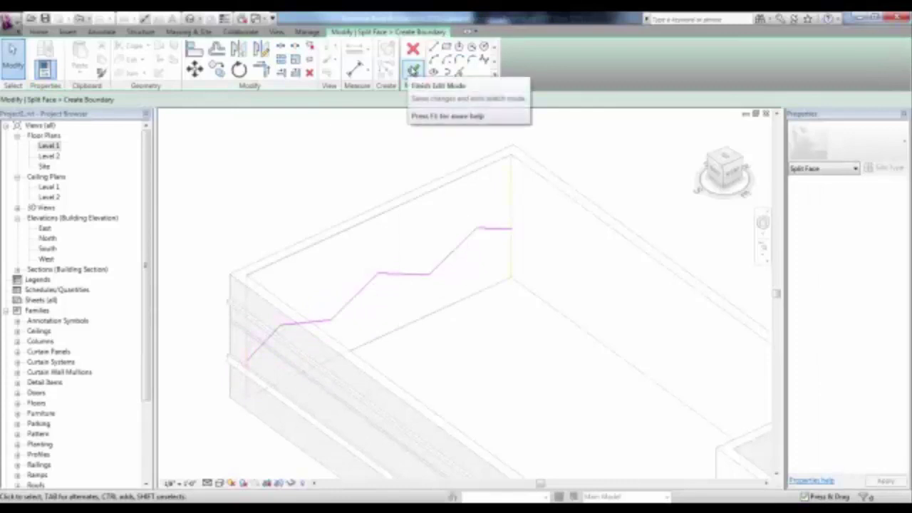
click(414, 69)
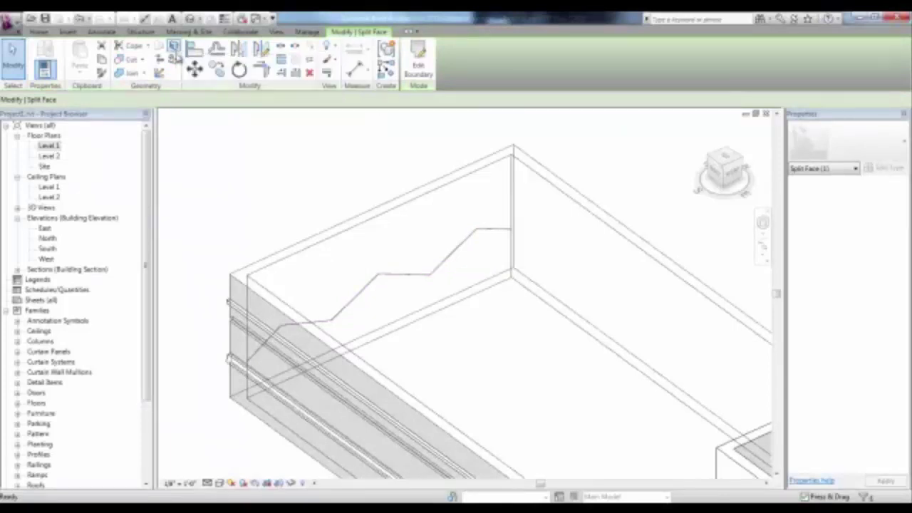
- Paint the lower region of the split interior wall face with the Carpet (1) material
click(173, 60)
click(512, 64)
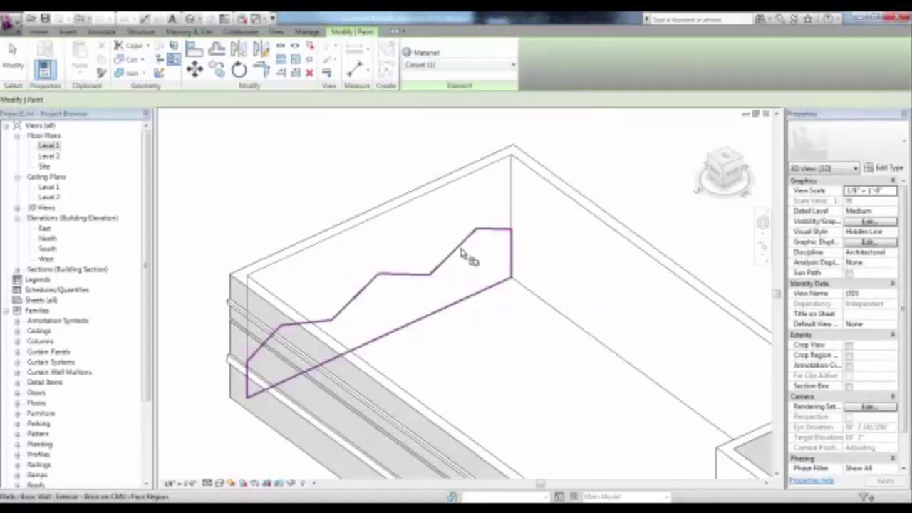
click(463, 256)
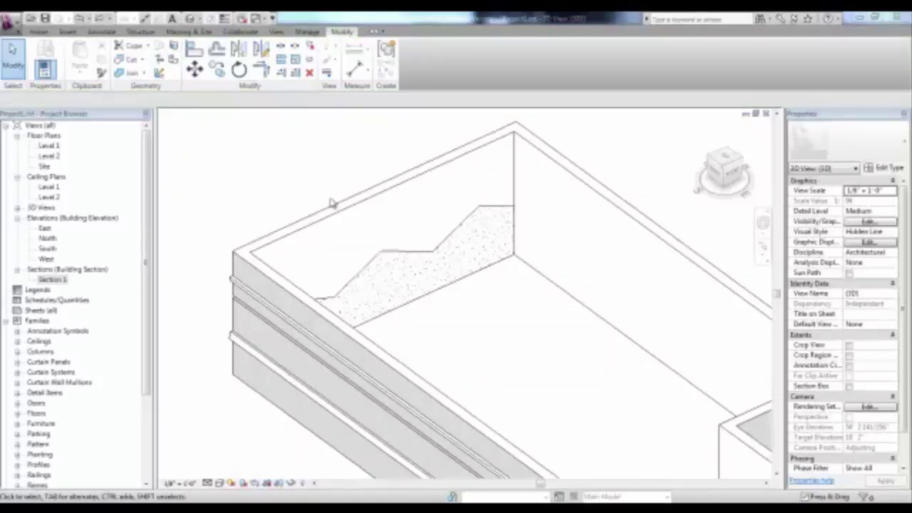
- Open the Section 1 view and start the Join Geometry command for the exterior wall's cornice sweep
double_click(48, 280)
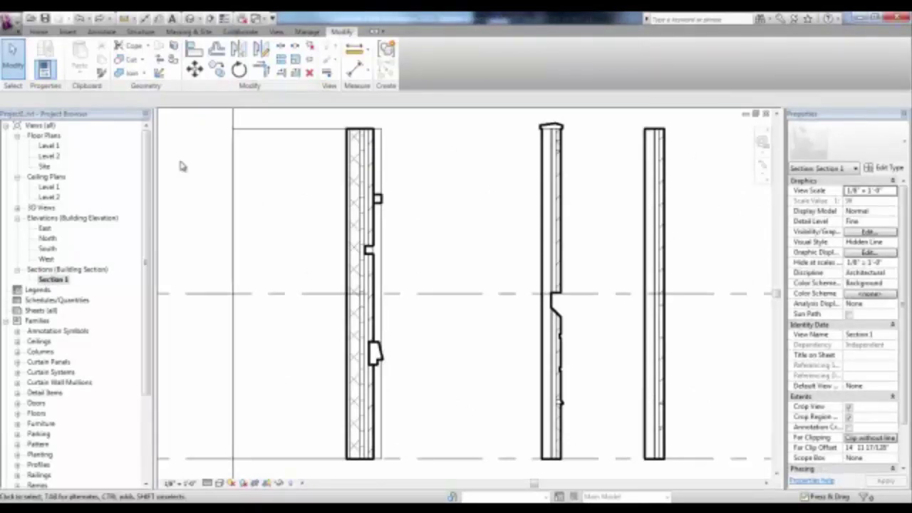
click(132, 74)
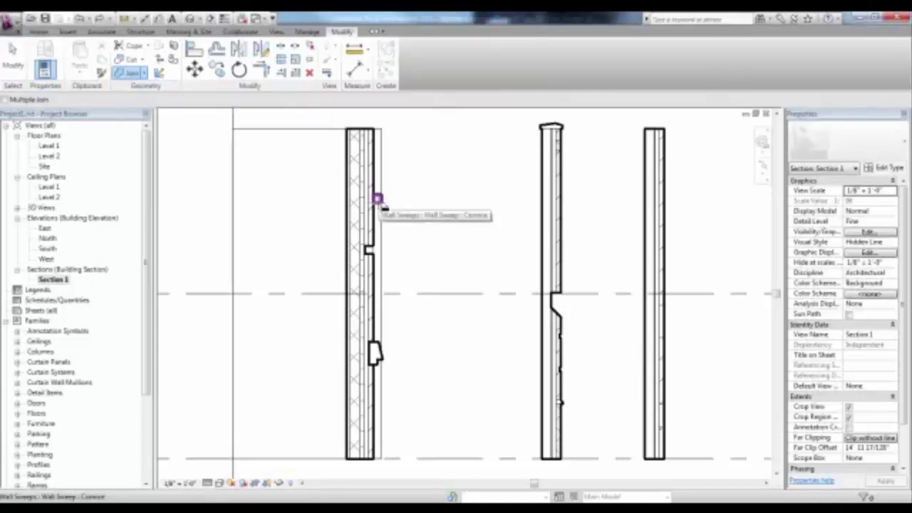
- Join the upper cornice wall sweep to the leftmost Exterior - Brick on CMU wall in Section 1
click(379, 200)
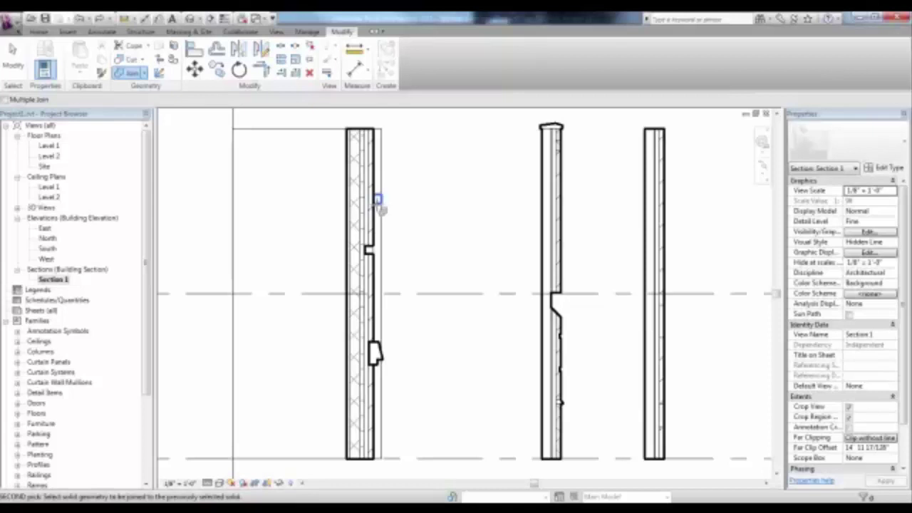
click(375, 207)
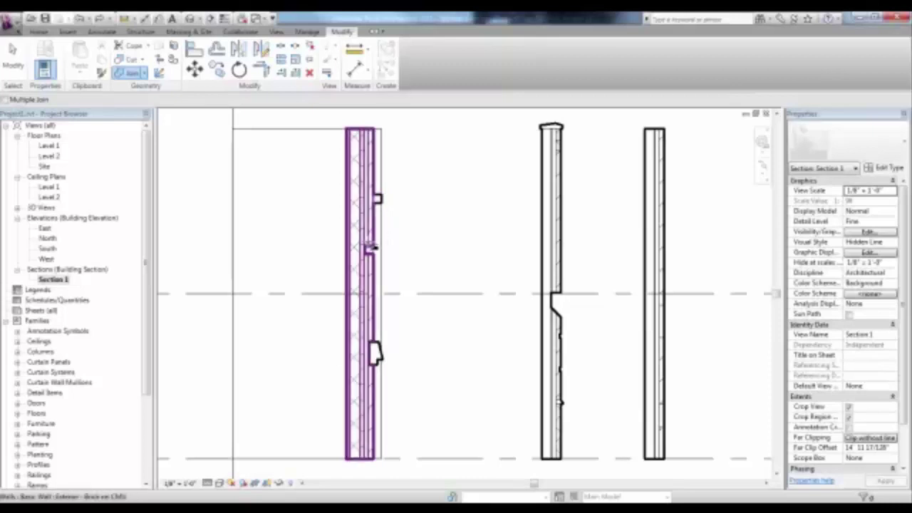
click(370, 247)
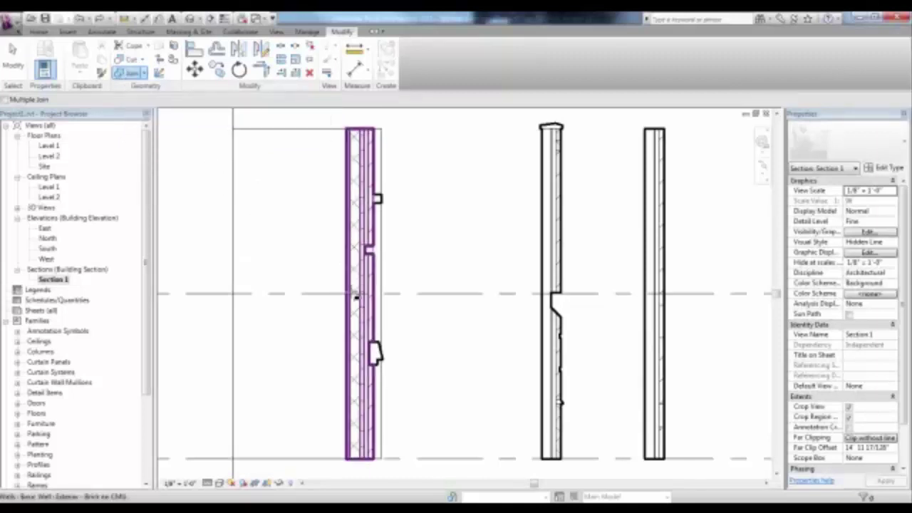
- Turn thin-line display on and back off in the section view to compare the line weights
click(307, 31)
click(277, 32)
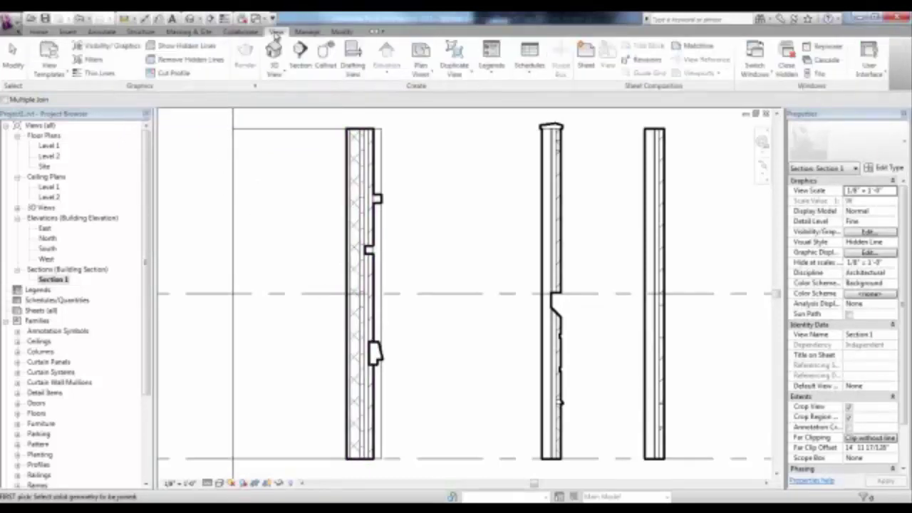
click(96, 74)
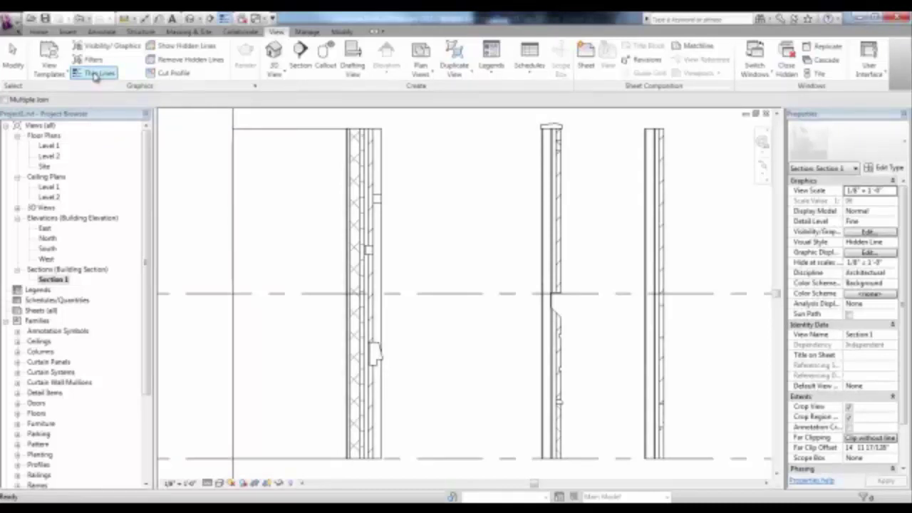
click(96, 74)
- Stretch the extendable outer layer at the base of the middle wall to about 2' 4" below Level 1
scroll(400, 378, down, 1)
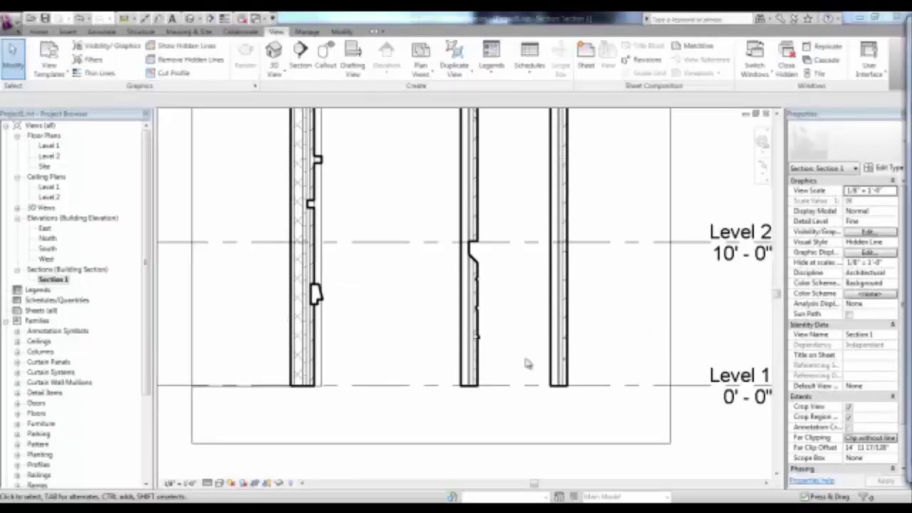
scroll(489, 387, up, 2)
click(476, 382)
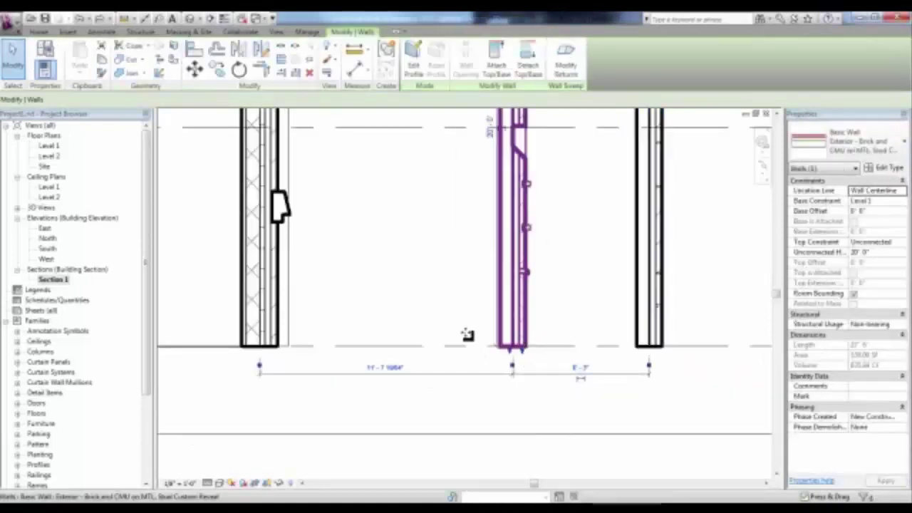
click(270, 345)
click(516, 354)
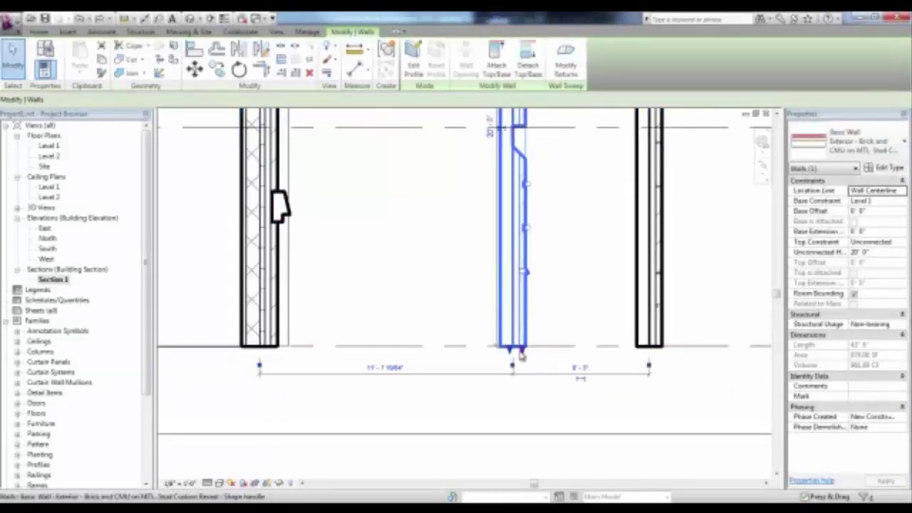
drag(523, 355, 524, 402)
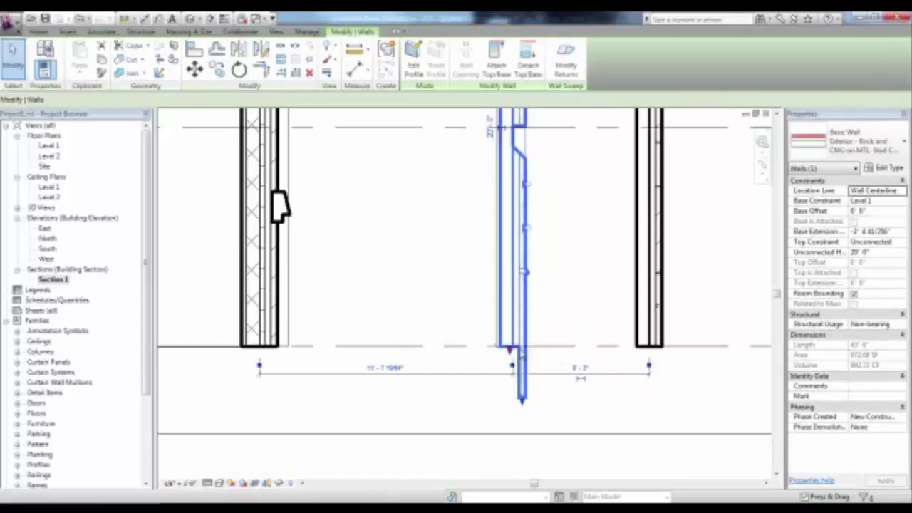
click(614, 369)
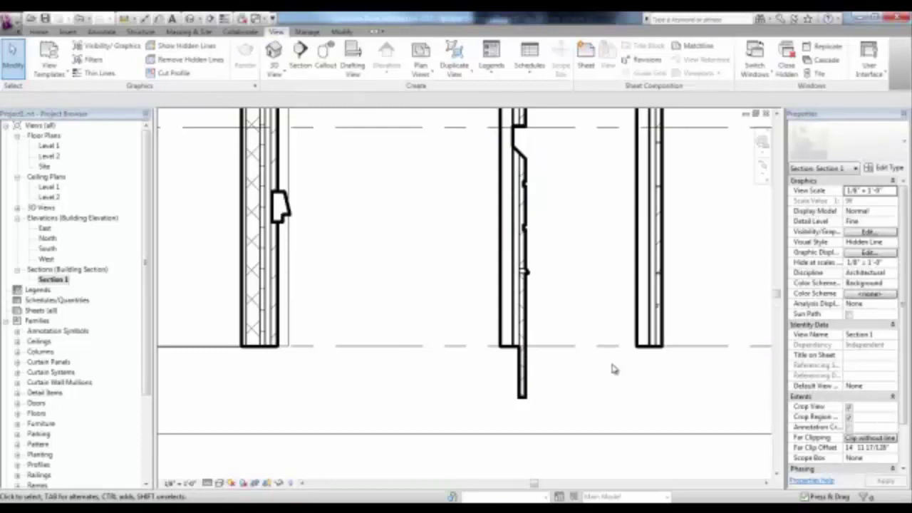
- In the rightmost wall's type structure, unlock the bottom edge of the lowest exterior finish region and accept the change
double_click(640, 332)
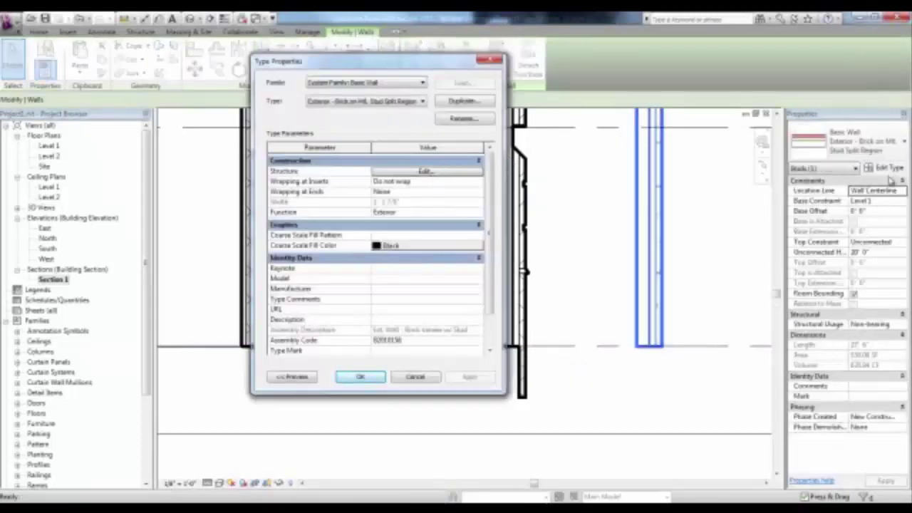
click(447, 176)
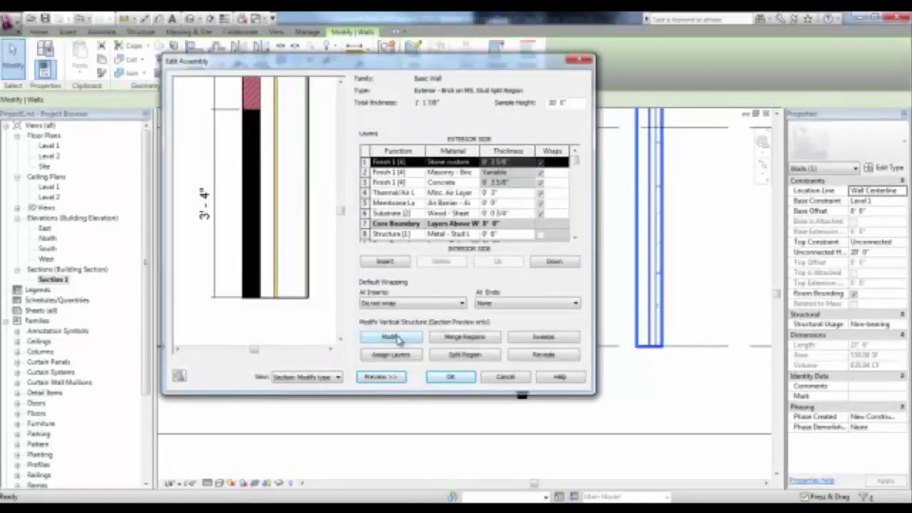
click(392, 337)
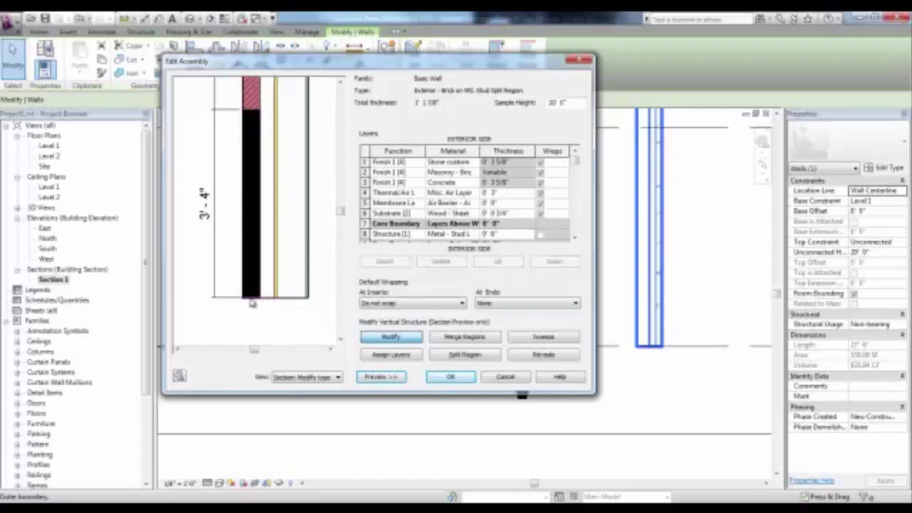
scroll(252, 304, down, 1)
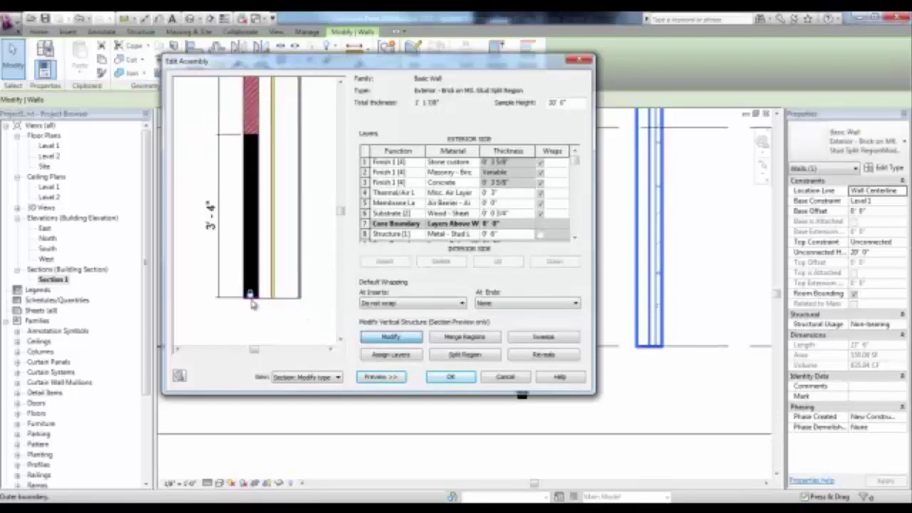
scroll(251, 300, up, 2)
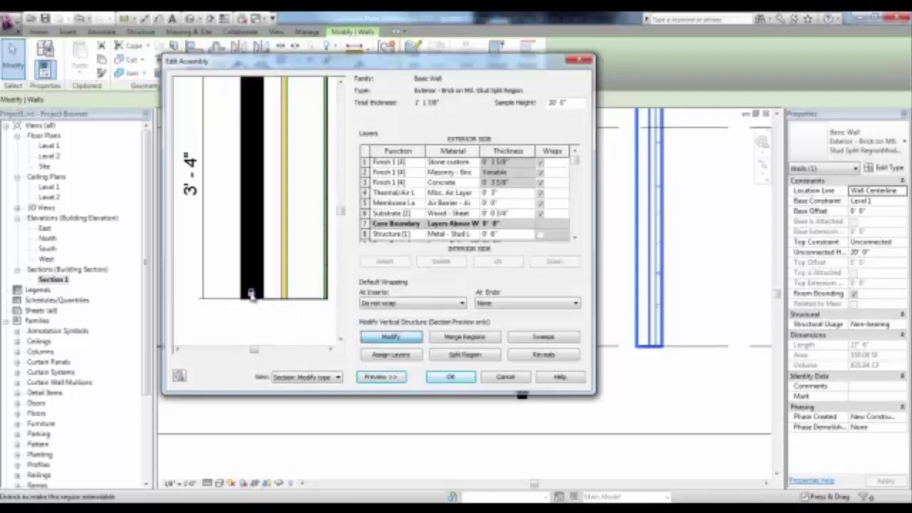
click(250, 293)
click(251, 294)
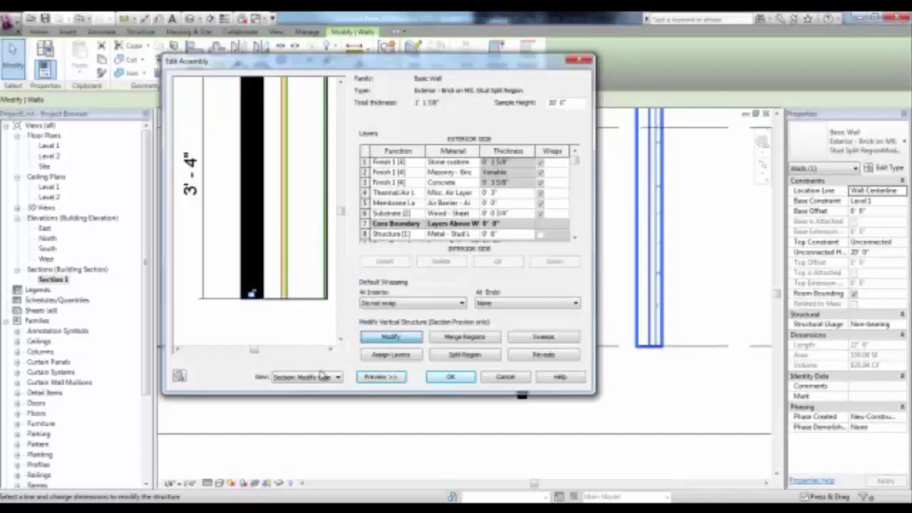
click(451, 384)
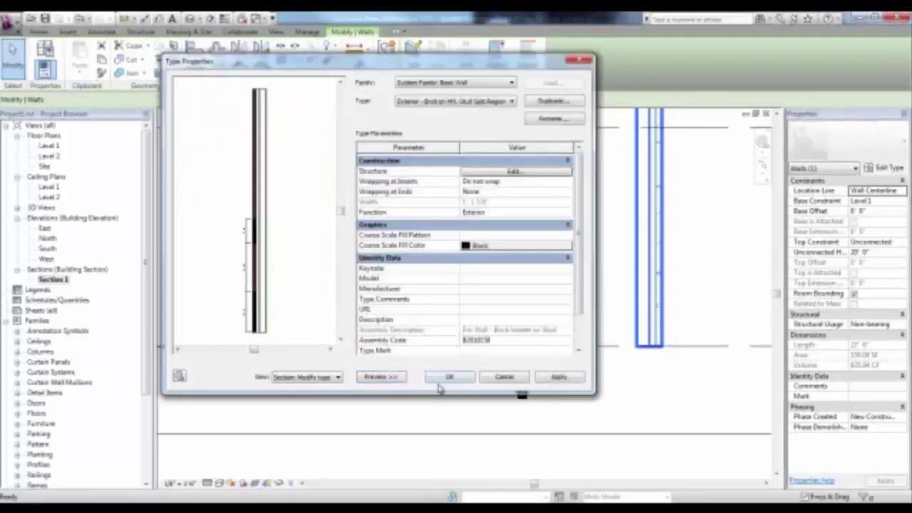
click(448, 379)
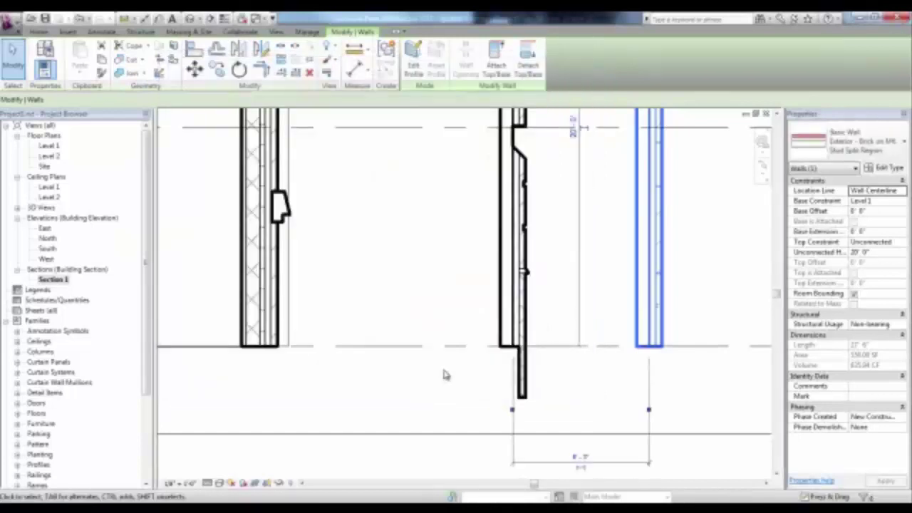
- Stretch the unlocked exterior layer of the rightmost wall to about 1' below Level 1
click(679, 376)
click(663, 349)
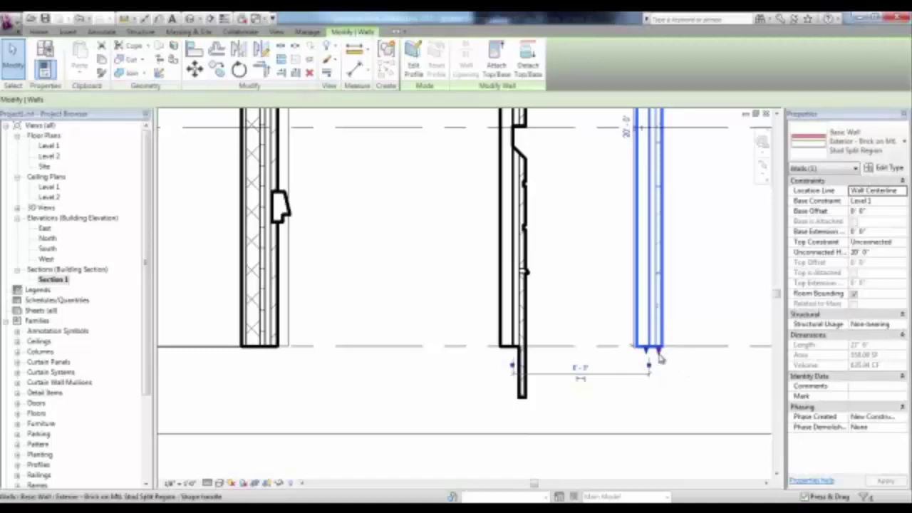
drag(657, 349, 672, 361)
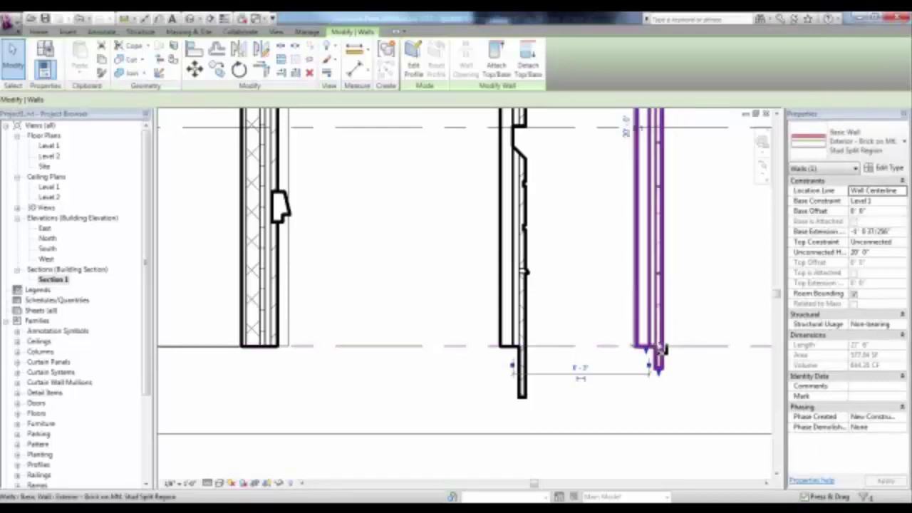
- On the Level 1 floor plan, draw a vertical Interior - 5" Partition (2-hr) wall about 17' long up to the upper exterior wall
double_click(50, 145)
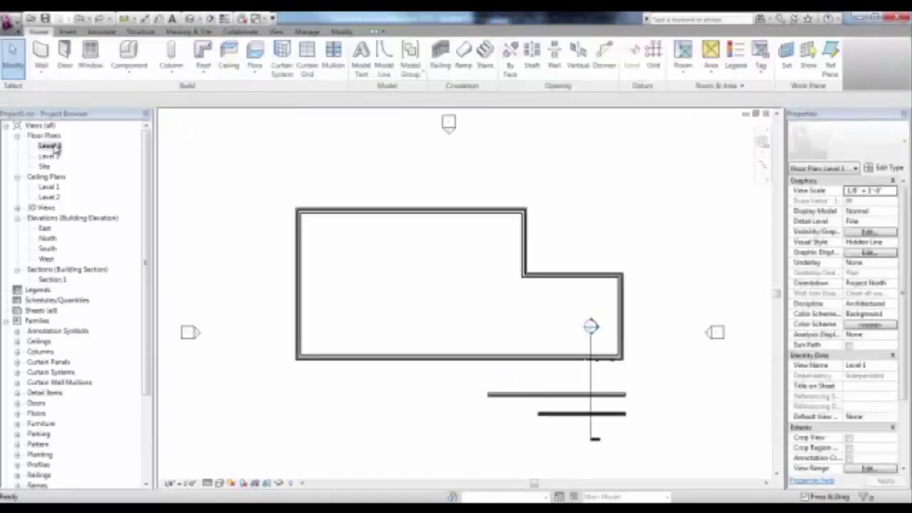
scroll(311, 236, up, 4)
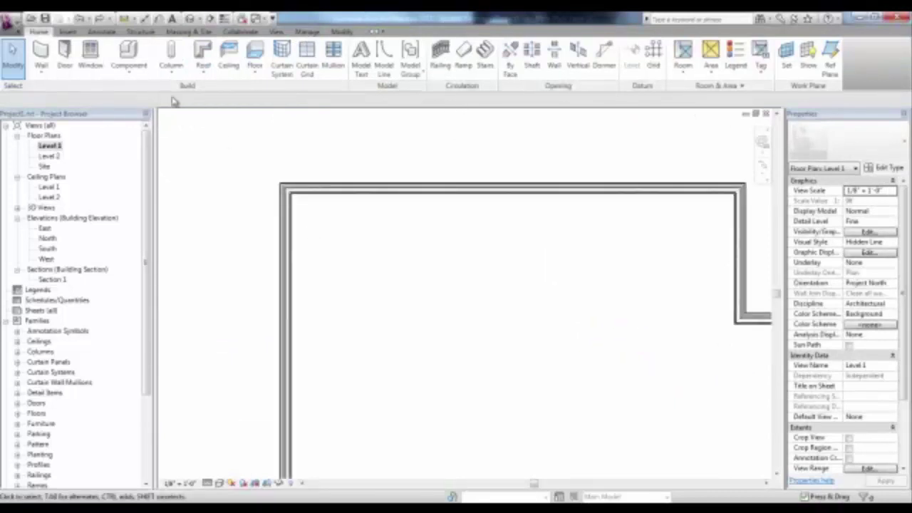
click(40, 53)
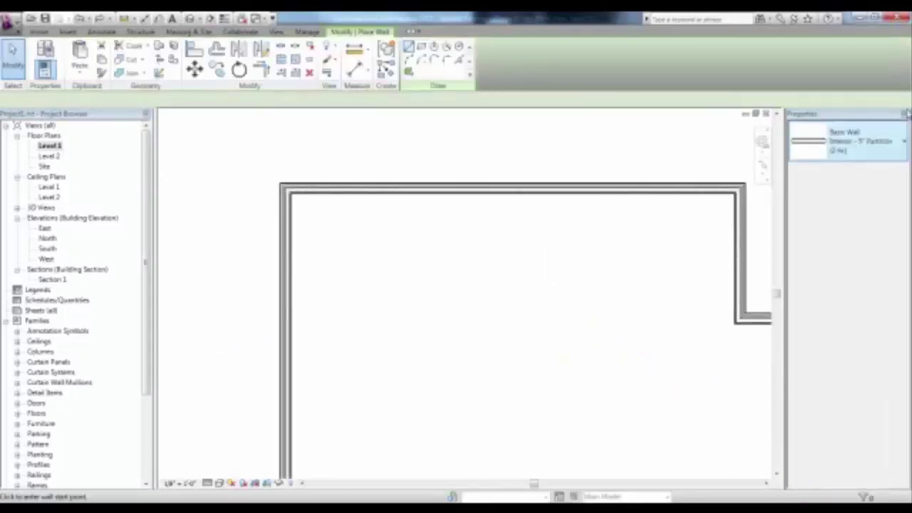
click(900, 141)
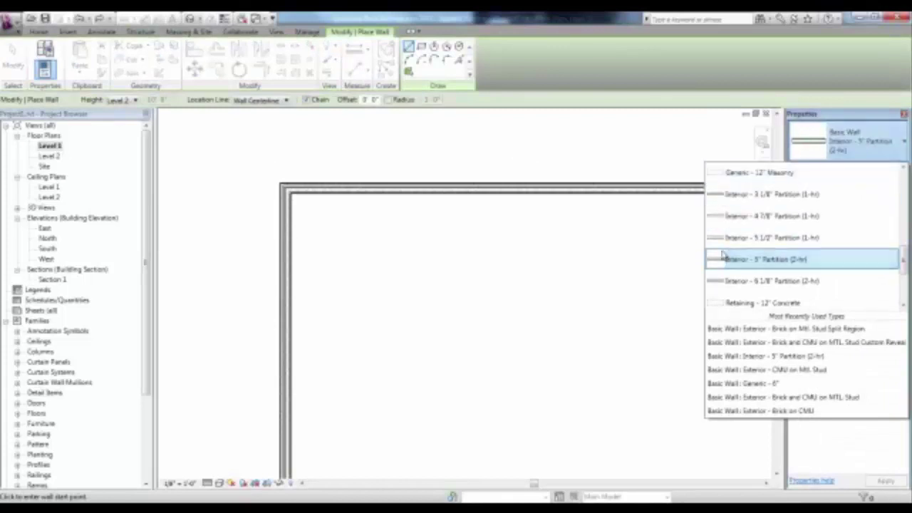
click(776, 261)
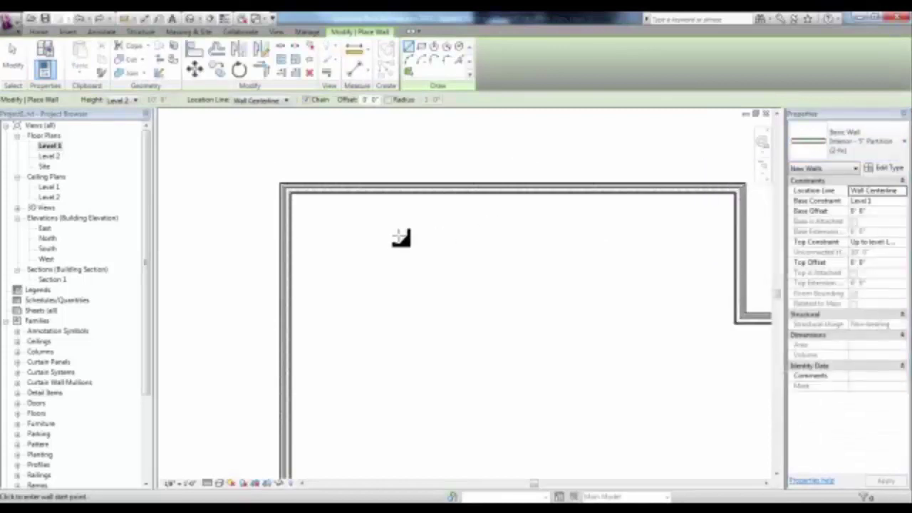
scroll(357, 244, up, 1)
click(395, 335)
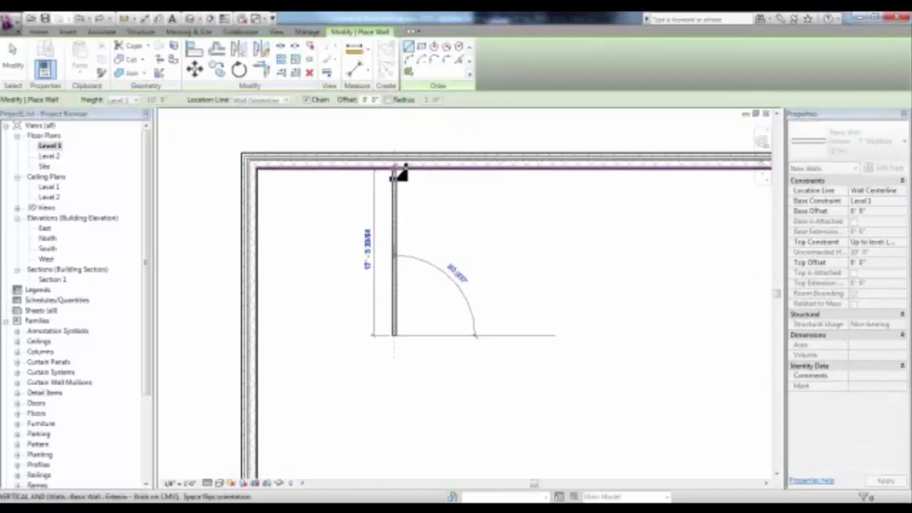
scroll(400, 174, up, 1)
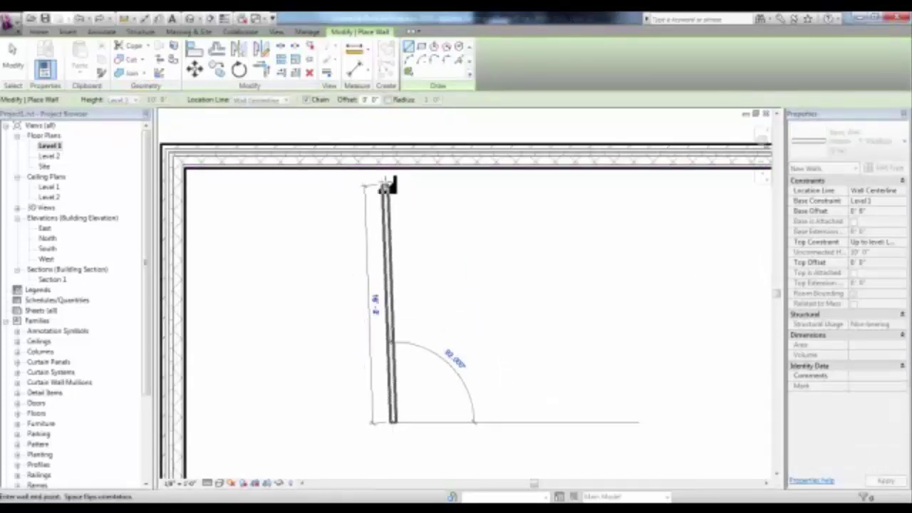
click(401, 163)
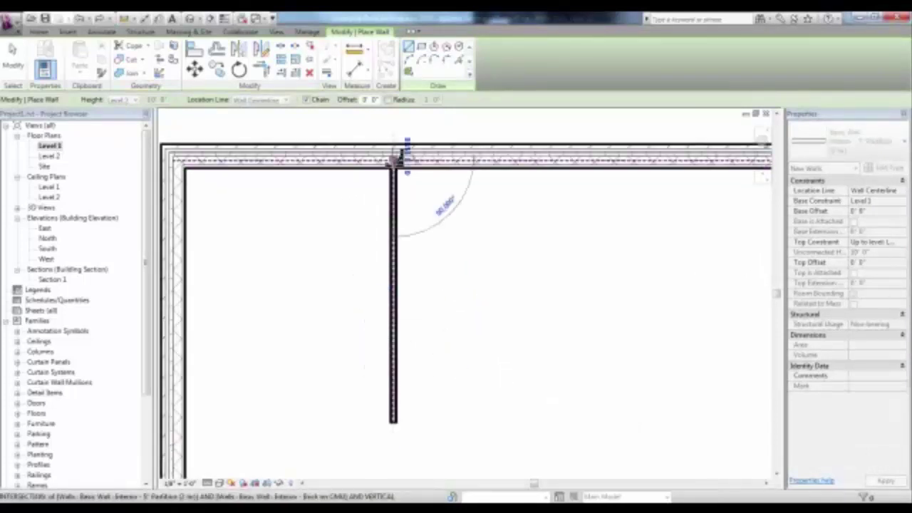
key(Escape)
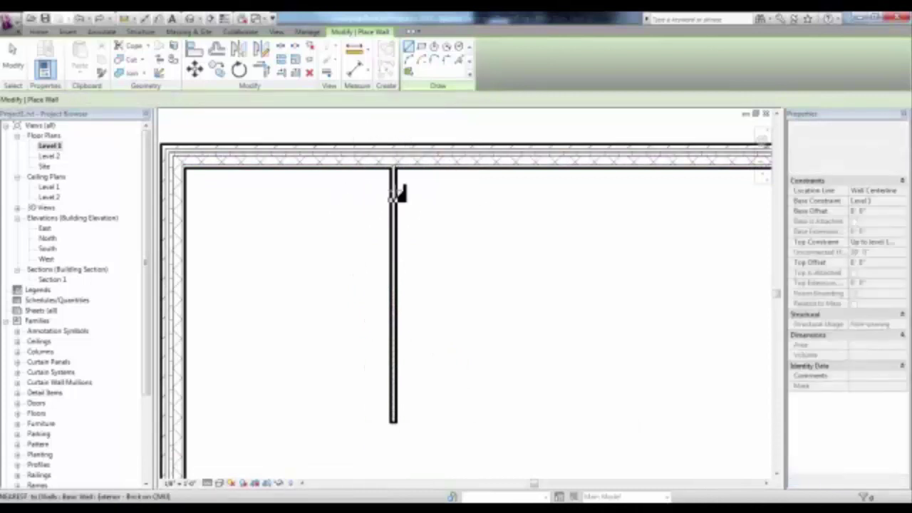
key(Escape)
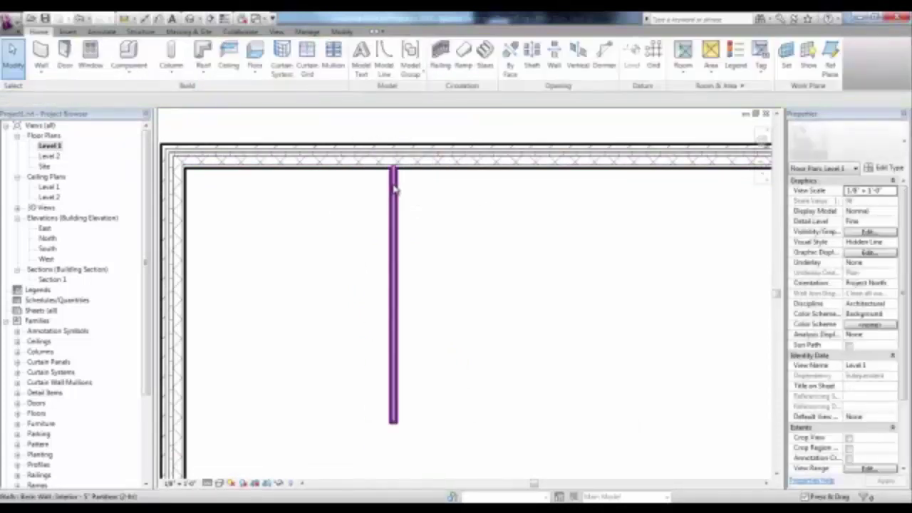
- Shorten the partition to about 14' 2", clear of the upper exterior wall, and bring its end back to that wall's inner face
click(394, 187)
drag(398, 169, 398, 206)
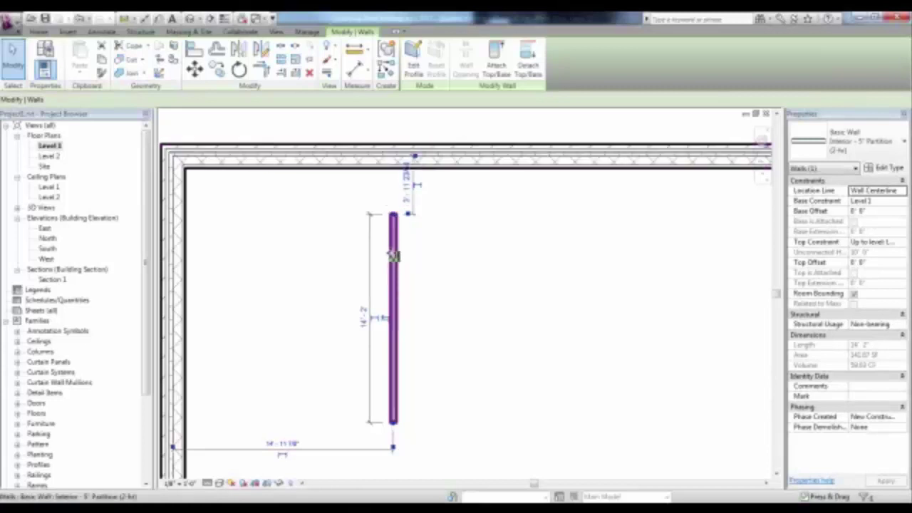
right_click(394, 218)
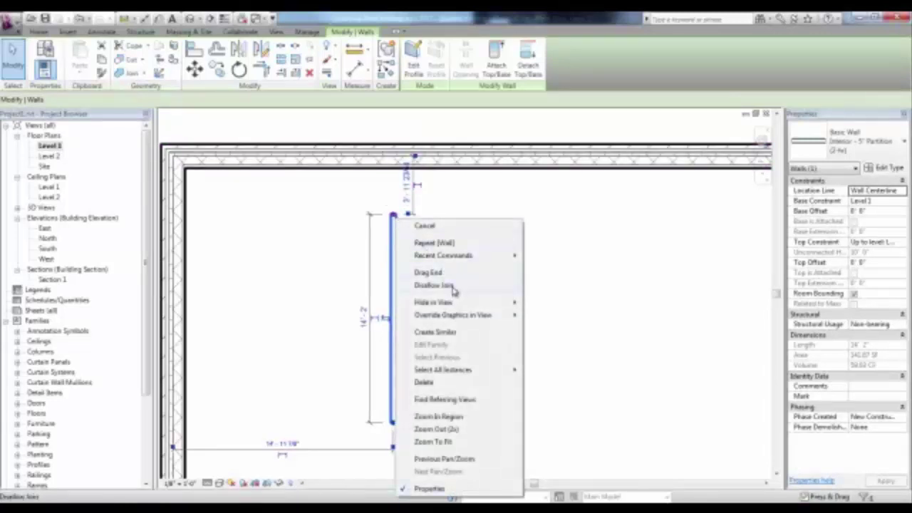
click(428, 272)
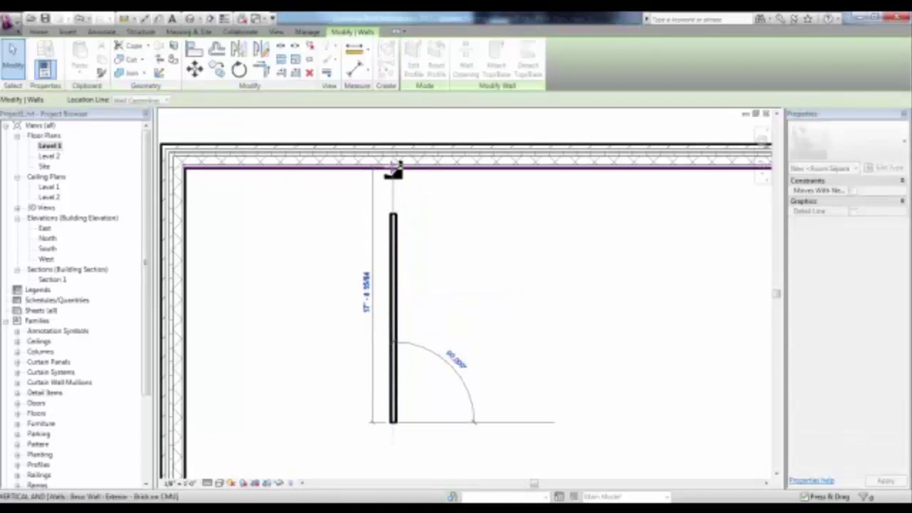
click(394, 170)
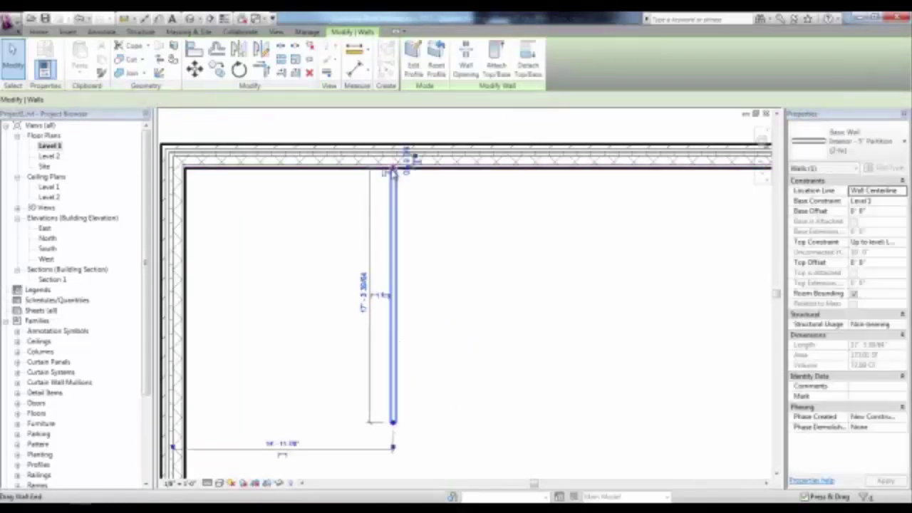
click(413, 188)
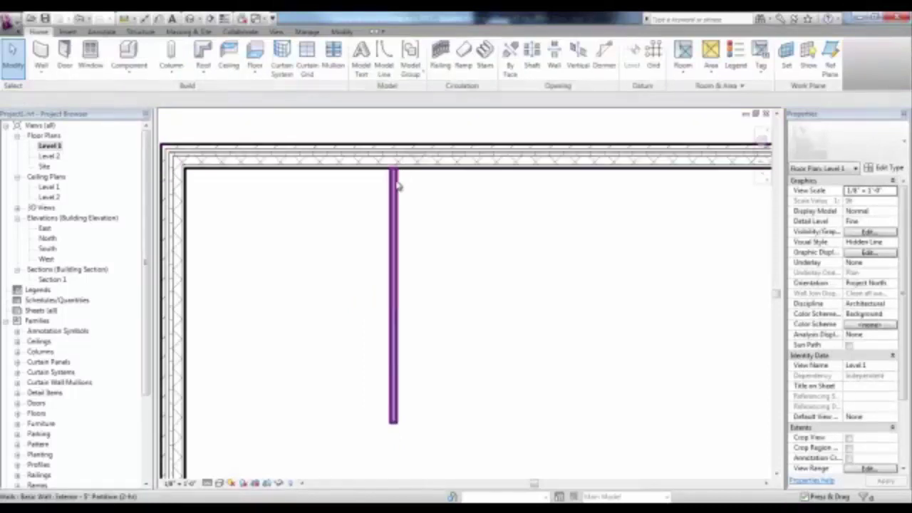
click(398, 185)
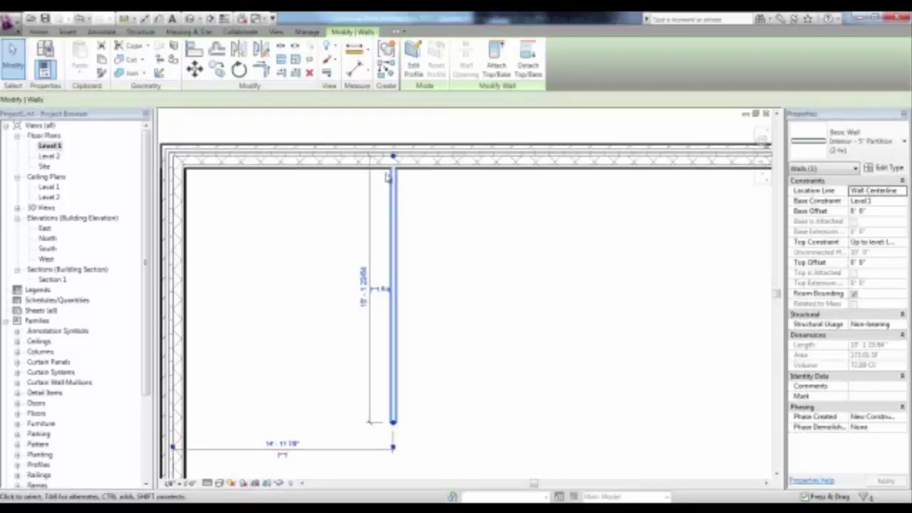
click(461, 196)
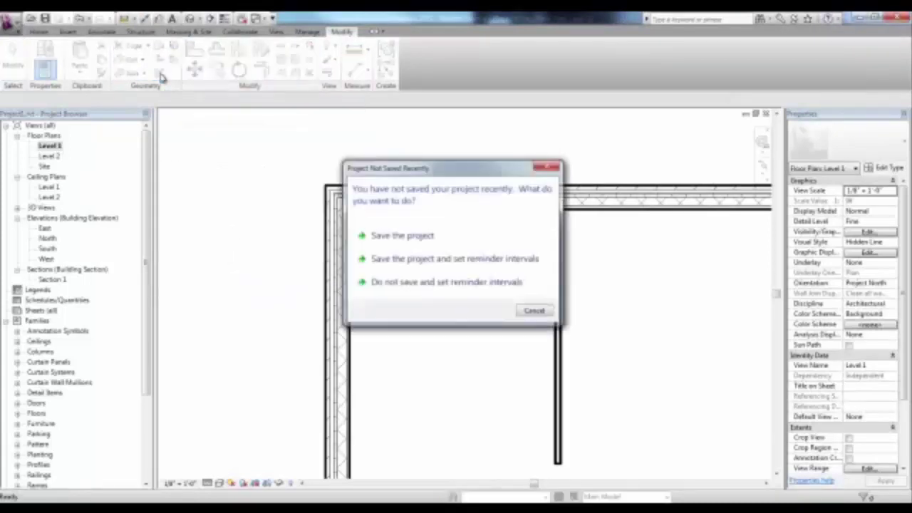
- Save the project and set the wall join at the upper-left exterior corner to Miter
click(455, 241)
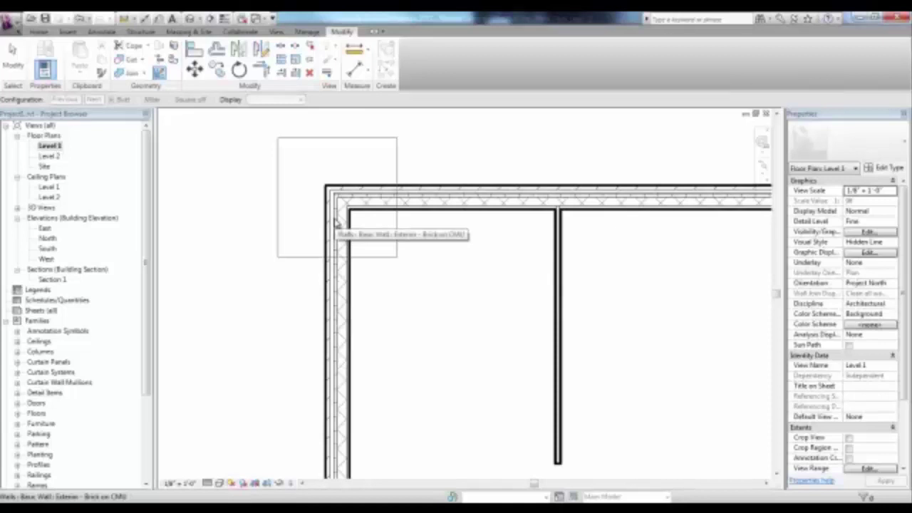
scroll(329, 203, up, 2)
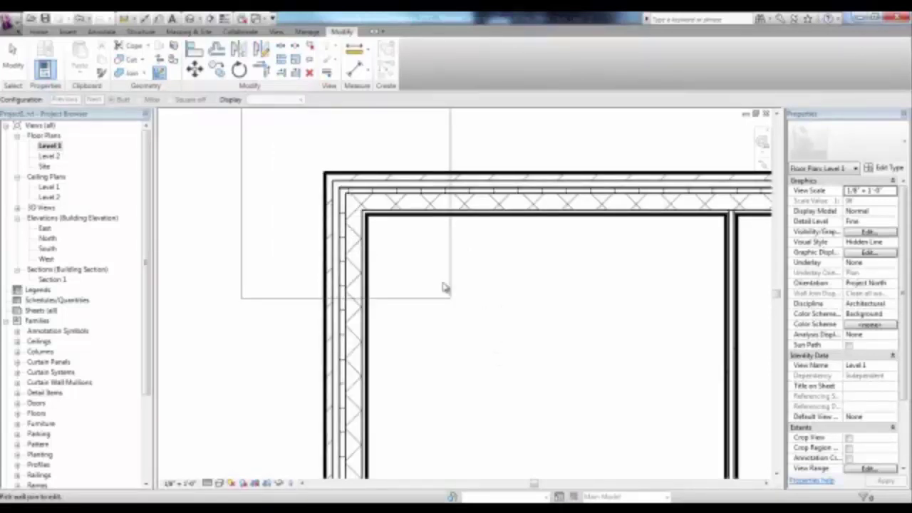
middle_drag(401, 250, 391, 318)
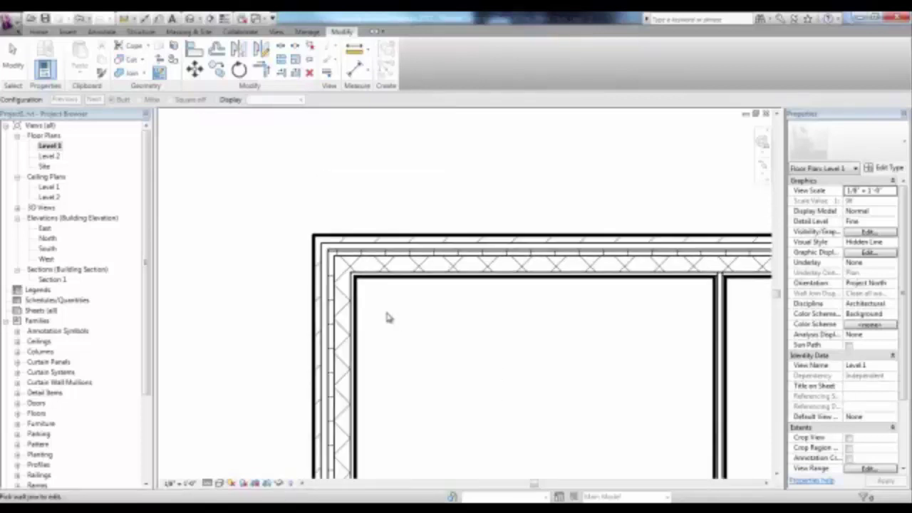
click(347, 226)
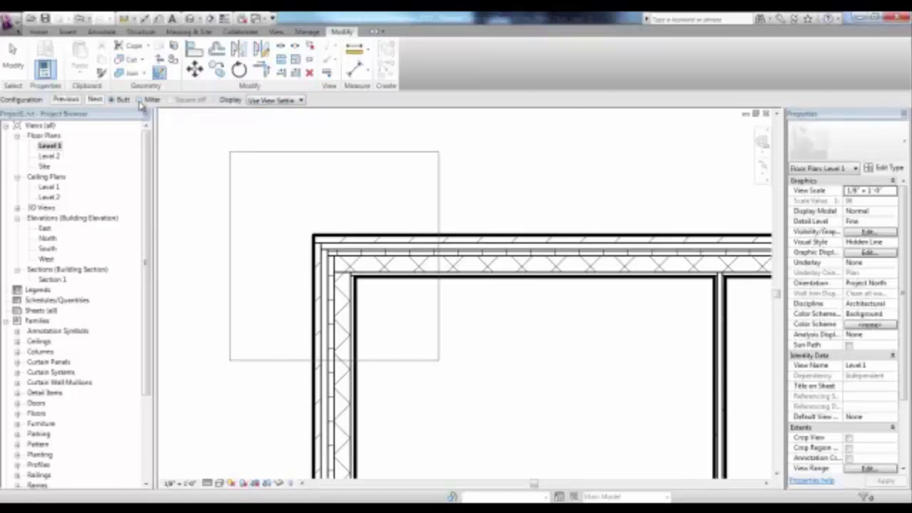
click(140, 100)
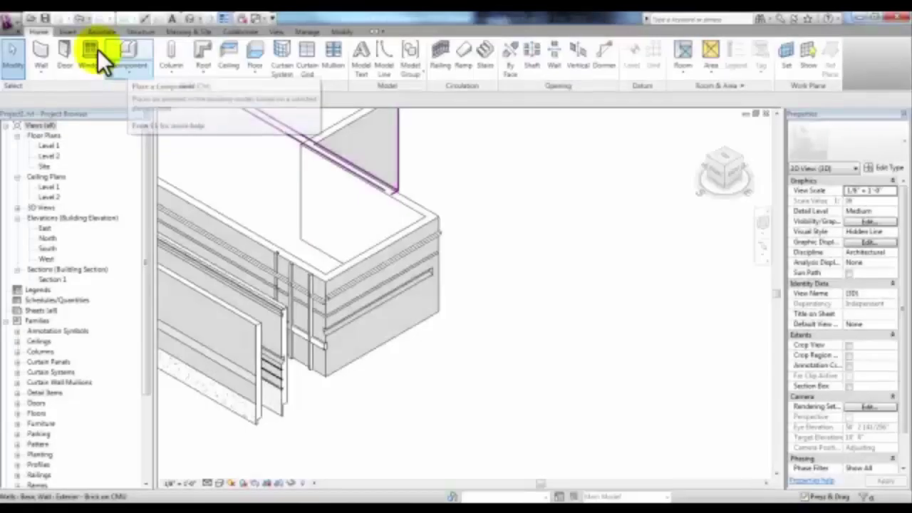
- Start a new in-place model in the Walls category and name it In Place Wall
click(139, 62)
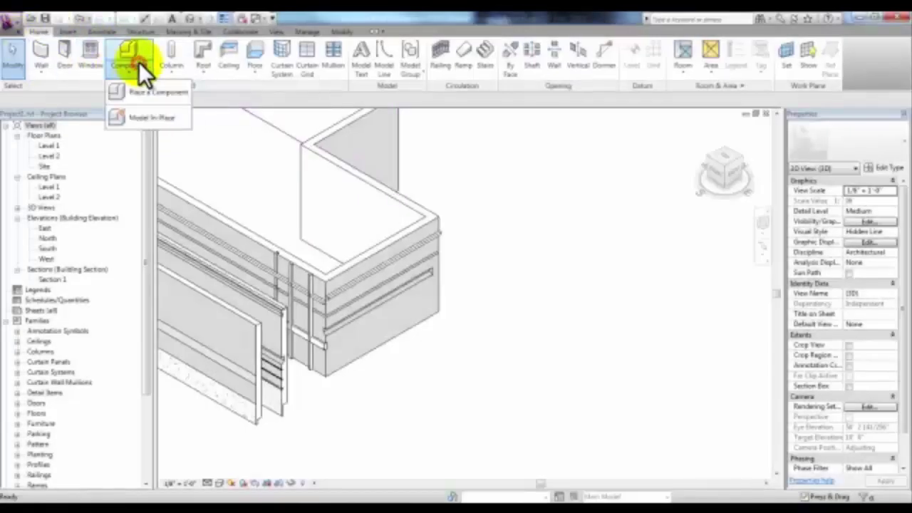
click(140, 119)
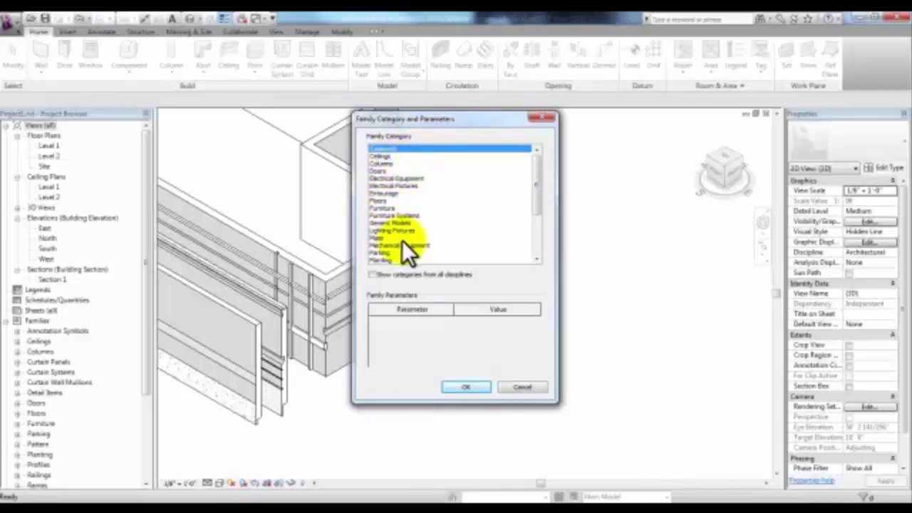
drag(535, 188, 535, 233)
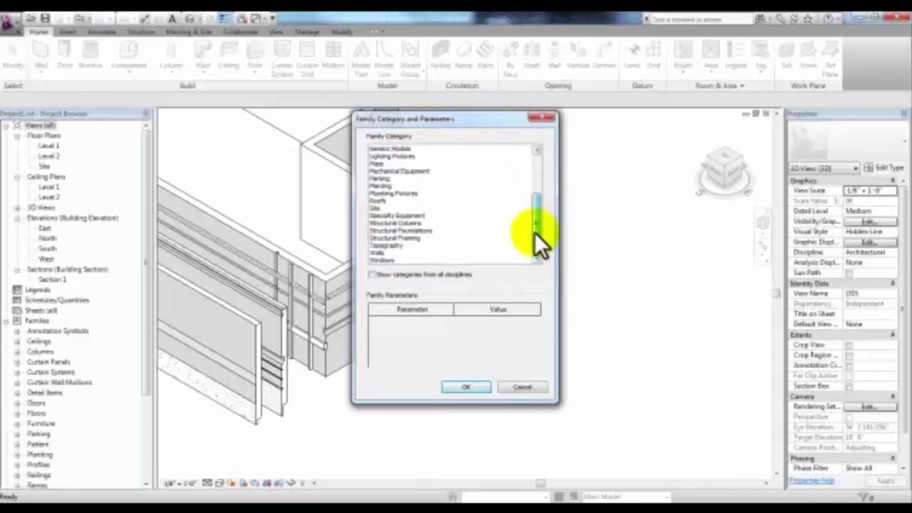
click(374, 253)
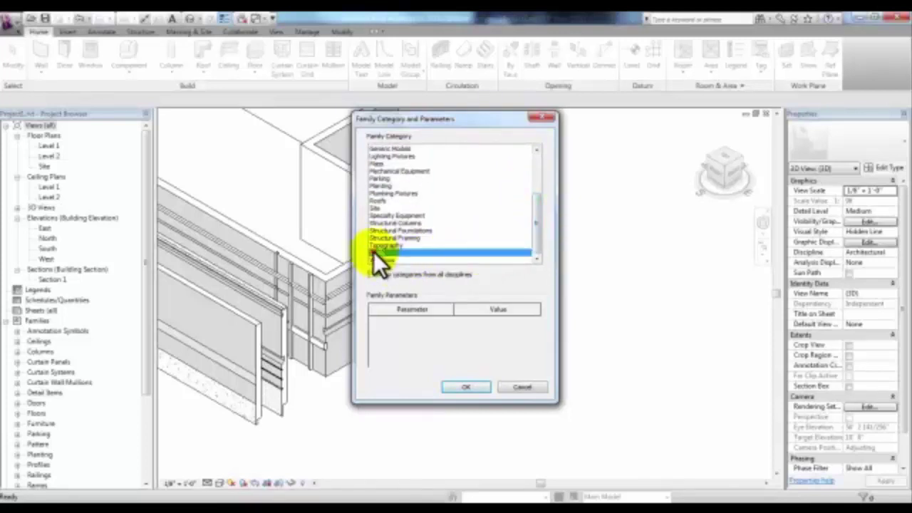
click(451, 391)
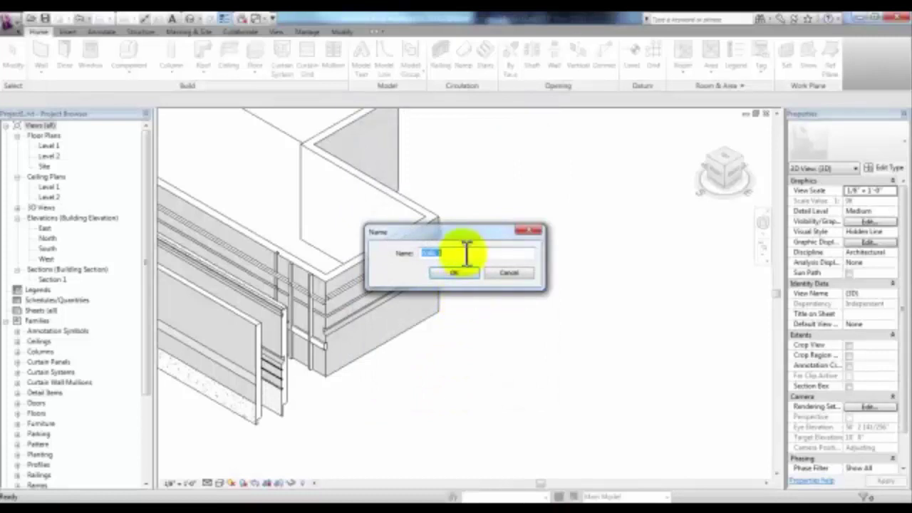
key(BackSpace)
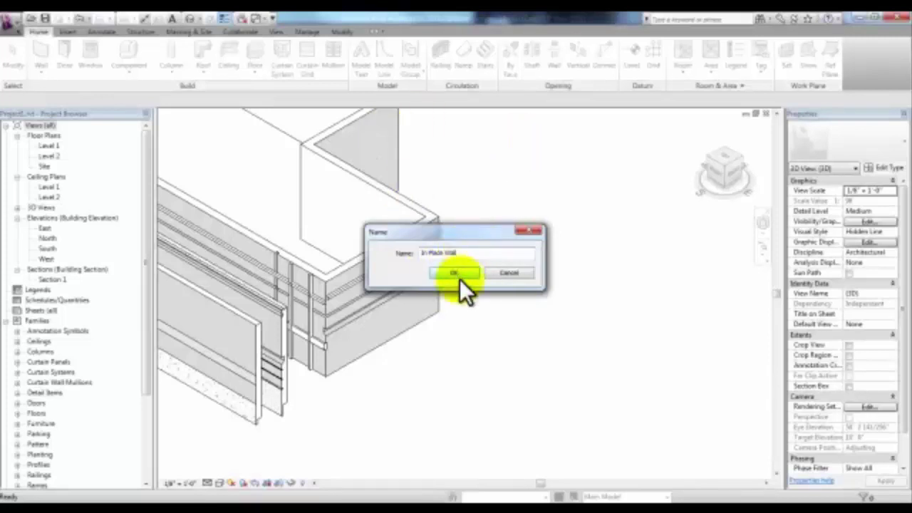
click(460, 279)
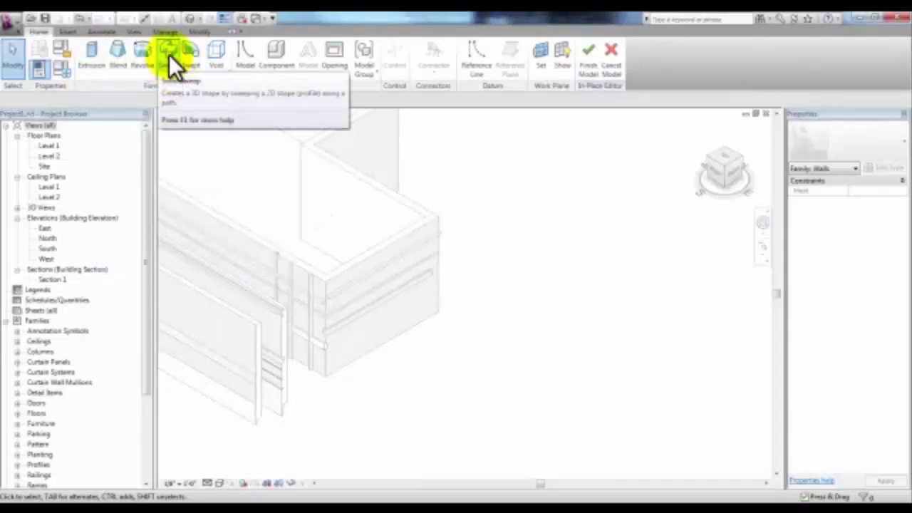
- Start a sweep and sketch its path as a single straight line about 41' 6" long beside the building
click(169, 66)
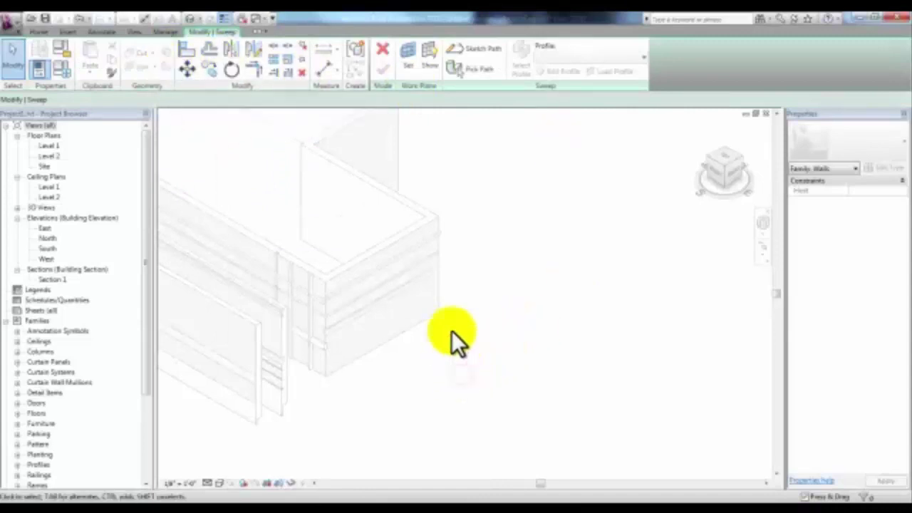
click(483, 49)
click(484, 47)
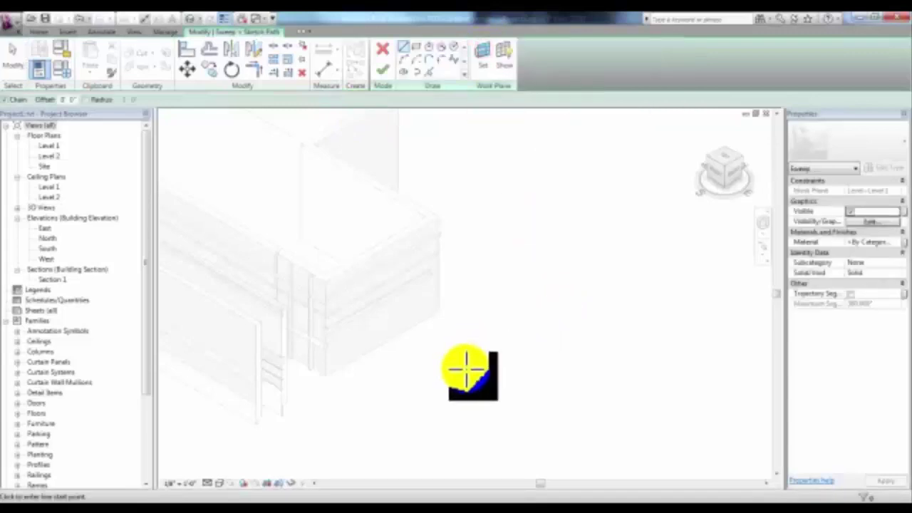
click(462, 368)
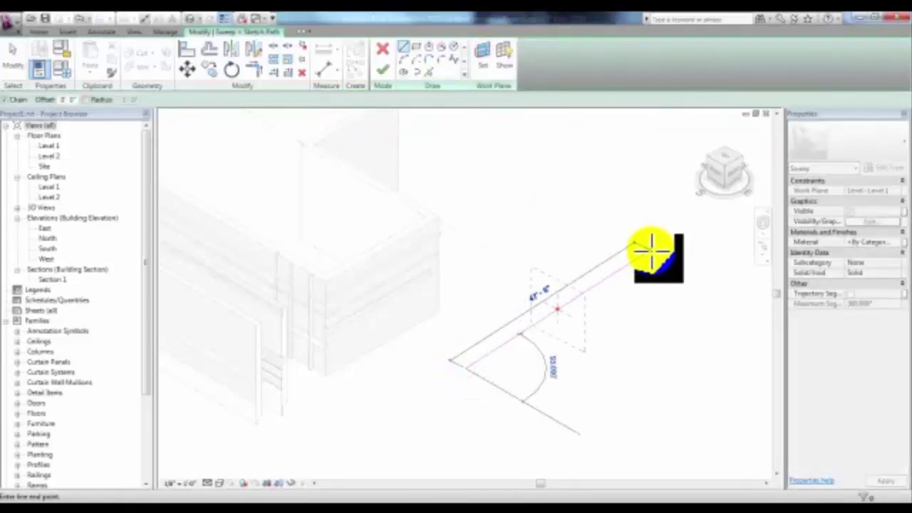
click(650, 251)
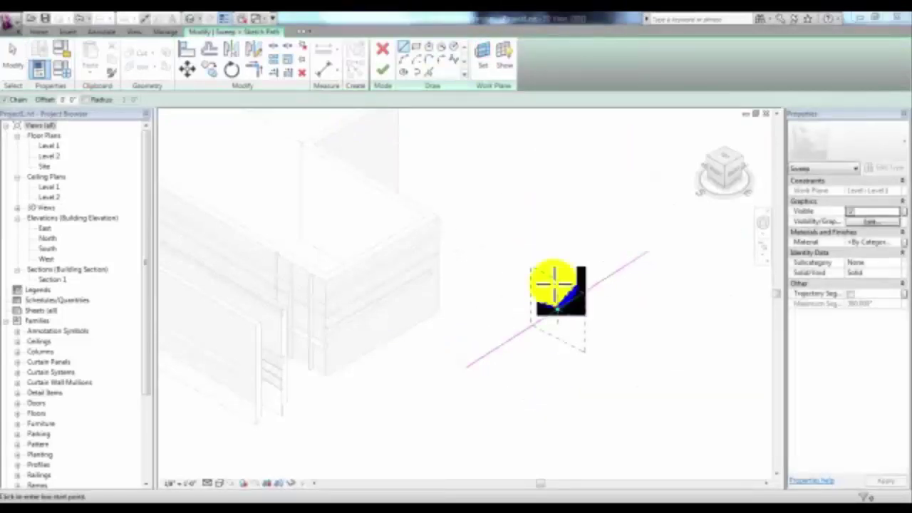
click(380, 71)
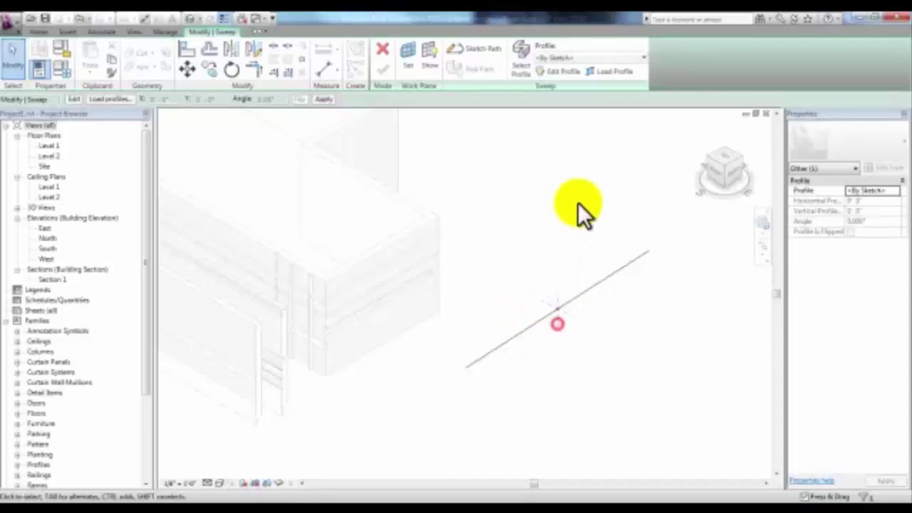
- Sketch a closed sweep profile about 8' tall at the path's midpoint, vertical on one side and tapering from a wider base to a narrow top
click(561, 72)
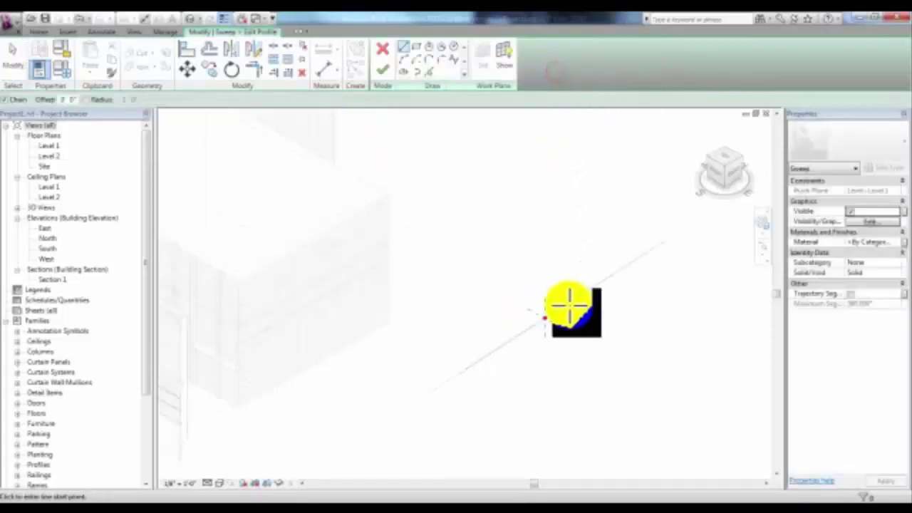
middle_drag(563, 305, 514, 326)
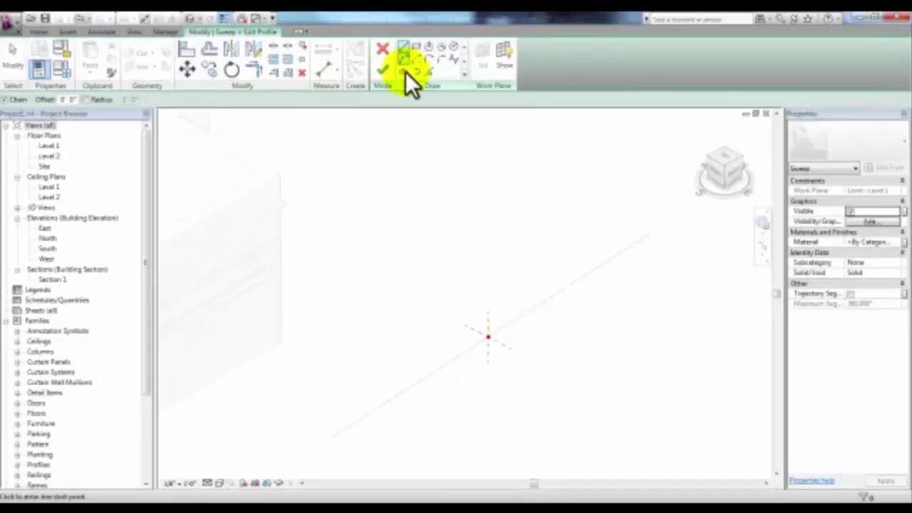
click(488, 337)
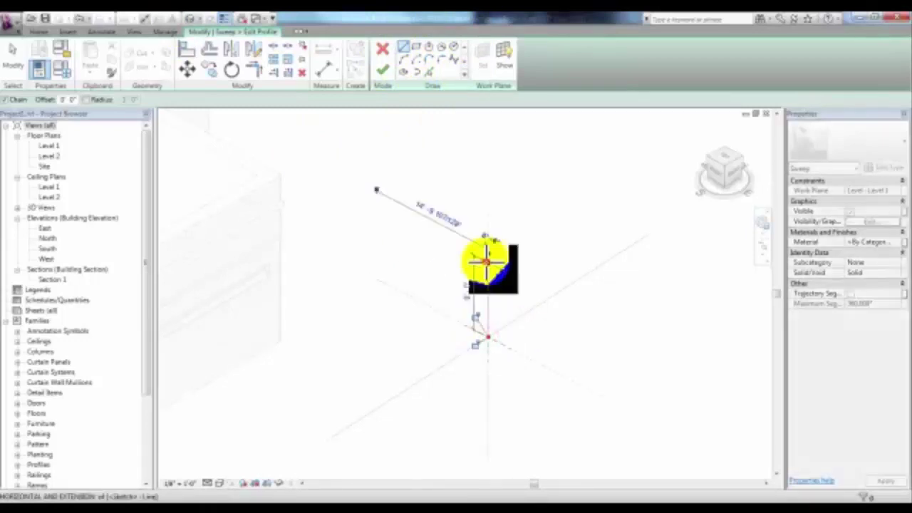
click(493, 261)
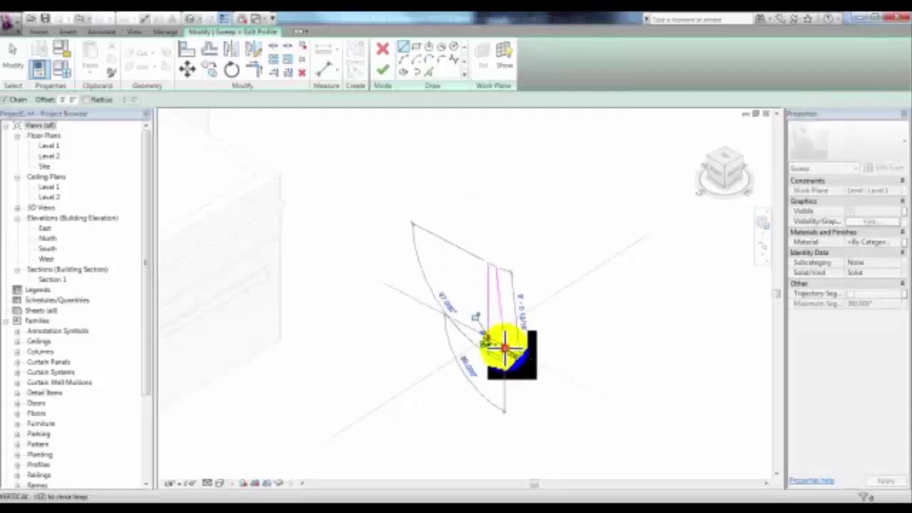
click(495, 340)
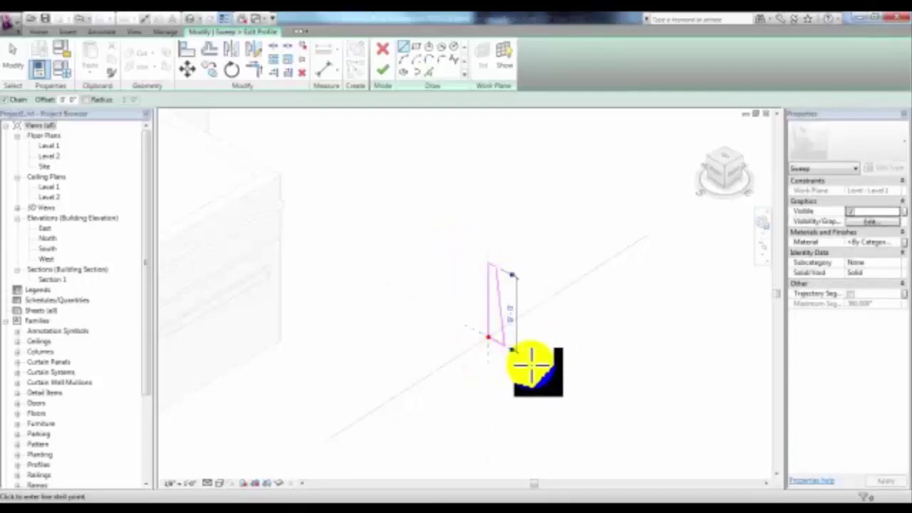
click(385, 72)
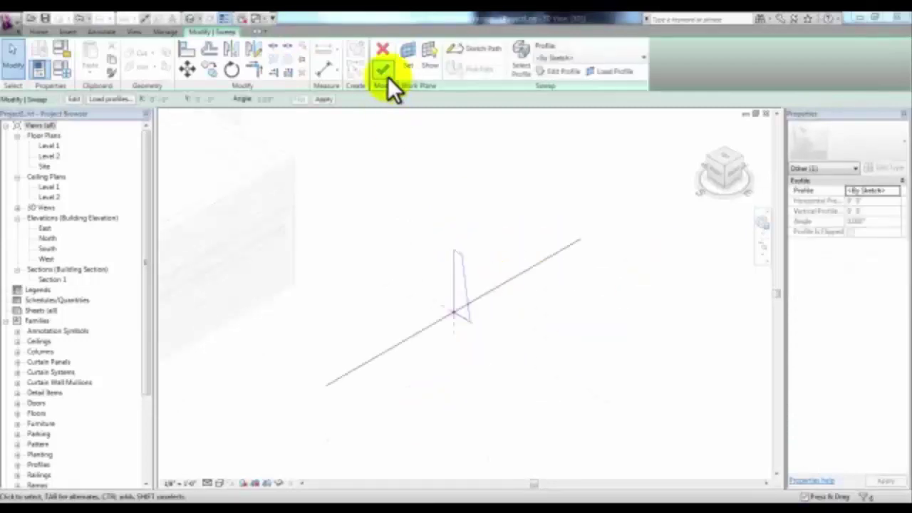
- Finish the sweep and complete the in-place wall model
click(380, 71)
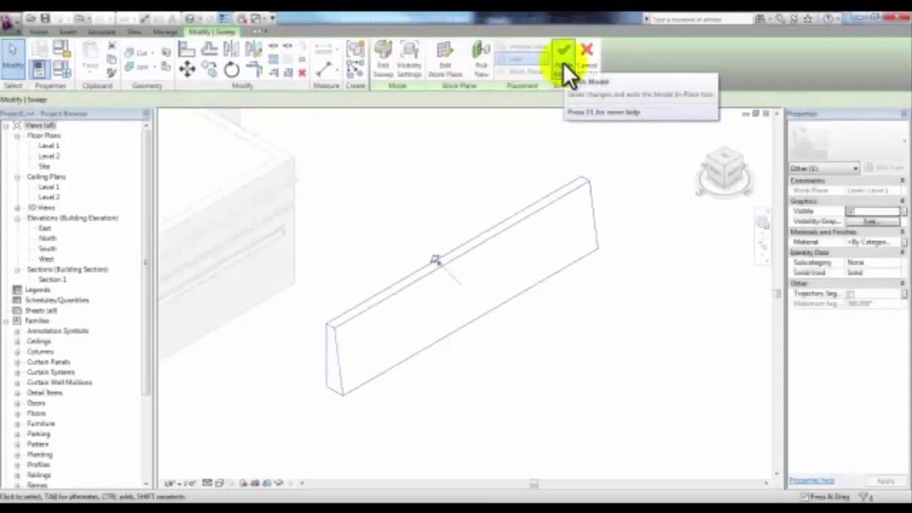
shift+middle_drag(442, 164, 378, 218)
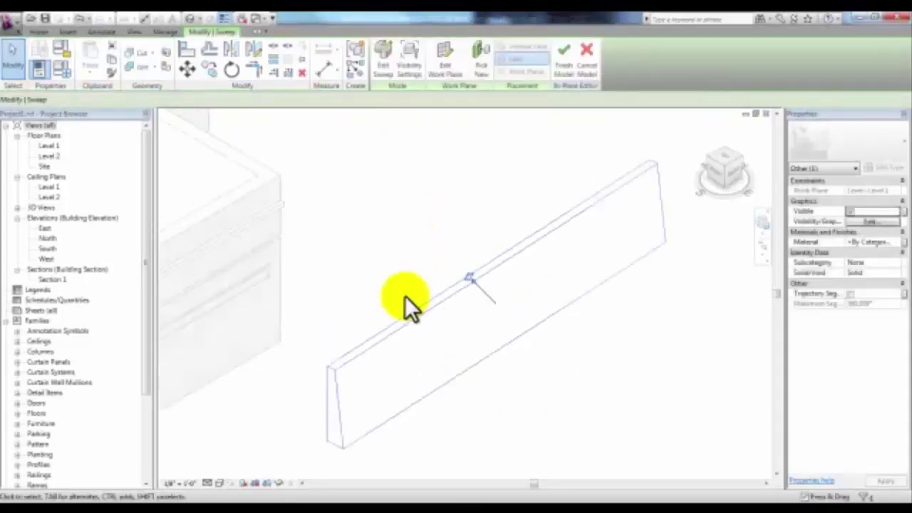
click(564, 57)
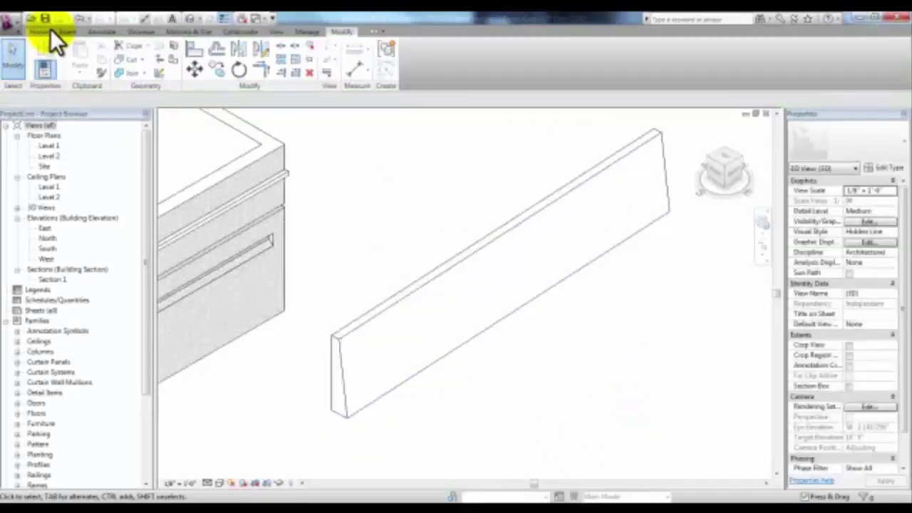
- Place a Single-Flush 36" x 84" door near the front end of the tapered in-place wall
click(53, 63)
click(66, 59)
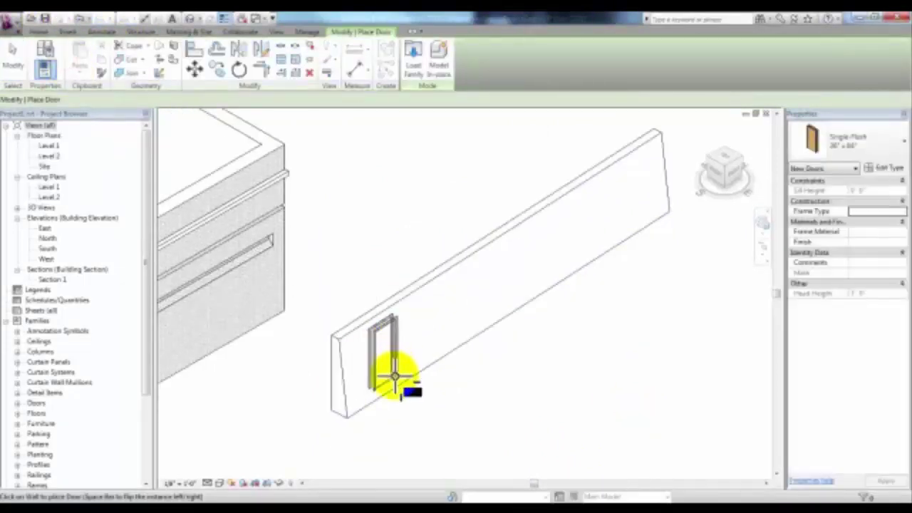
click(398, 377)
key(Escape)
key(Escape)
- Place a fixed 36" x 48" window in the tapered in-place wall, just beside the door
click(89, 60)
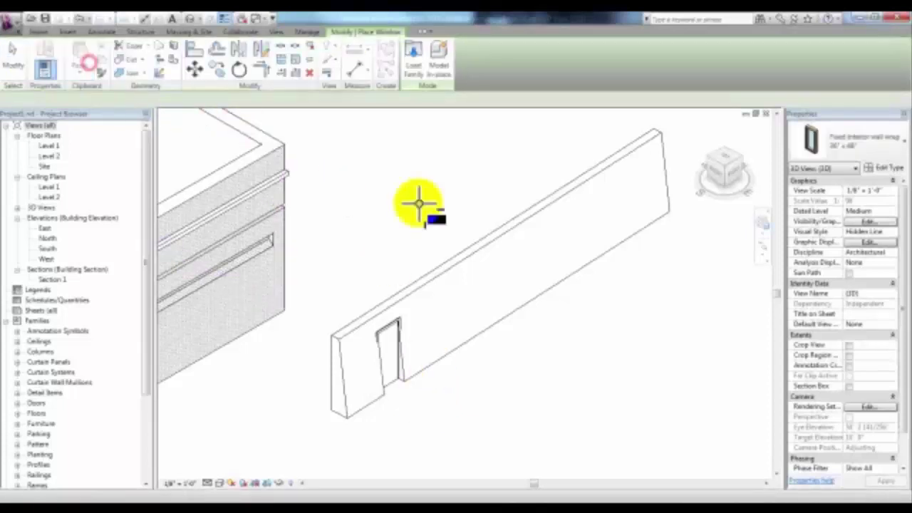
click(534, 383)
key(Escape)
key(Escape)
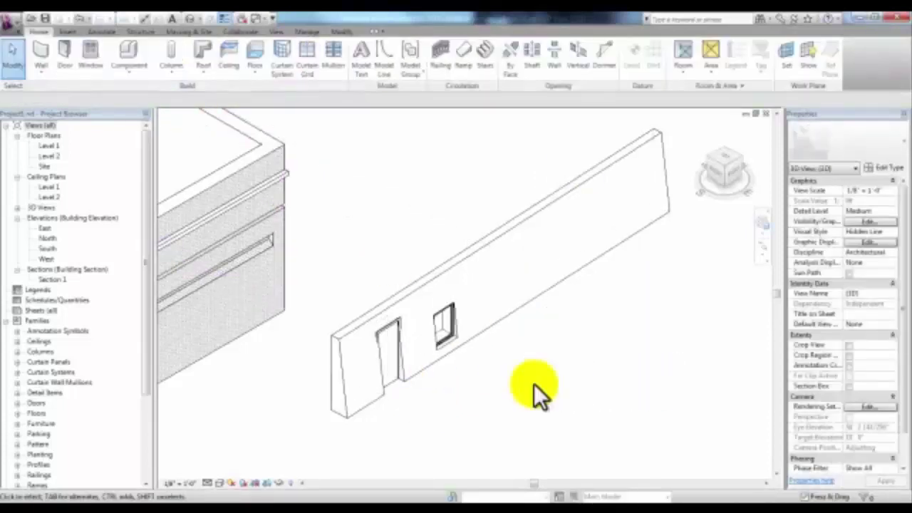
- Edit the tapered wall in place, assign the Concrete material to its sweep, and finish the model
click(493, 321)
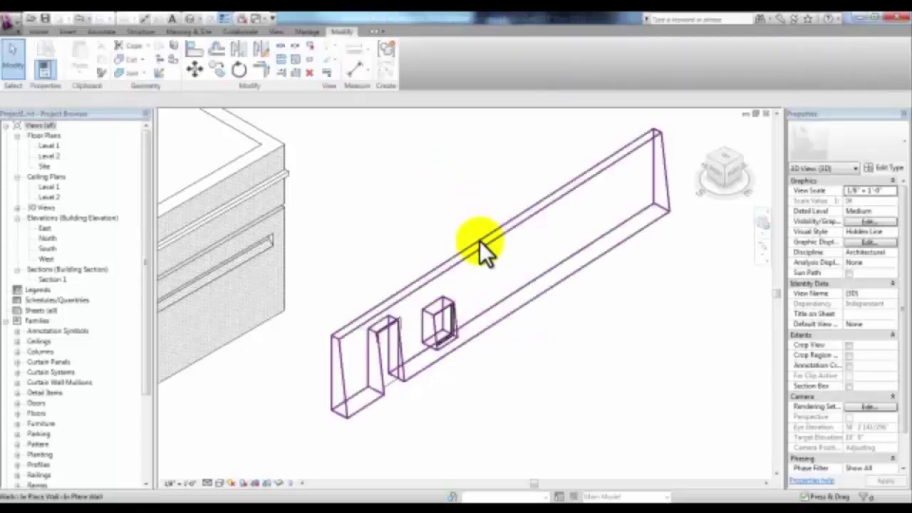
click(480, 241)
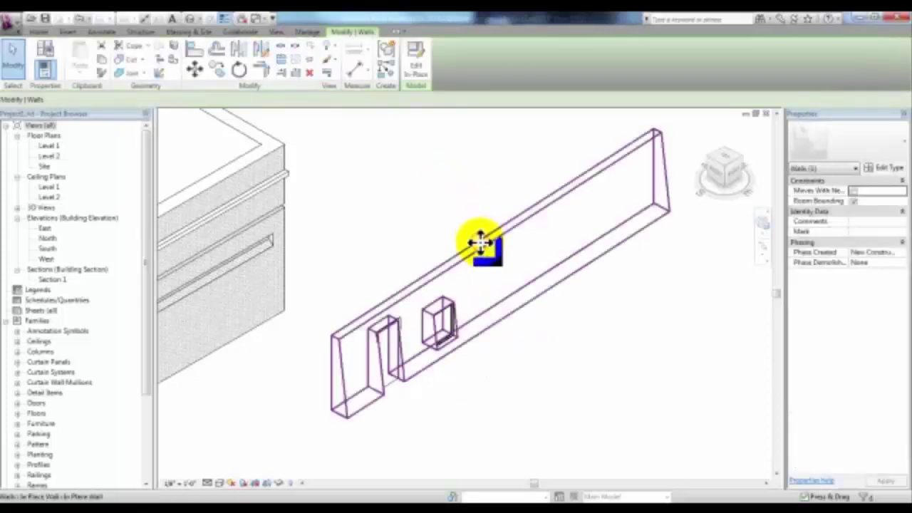
click(420, 67)
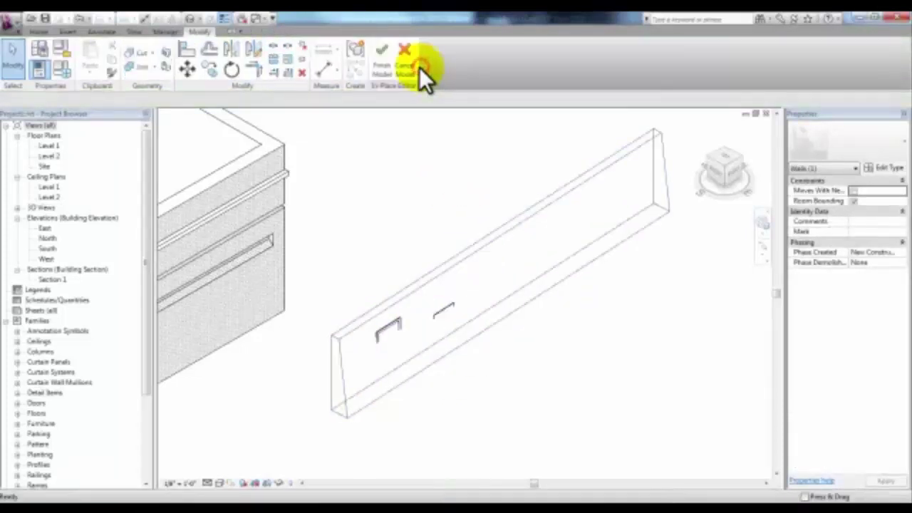
click(480, 245)
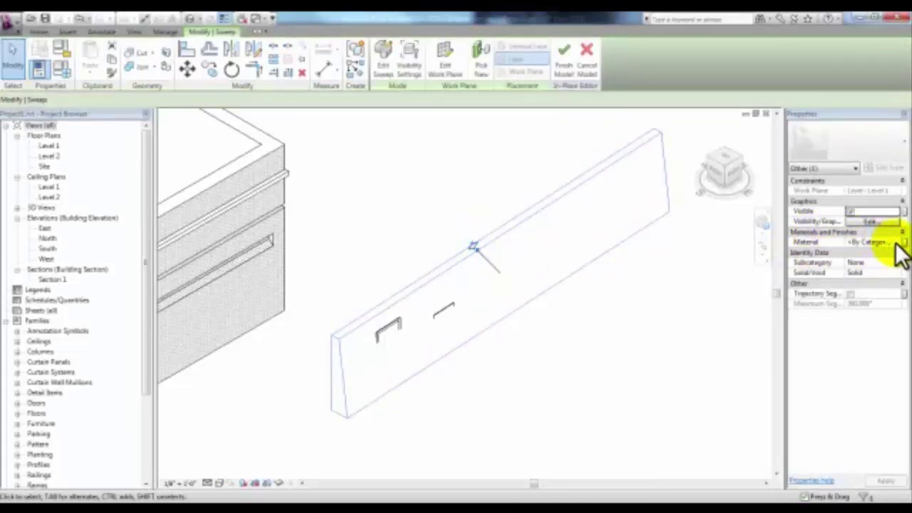
click(896, 242)
click(896, 242)
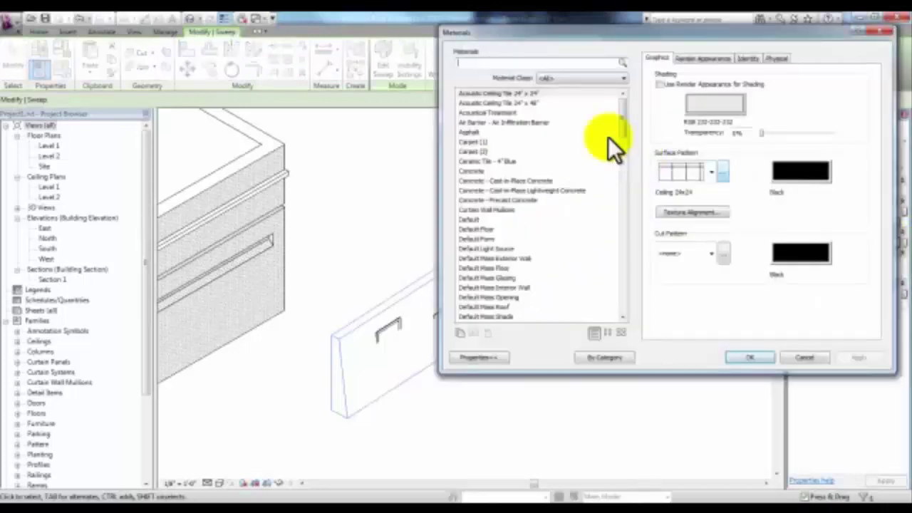
click(476, 171)
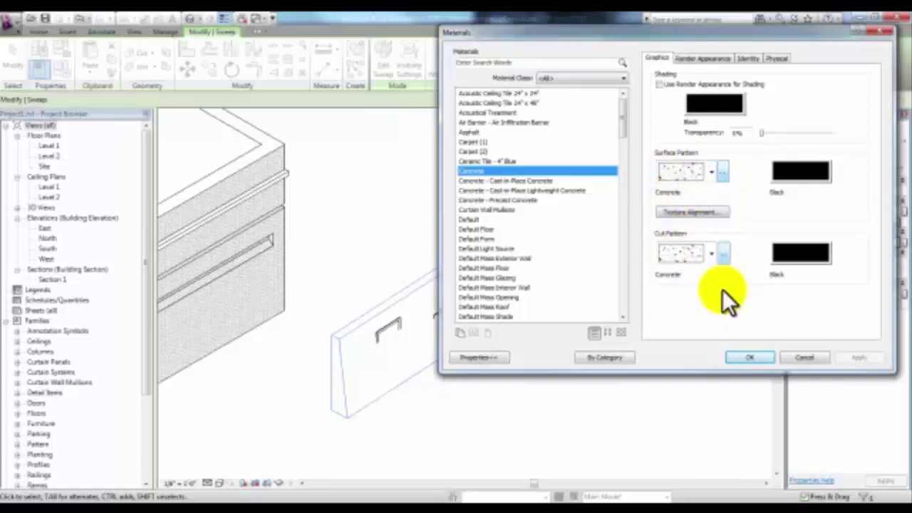
click(751, 351)
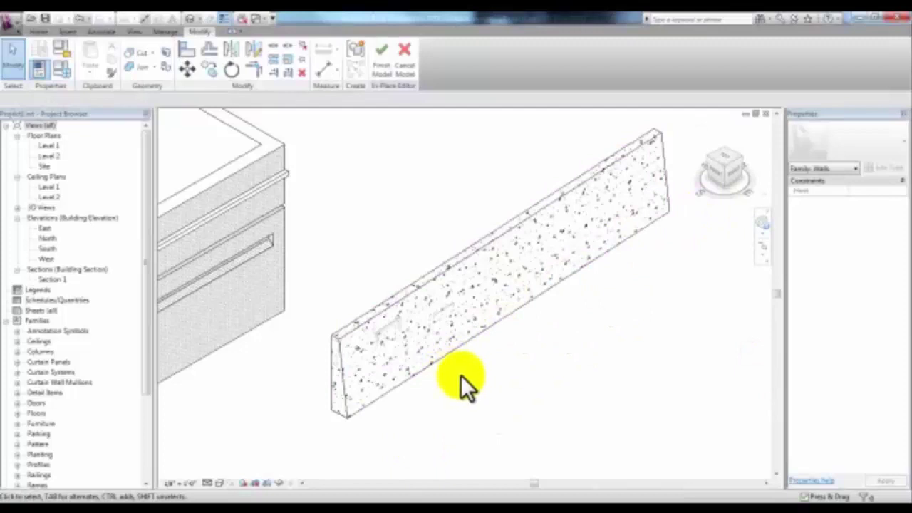
click(382, 60)
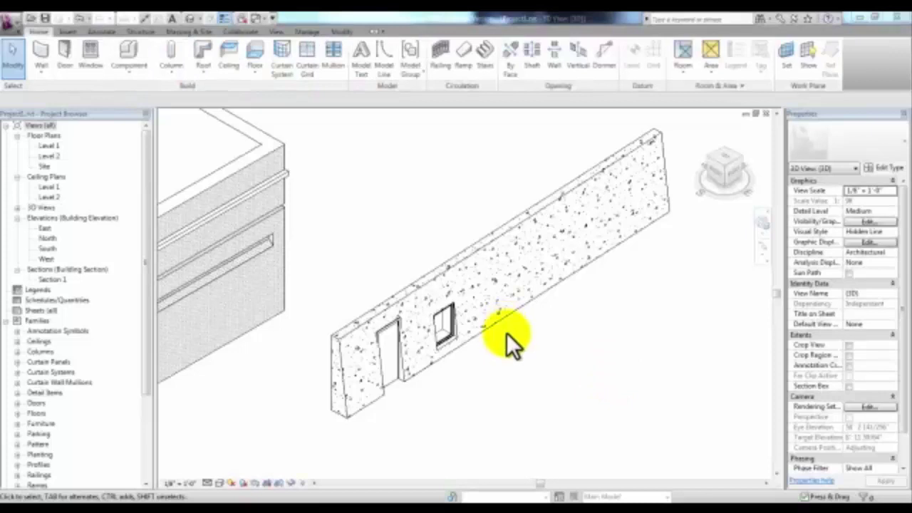
- Open the type properties of the Exterior - Brick on CMU wall beside the building's inner corner and switch its family to Stacked Wall
scroll(385, 236, down, 3)
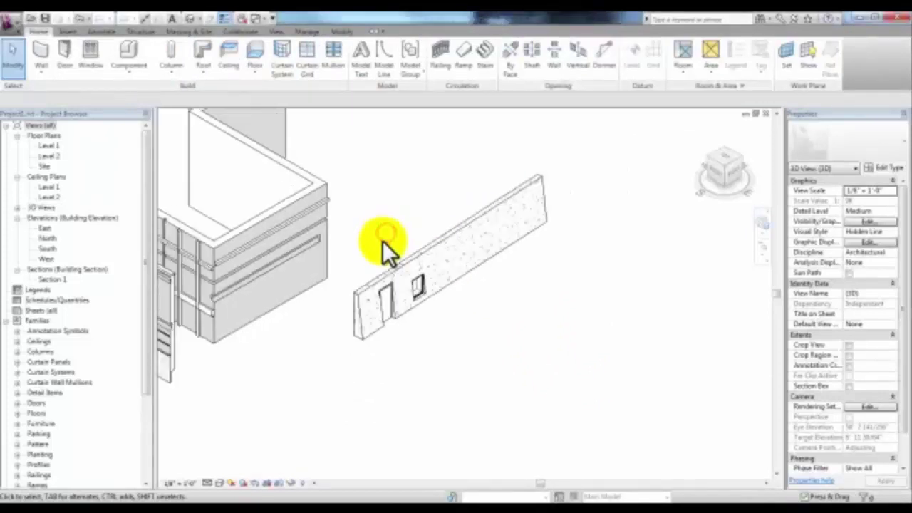
shift+middle_drag(560, 262, 387, 258)
scroll(464, 320, up, 4)
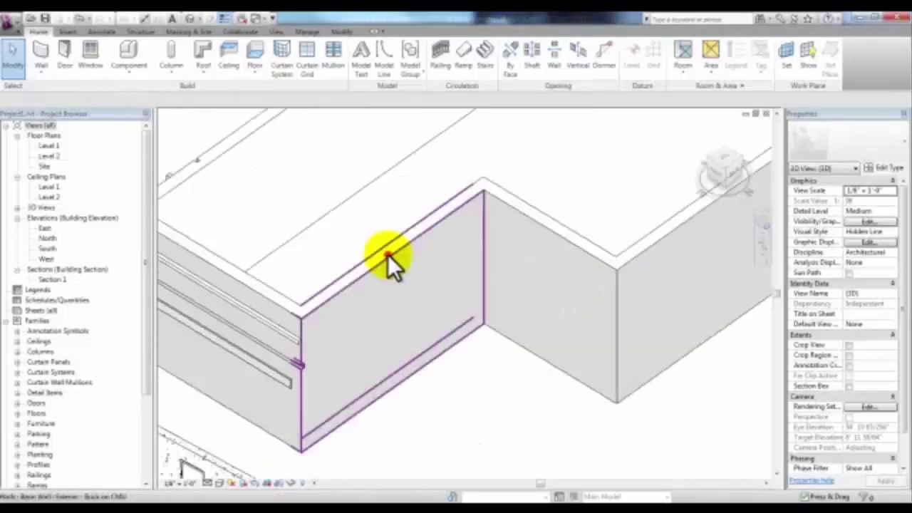
click(388, 256)
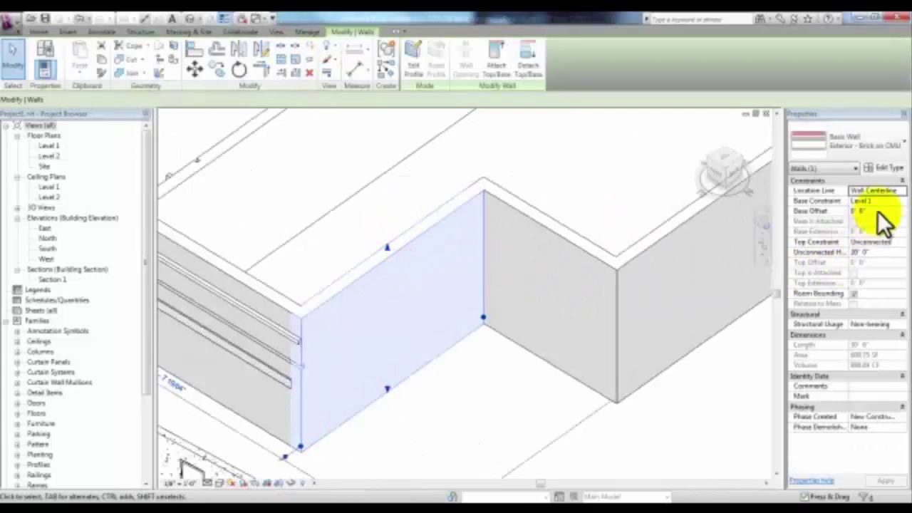
click(887, 169)
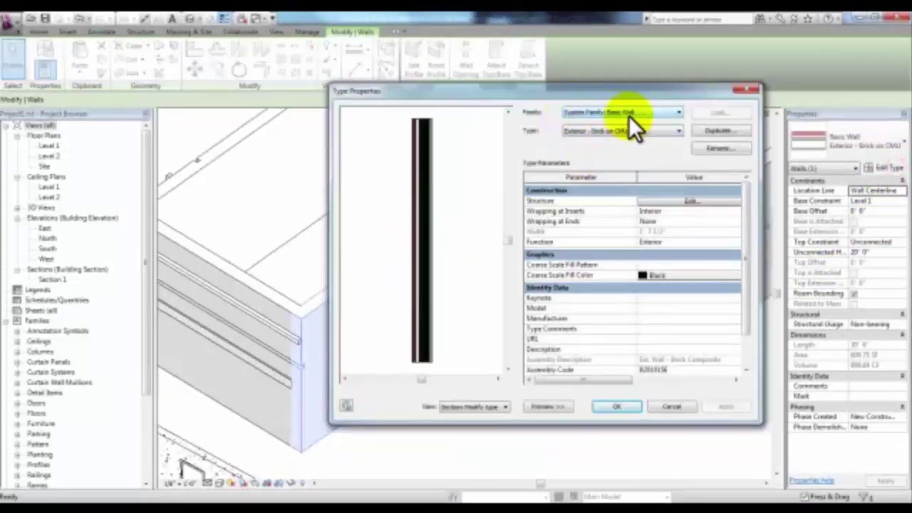
click(677, 113)
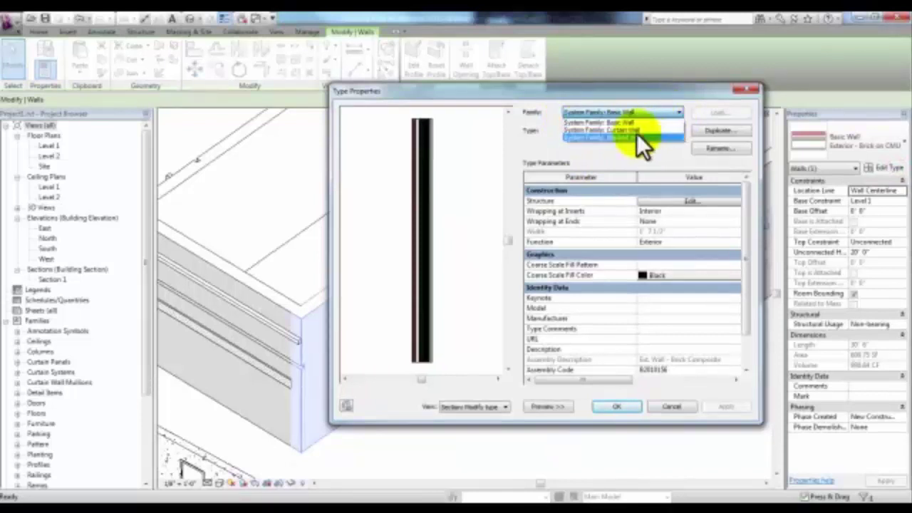
click(610, 138)
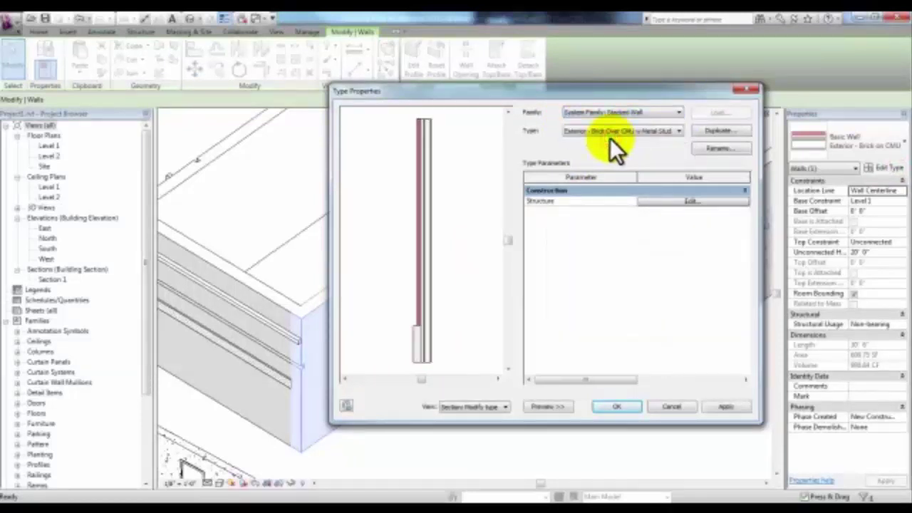
- Duplicate the stacked wall type under the name Exterior - Stacked Wall
click(716, 132)
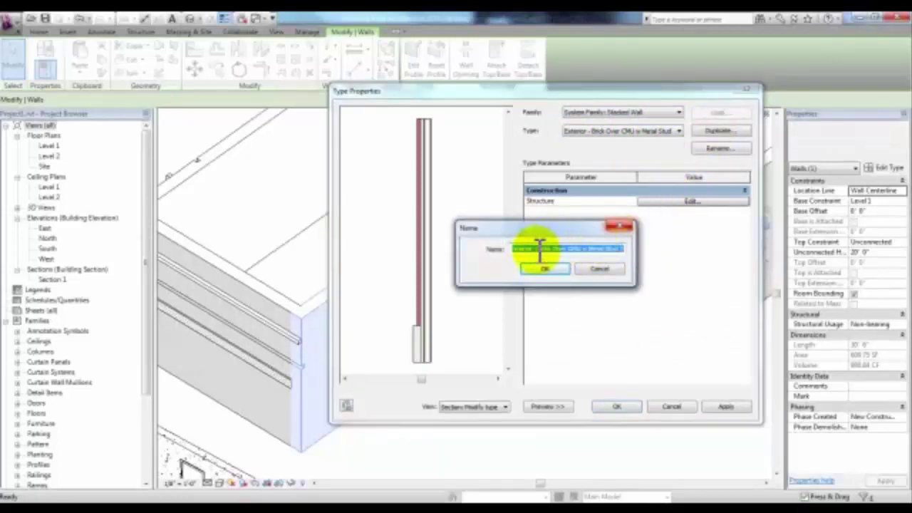
drag(539, 248, 659, 252)
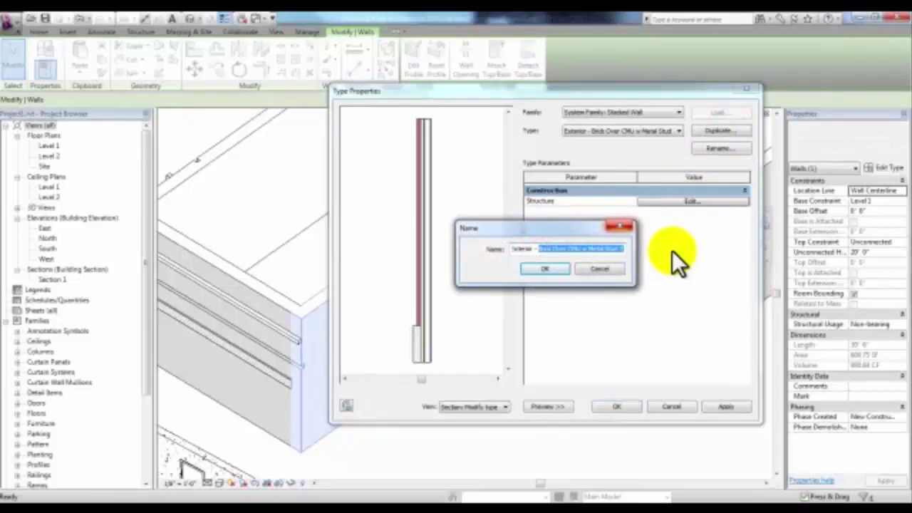
text(Stacked)
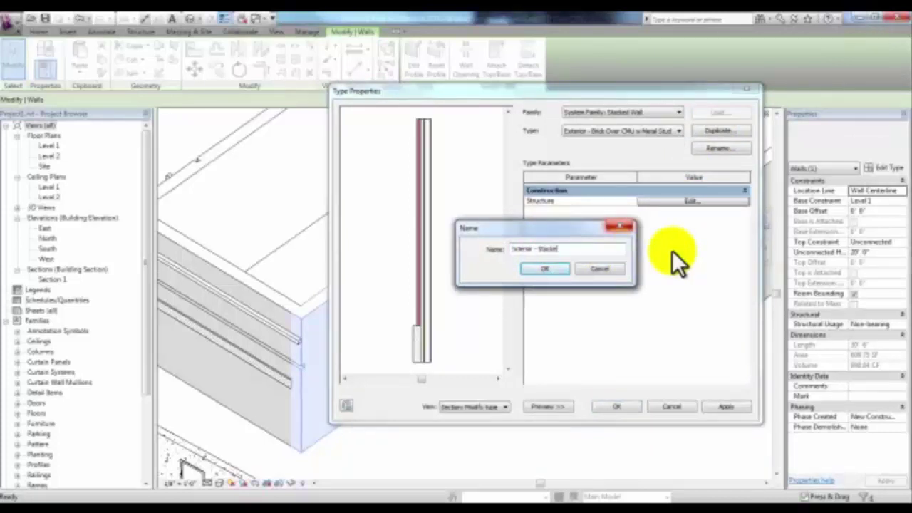
text( Wall)
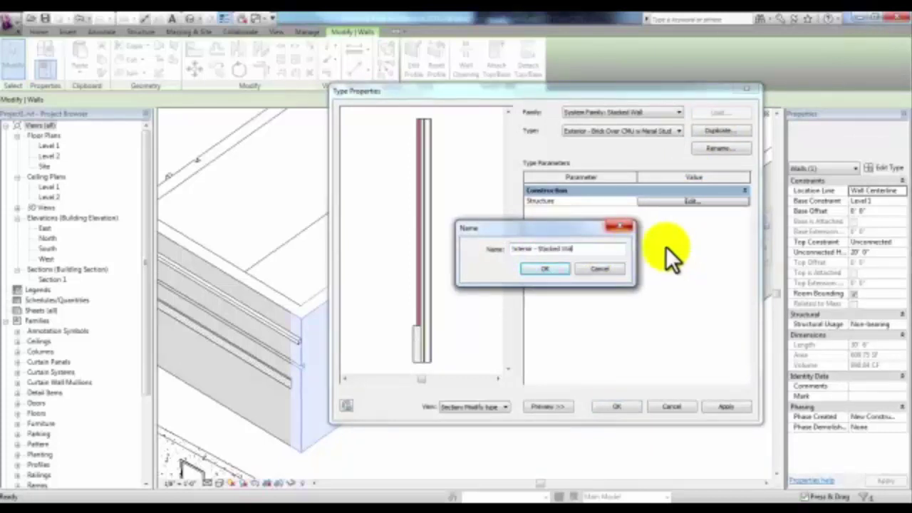
click(545, 269)
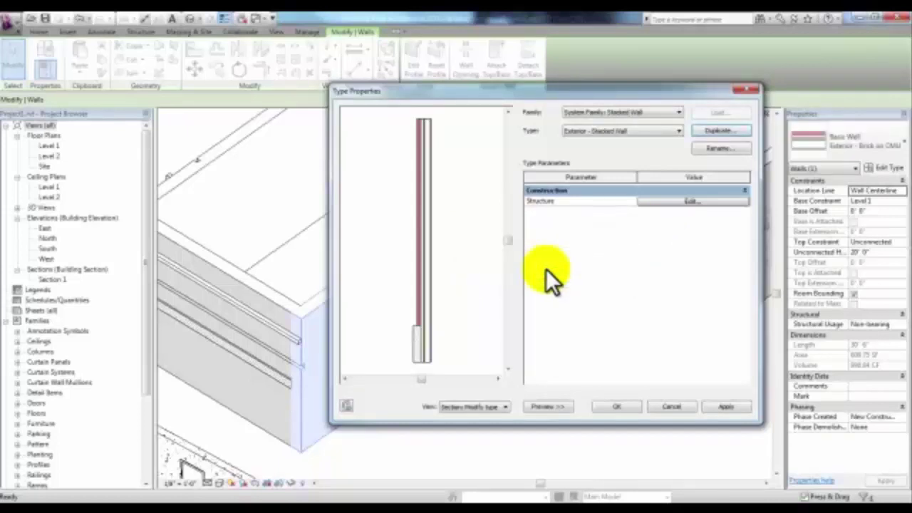
- Open the stacked wall's structure, widen the Name column, and review the wall types available for the top segment
click(681, 202)
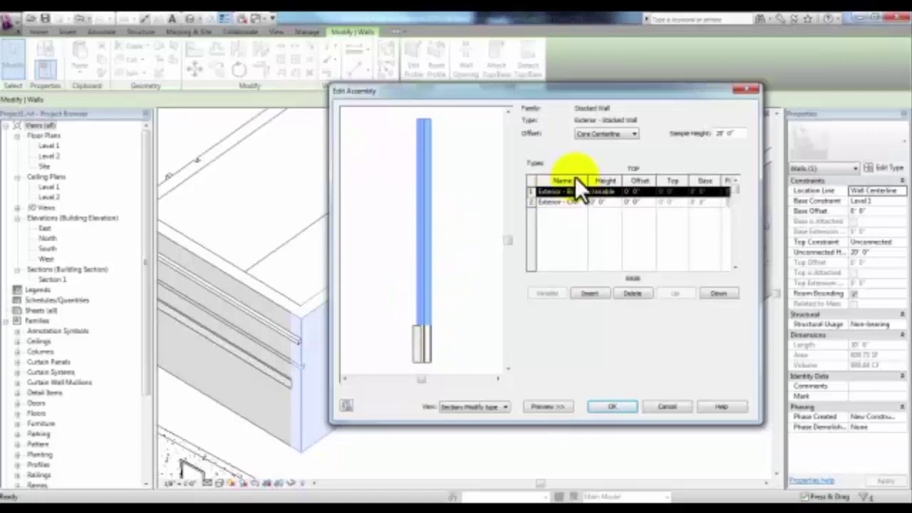
drag(588, 181, 604, 180)
click(600, 191)
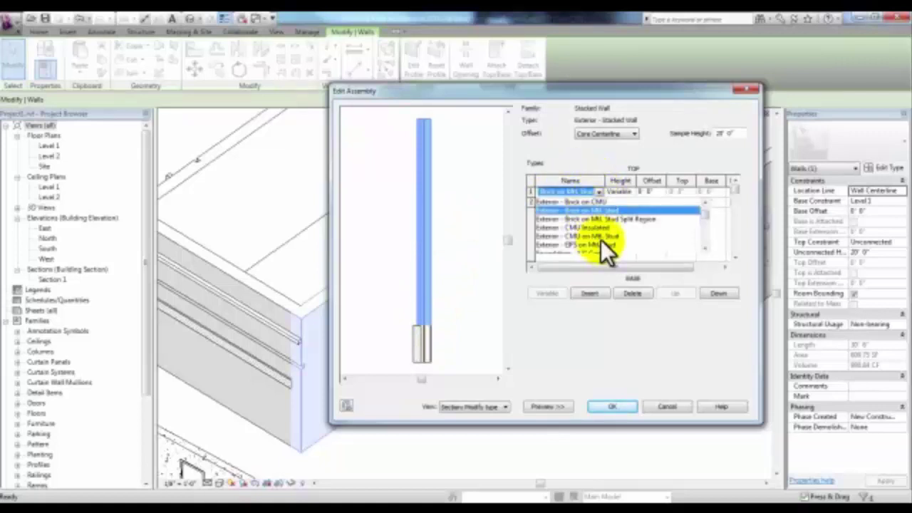
scroll(706, 215, down, 5)
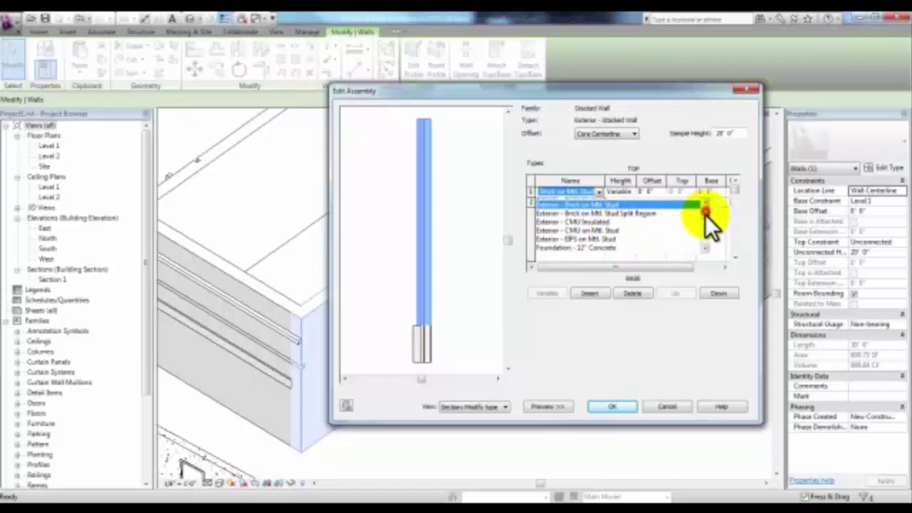
scroll(706, 235, up, 4)
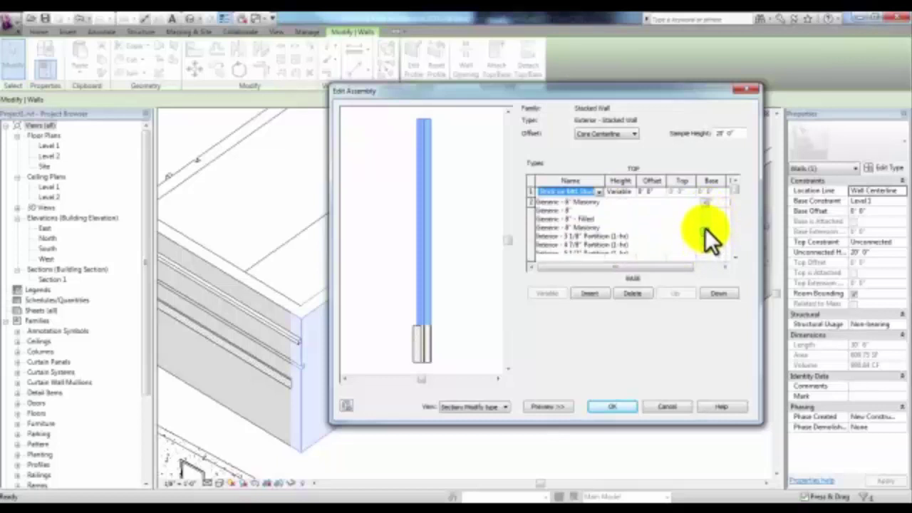
scroll(705, 218, up, 3)
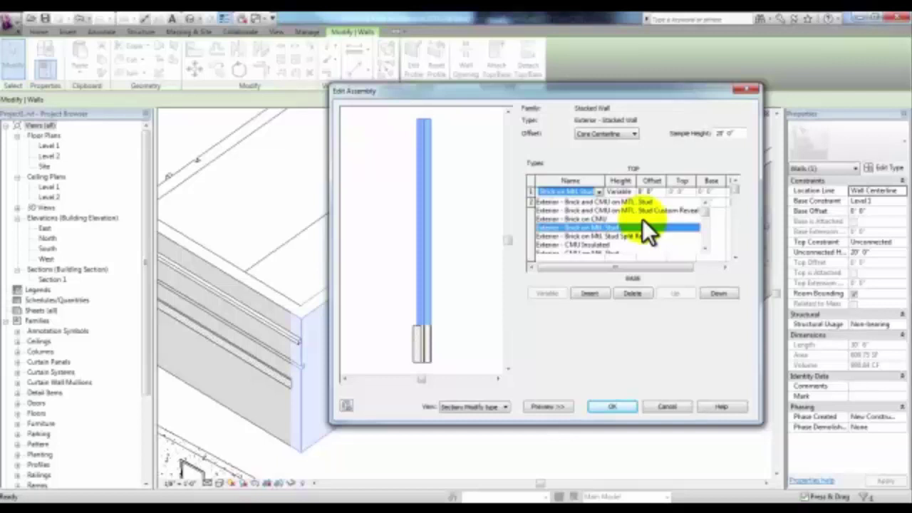
click(599, 191)
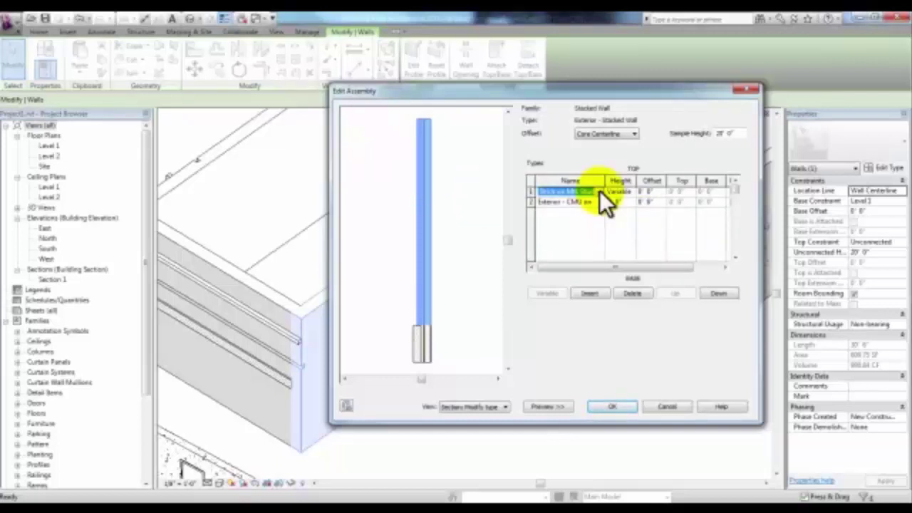
- Insert a new segment at the top of the stacked assembly and set its wall type to Exterior - EIFS on Mtl. Stud
click(590, 292)
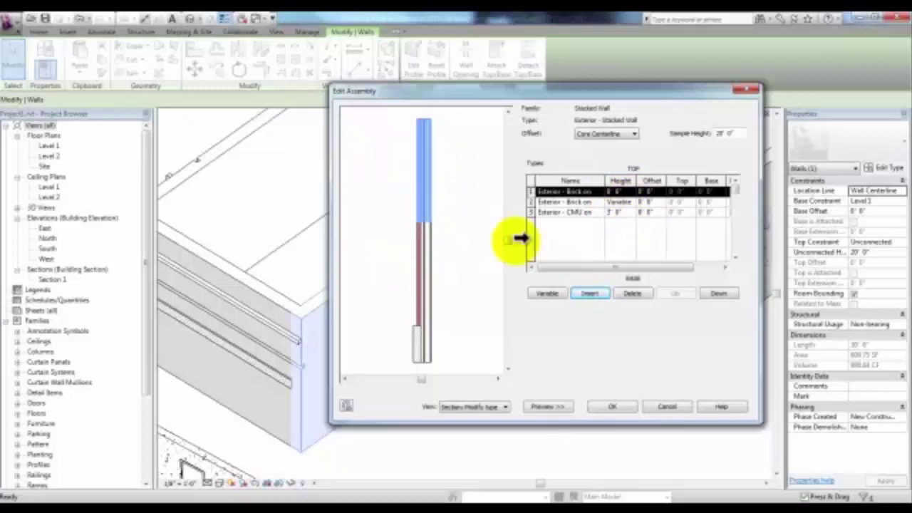
click(601, 193)
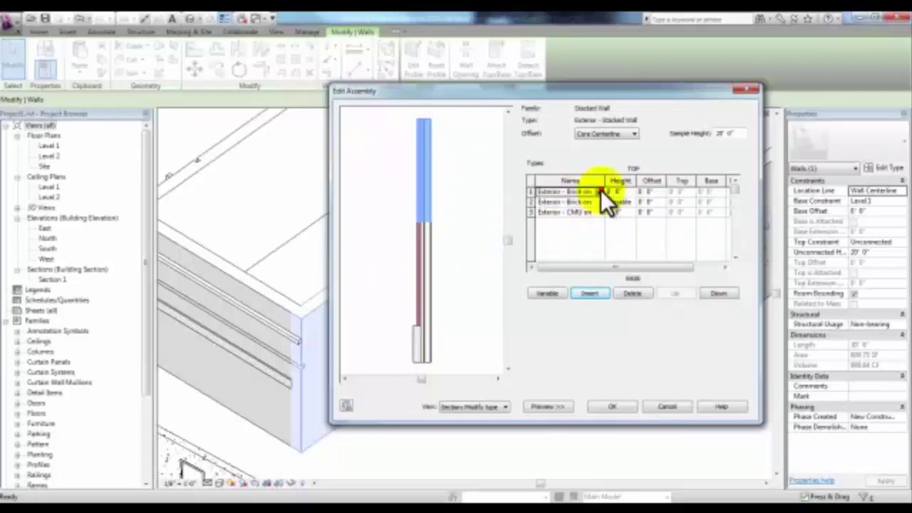
click(600, 190)
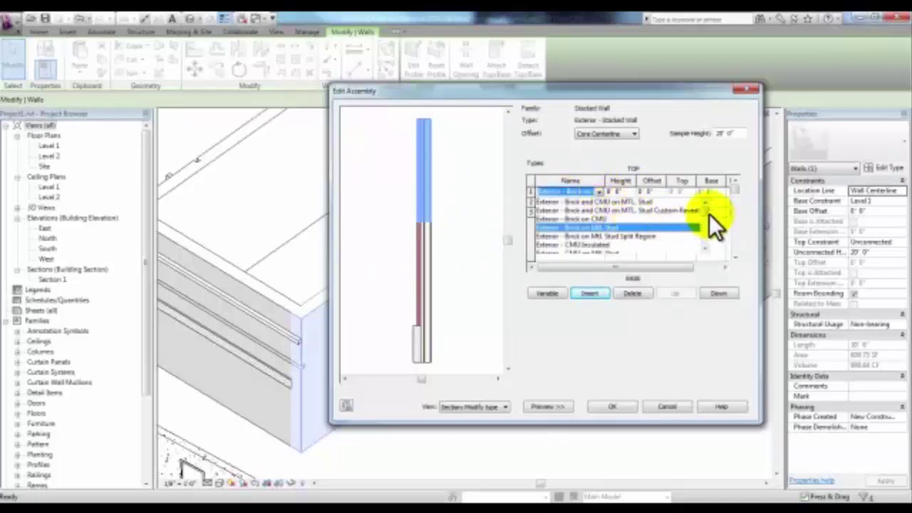
scroll(706, 212, down, 2)
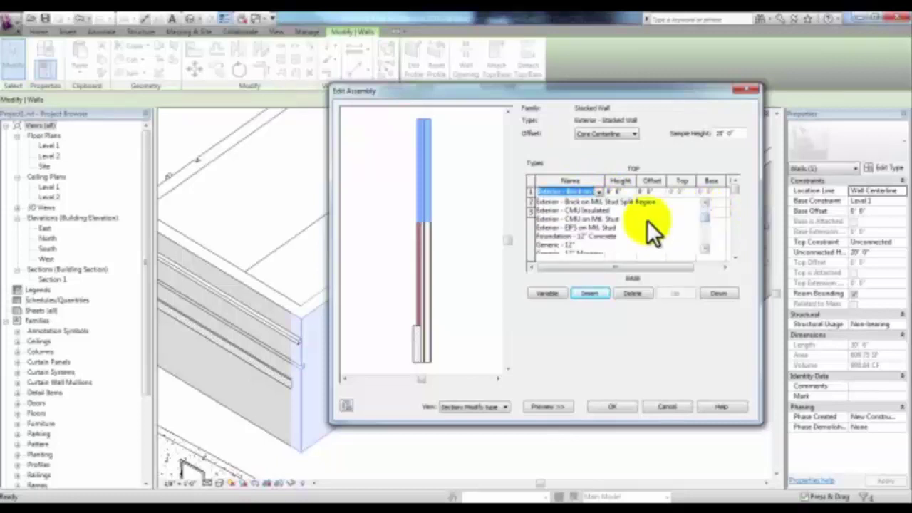
click(591, 229)
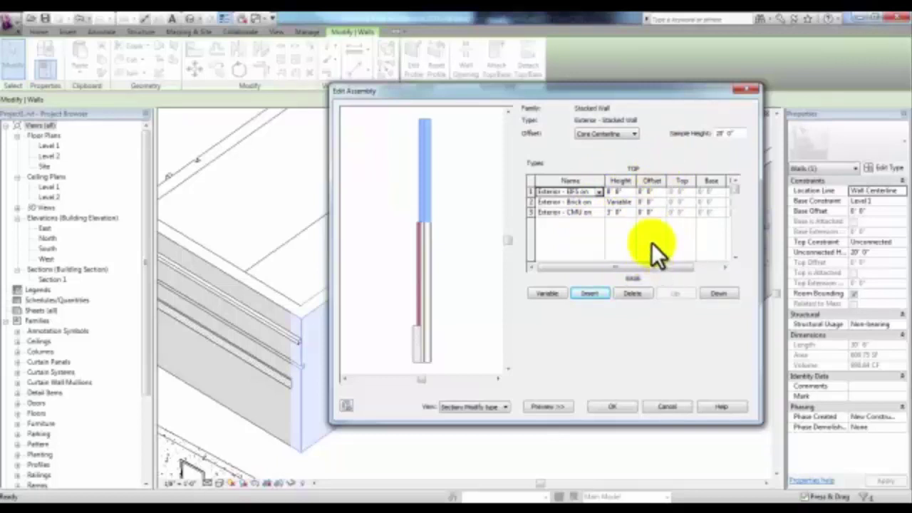
- Check the segments in the assembly preview, accept the structure, and apply the Exterior - Stacked Wall type to the selected wall
click(601, 191)
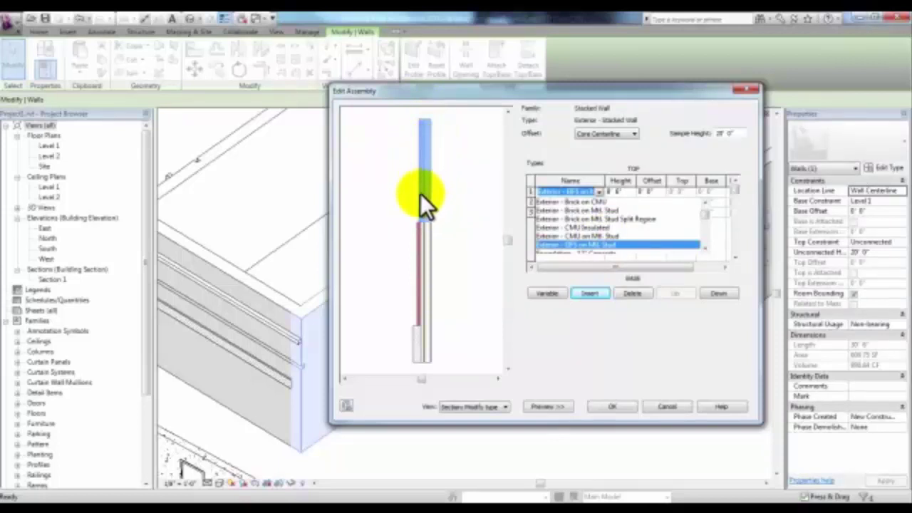
click(616, 329)
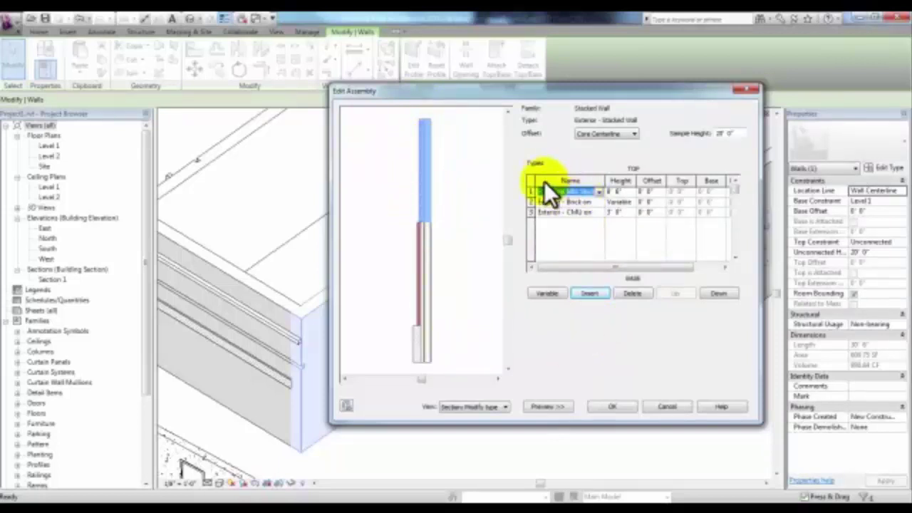
click(533, 202)
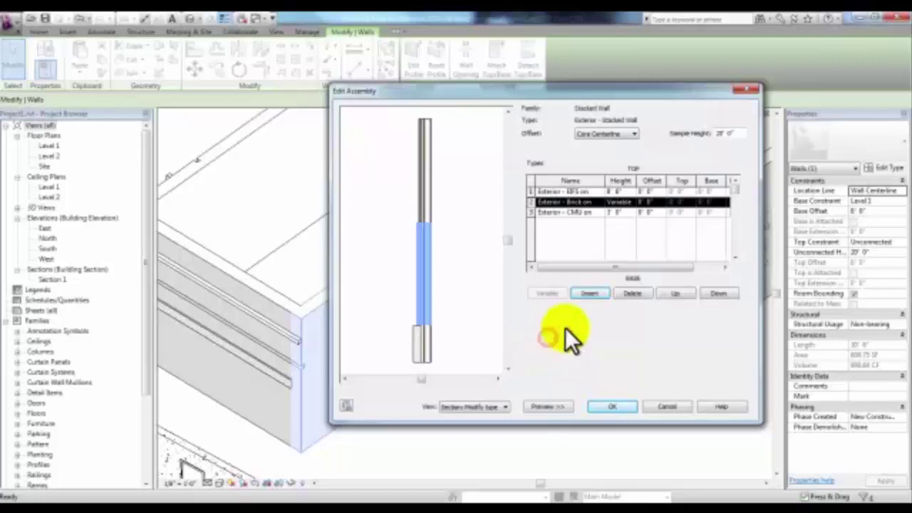
click(610, 405)
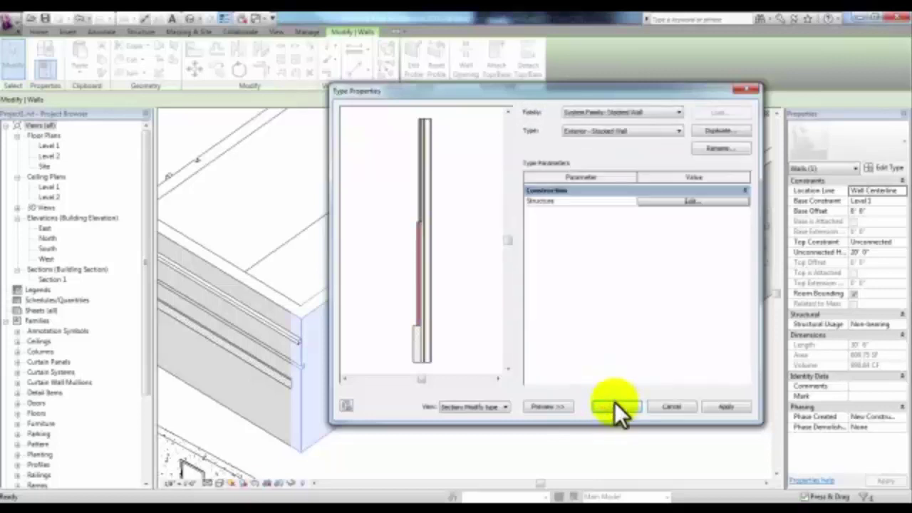
click(614, 408)
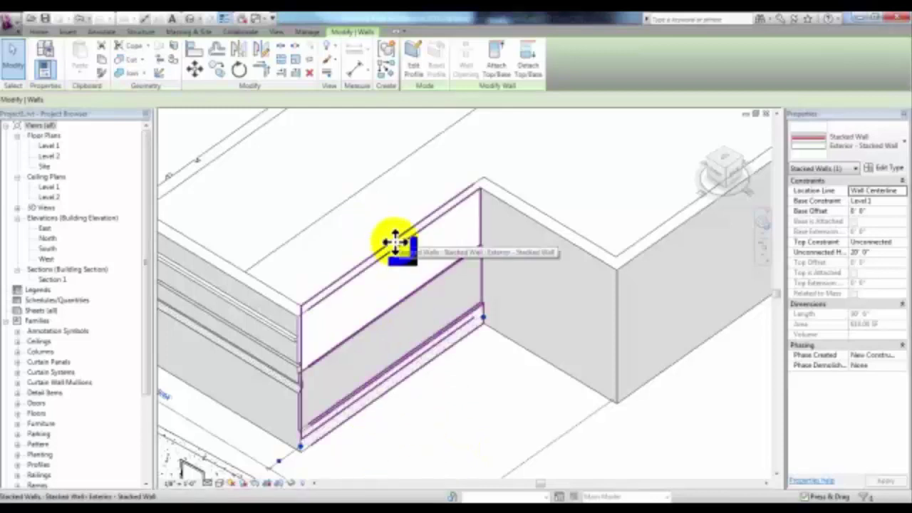
- Deselect the stacked wall, start a new wall, and look through the wall types for the curtain wall types
click(415, 455)
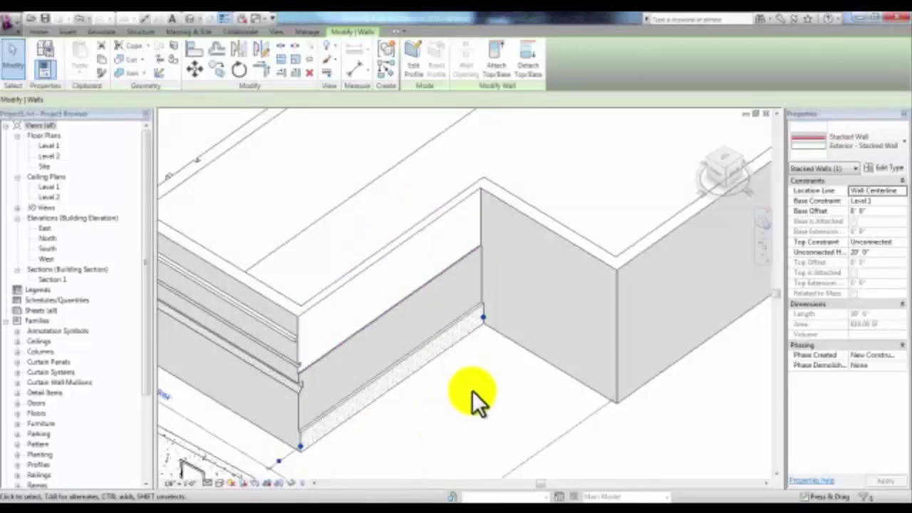
click(469, 363)
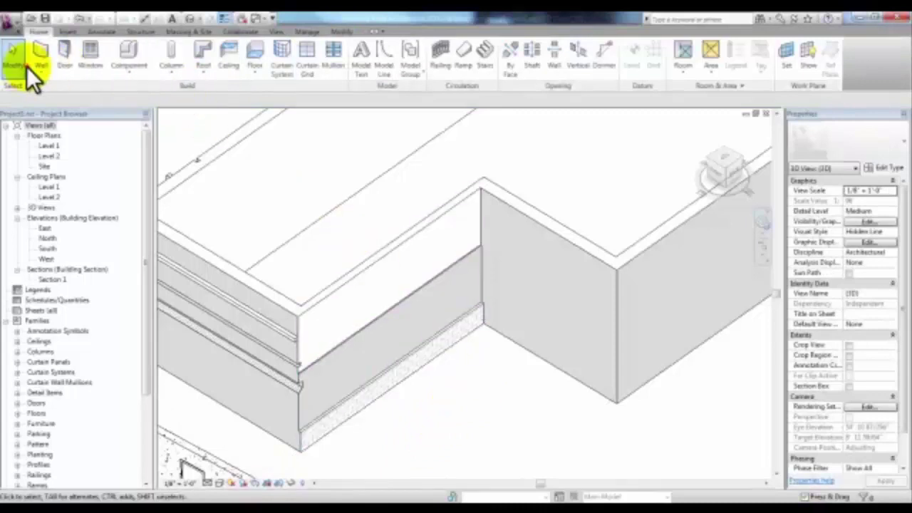
click(44, 52)
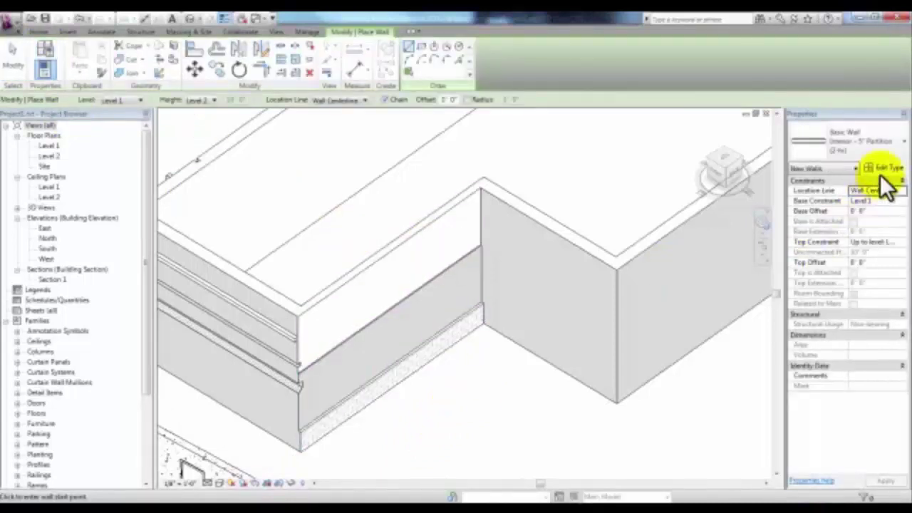
click(897, 144)
drag(903, 264, 899, 292)
mouse_move(732, 302)
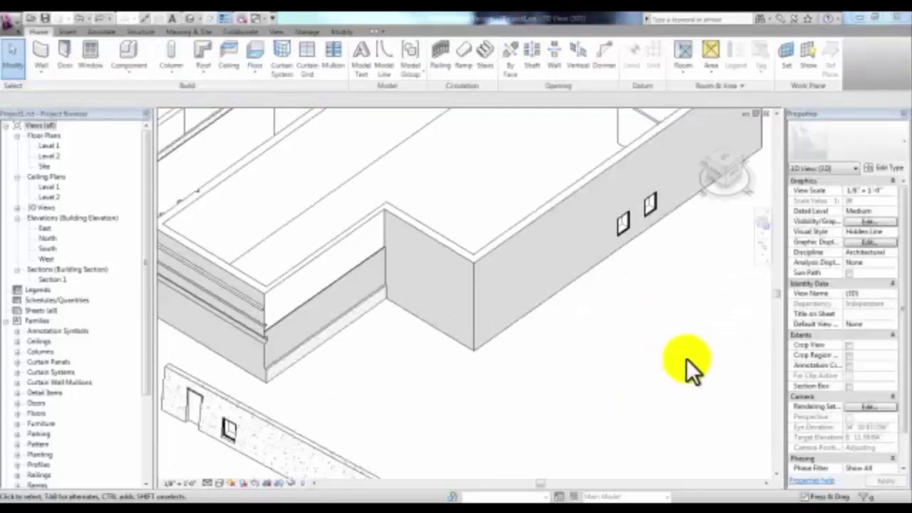
- Draw one straight Curtain Wall 1 segment, about 80 ft long and 20 ft high, in the open area beside the building
middle_drag(737, 393, 360, 377)
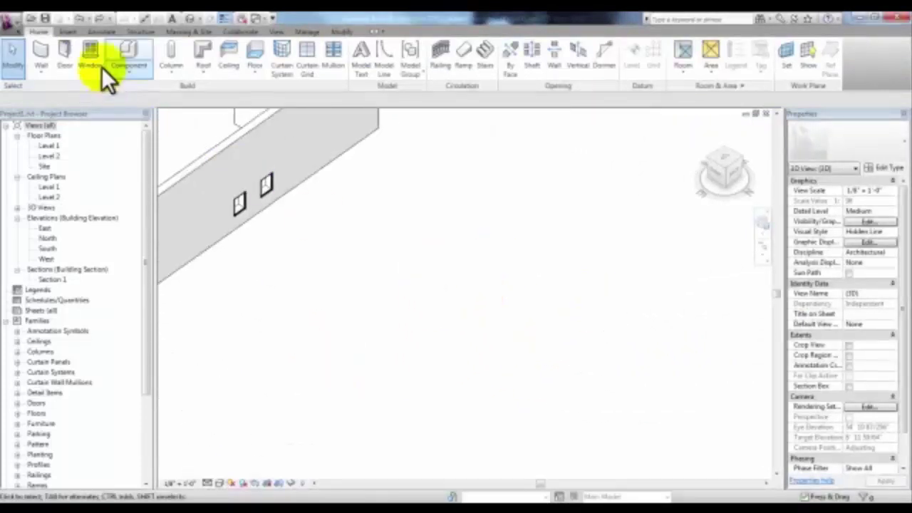
click(37, 58)
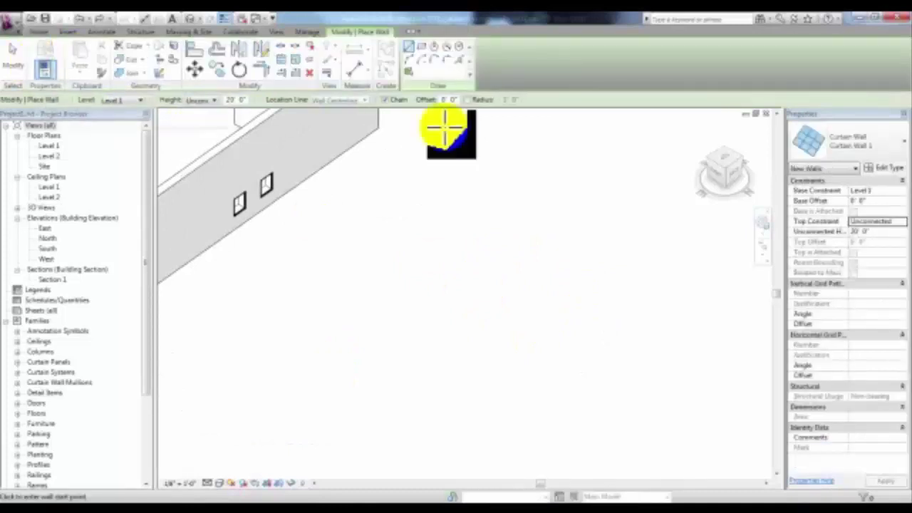
click(891, 146)
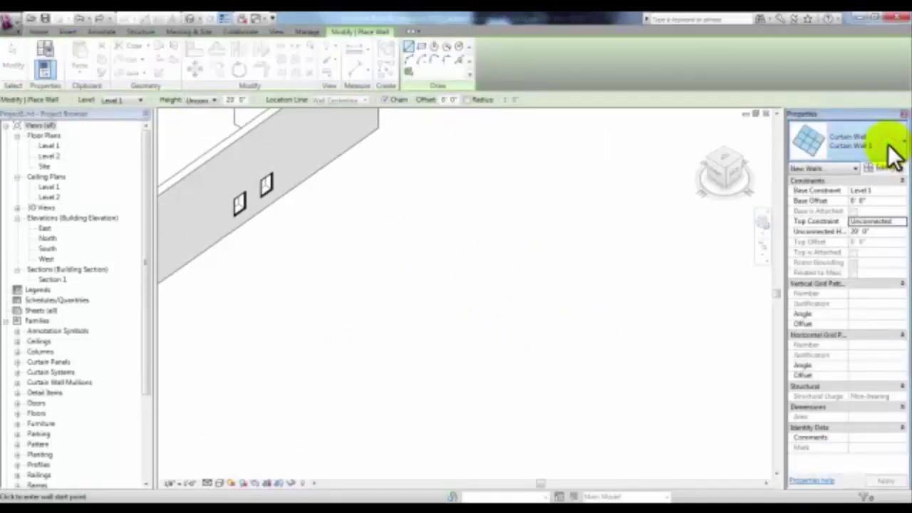
click(895, 146)
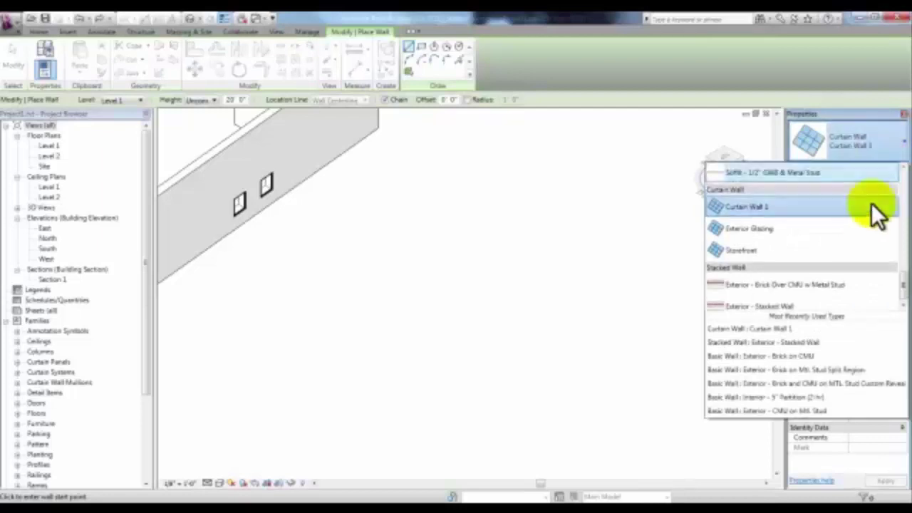
click(751, 206)
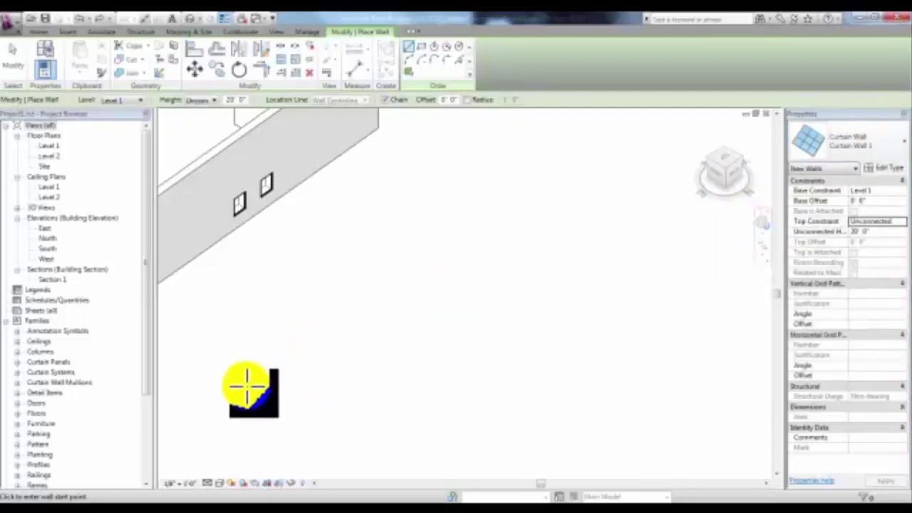
click(259, 429)
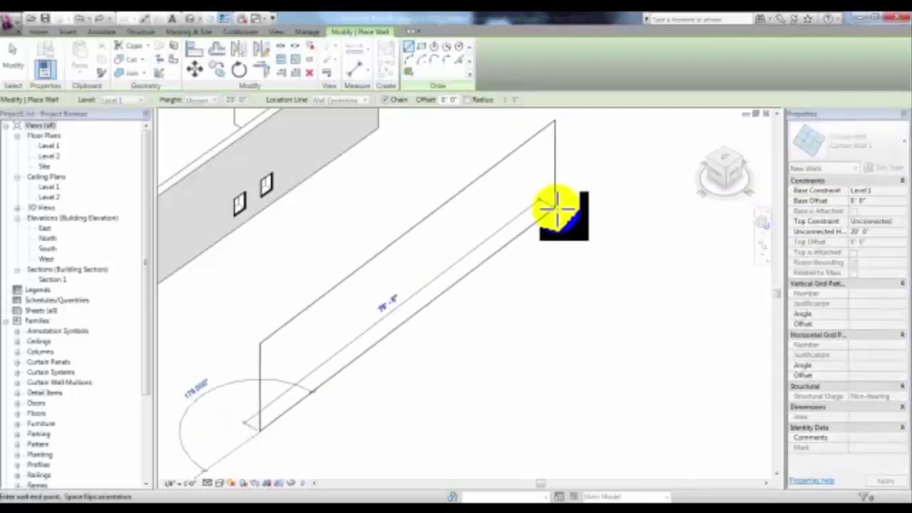
click(560, 203)
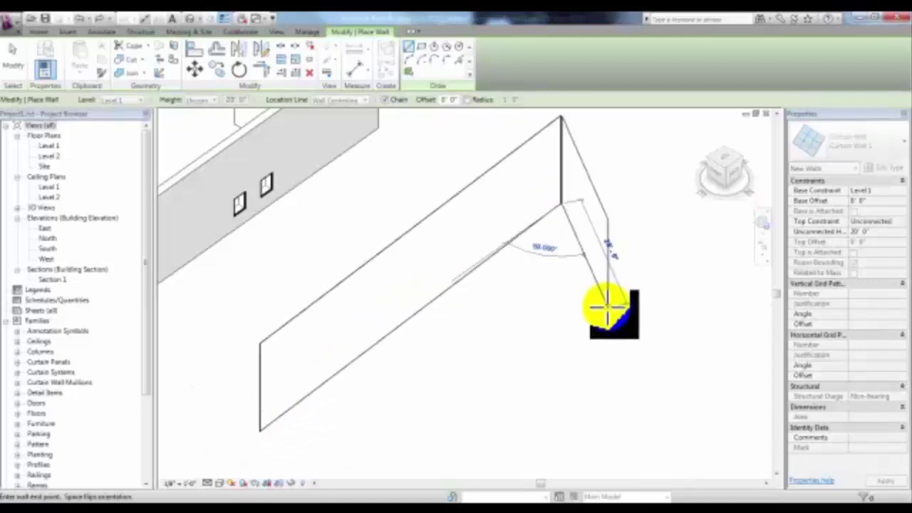
key(Escape)
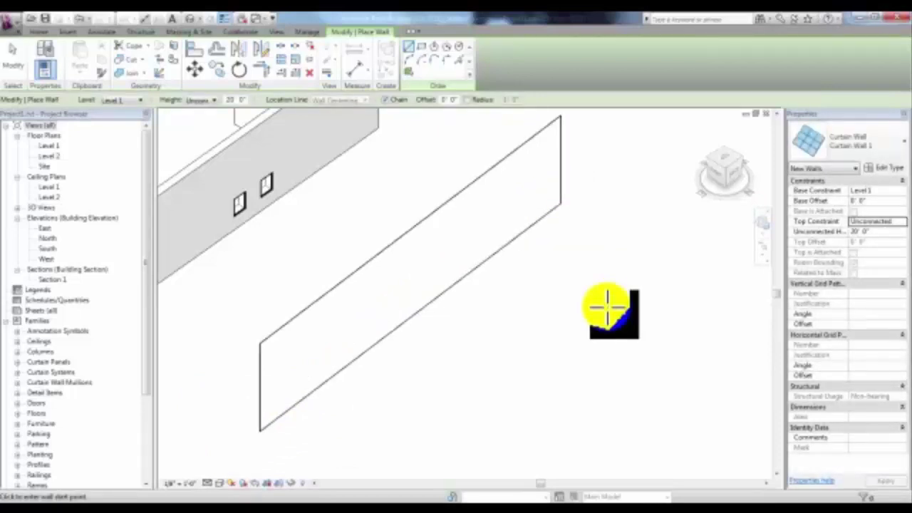
key(Escape)
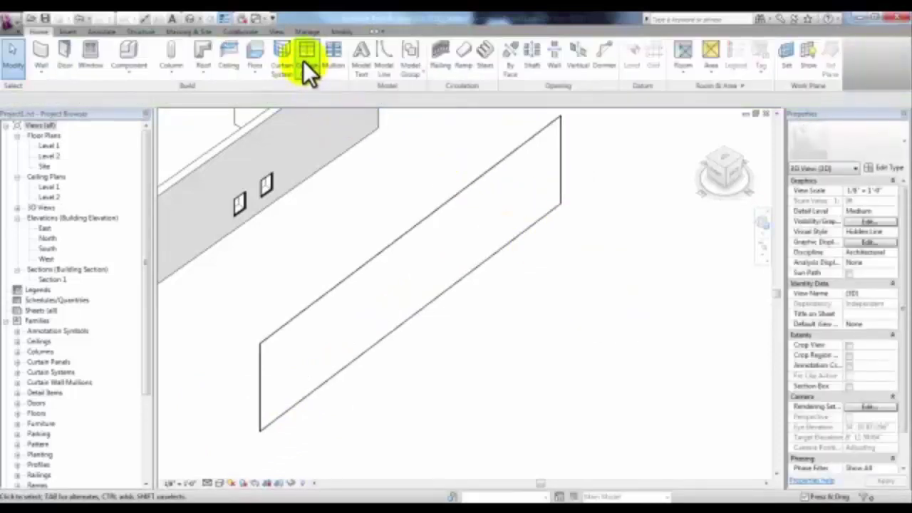
- Divide the curtain wall with five vertical and two horizontal curtain grid lines running through all segments
click(305, 64)
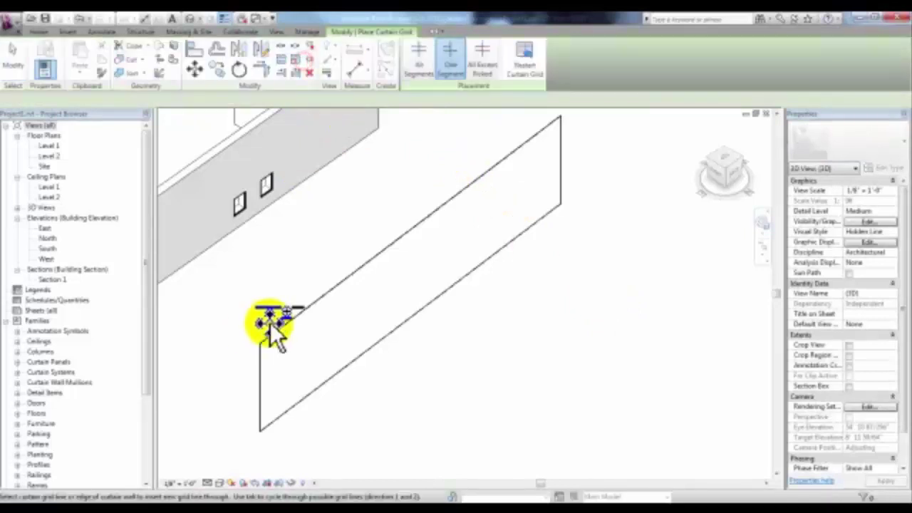
click(305, 308)
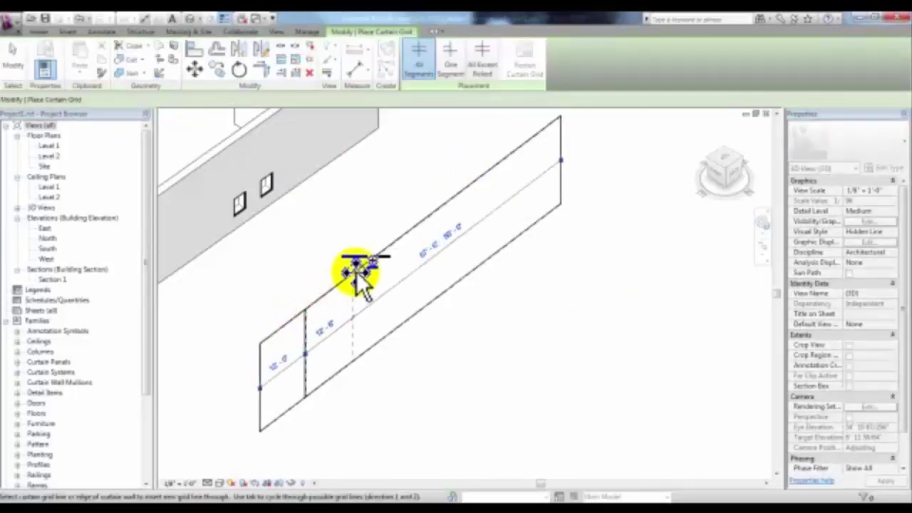
click(402, 236)
click(449, 202)
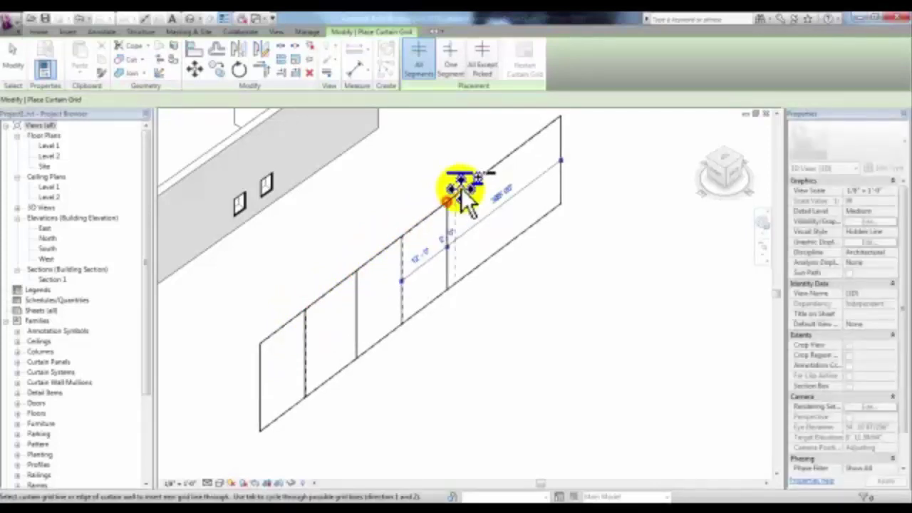
click(505, 163)
click(256, 372)
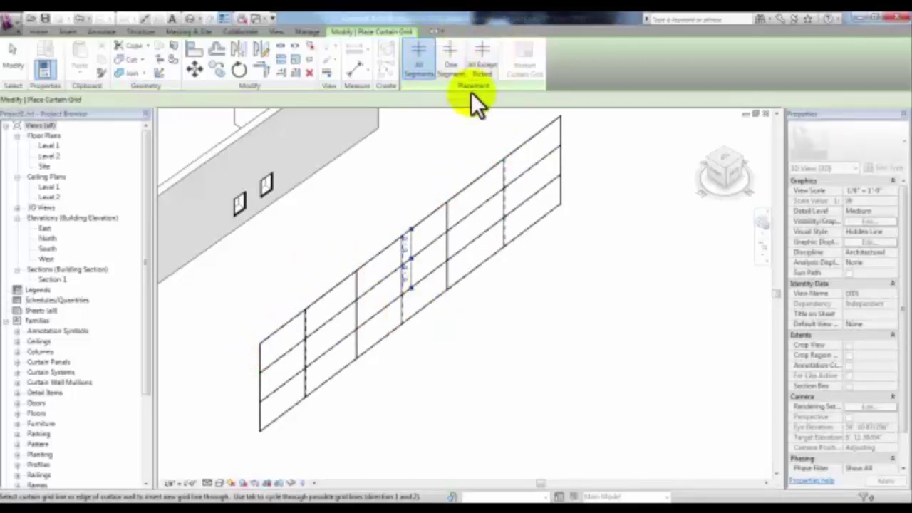
key(Escape)
- Adjust the upper horizontal grid line's distance from the curtain wall's top edge through its temporary dimension
click(407, 282)
click(405, 244)
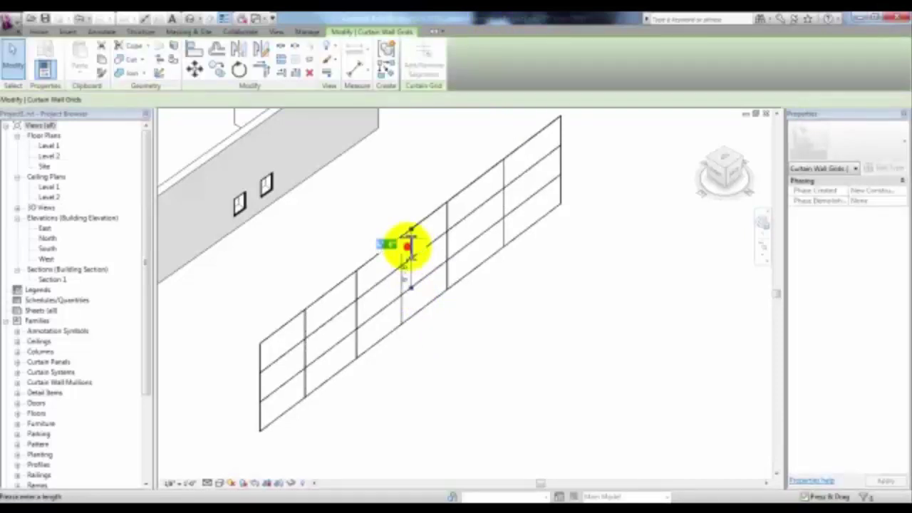
key(Return)
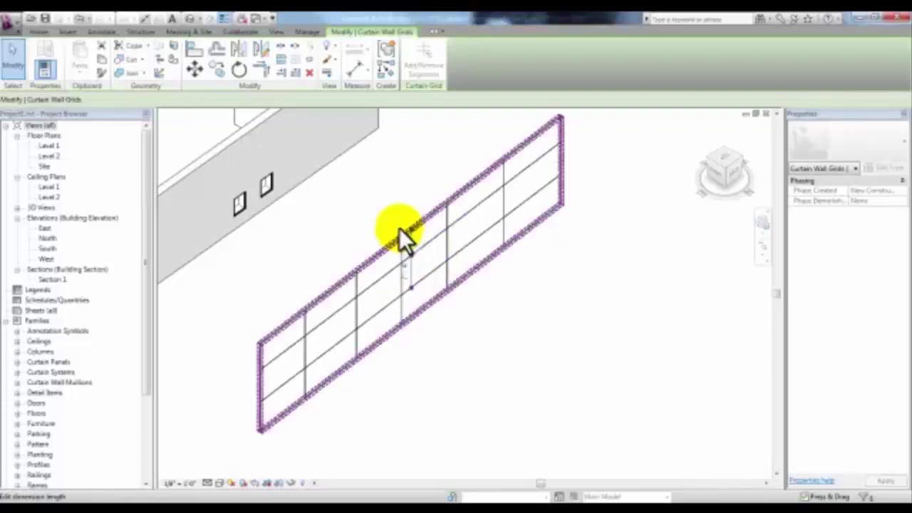
click(478, 298)
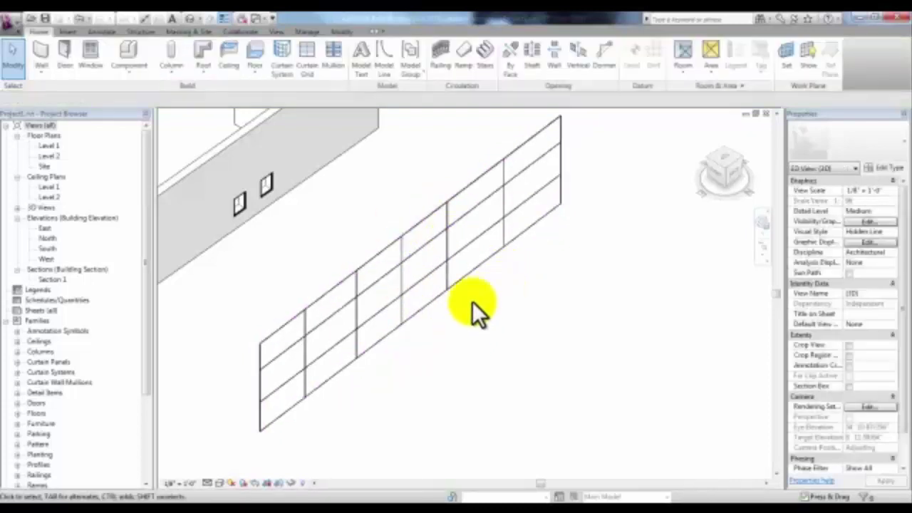
- Place 2.5" x 5" rectangular mullions along the lower horizontal grid line and the two vertical grid lines nearest the far end
click(333, 61)
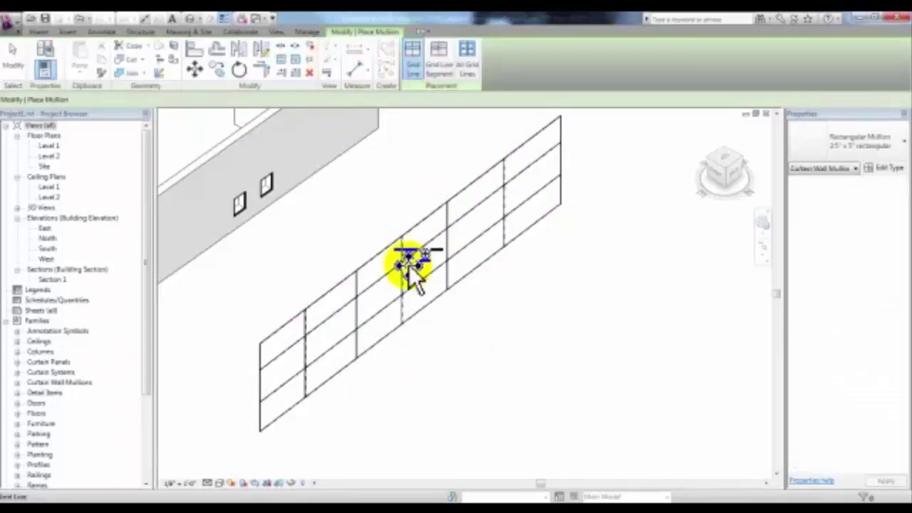
click(284, 380)
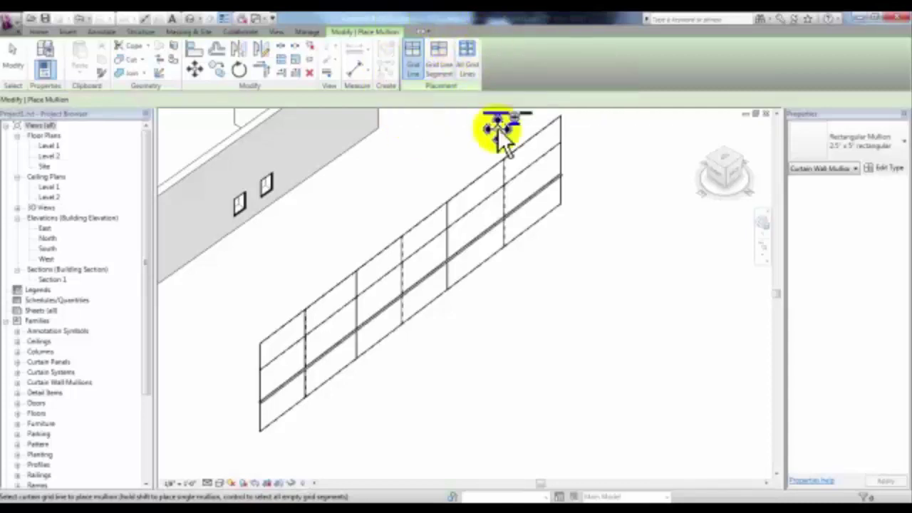
click(535, 236)
click(445, 278)
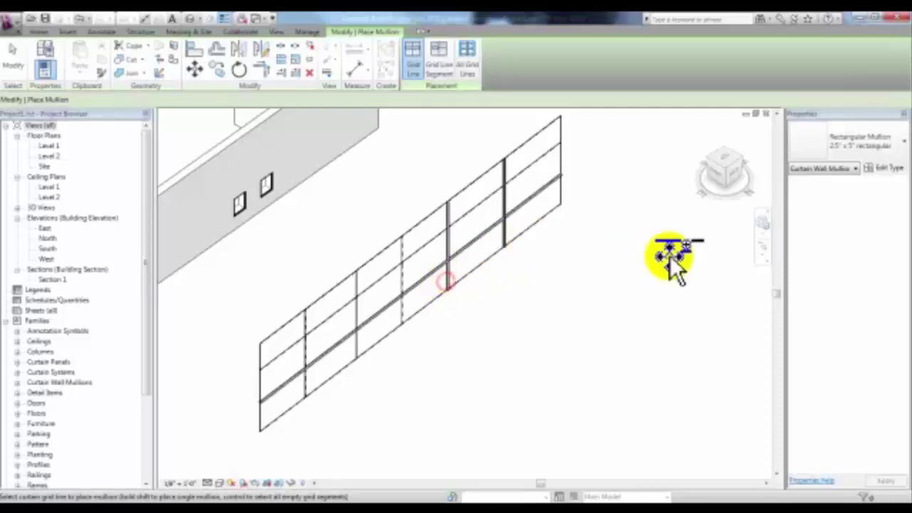
- Review the available mullion types, including 5" V Corner, and inspect a mullion intersection in the middle of the curtain wall
click(895, 147)
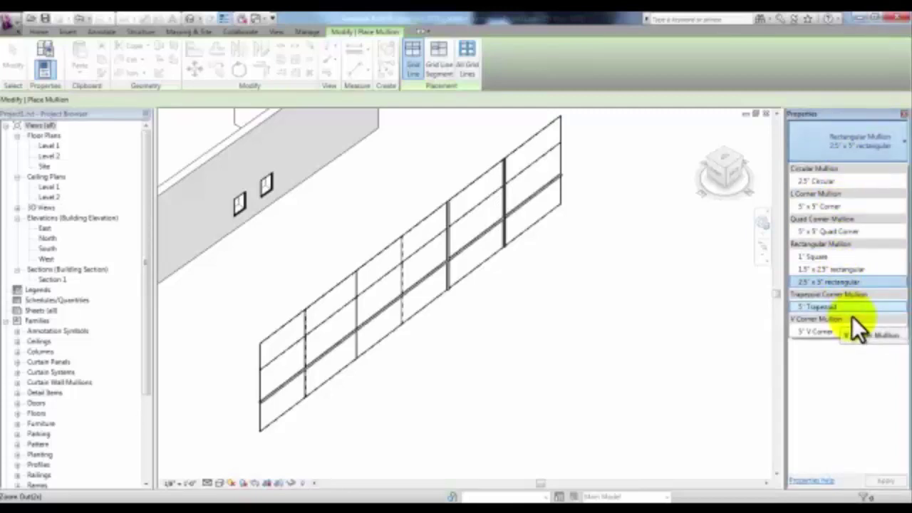
click(827, 333)
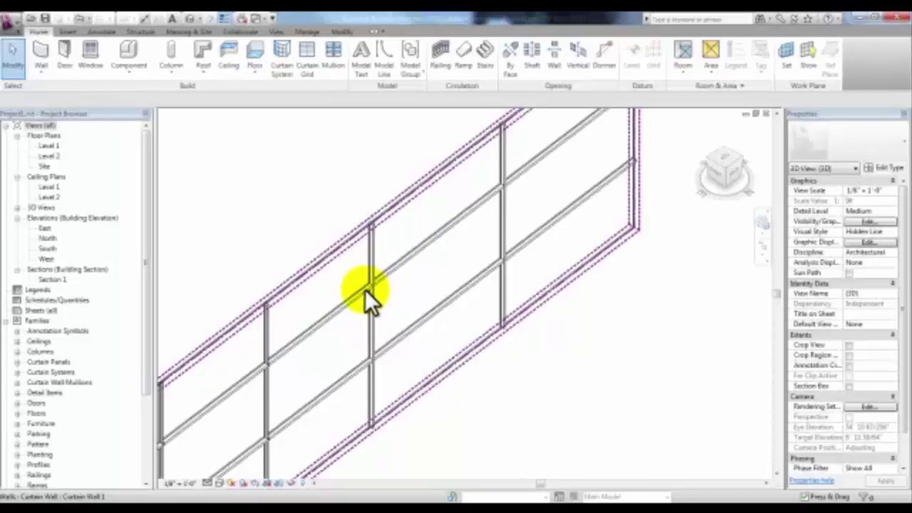
click(365, 292)
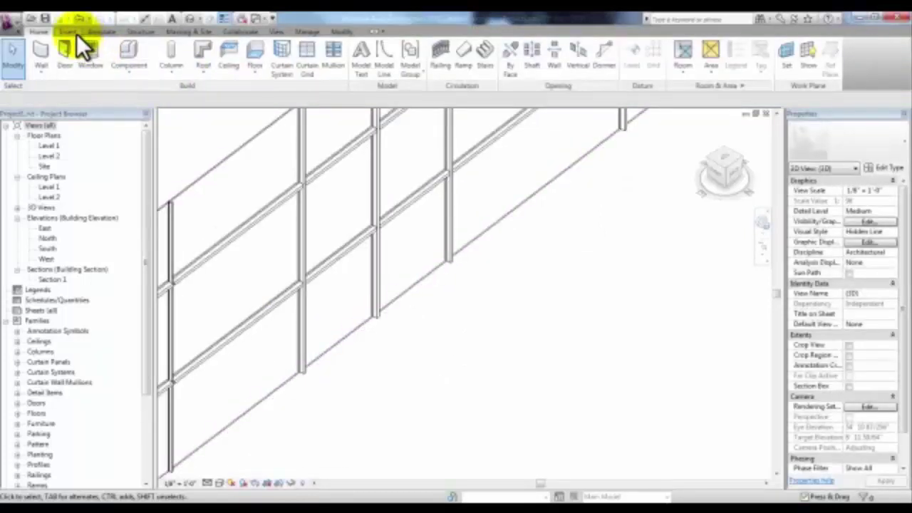
- Load the Curtain Wall-Store Front-Dbl.rfa door family from the Doors folder of the Imperial Library
click(77, 34)
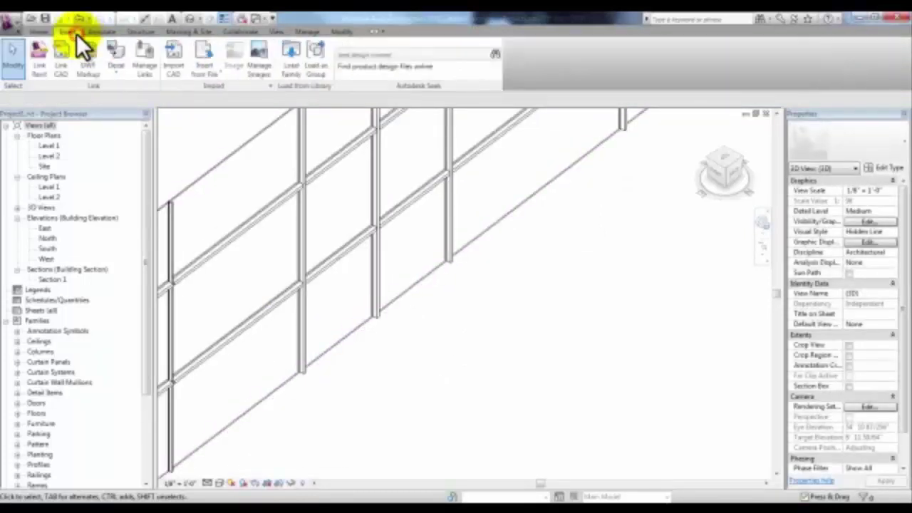
click(293, 72)
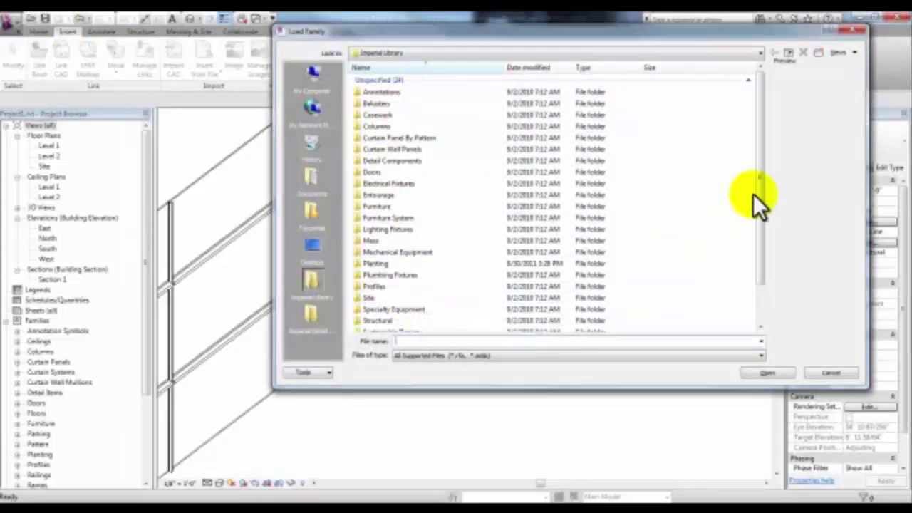
double_click(411, 171)
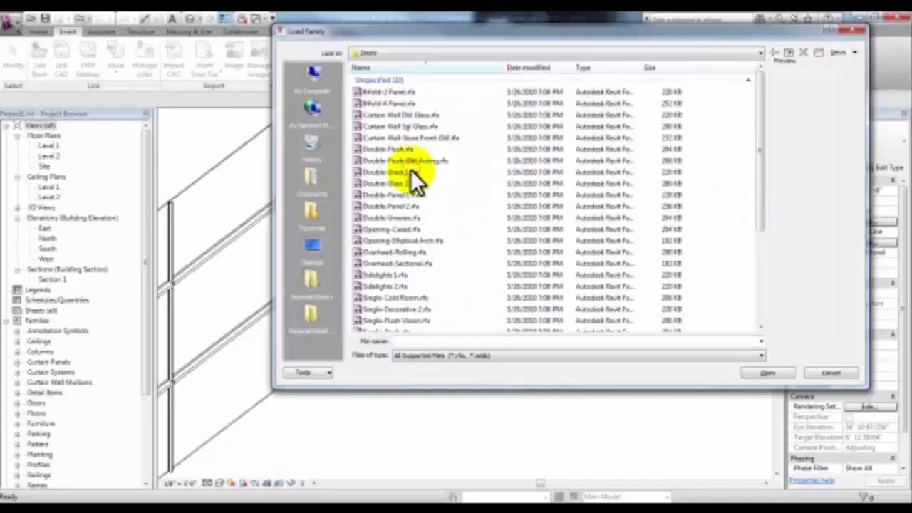
double_click(440, 137)
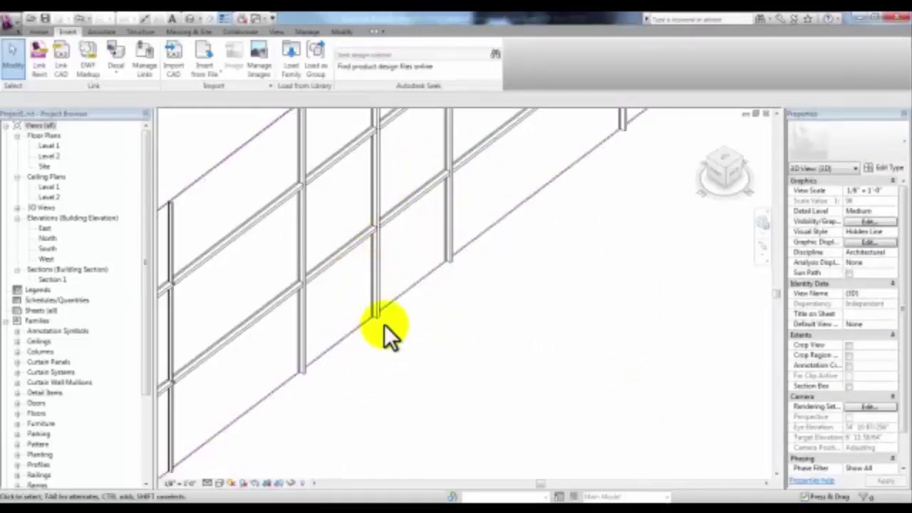
- Select the lower glazed system panel between the two closely spaced vertical mullions by cycling through the overlapping elements
middle_drag(407, 350, 327, 325)
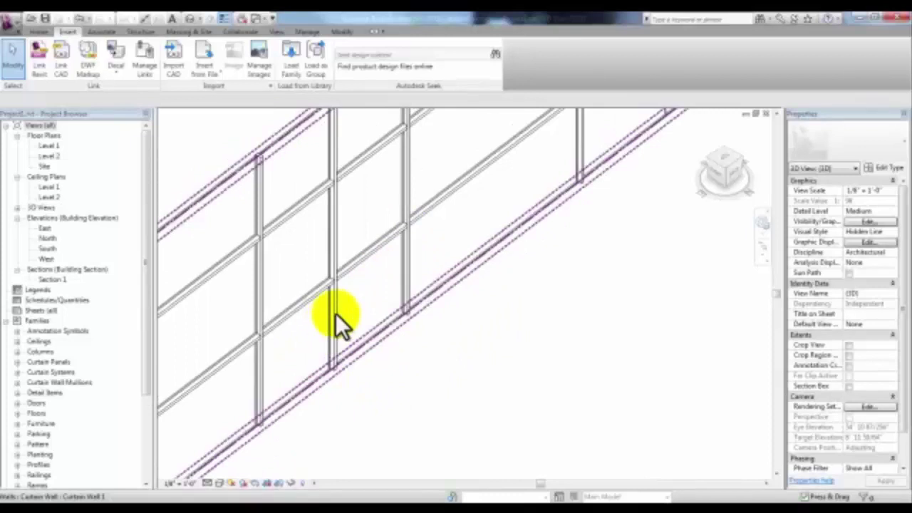
key(Tab)
key(Tab)
key(Tab)
key(Tab)
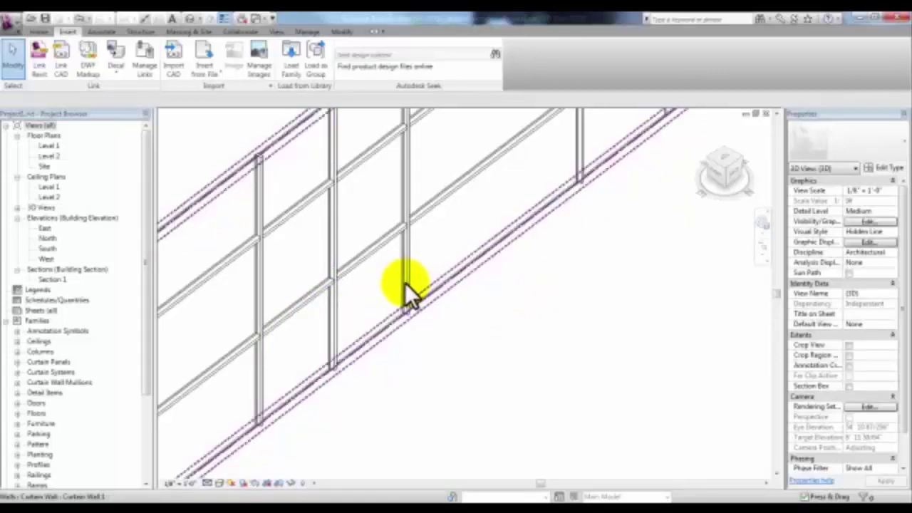
key(Tab)
key(Tab)
key(Tab)
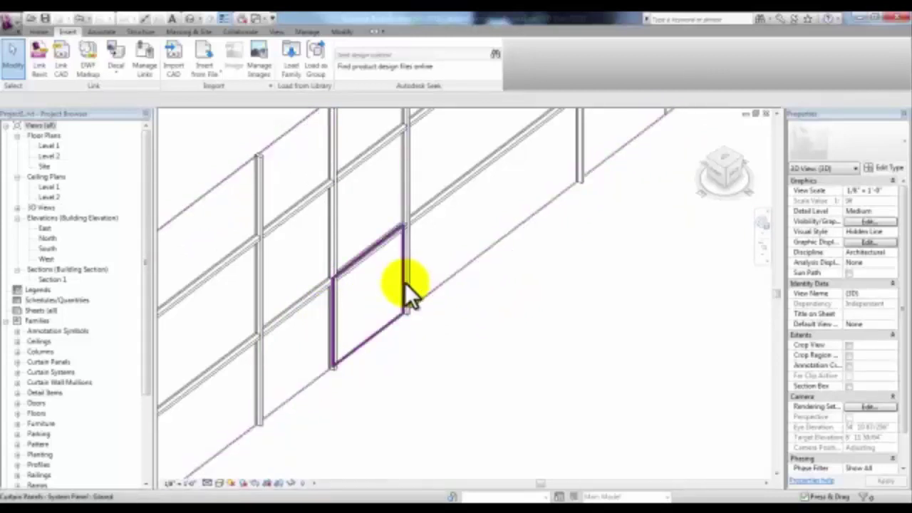
click(405, 285)
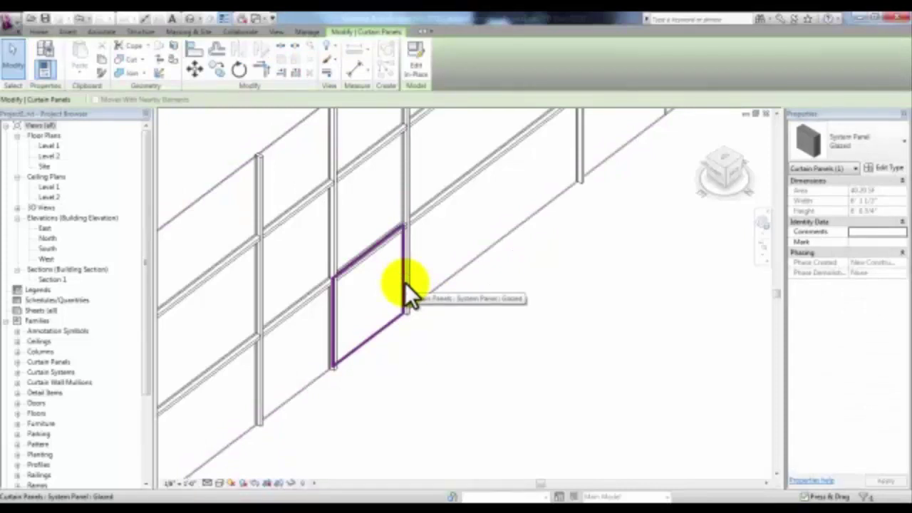
- Window-select the lower glazed panel, filter out the curtain wall mullions, and change the panel to the Store Front Double Door type
drag(320, 431, 458, 154)
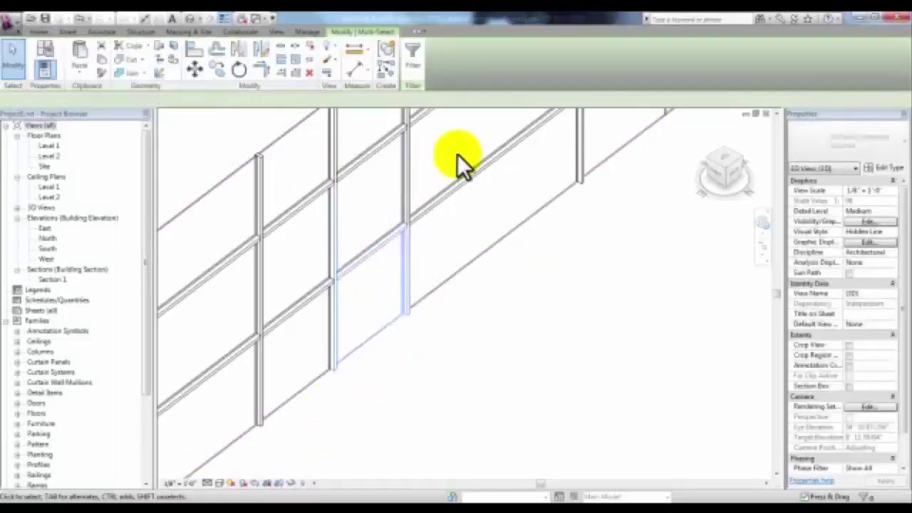
click(865, 496)
click(546, 200)
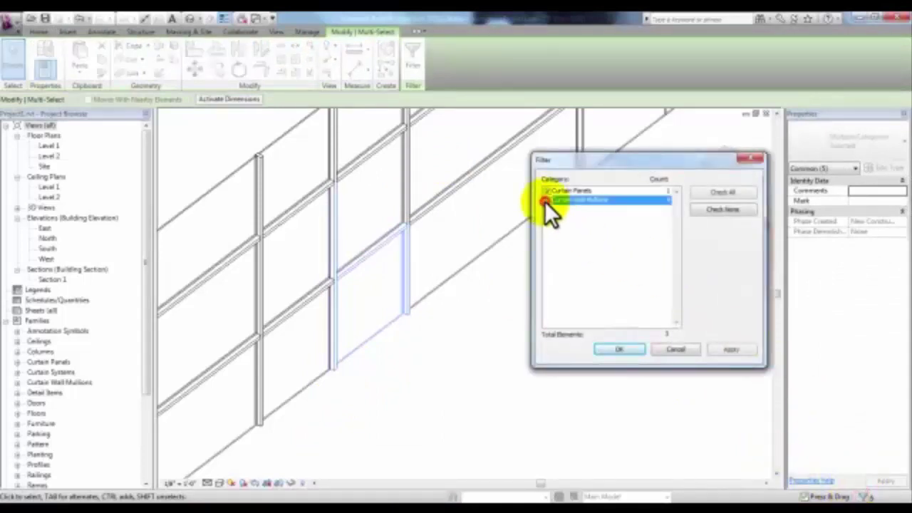
click(635, 350)
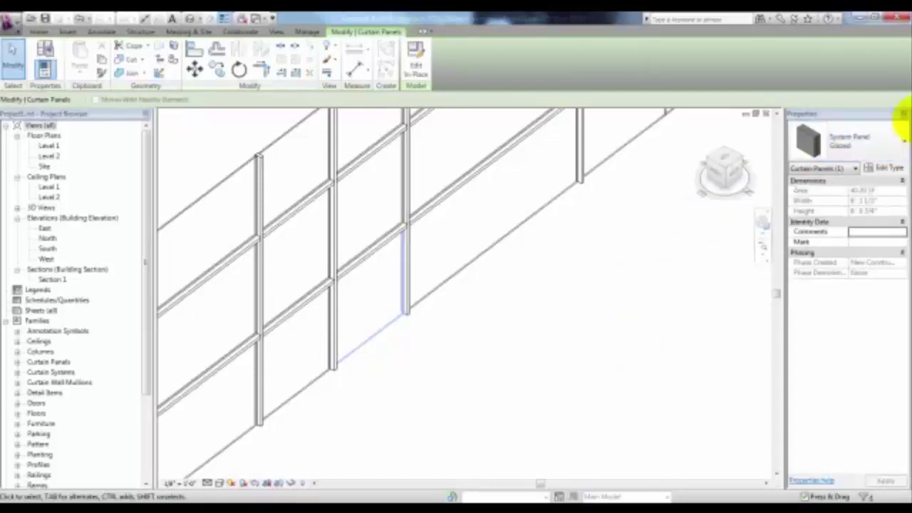
click(900, 146)
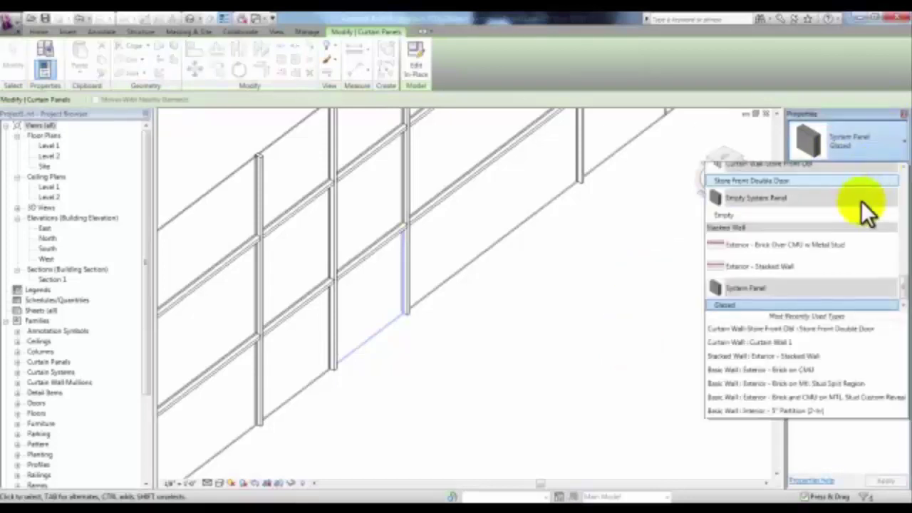
scroll(757, 179, up, 2)
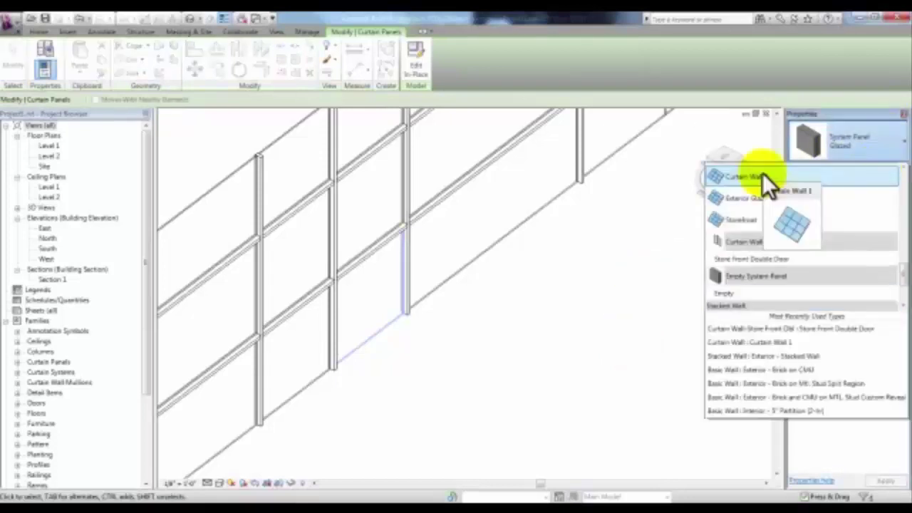
click(766, 257)
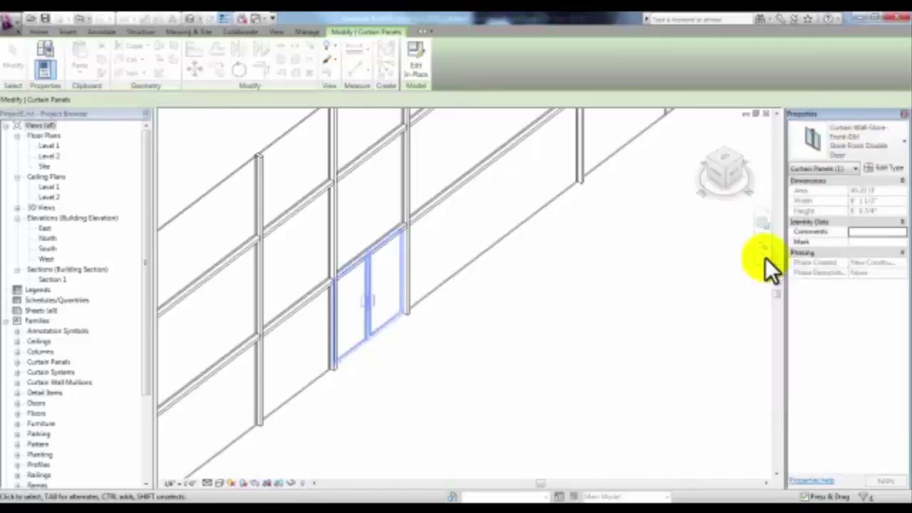
click(449, 348)
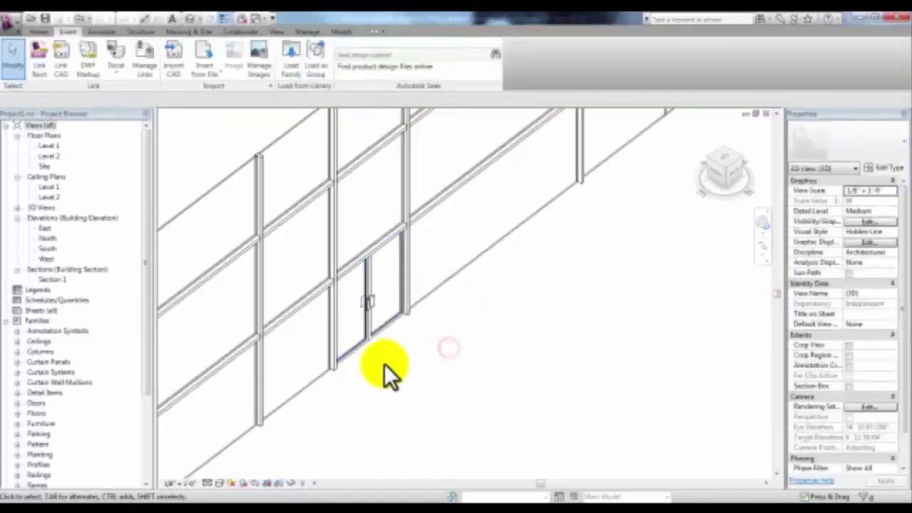
- Change the wide lower glazed panel beside the double door to the basic wall type Generic - 4" Brick
middle_drag(421, 360, 456, 360)
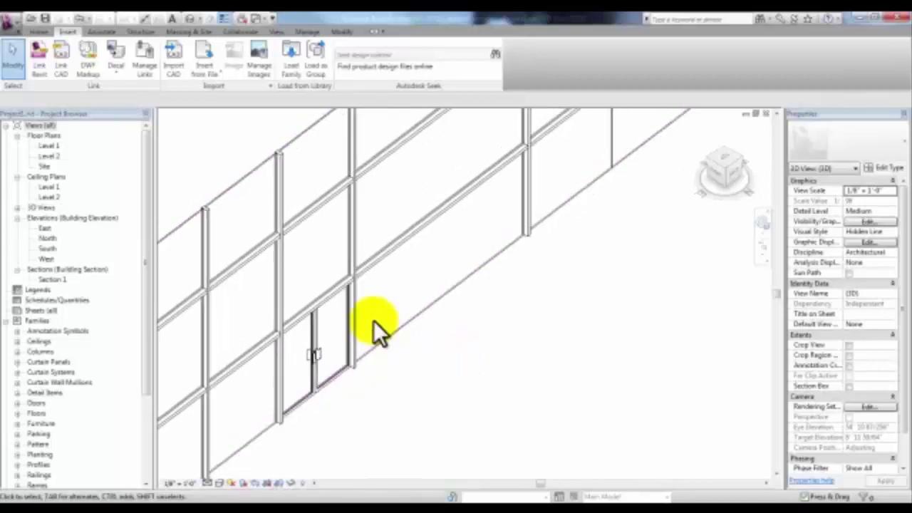
key(Tab)
click(353, 308)
click(891, 146)
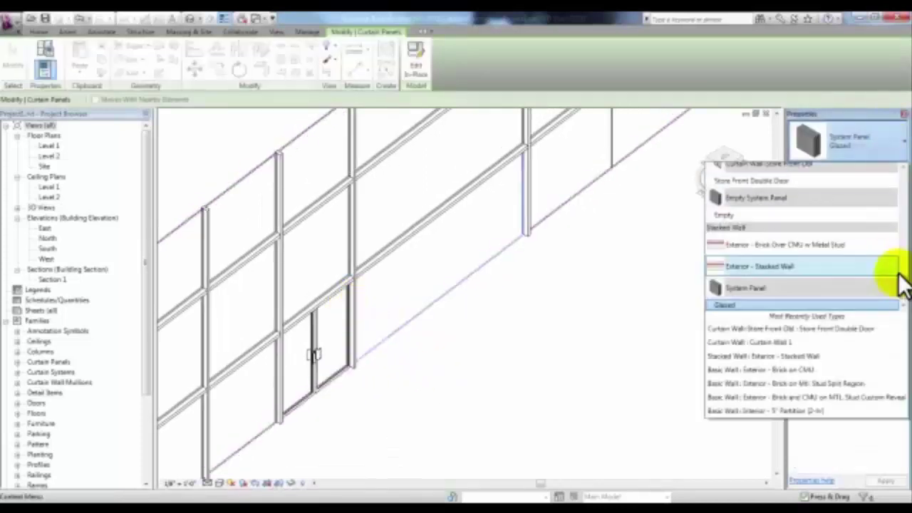
drag(902, 287, 904, 204)
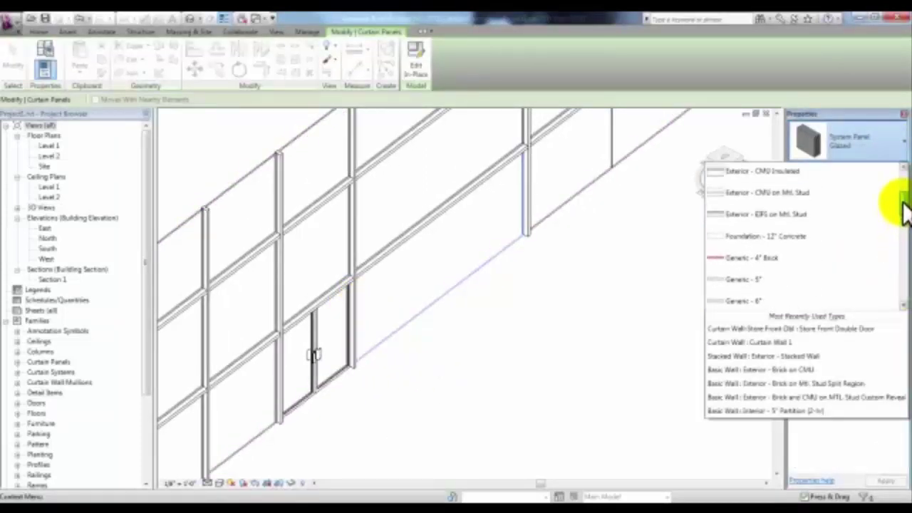
click(771, 271)
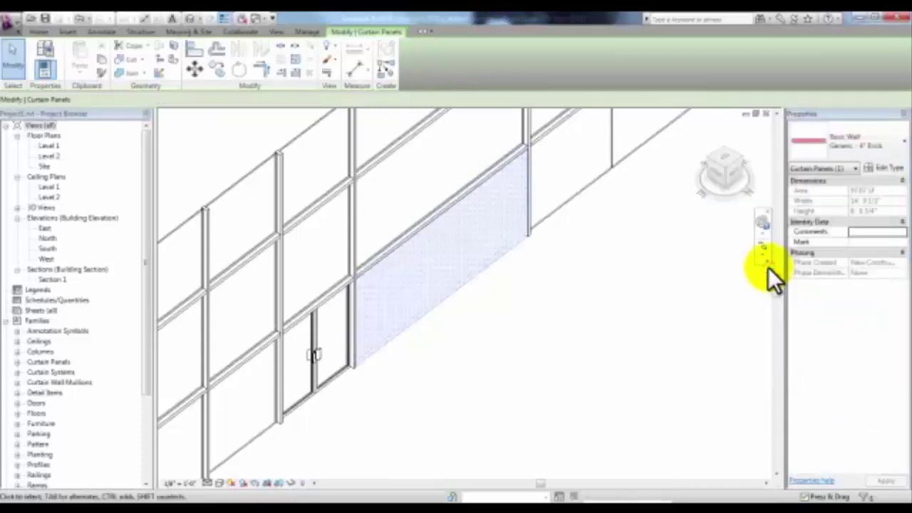
- Select the glazed panel above the double door and open the material selection for its Glazed panel type
scroll(413, 328, down, 2)
click(356, 289)
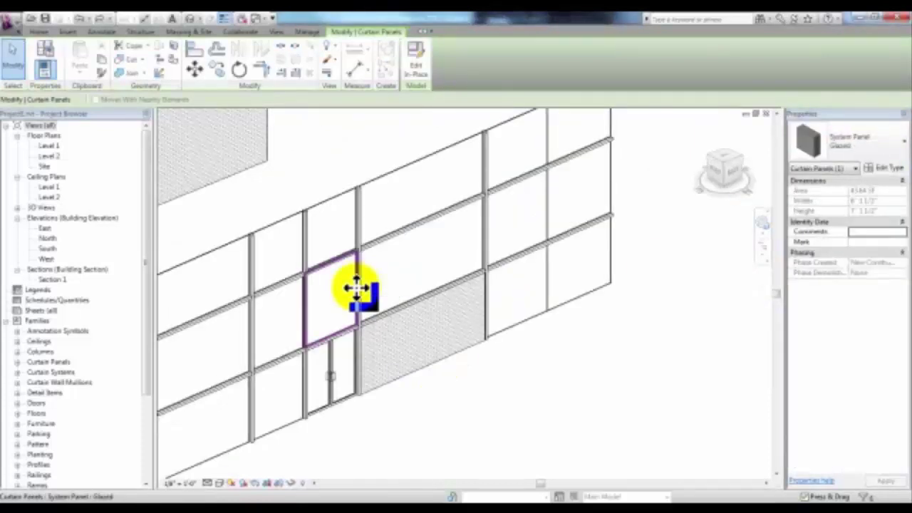
click(883, 168)
click(740, 241)
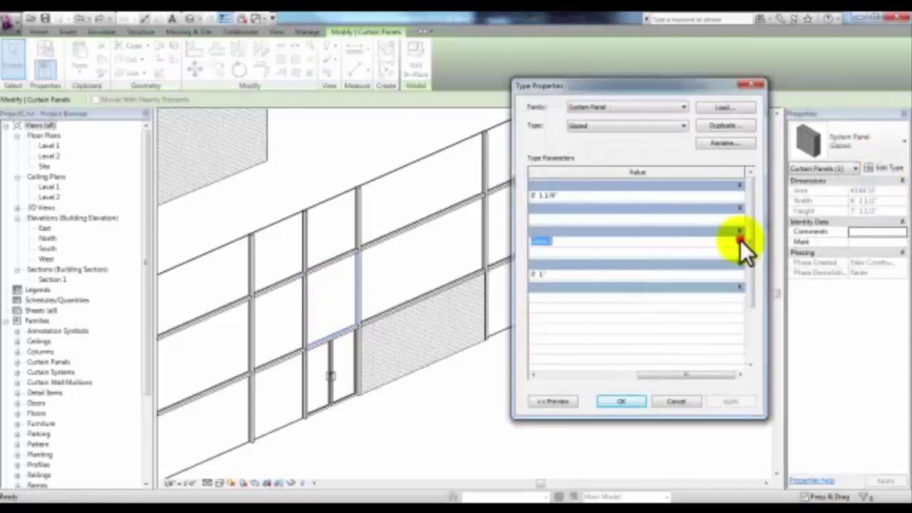
click(740, 240)
- Duplicate the Glass material under the name Glass Custom
click(469, 306)
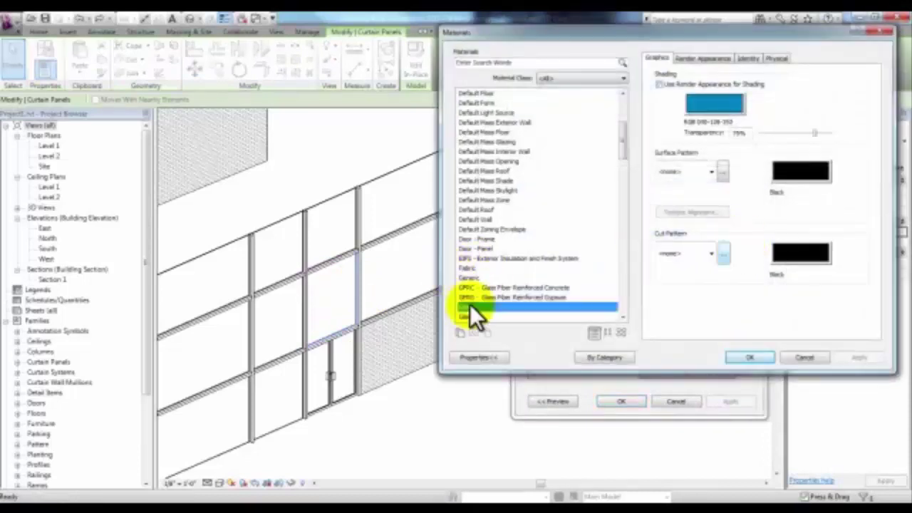
click(460, 332)
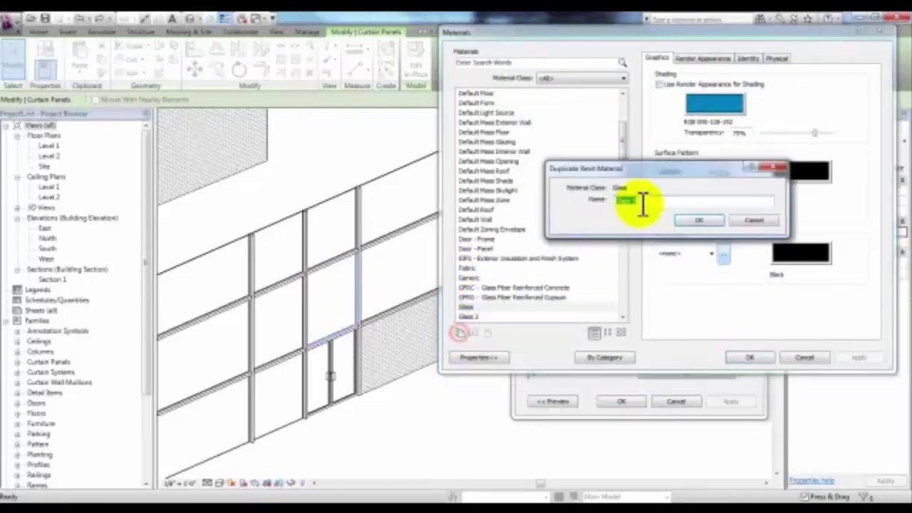
click(643, 200)
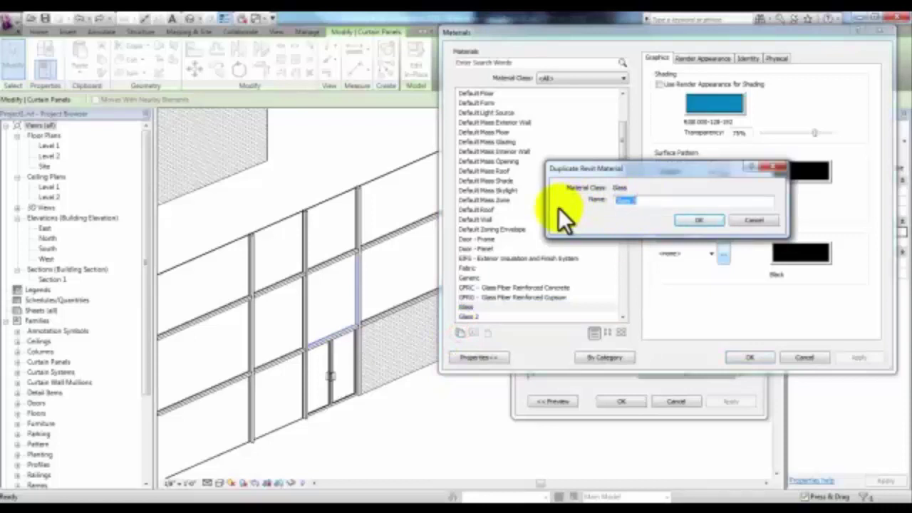
text(Glass Custom)
key(Return)
- Replace Glass Custom's render appearance with Green from the Glass - Glazing library and apply the material to the Glazed panel type
click(728, 57)
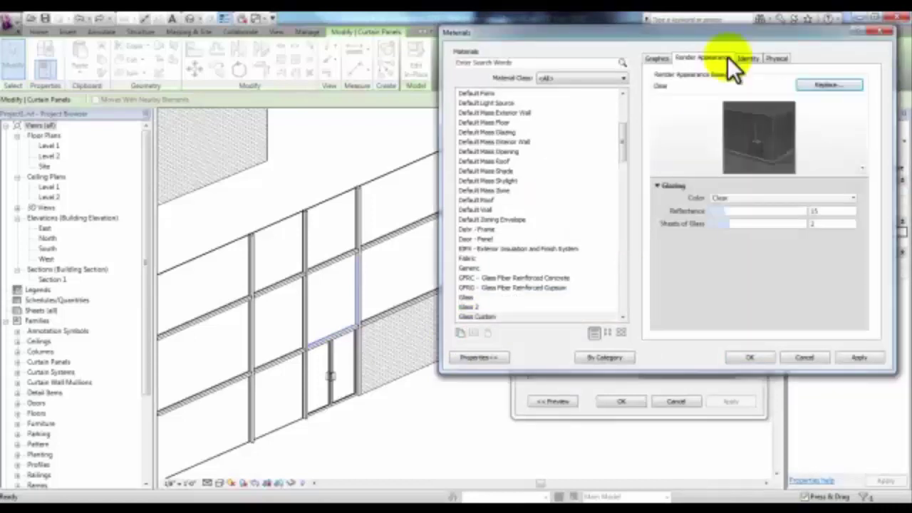
click(856, 87)
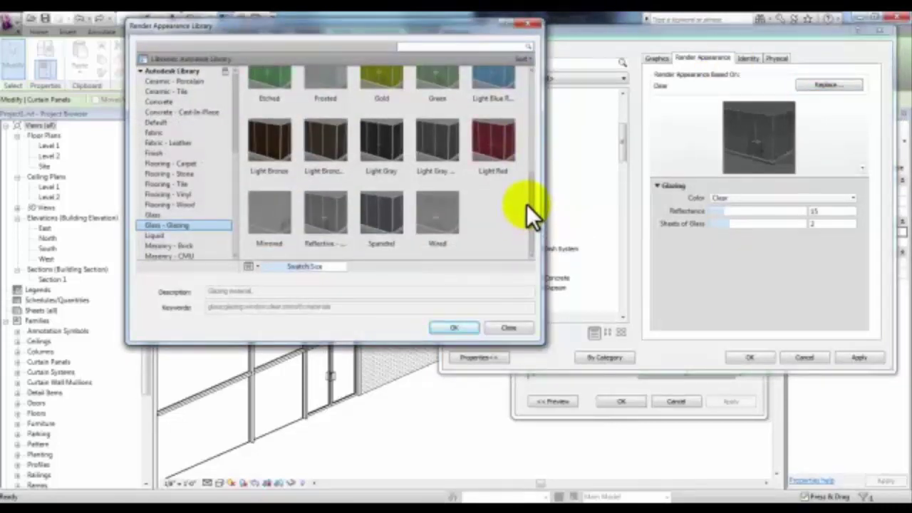
scroll(527, 207, up, 2)
click(430, 198)
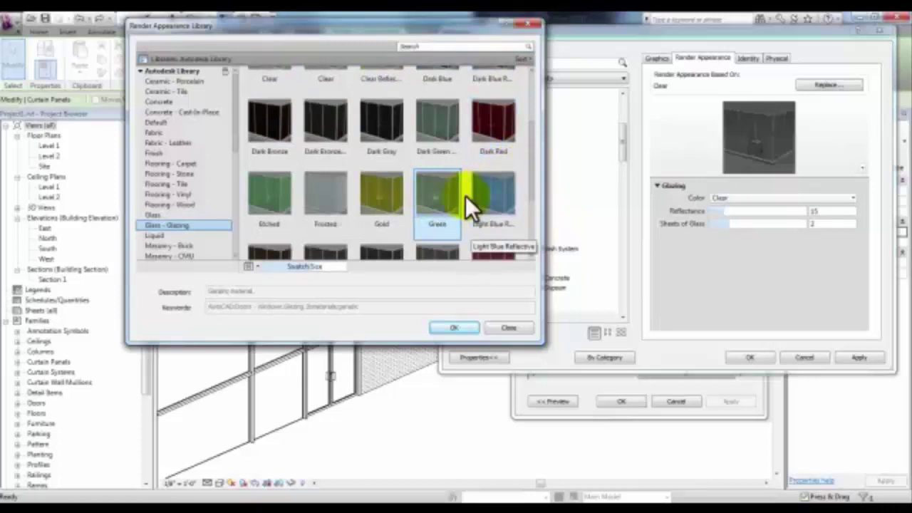
scroll(420, 203, down, 1)
click(454, 327)
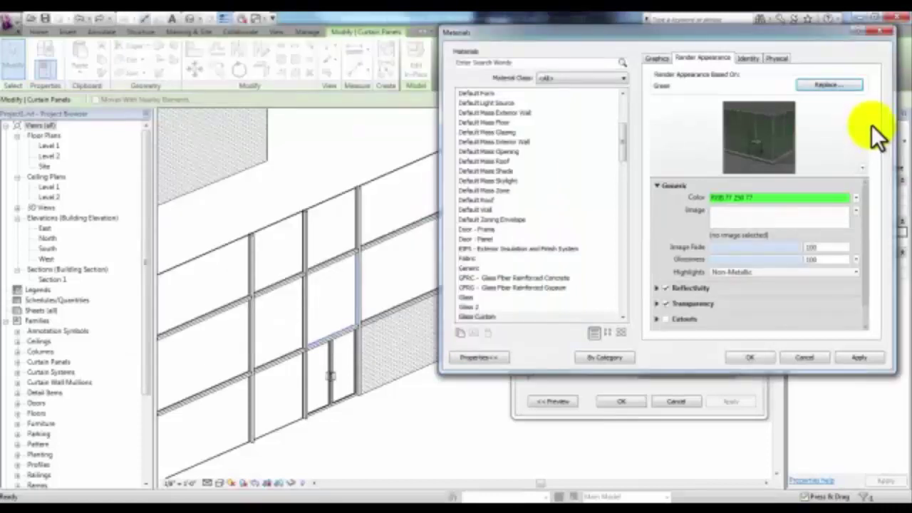
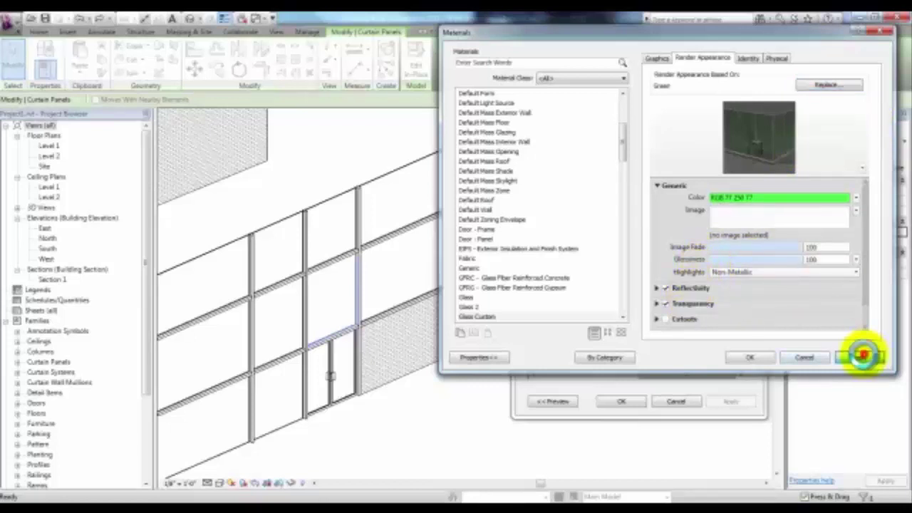
click(744, 357)
click(621, 401)
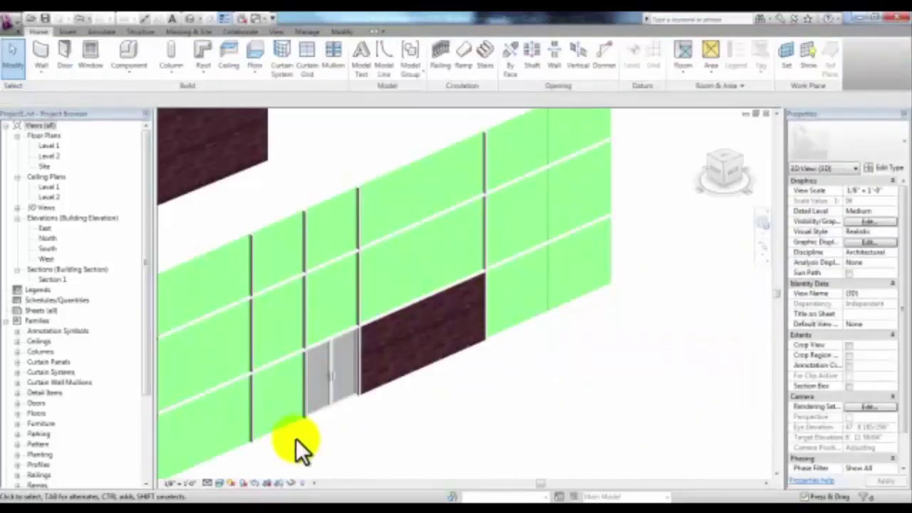
- Examine the curtain wall in the Realistic visual style and return the 3D view to Hidden Line
click(219, 483)
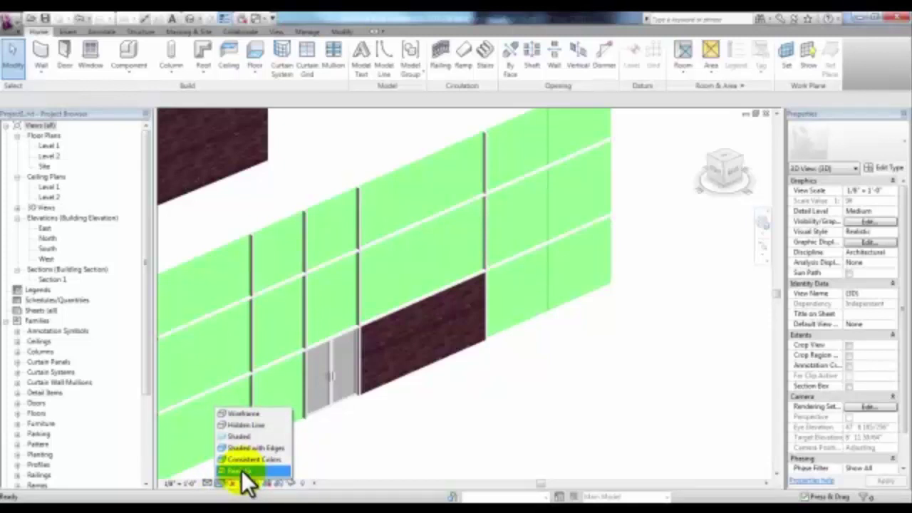
click(242, 471)
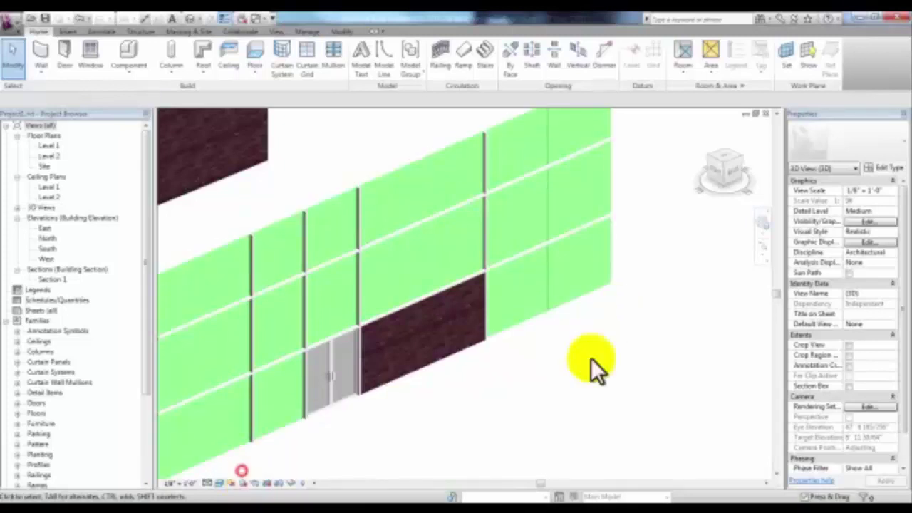
click(219, 483)
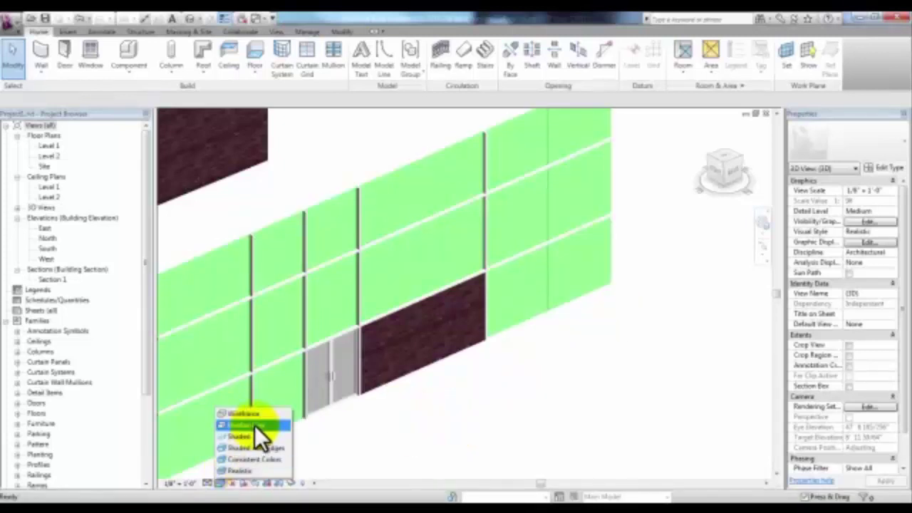
click(254, 426)
shift+middle_drag(433, 379, 576, 366)
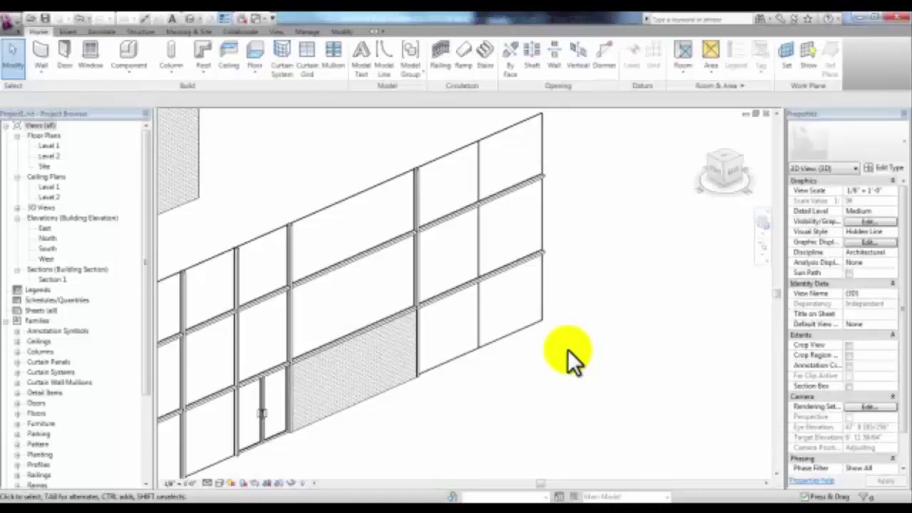
- Create a new family from the mullion profile template in the Imperial Templates folder
click(8, 23)
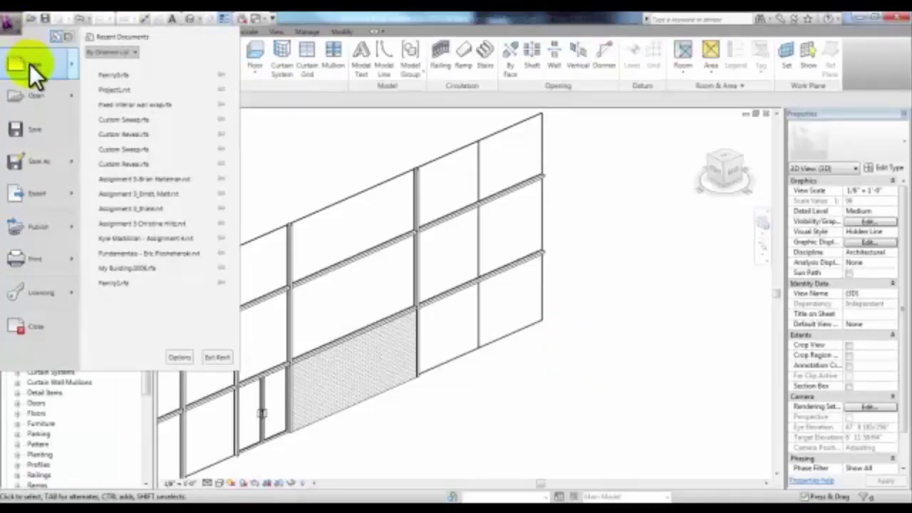
mouse_move(29, 64)
click(131, 111)
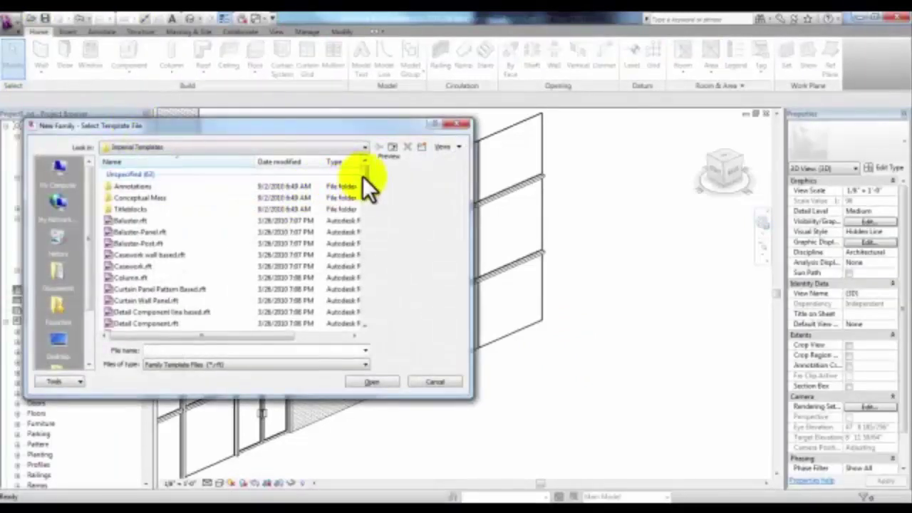
scroll(353, 212, down, 4)
drag(353, 212, 349, 269)
double_click(169, 255)
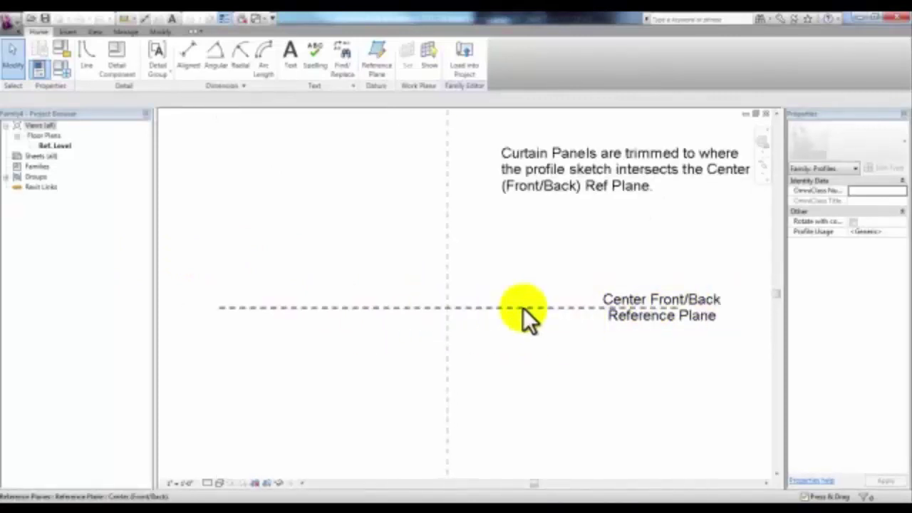
- Sketch a closed upright slot profile around the reference plane intersection, with semicircular ends of about 1 1/2" radius
key(l)
key(i)
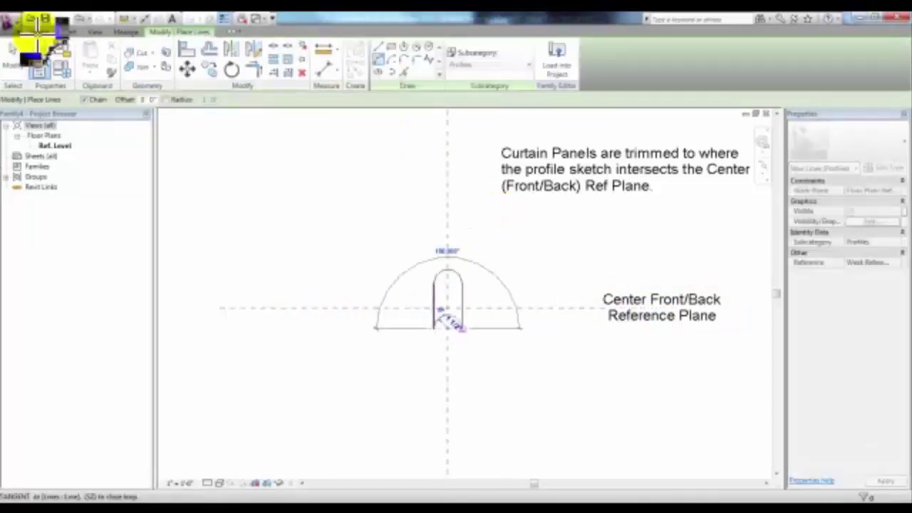
key(Escape)
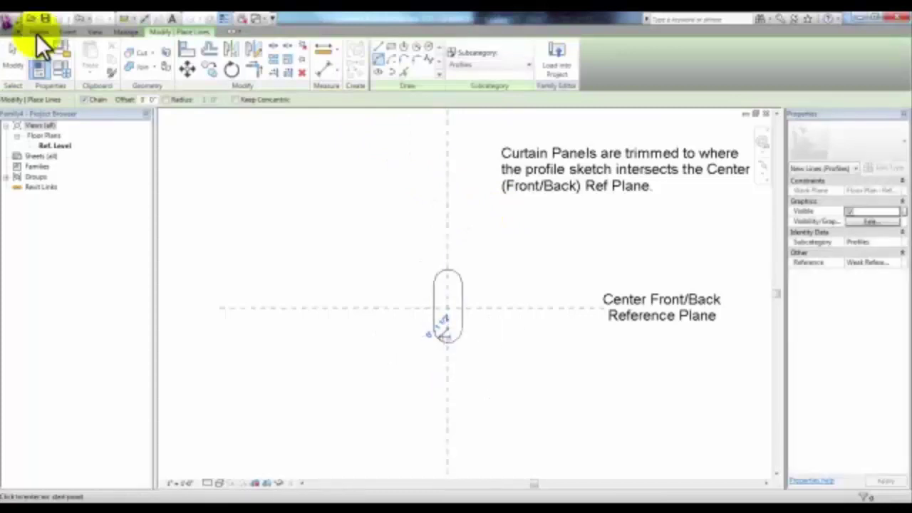
- Finish the profile sketch, fit the whole view, and save the family as Custom Mullion
key(Escape)
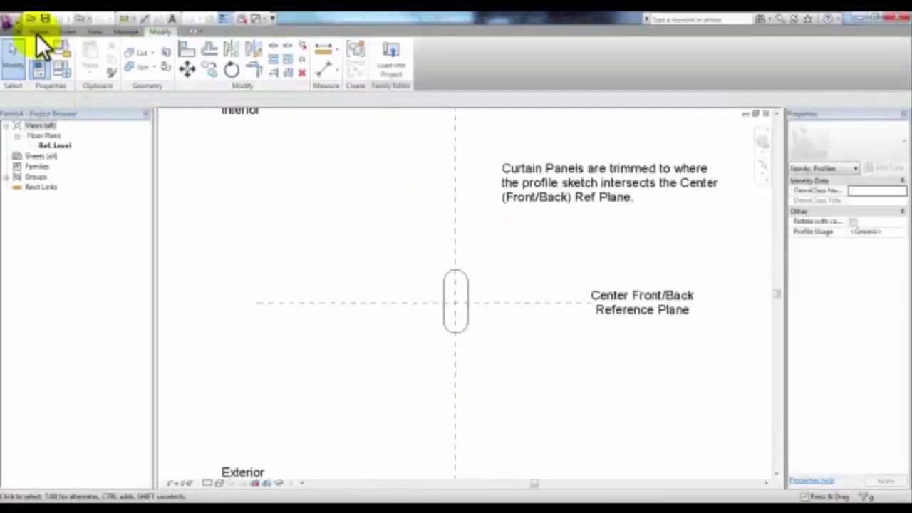
key(z)
key(f)
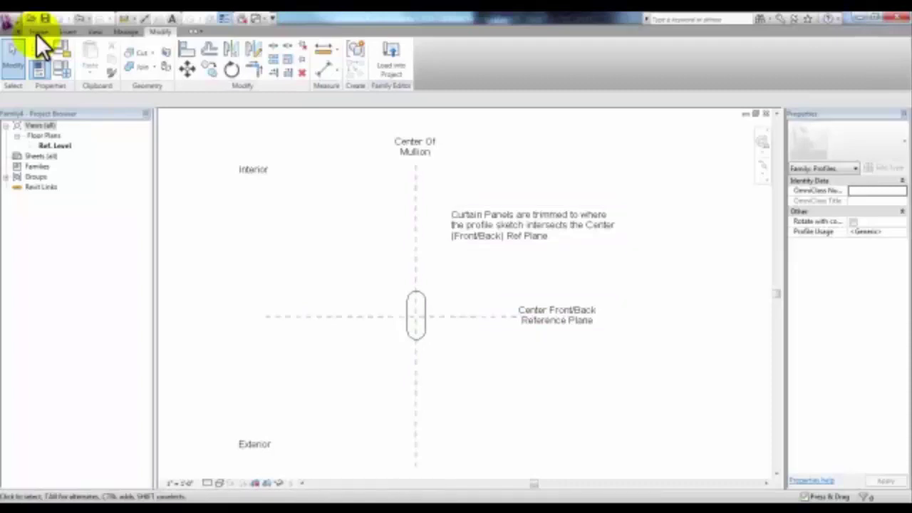
key(alt+f)
key(a)
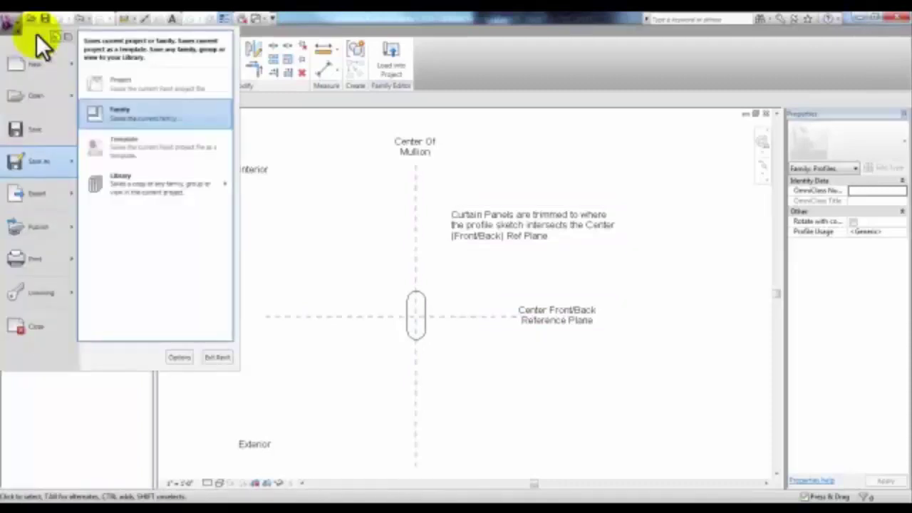
key(f)
text(Custom Mullion)
key(Return)
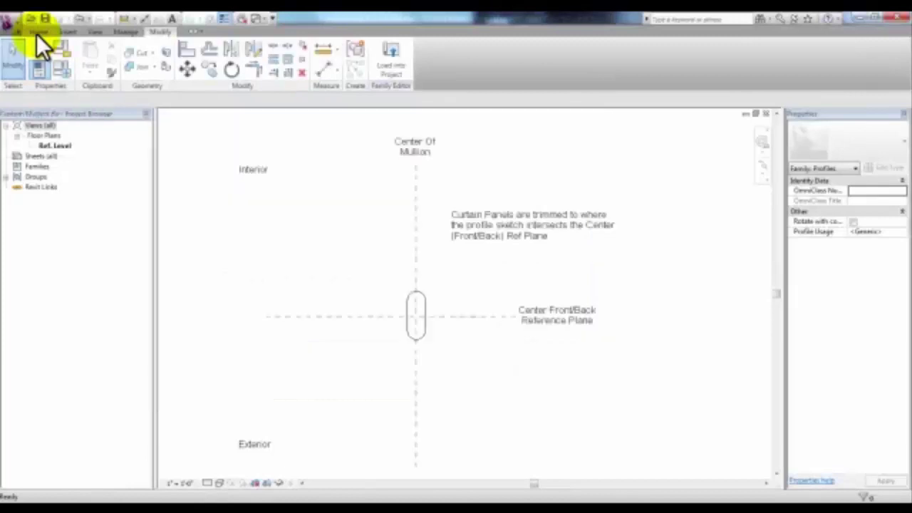
- Load the Custom Mullion profile family into Project1.rvt and switch to the project's 3D view
key(l)
key(p)
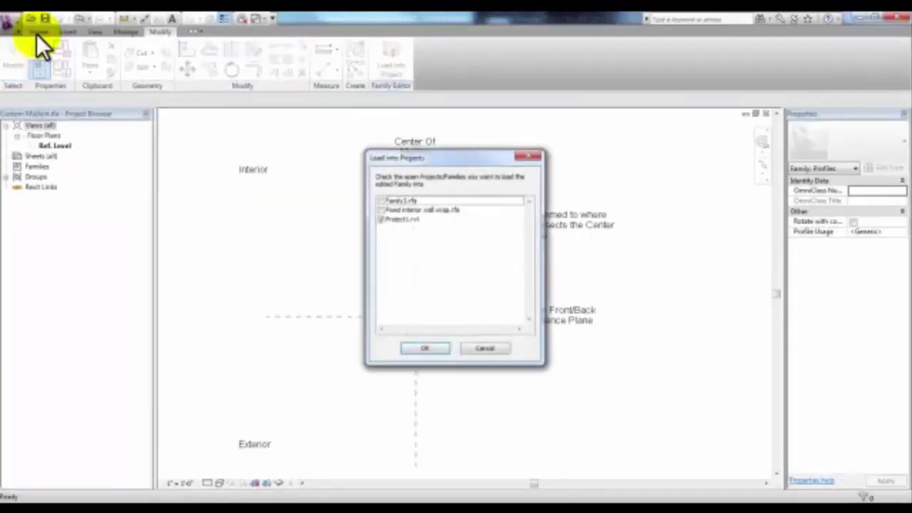
key(Return)
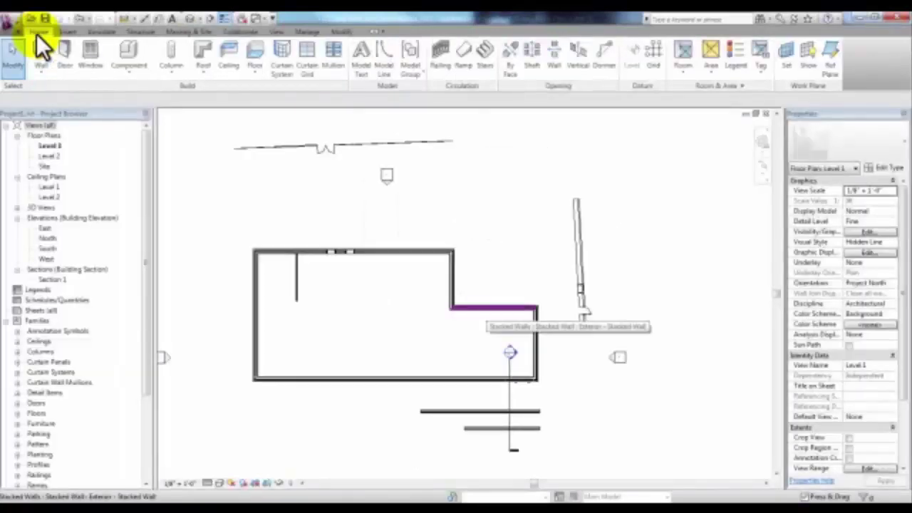
key(ctrl+Tab)
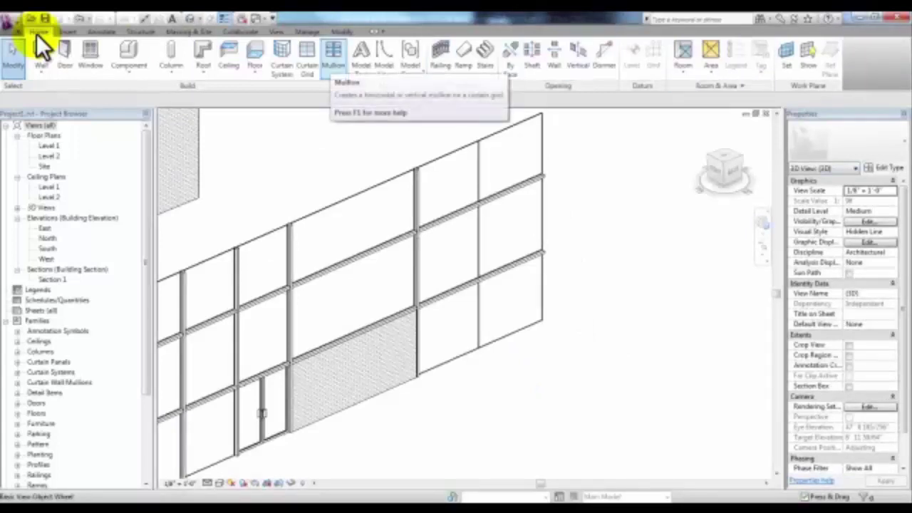
- Start placing mullions and duplicate the 2.5" x 5" rectangular 2 type as Custom Mullion
click(333, 51)
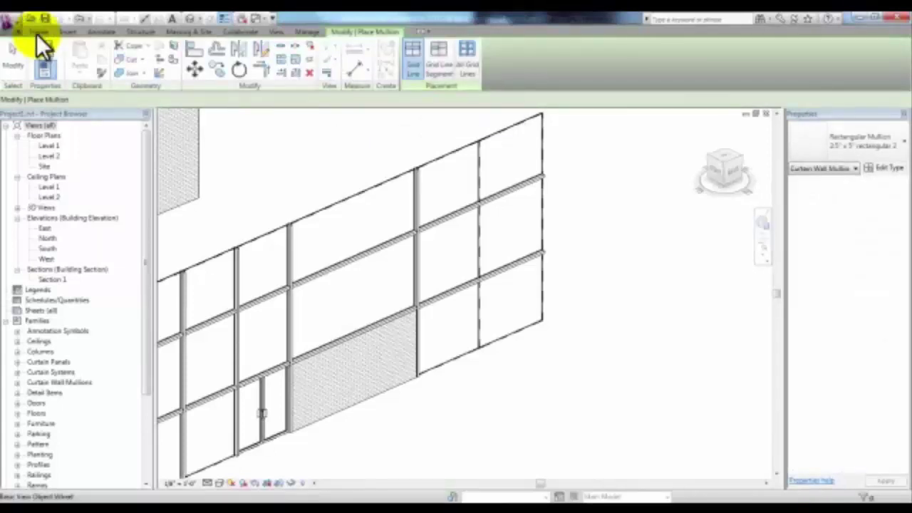
click(37, 37)
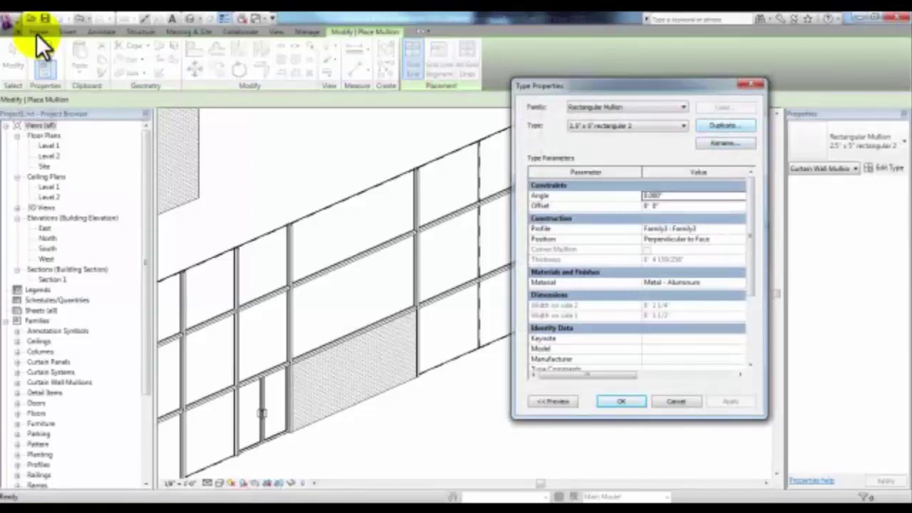
key(alt+d)
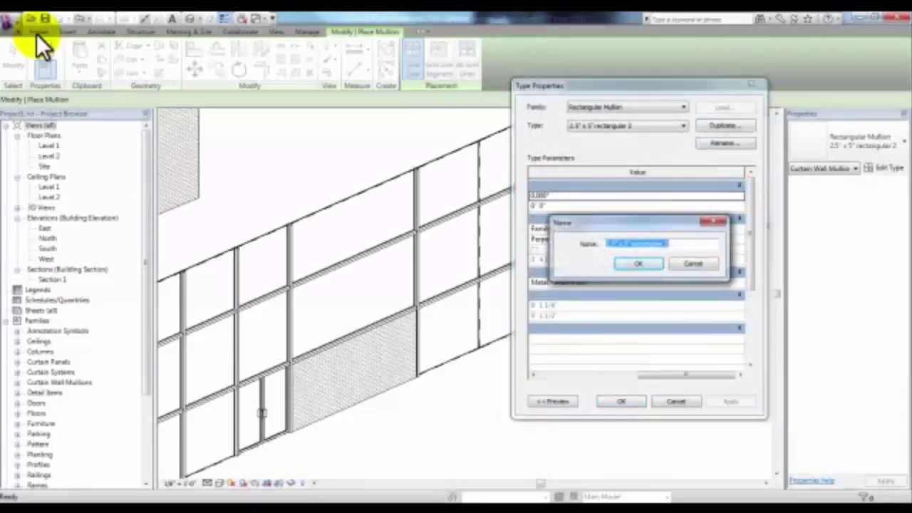
text(Curtain Mullion)
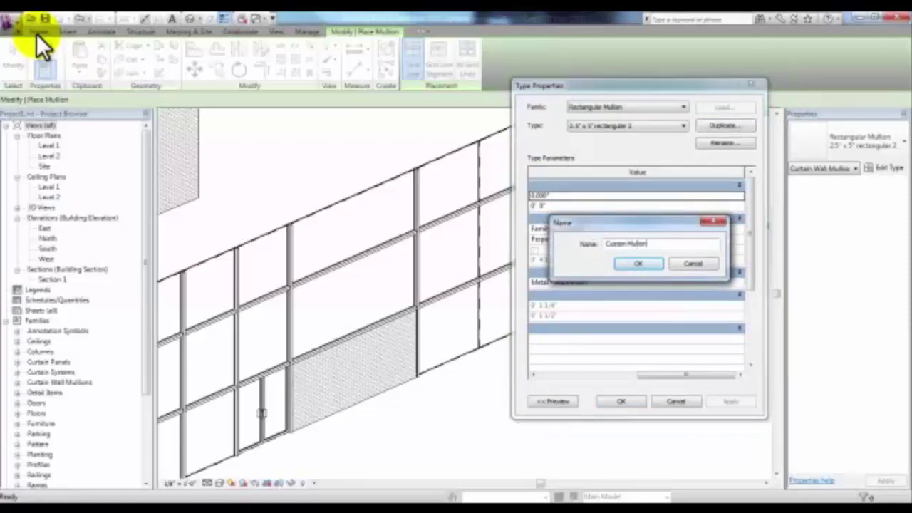
key(Return)
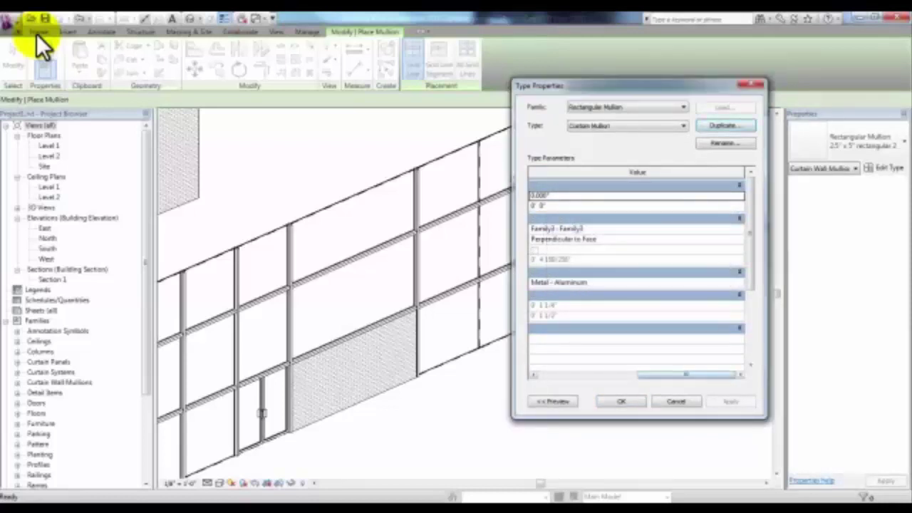
- Set the Custom Mullion type's profile to Custom Mullion : Custom Mullion and apply the type properties
key(Down)
key(Down)
key(alt+Down)
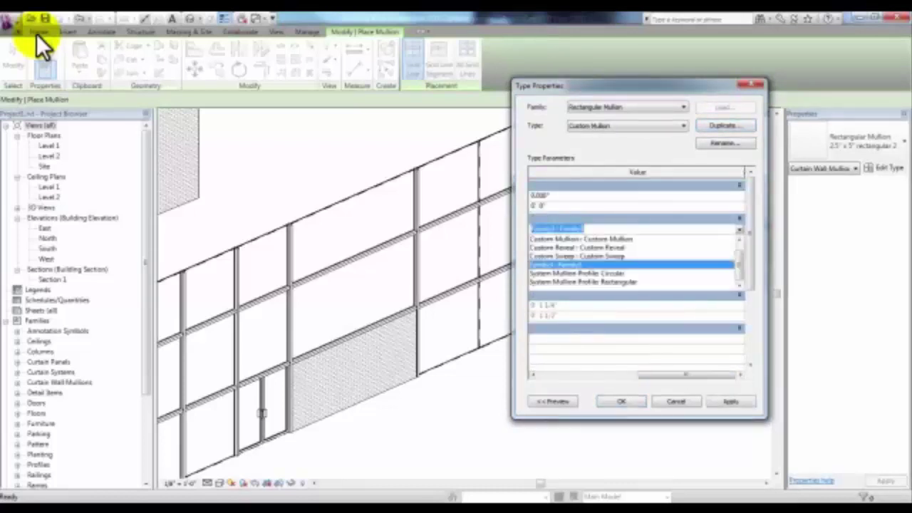
key(Return)
key(Return)
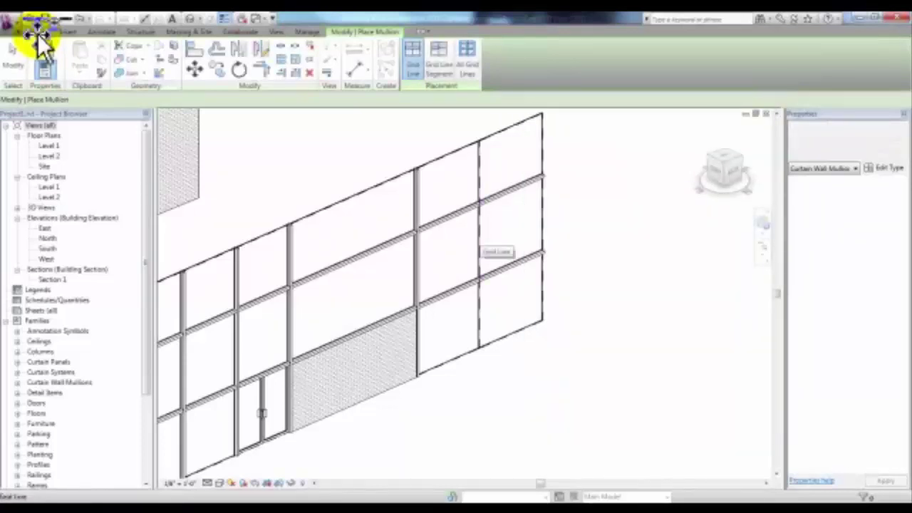
- Place Custom Mullions along the empty vertical grid line and the adjacent vertical end of the curtain wall
scroll(497, 251, up, 3)
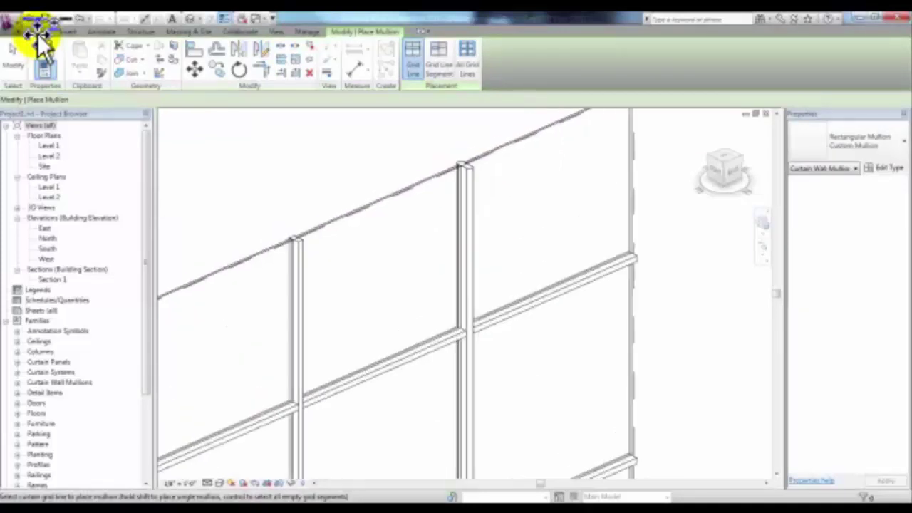
scroll(462, 165, up, 1)
middle_drag(462, 166, 424, 249)
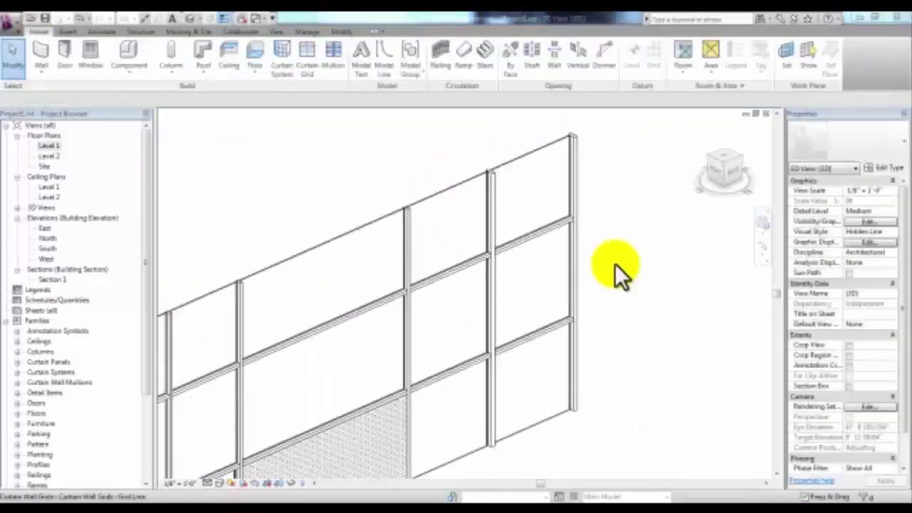
- Delete the upper horizontal mullion segment in the bay just before the end bay of the curtain wall
scroll(438, 278, up, 2)
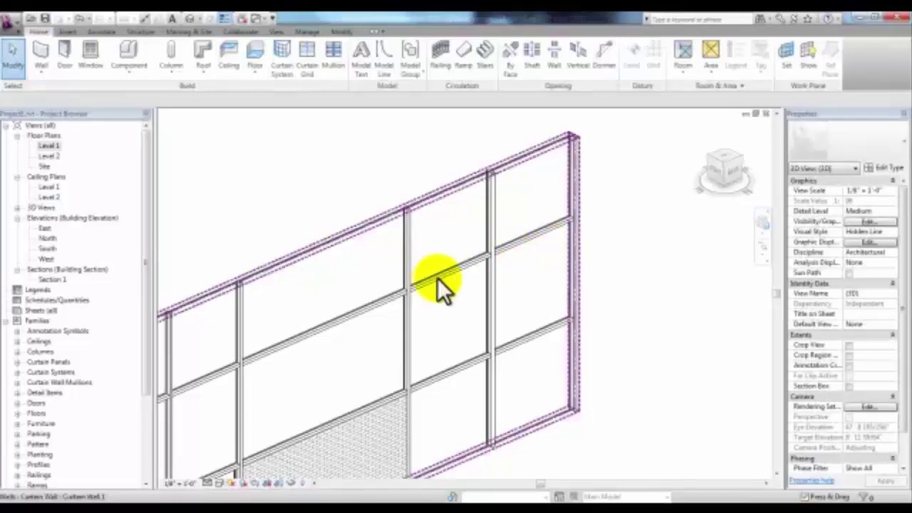
key(Tab)
click(438, 278)
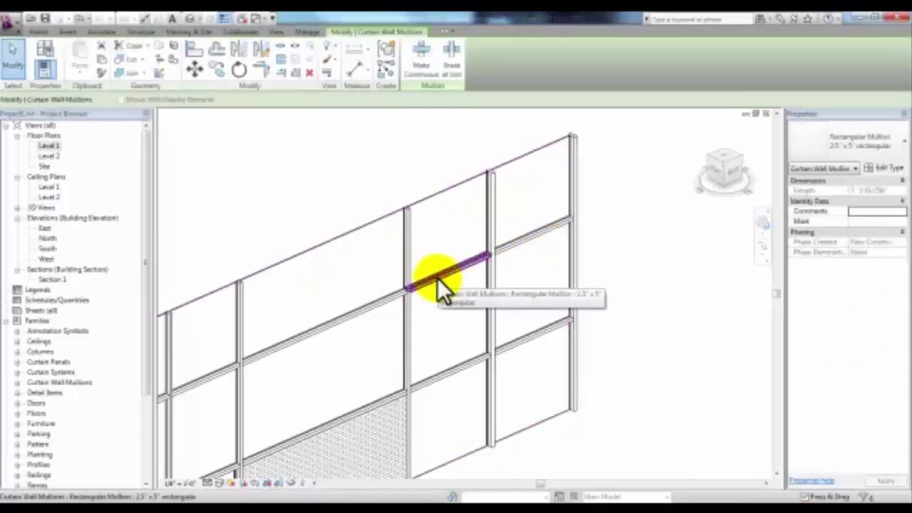
click(307, 72)
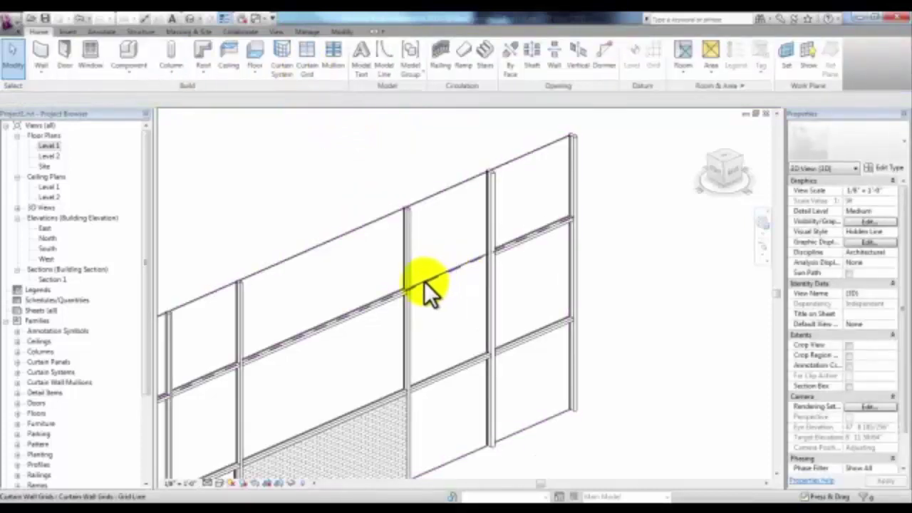
- Remove the exposed upper horizontal grid line segment in that bay so its two panels merge
click(446, 272)
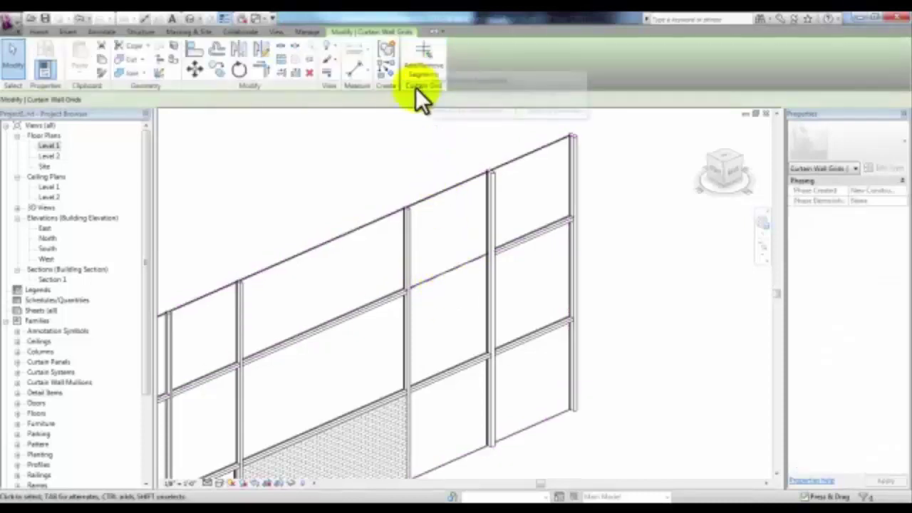
click(425, 65)
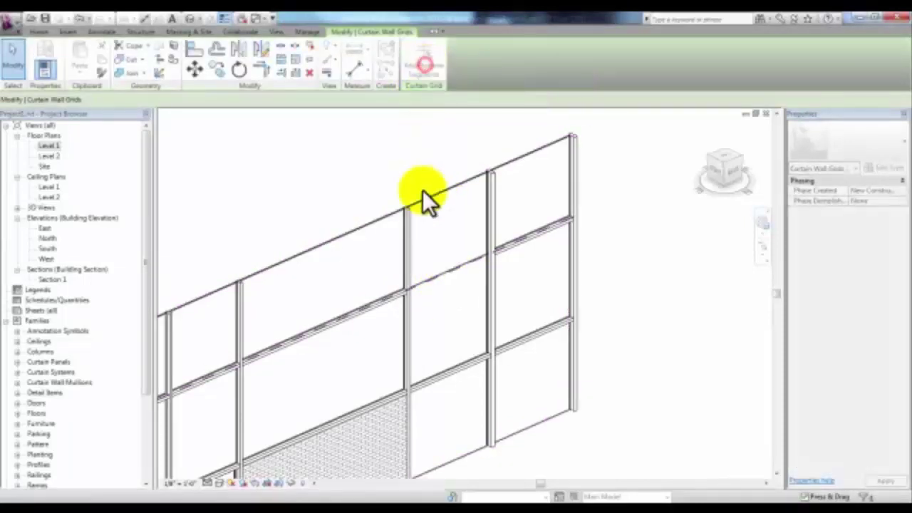
click(449, 269)
key(Escape)
key(Escape)
- In the Level 1 plan, draw two perpendicular Curtain Wall 1 segments about 15'-6" and 13'-6" long beside the existing curtain wall
middle_drag(466, 290, 526, 242)
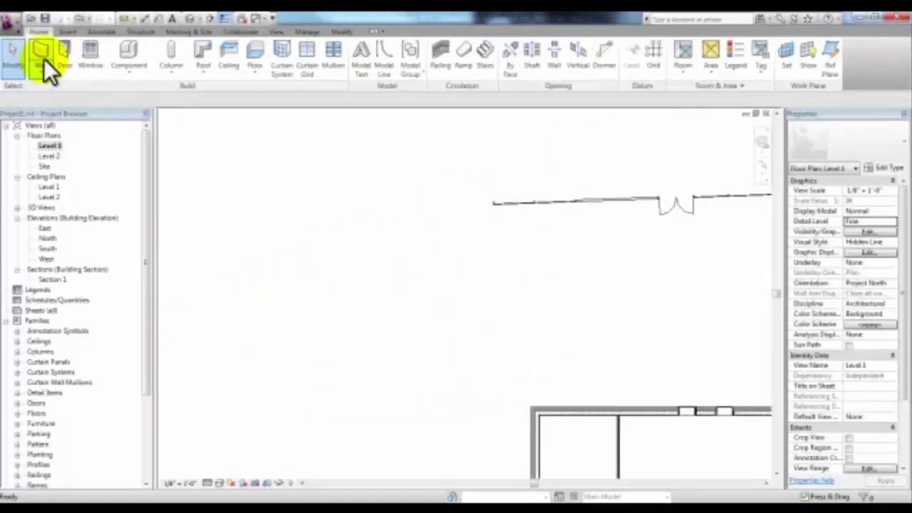
click(43, 58)
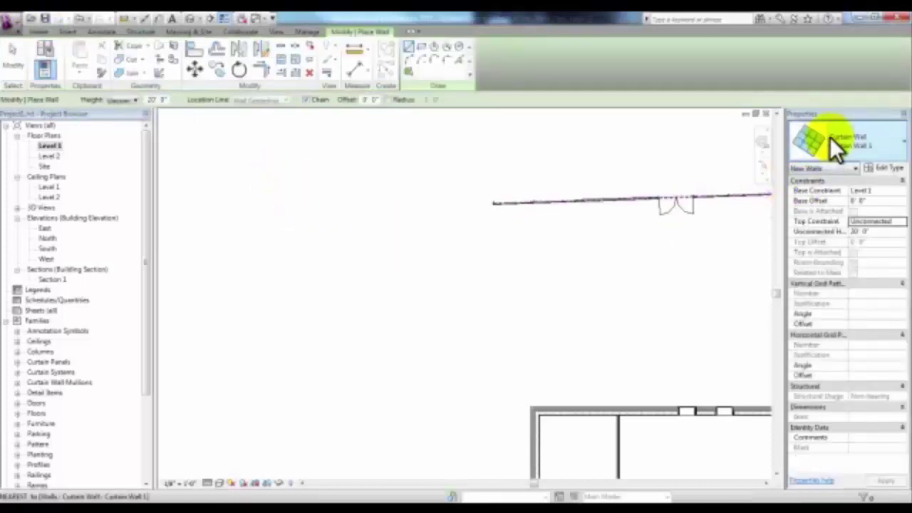
click(333, 199)
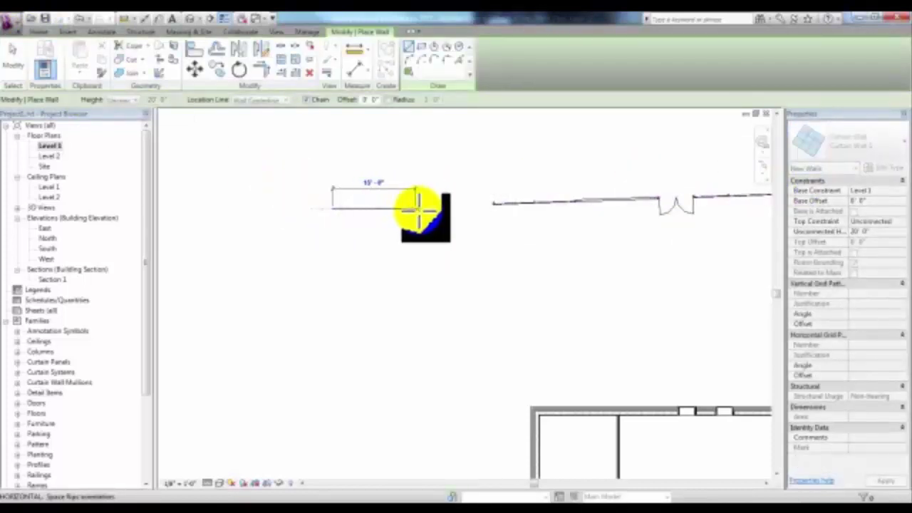
click(419, 208)
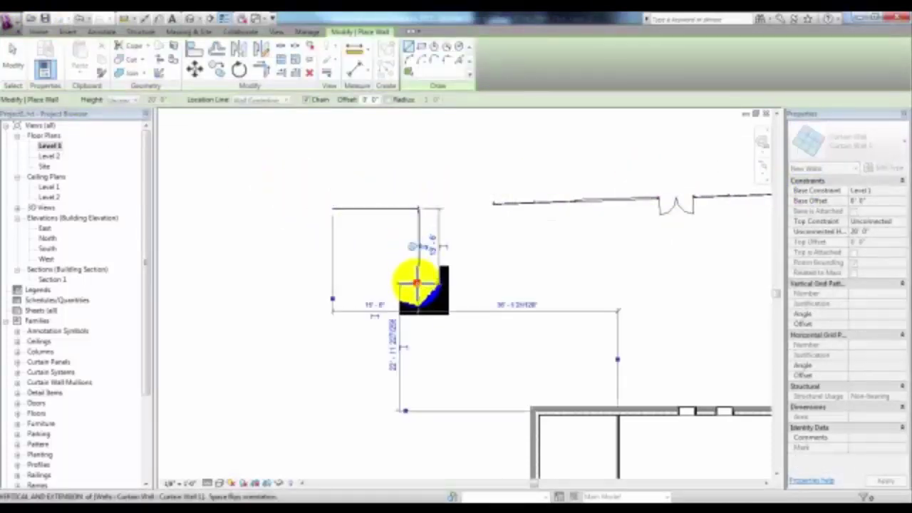
click(418, 284)
click(464, 201)
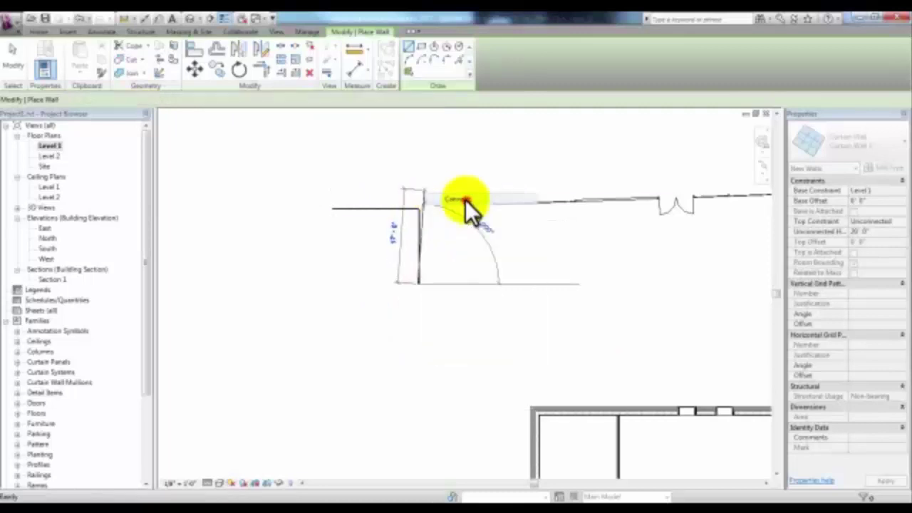
key(Escape)
scroll(389, 218, up, 5)
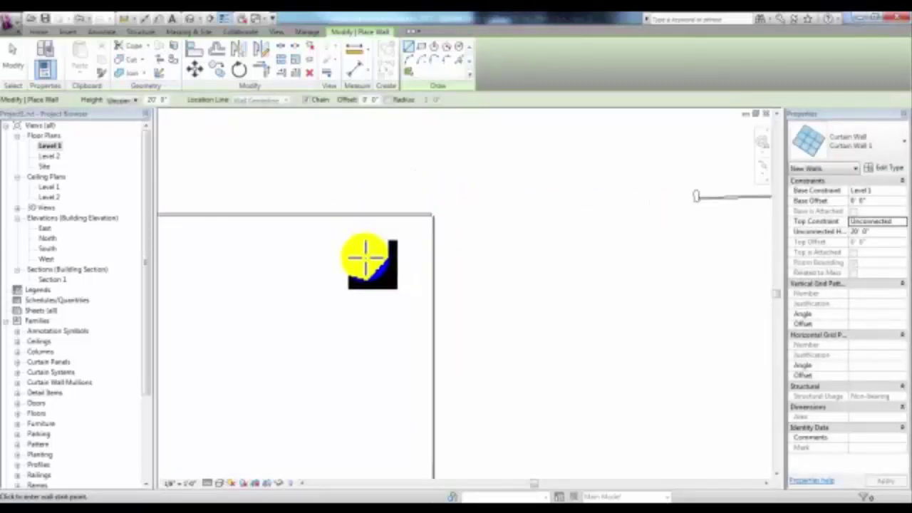
scroll(366, 254, up, 1)
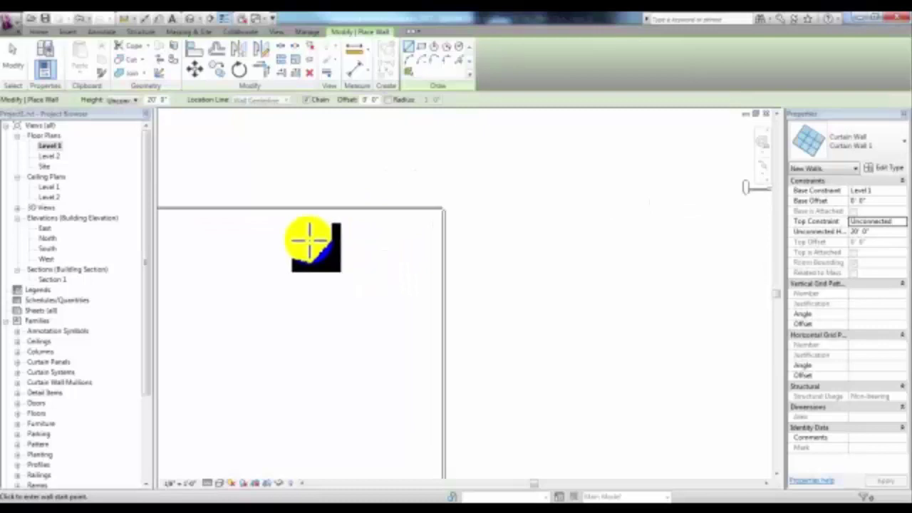
key(Escape)
key(Escape)
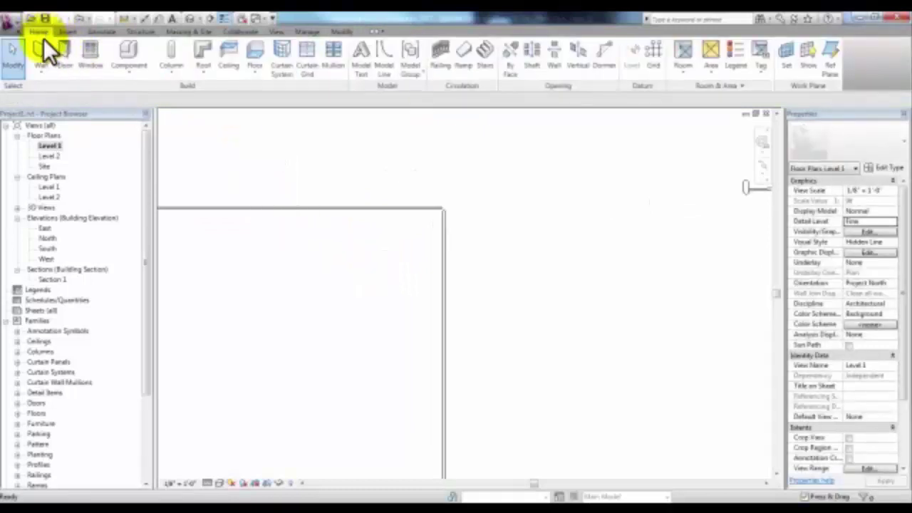
- Save the project and place a 5" x 5" L Corner Mullion where the two new curtain walls meet
click(338, 59)
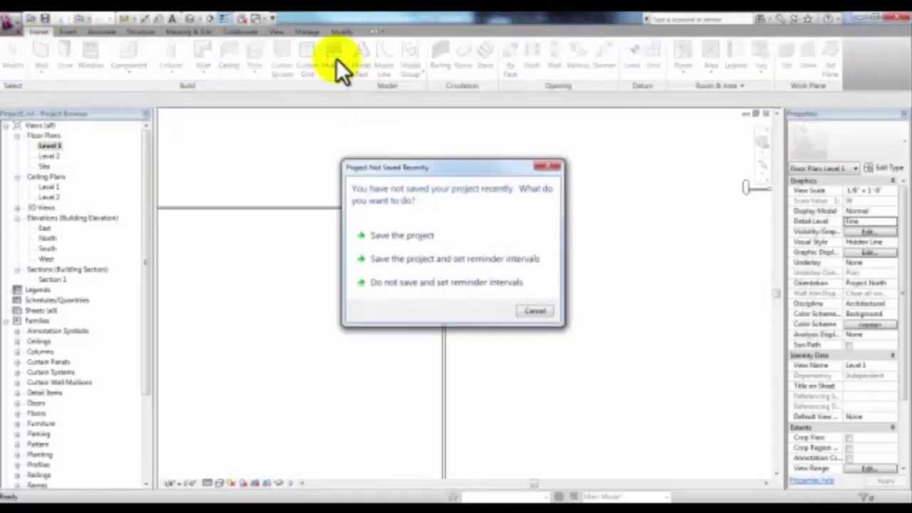
click(402, 236)
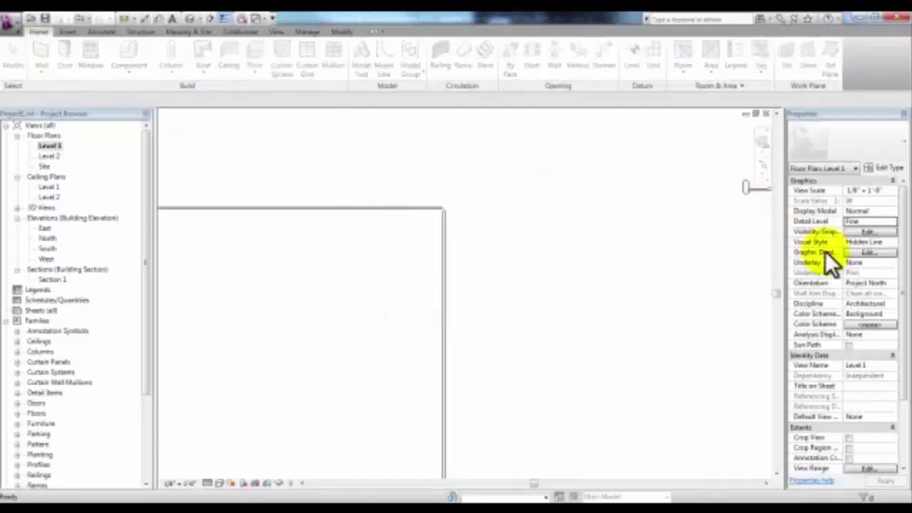
click(900, 147)
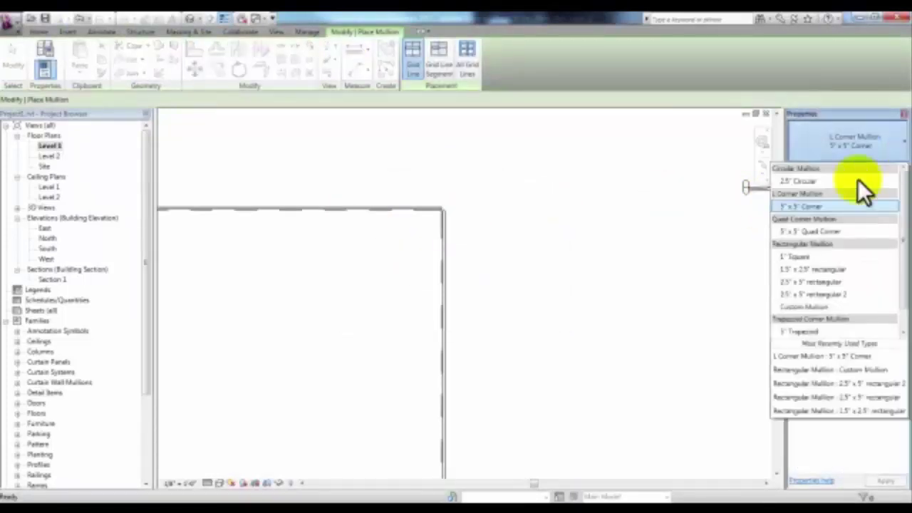
click(809, 205)
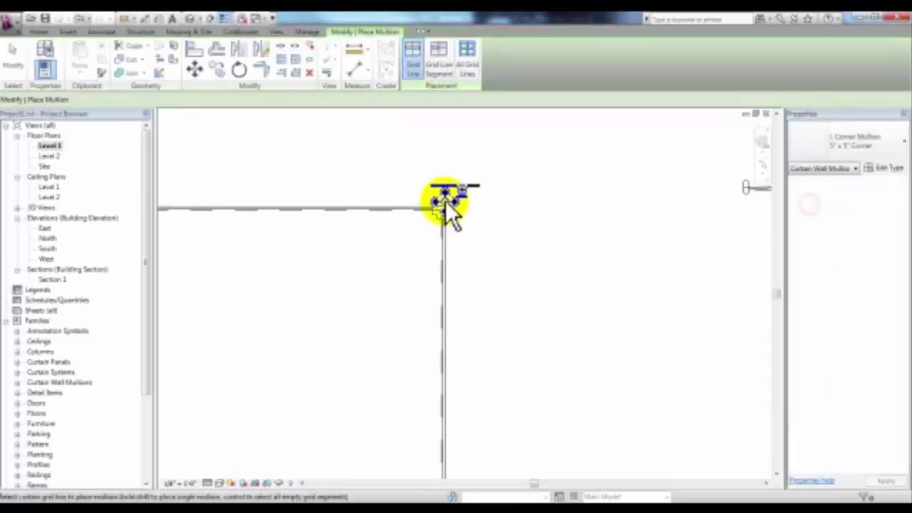
click(444, 209)
key(Escape)
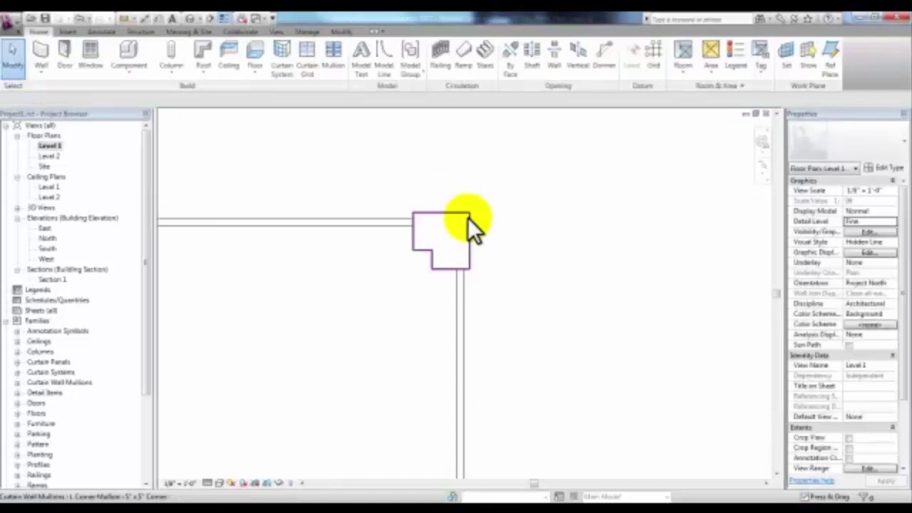
- In the type properties of the L corner mullion joining the two curtain walls, set both the thickness and the offset to 3"
click(469, 218)
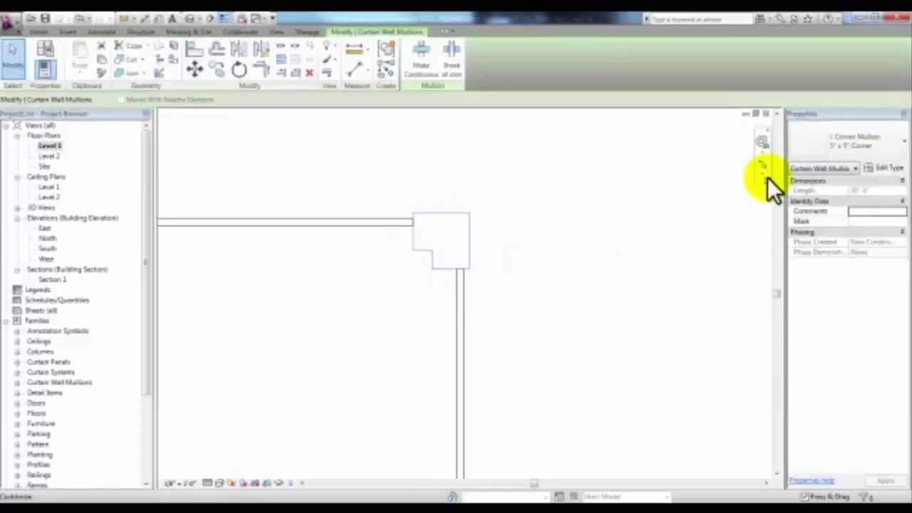
click(895, 168)
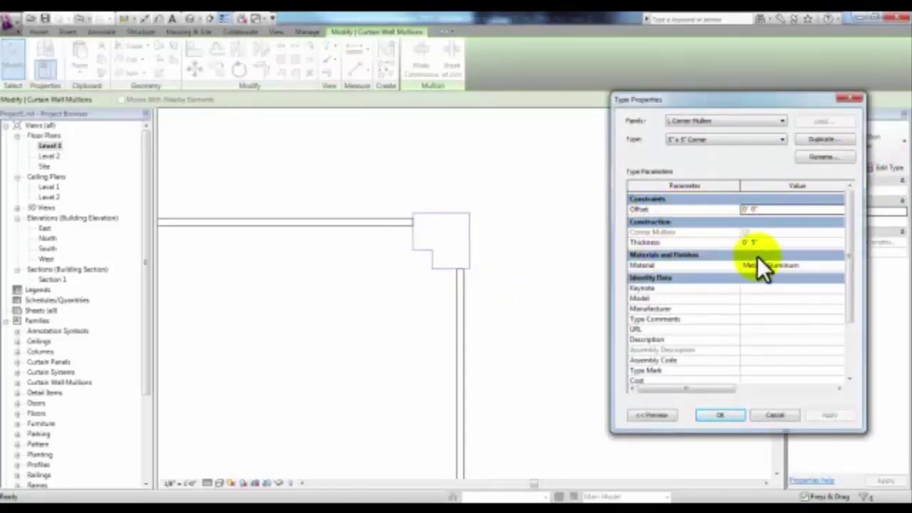
click(771, 239)
text(3)
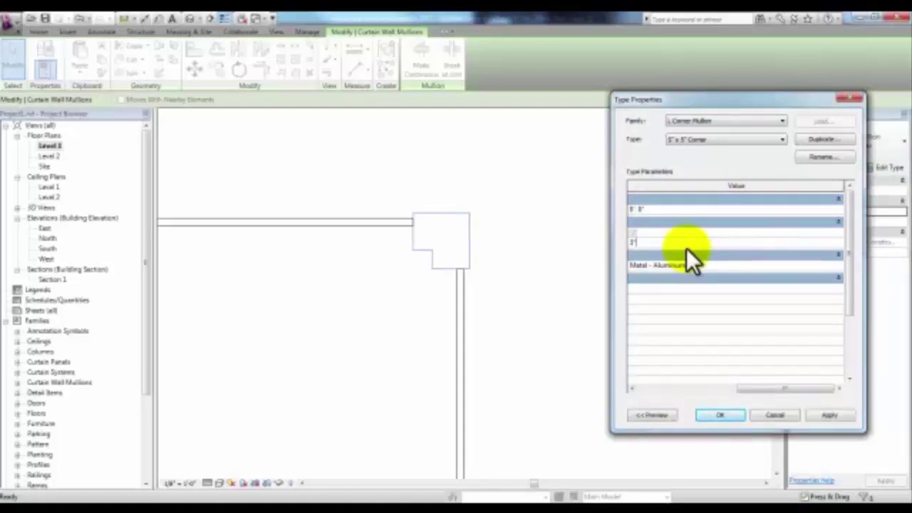
click(825, 417)
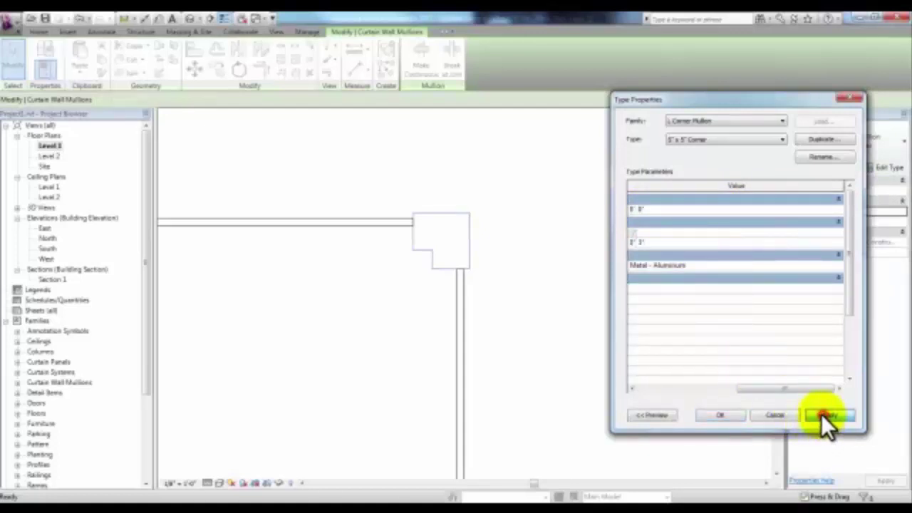
click(654, 208)
text(3)
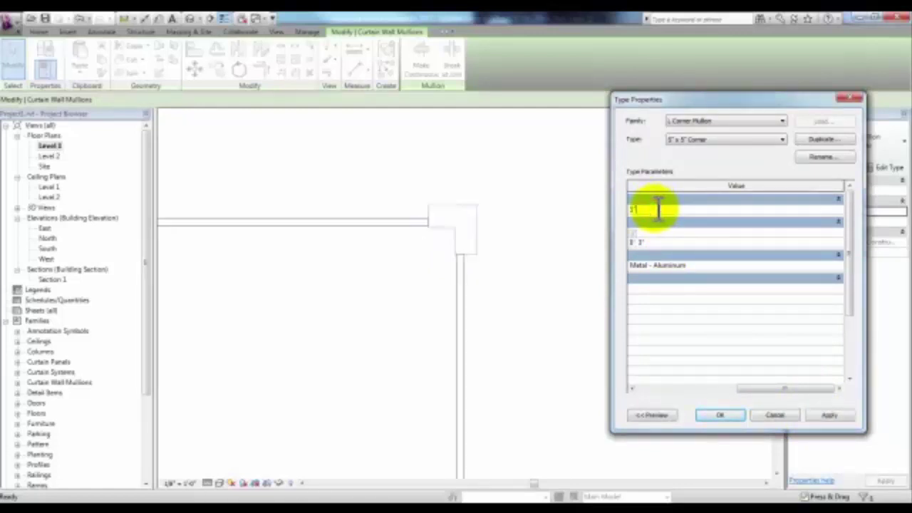
click(827, 416)
drag(820, 390, 658, 392)
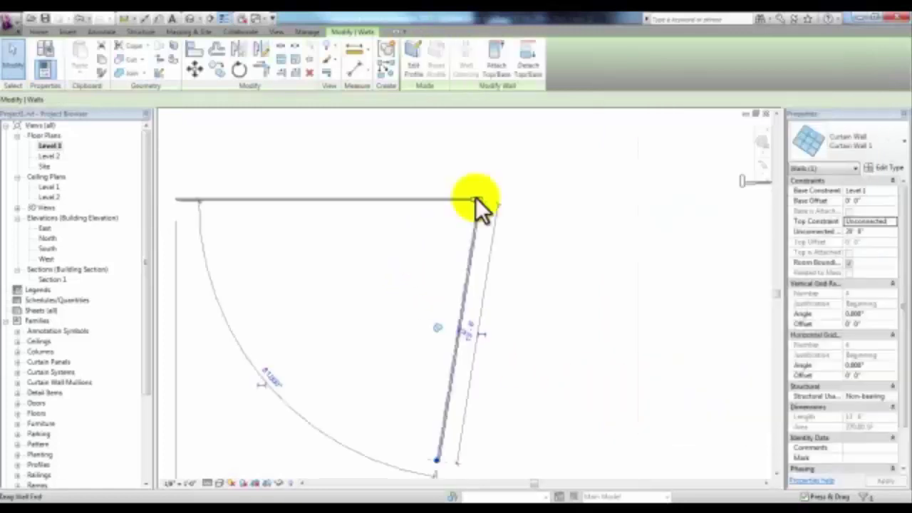
- Inspect the corner mullion at the angled joint and swing the free end of the slanted curtain wall outward to form an obtuse corner
click(475, 204)
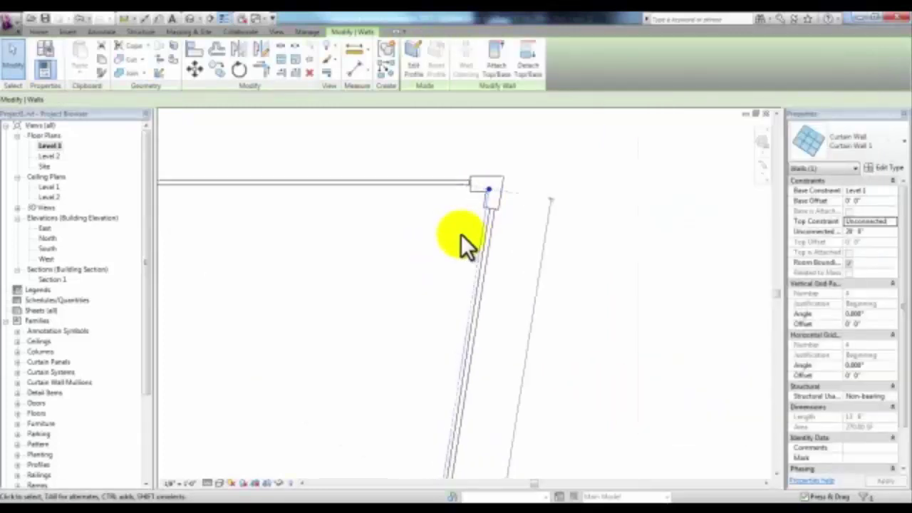
scroll(462, 233, up, 1)
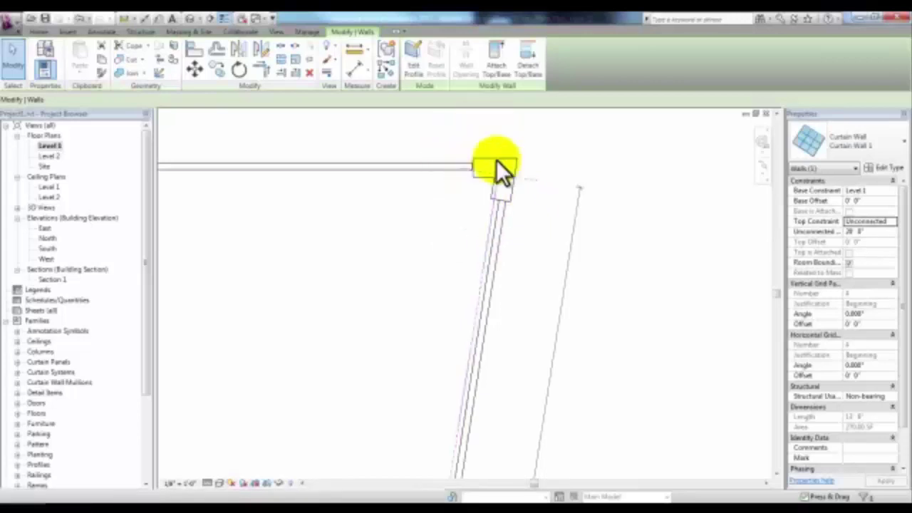
scroll(513, 295, down, 5)
scroll(531, 363, down, 2)
middle_drag(535, 373, 535, 281)
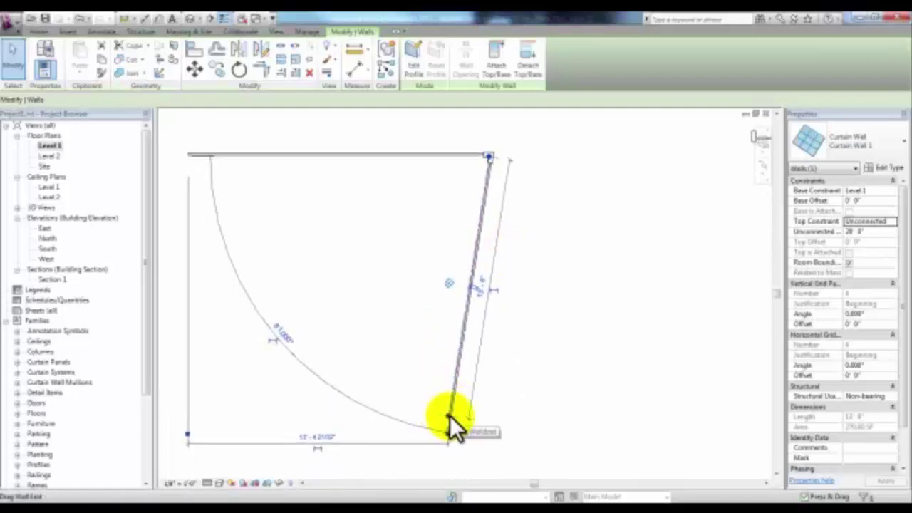
drag(444, 414, 445, 413)
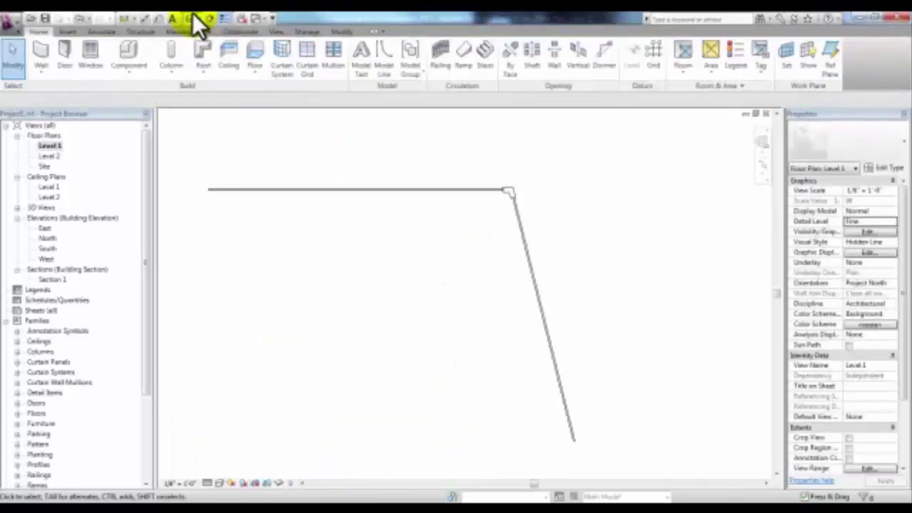
- In the 3D view, change the building's short brick return wall at the recessed corner to the Curtain Wall Storefront type
click(191, 17)
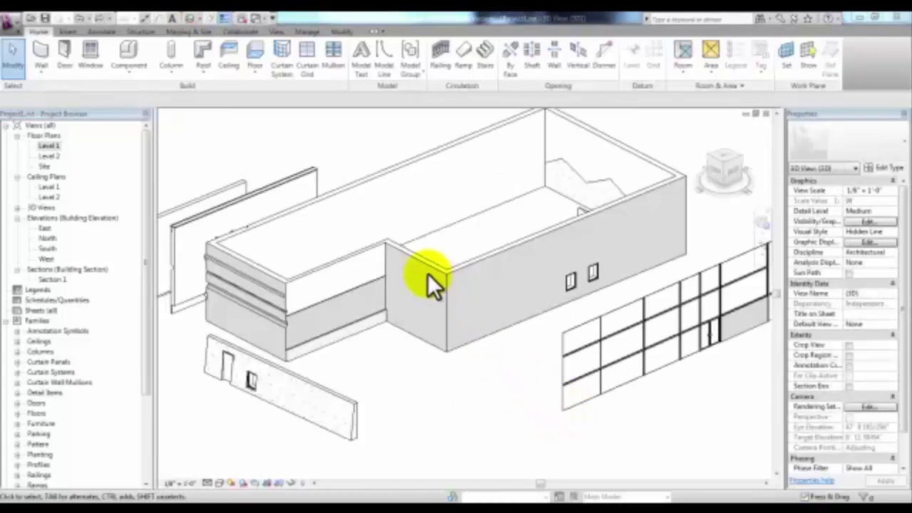
click(428, 266)
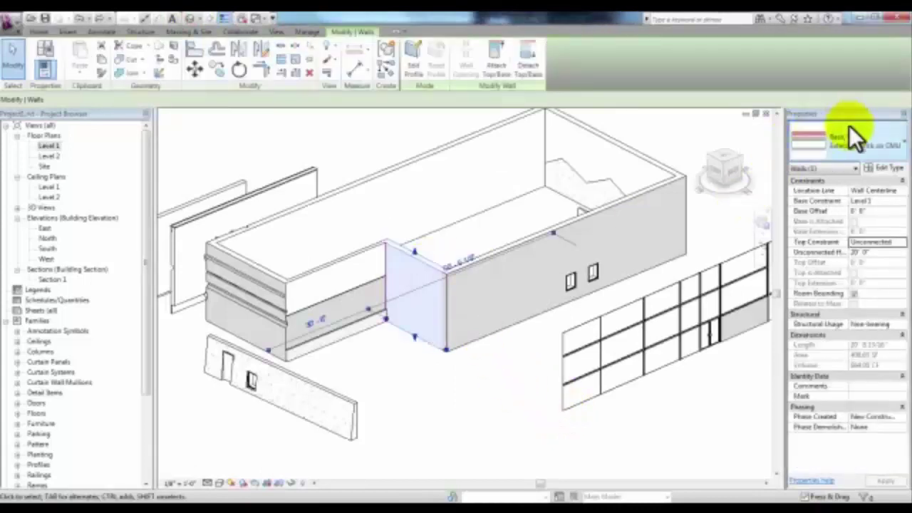
click(898, 148)
drag(899, 194, 906, 291)
click(875, 280)
click(428, 383)
scroll(427, 380, up, 3)
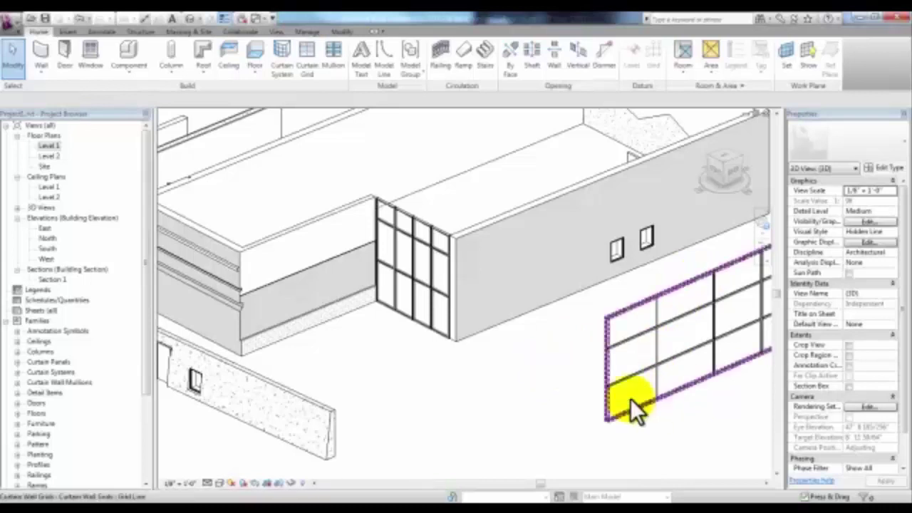
- Select a middle-row glazed panel of the storefront wall to check its properties, and clear the selection
scroll(435, 246, up, 3)
key(Tab)
key(Tab)
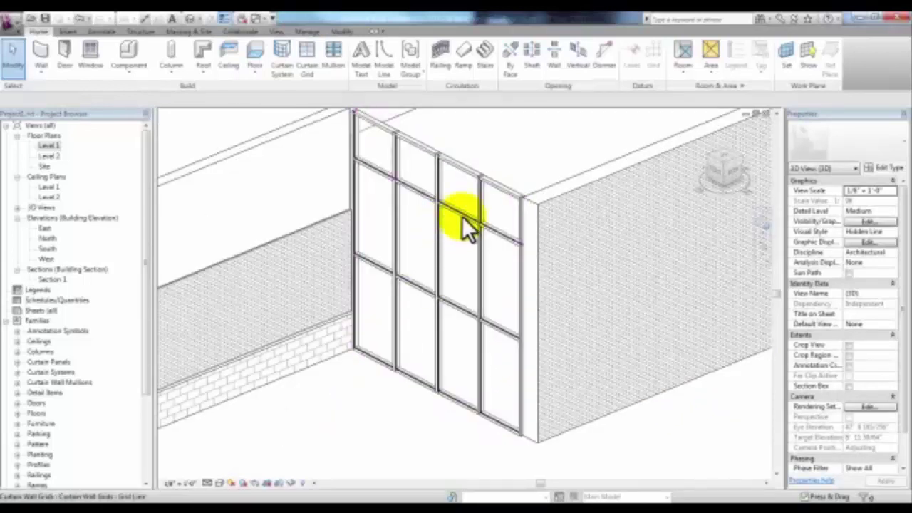
click(465, 225)
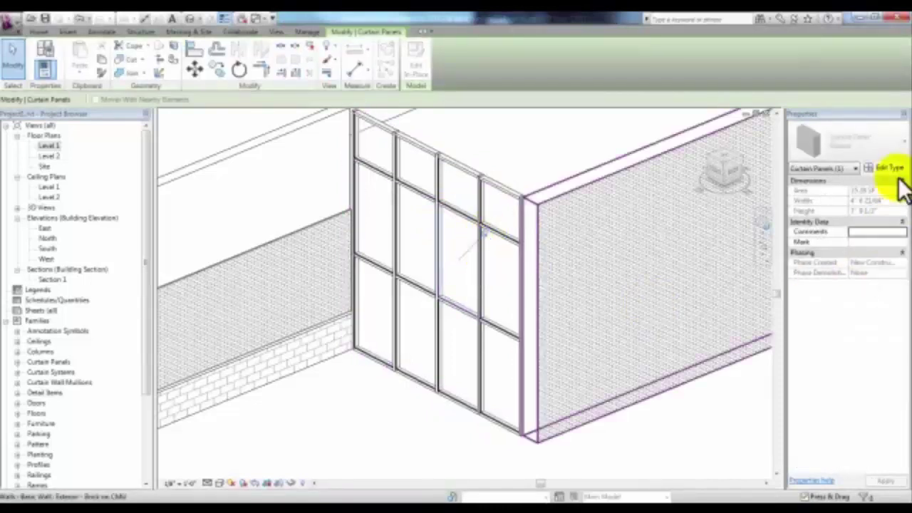
key(Escape)
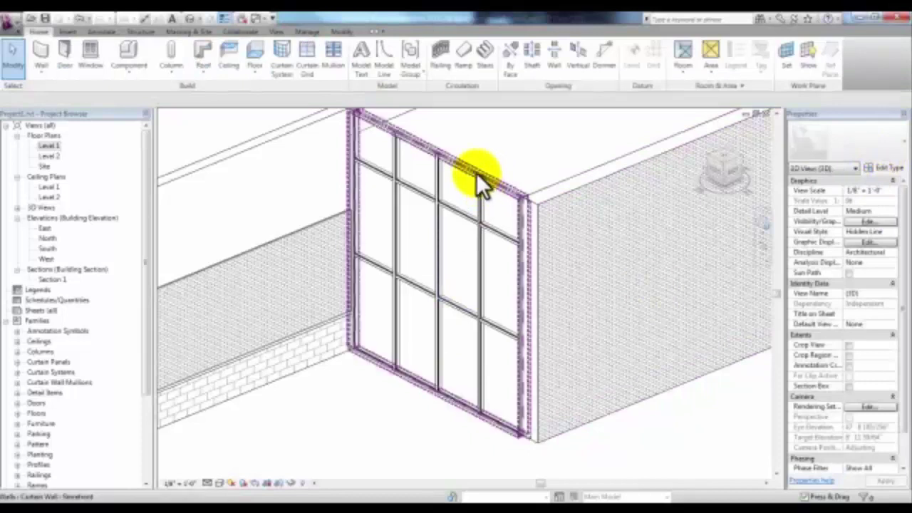
- Review the grid patterns and the vertical and horizontal mullion types in the storefront wall's type properties
click(482, 187)
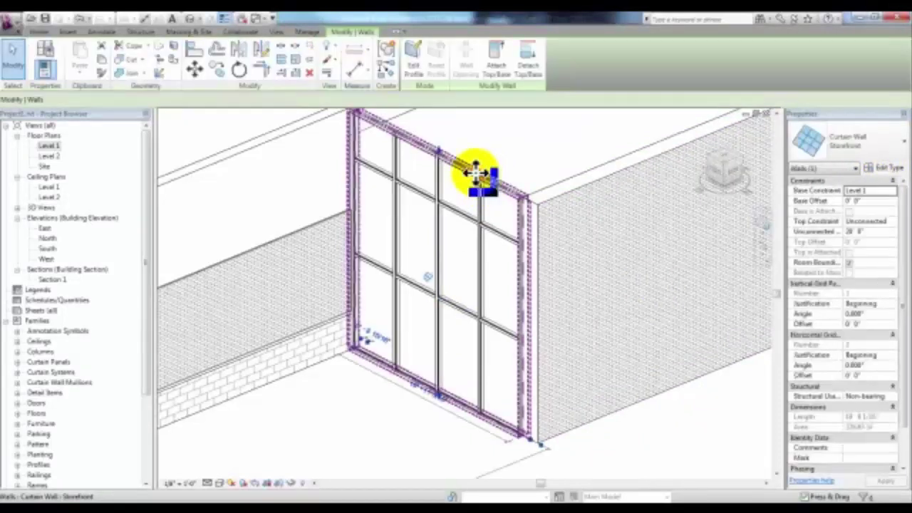
click(891, 167)
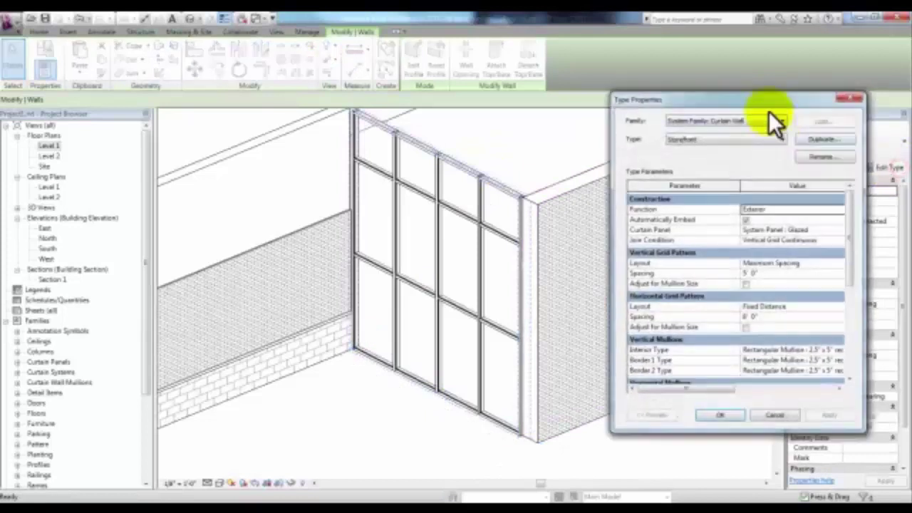
drag(766, 99, 617, 39)
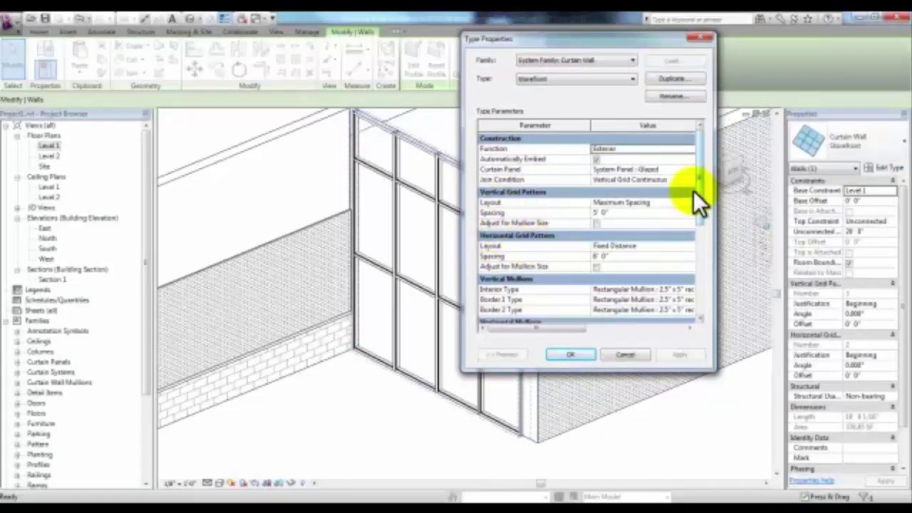
drag(702, 171, 697, 233)
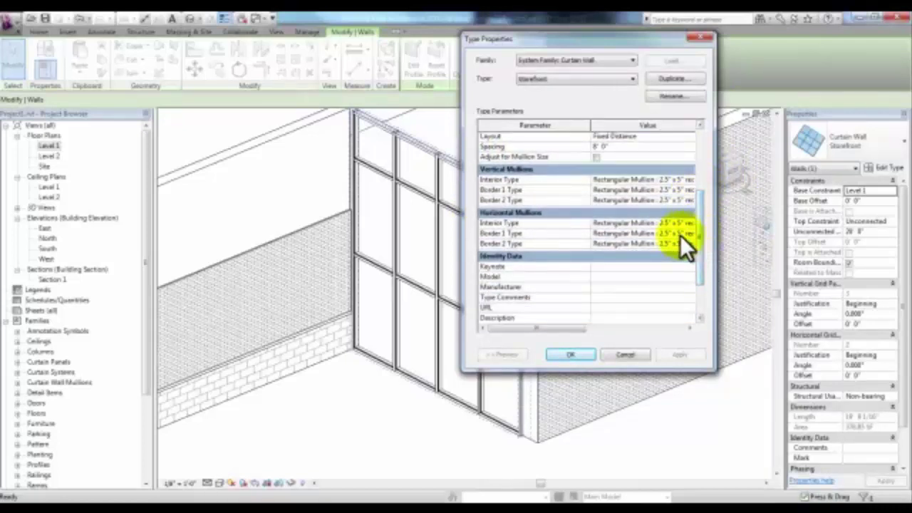